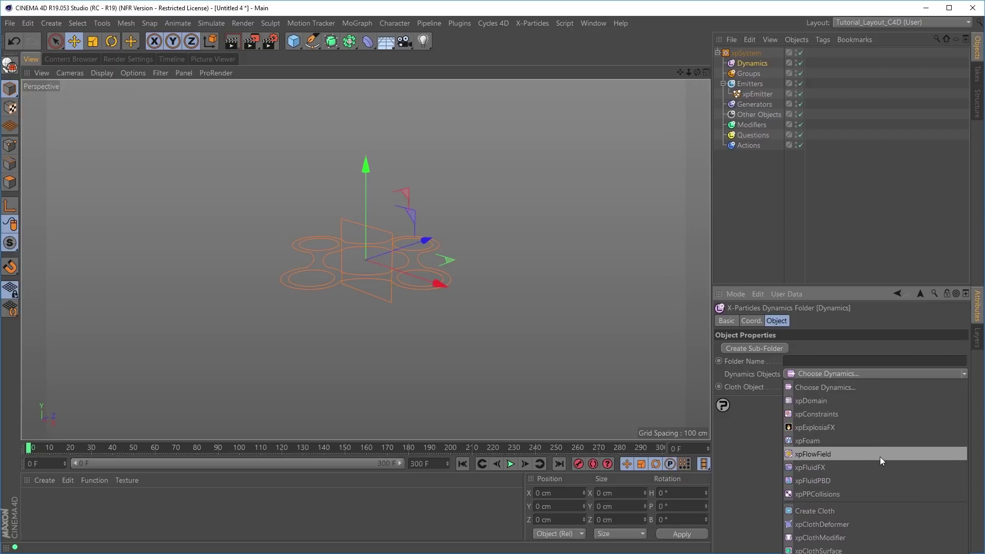
- Add an xpExplosiaFX object to the X-Particles system's Dynamics folder and inspect its simulation bounds from several angles
left_click(830, 427)
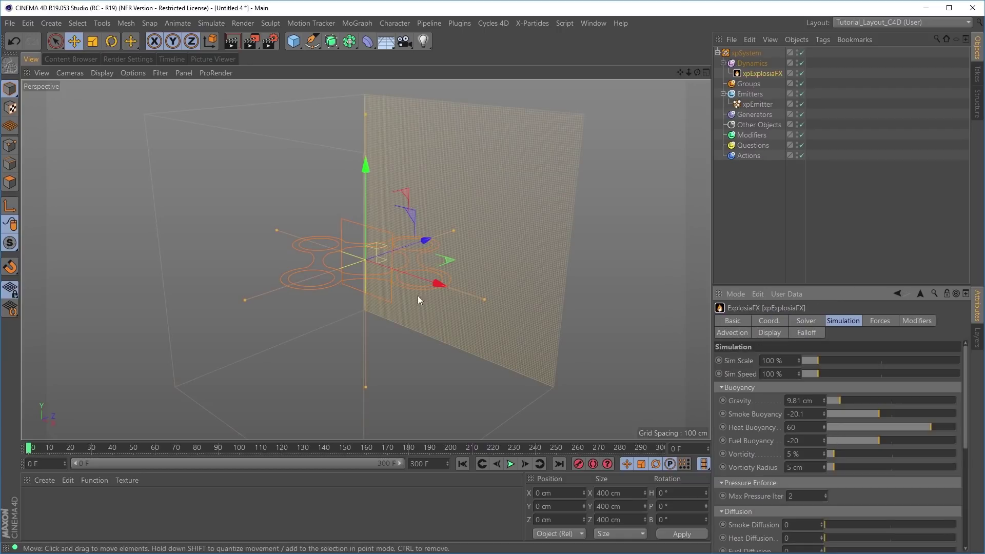
left_click_drag(390, 281, 434, 265, "alt")
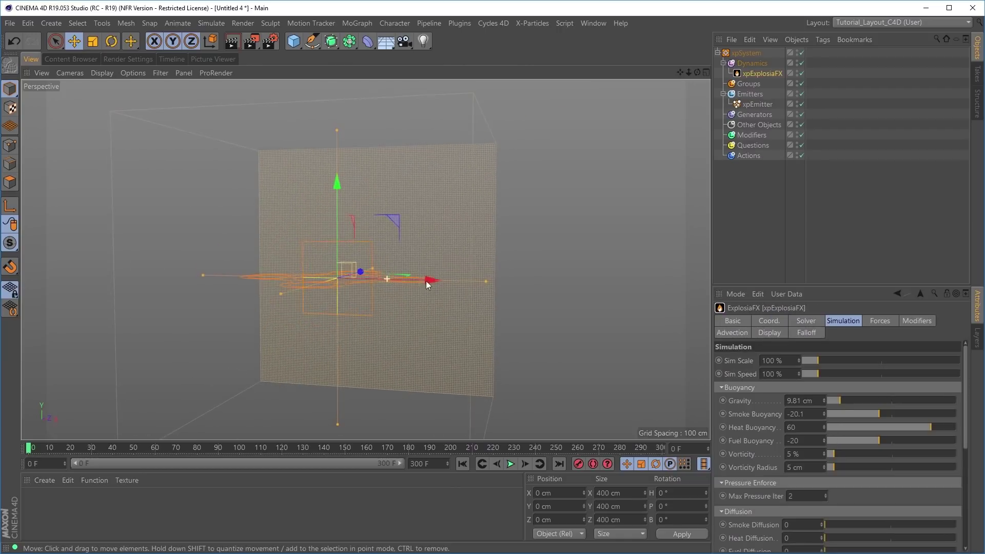
right_click_drag(434, 266, 399, 331, "alt")
middle_click_drag(399, 331, 422, 288, "alt")
left_click_drag(409, 259, 430, 319, "alt")
right_click_drag(429, 319, 469, 318, "alt")
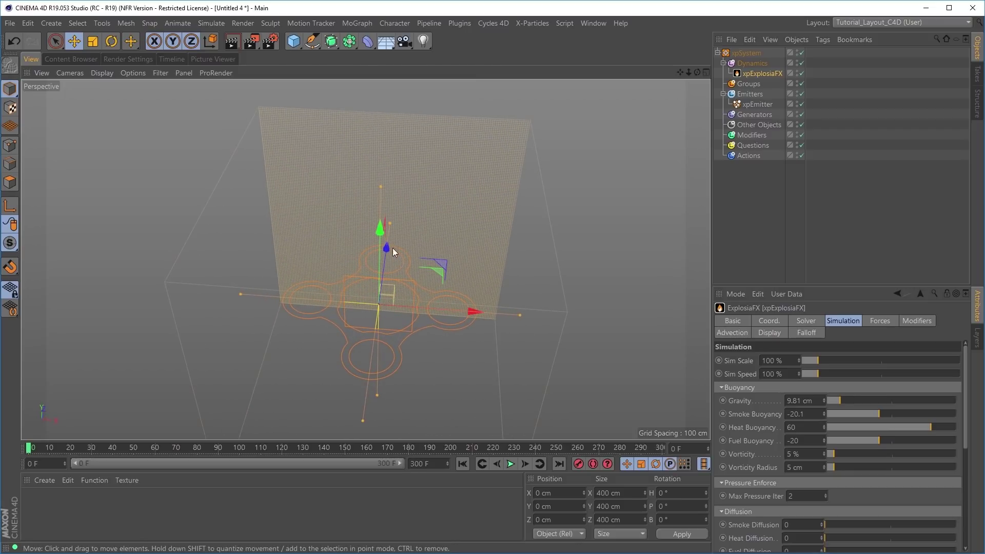
left_click_drag(413, 347, 393, 328, "alt")
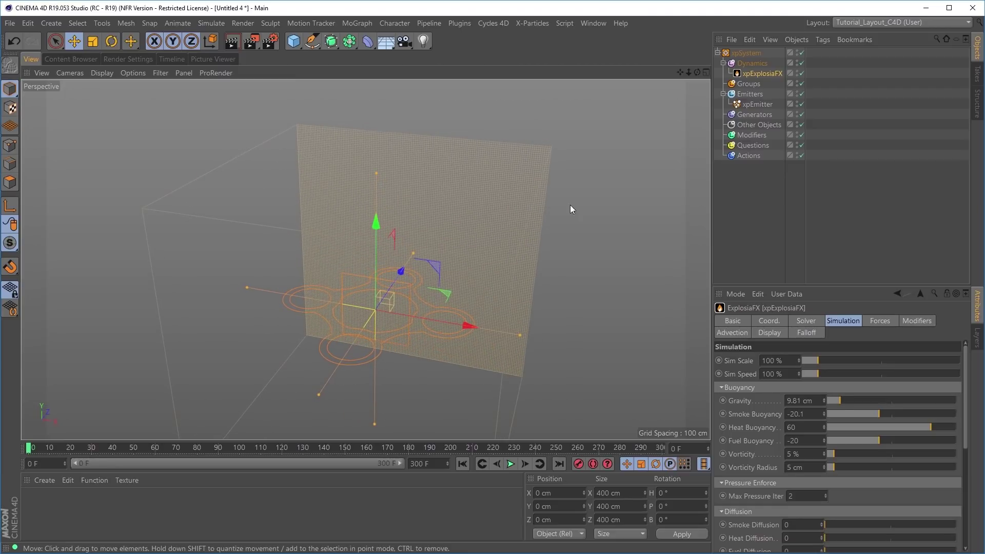
- Hide the xpSystem icon in the viewport, delete the xpEmitter and collapse the system's hierarchy
left_click(746, 53)
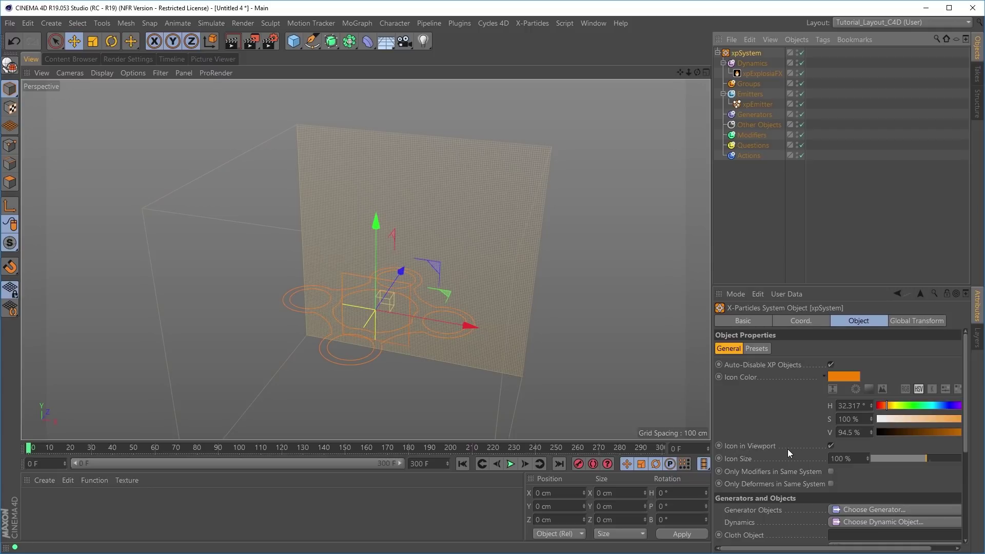
left_click(829, 445)
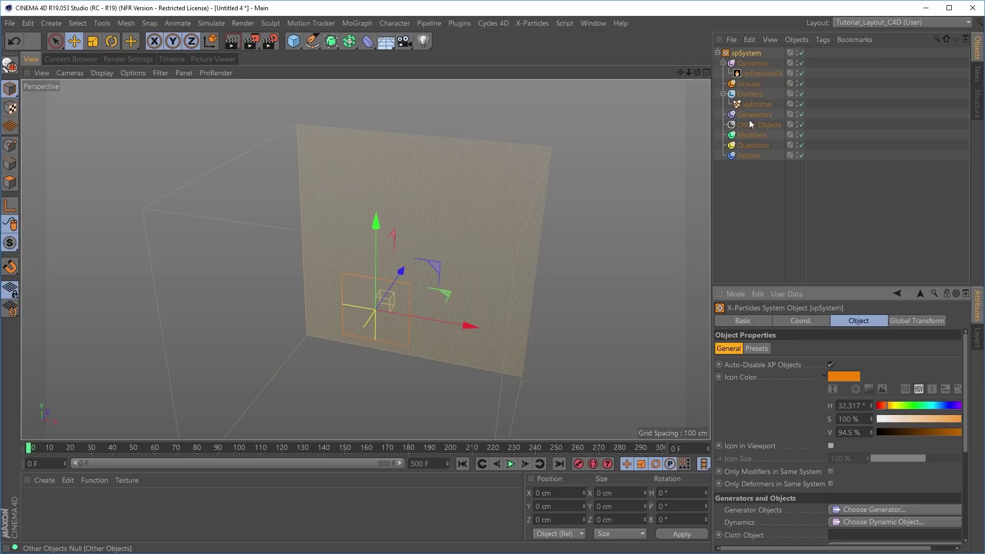
left_click(751, 104)
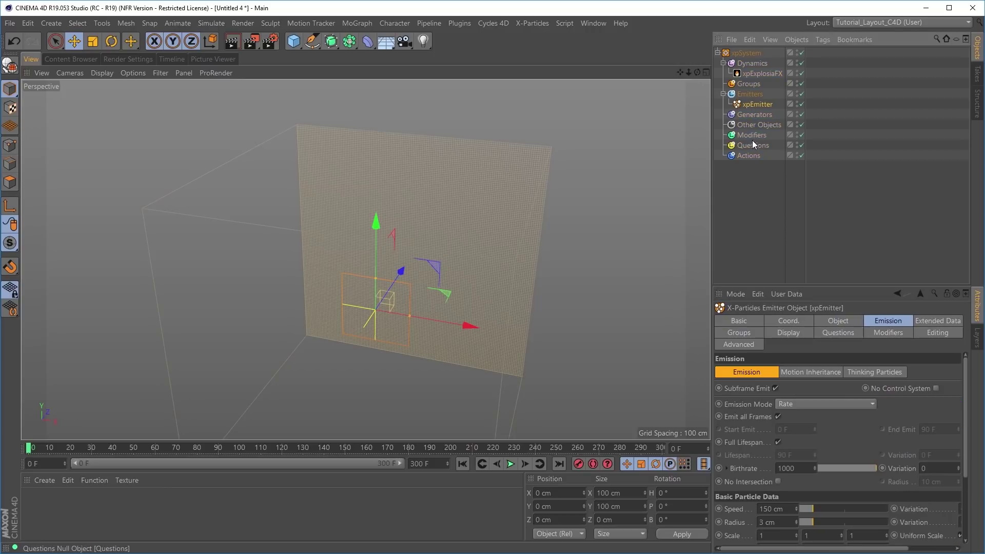
key("Delete")
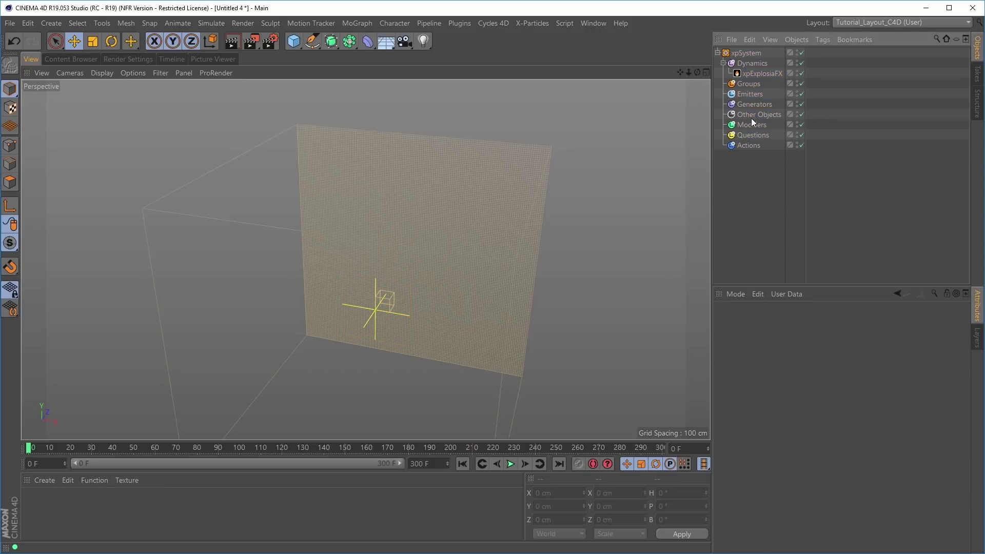
left_click(718, 52)
- Add a Torus primitive at the centre of the ExplosiaFX bounds
mouse_move(450, 340)
left_mouse_down("alt")
mouse_move(466, 292)
mouse_move(463, 307)
mouse_move(503, 313)
mouse_move(457, 297)
mouse_move(467, 306)
left_mouse_up("alt")
scroll(463, 277, "down", 2)
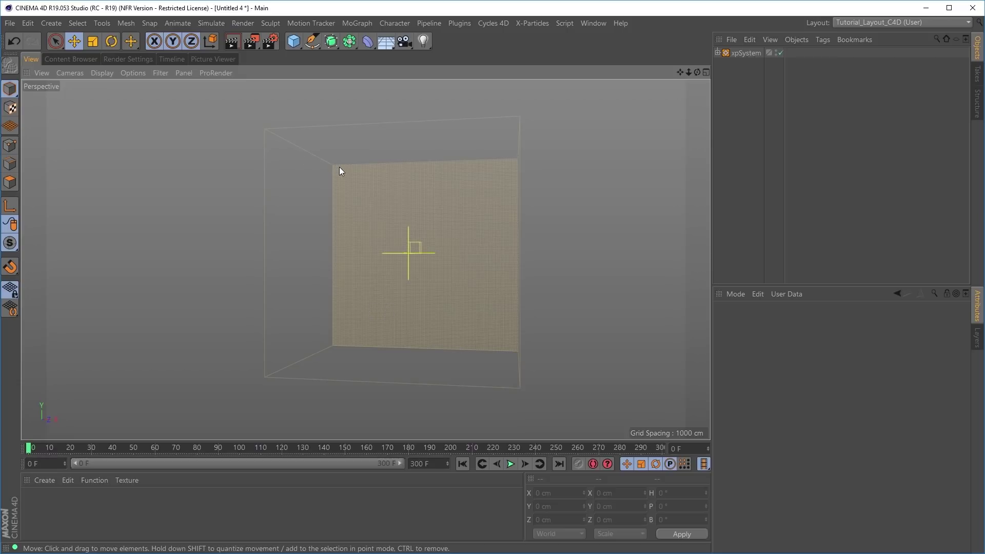
left_click(290, 45)
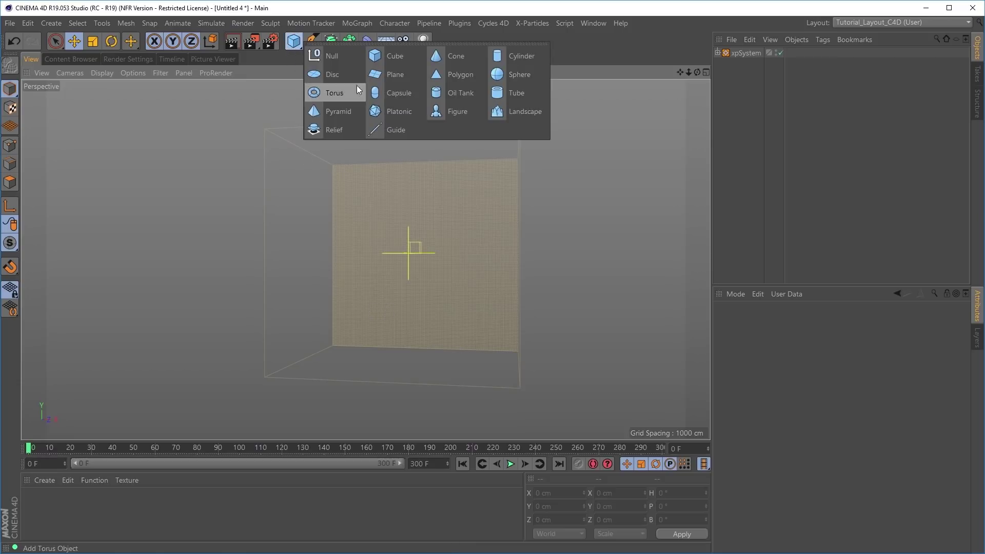
left_click(340, 92)
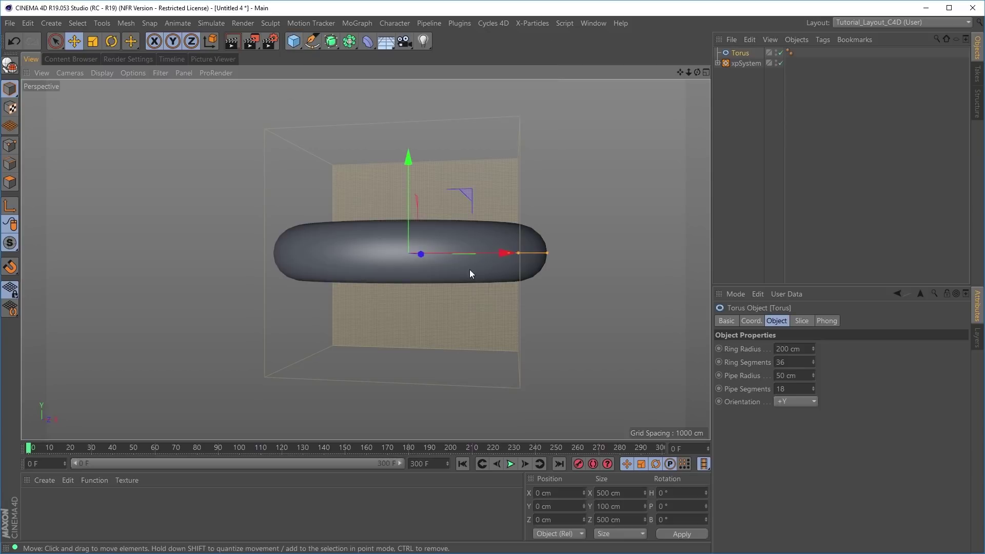
scroll(442, 285, "up", 1)
left_click_drag(443, 290, 472, 312, "alt")
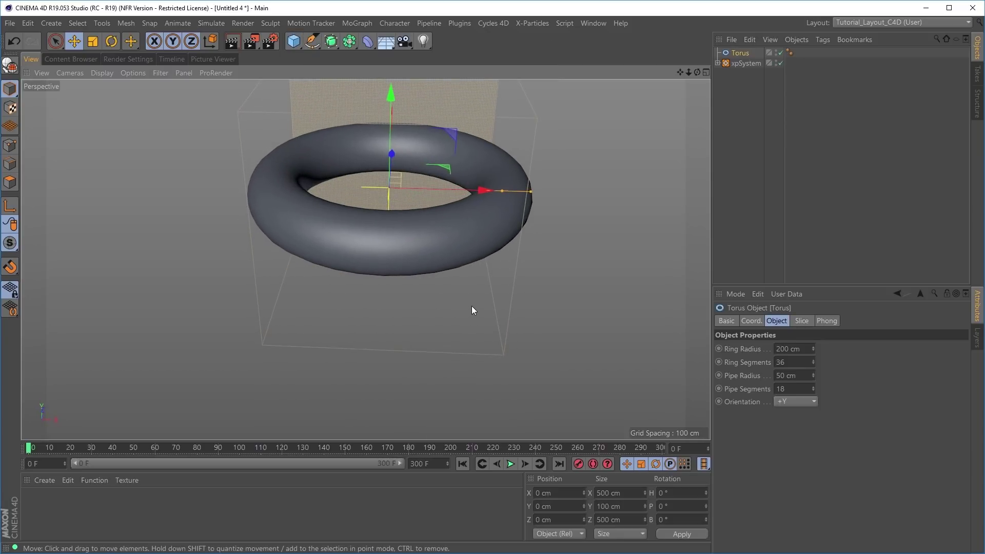
- Scale the torus down uniformly until its pipe radius is about 11.6 cm
key("t")
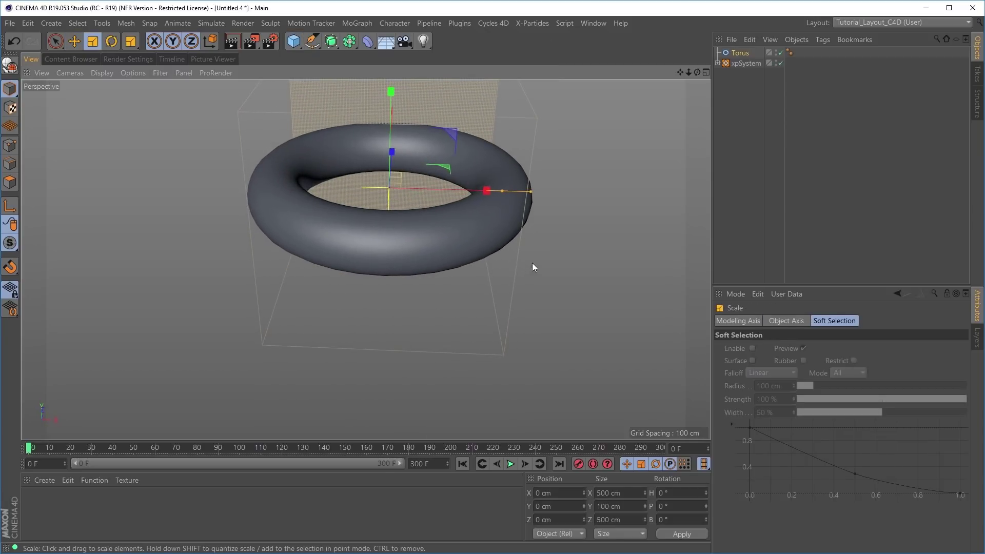
left_click_drag(559, 252, 328, 321)
left_click(740, 53)
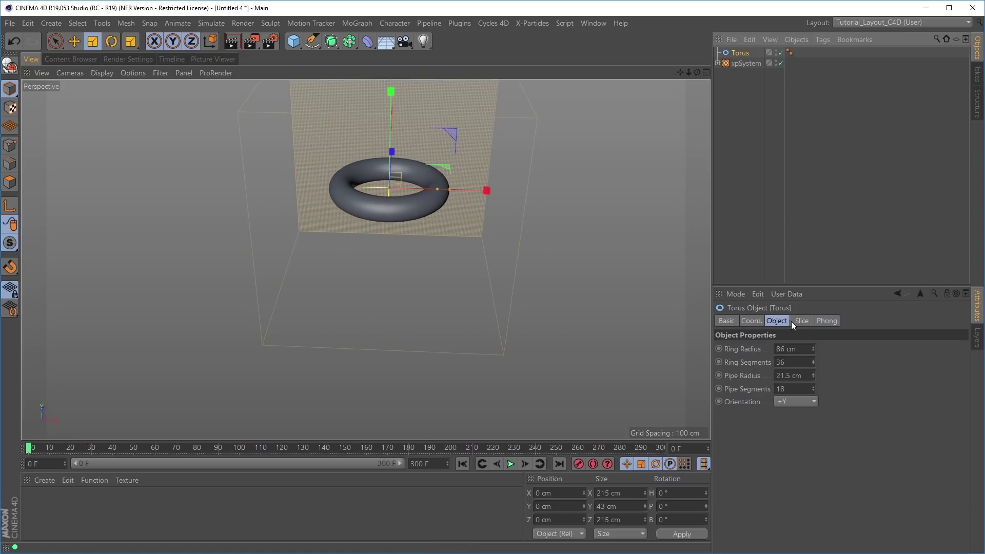
left_click_drag(516, 277, 319, 284)
- Set the torus's ring radius to 20 cm and reduce its pipe radius to about 6.6 cm
left_click(806, 348)
type("20")
key("Return")
right_click_drag(392, 186, 510, 196, "alt")
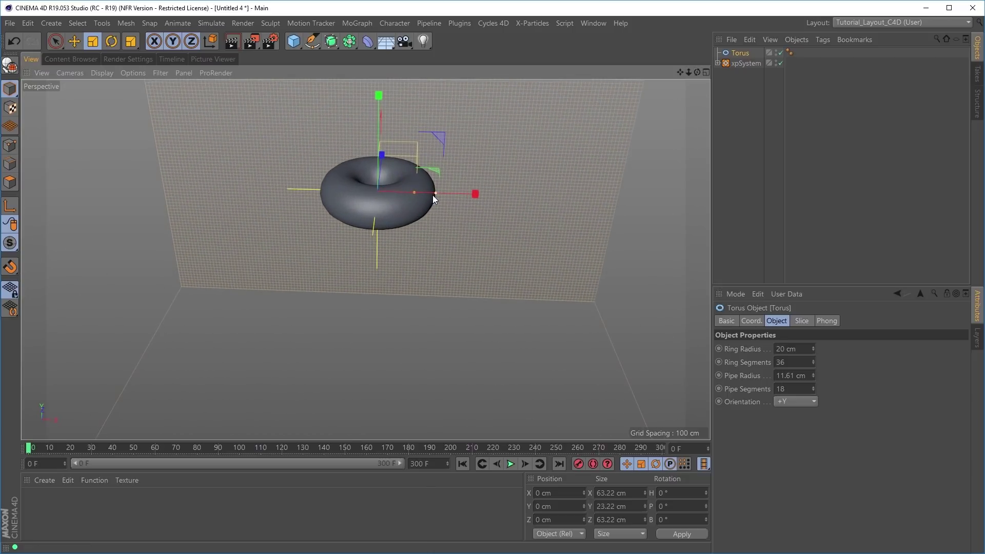
left_click_drag(432, 195, 426, 196)
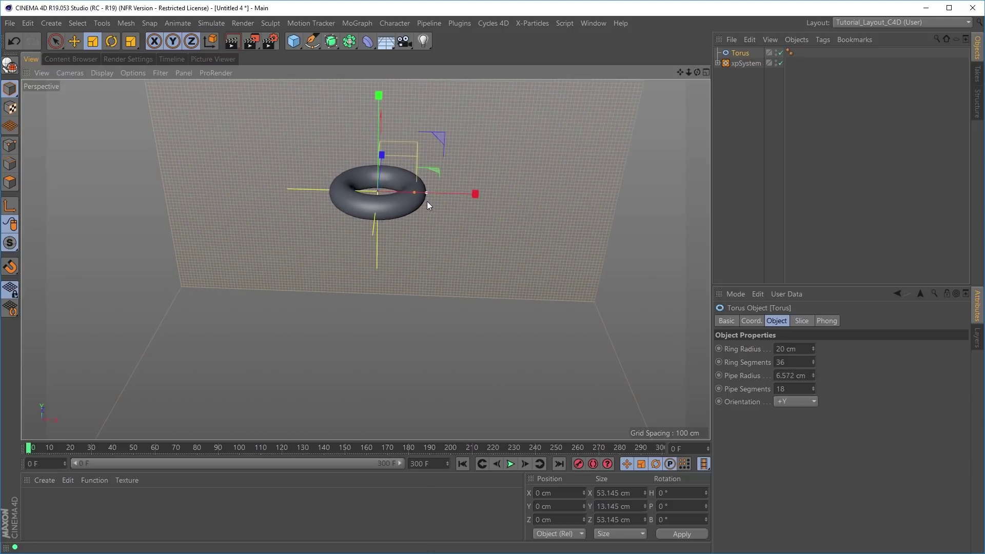
left_click_drag(447, 278, 448, 260, "alt")
right_click_drag(472, 233, 416, 246, "alt")
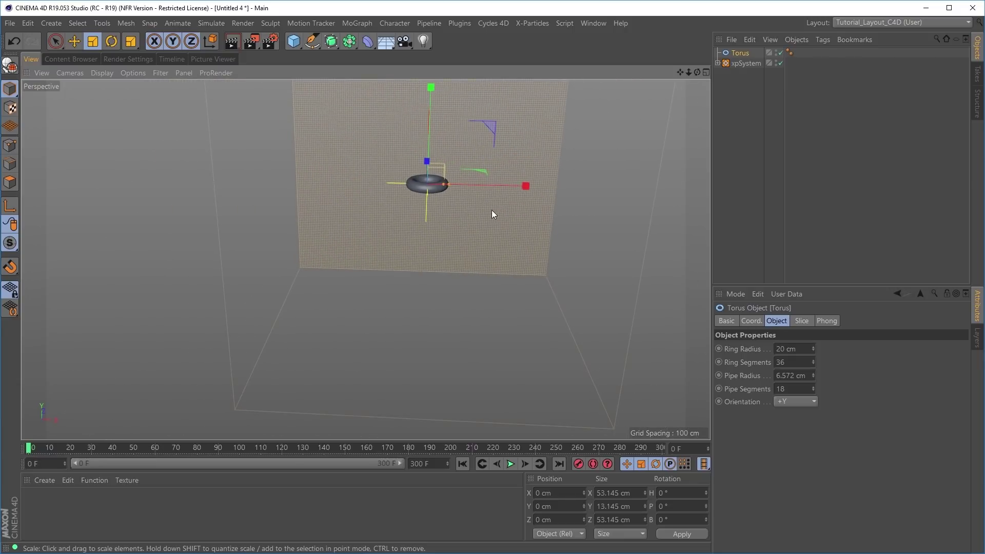
- Move the torus down along Y to about -189 cm, near the floor of the ExplosiaFX bounds
key("e")
left_click_drag(491, 278, 499, 255, "alt")
left_click_drag(409, 89, 417, 231)
left_click_drag(483, 255, 472, 394, "alt")
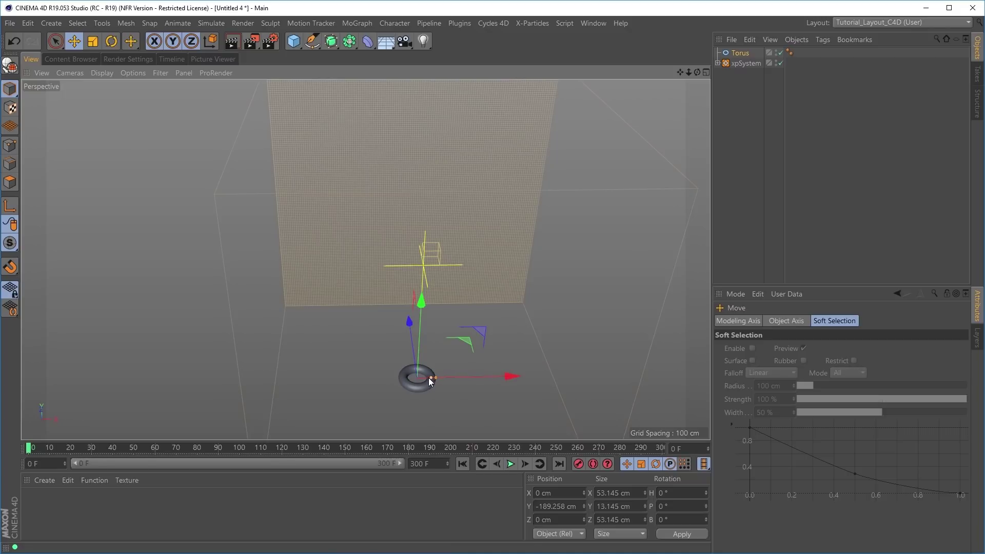
- Display the shading with wireframe lines and examine the torus's geometry inside the bounds from different angles
key("n")
key("b")
scroll(420, 385, "up", 10)
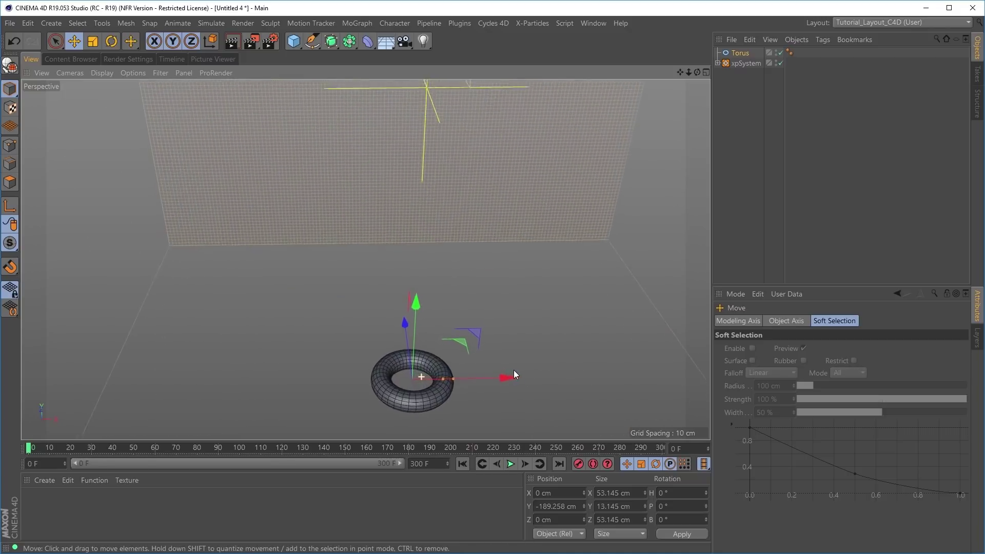
left_click_drag(465, 399, 413, 355, "alt")
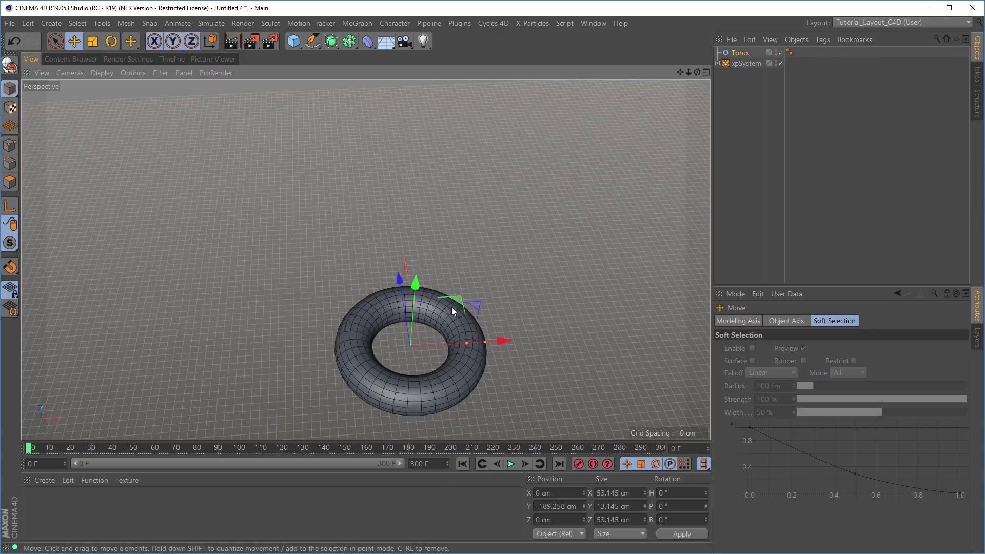
left_click_drag(417, 334, 401, 303, "alt")
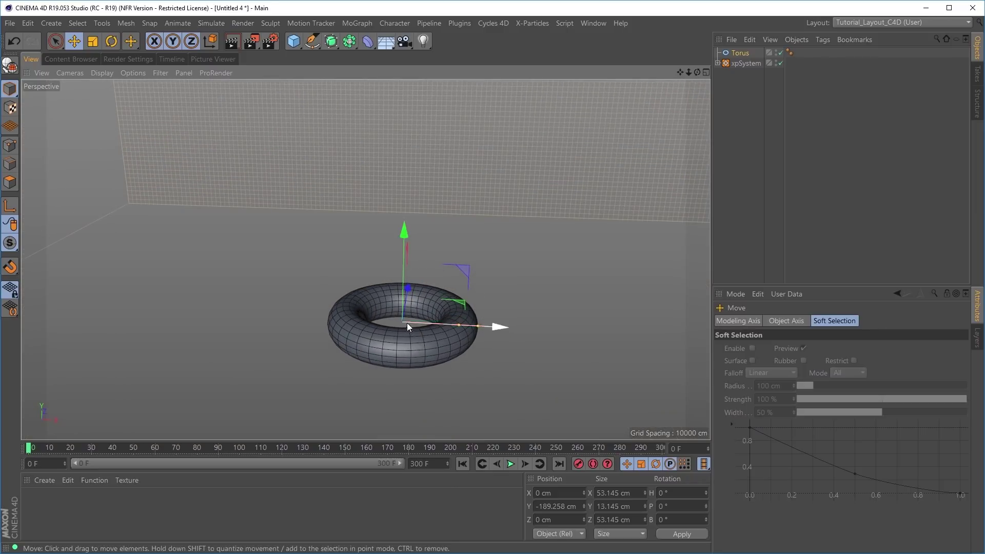
left_click_drag(416, 336, 416, 325, "alt")
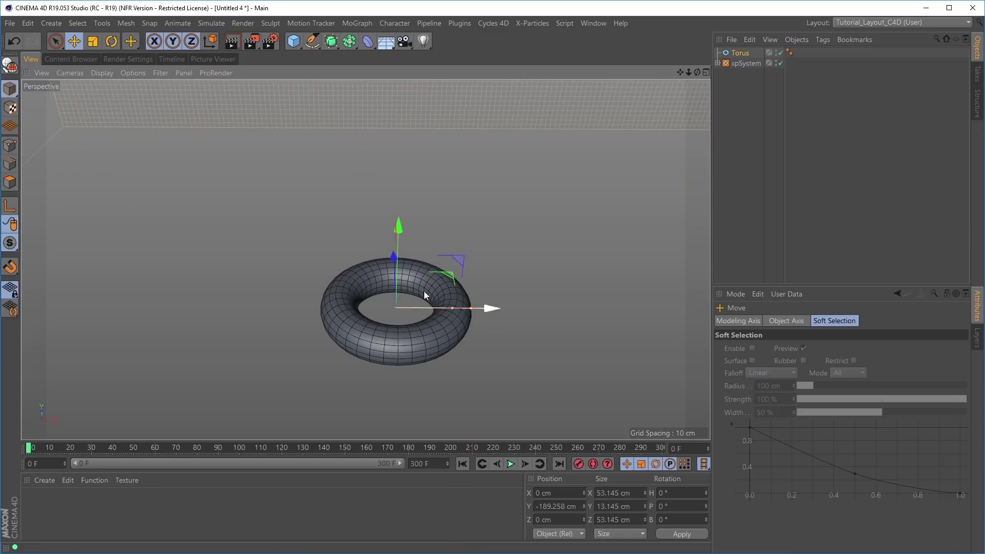
left_click_drag(404, 326, 431, 374, "alt")
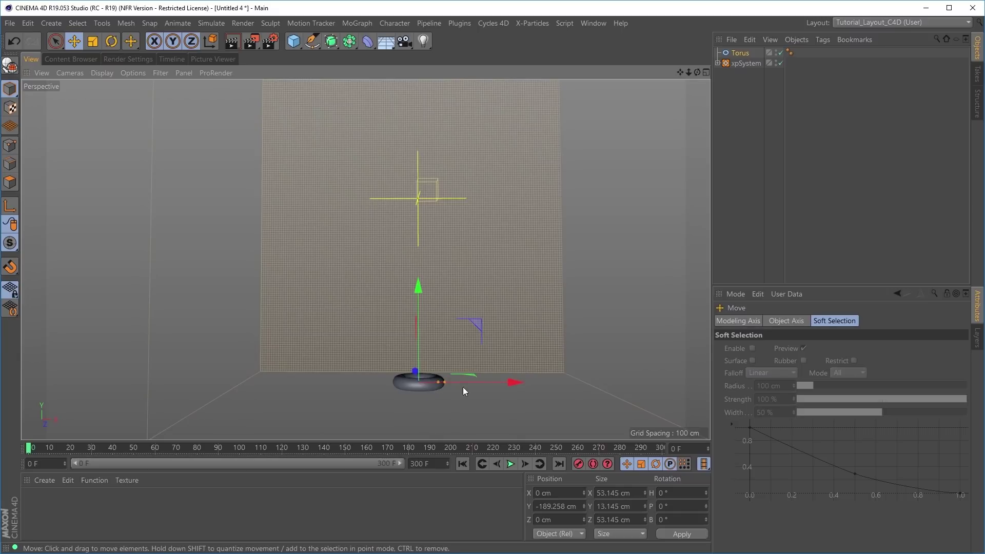
- Expand the xpSystem hierarchy and apply an xpExplosiaFX Source tag to the torus
left_click(717, 63)
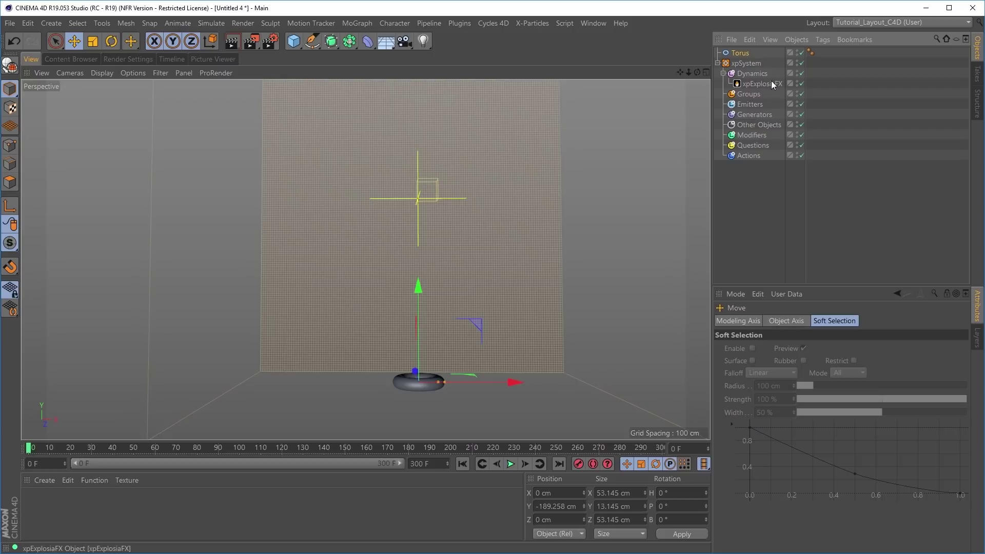
left_click(742, 53)
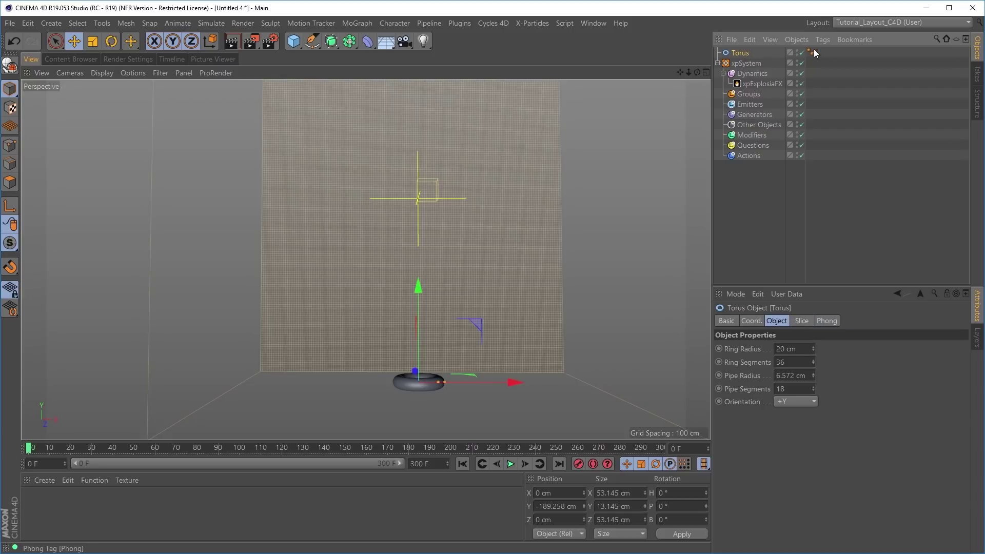
left_click(822, 40)
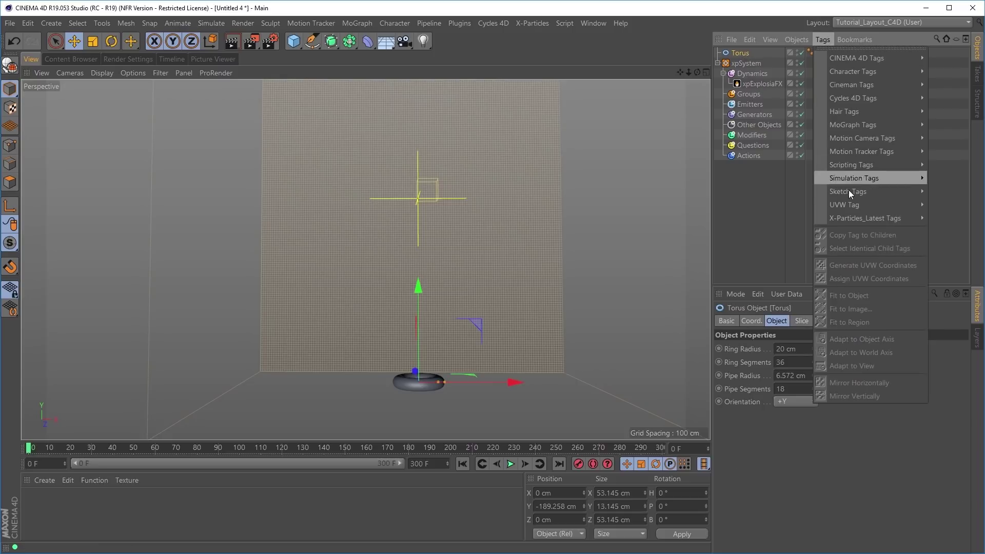
mouse_move(841, 220)
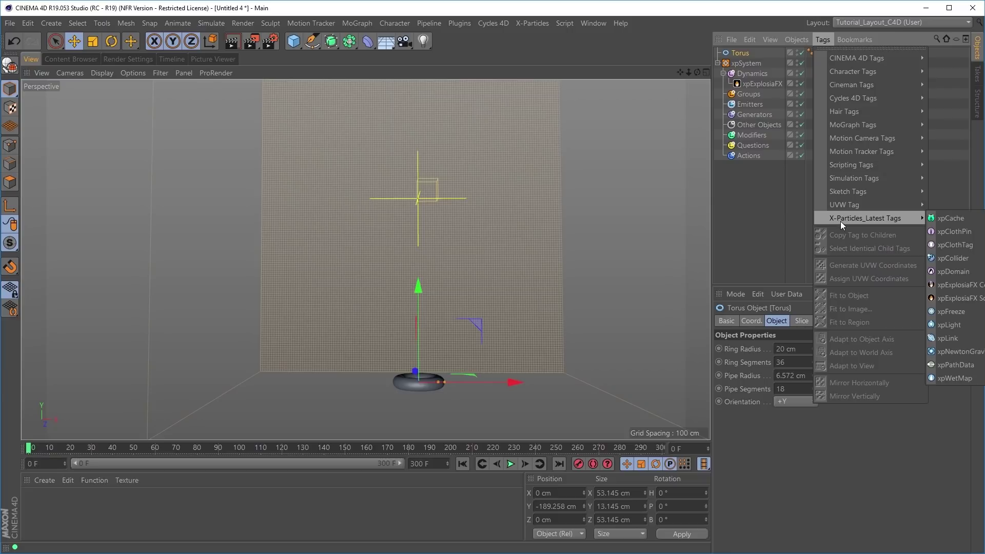
left_click(969, 299)
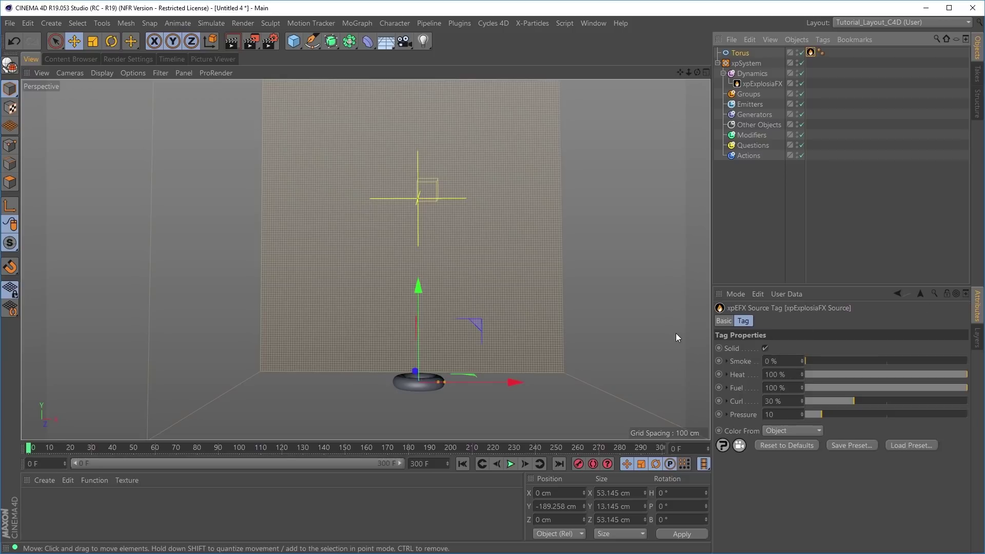
- Play the smoke simulation to about frame 185, stop it and frame the whole plume within the bounds
left_click(511, 464)
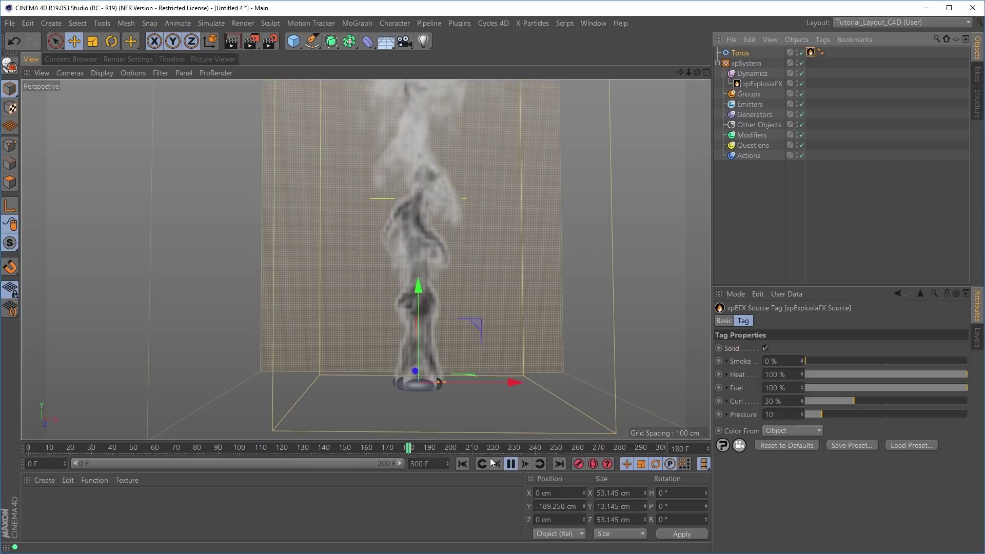
left_click(511, 464)
right_click_drag(552, 253, 535, 270, "alt")
middle_click_drag(536, 270, 502, 331, "alt")
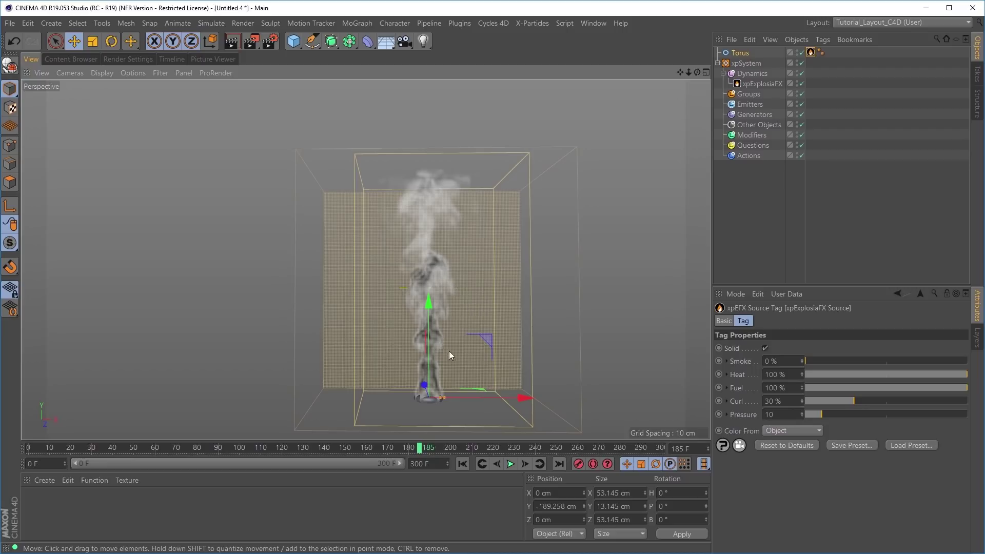
- Set the xpExplosiaFX solver's voxel size to 5 cm and replay the simulation from the first frame
left_click(757, 84)
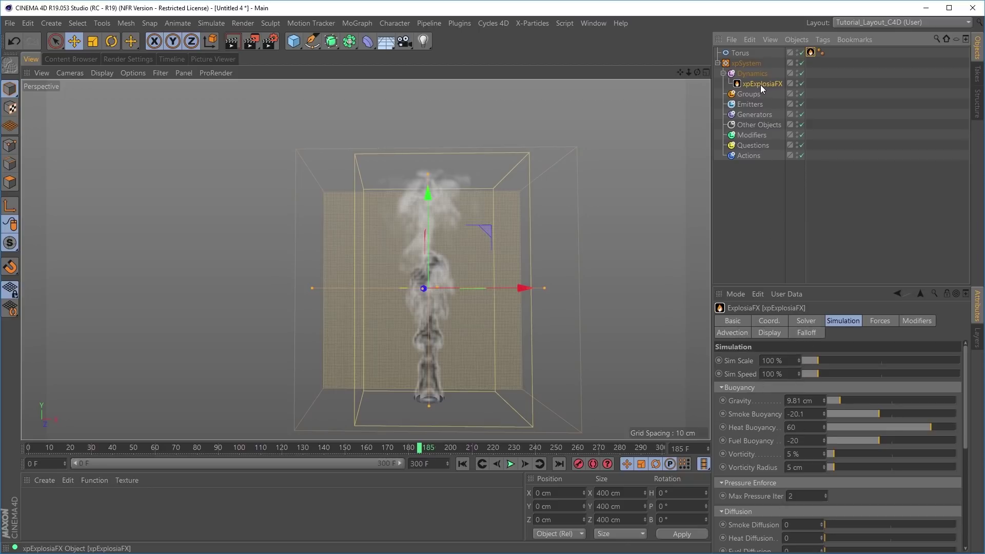
left_click(809, 323)
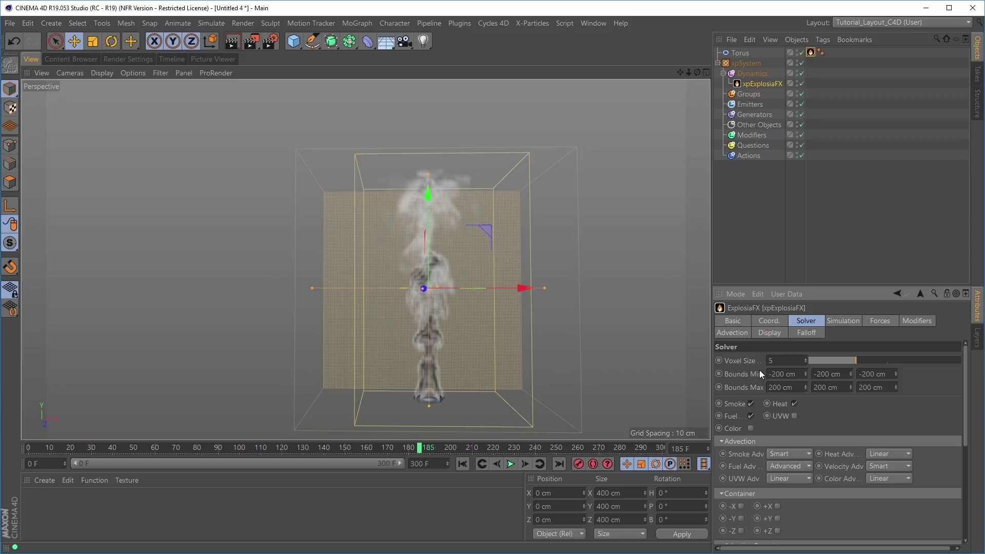
type("5")
key("Return")
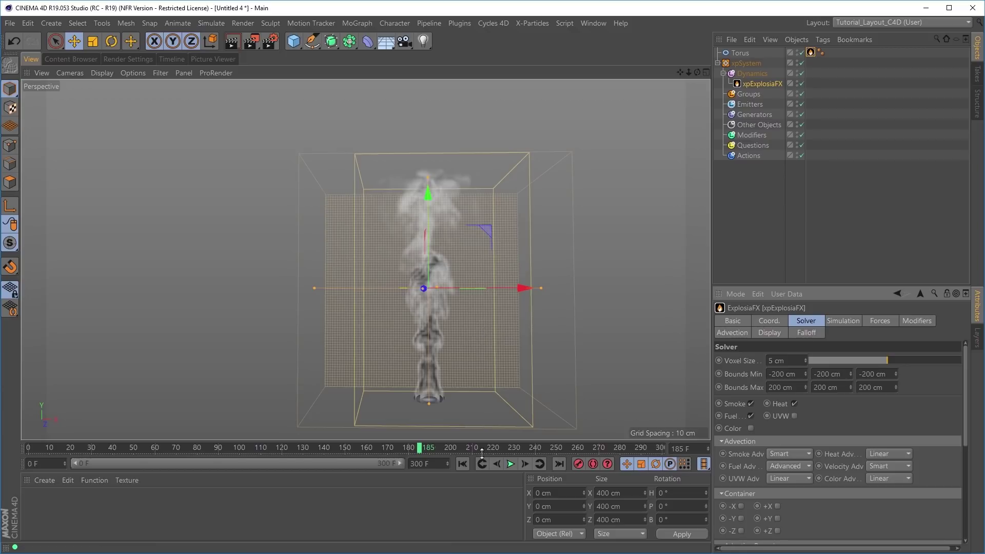
left_click(463, 464)
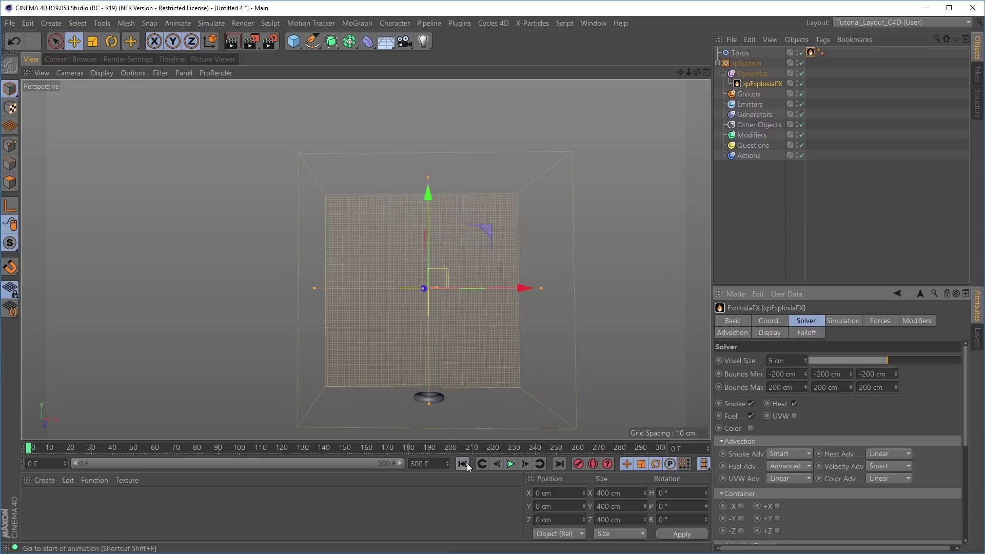
left_click(511, 464)
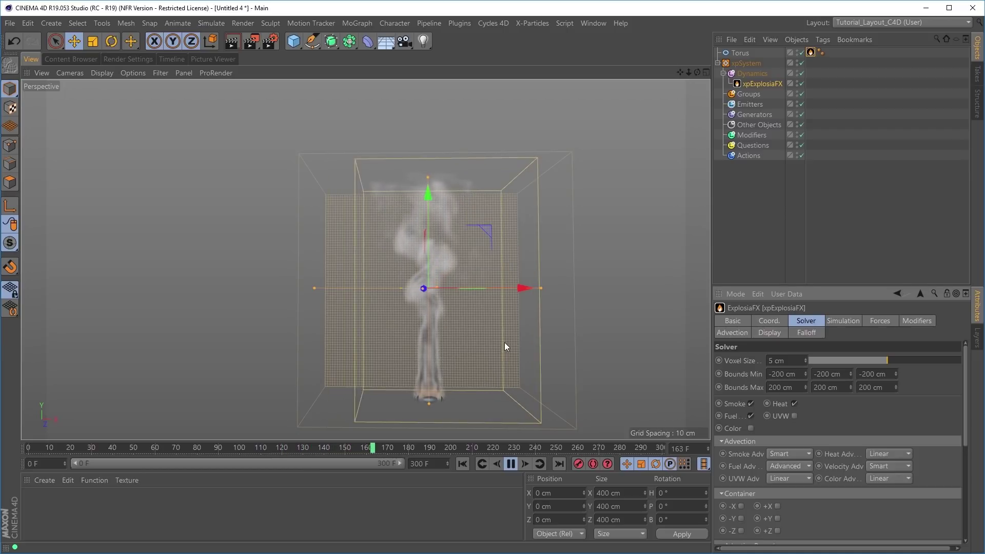
- Move the torus along the X axis to about 1.6 cm during playback, stop the simulation and return to the first frame
left_click(430, 394)
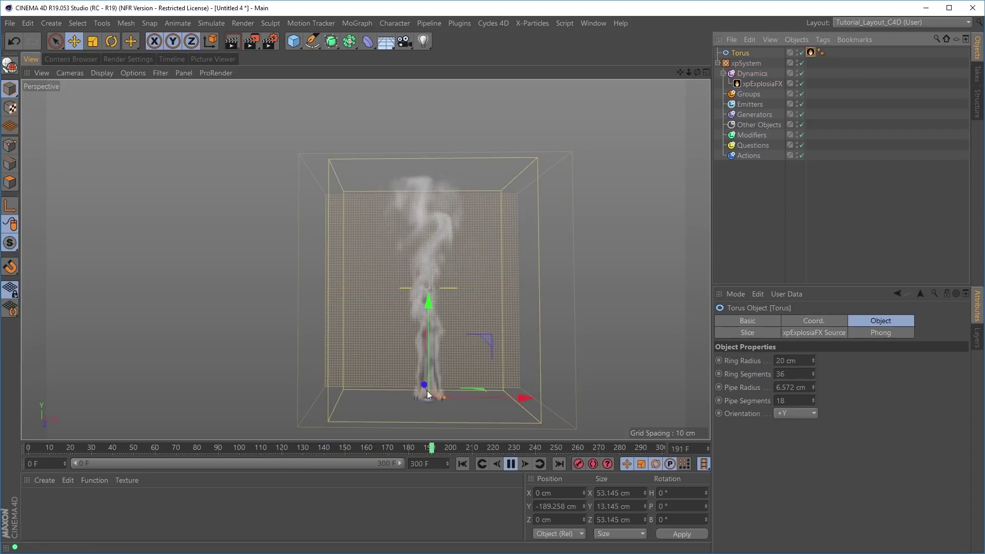
right_click_drag(435, 382, 495, 393, "alt")
left_click_drag(523, 413, 533, 414)
left_click_drag(522, 414, 533, 421)
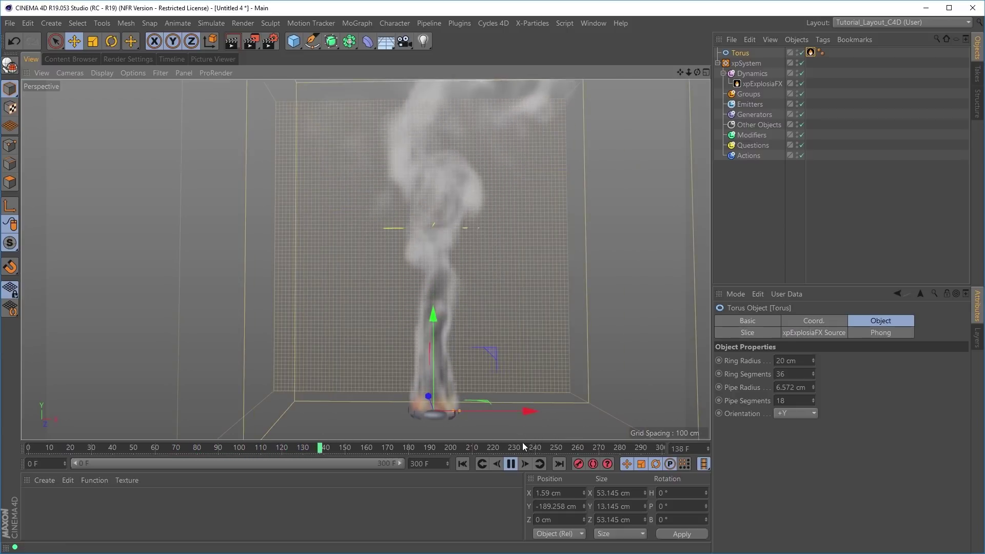
left_click(511, 464)
left_click(463, 464)
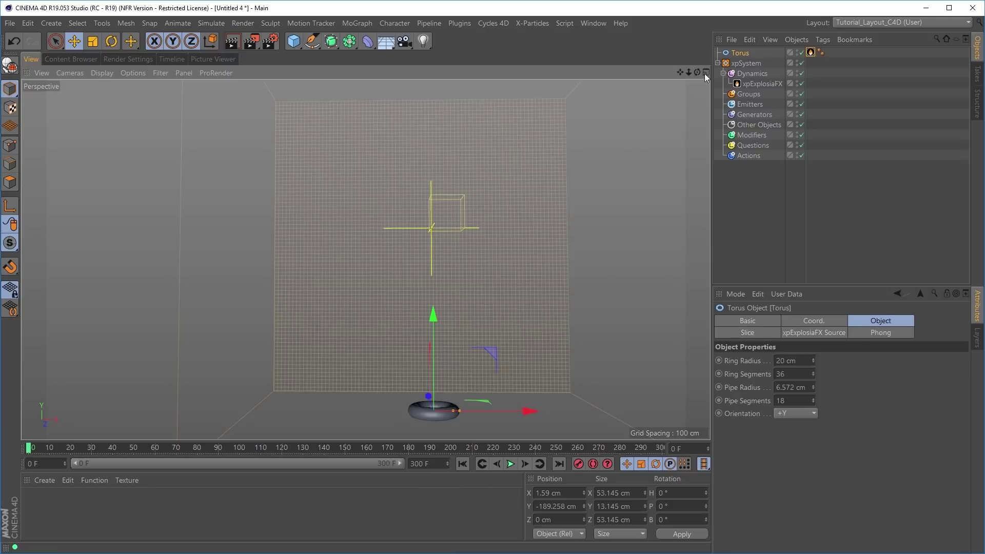
- Add a Vibrate tag to the torus with position enabled, amplitude 80, 0, 80 cm and frequency 1.5
left_click(822, 40)
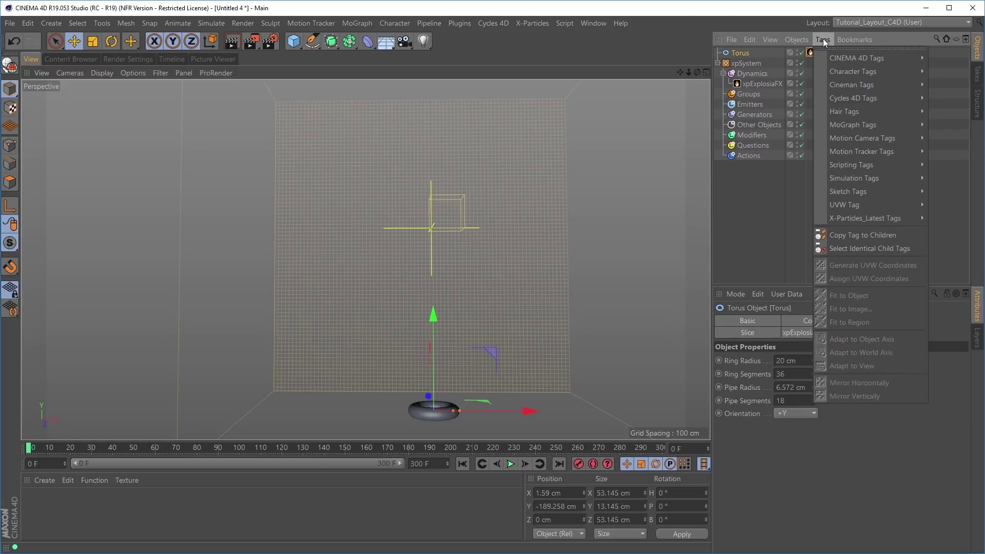
mouse_move(840, 59)
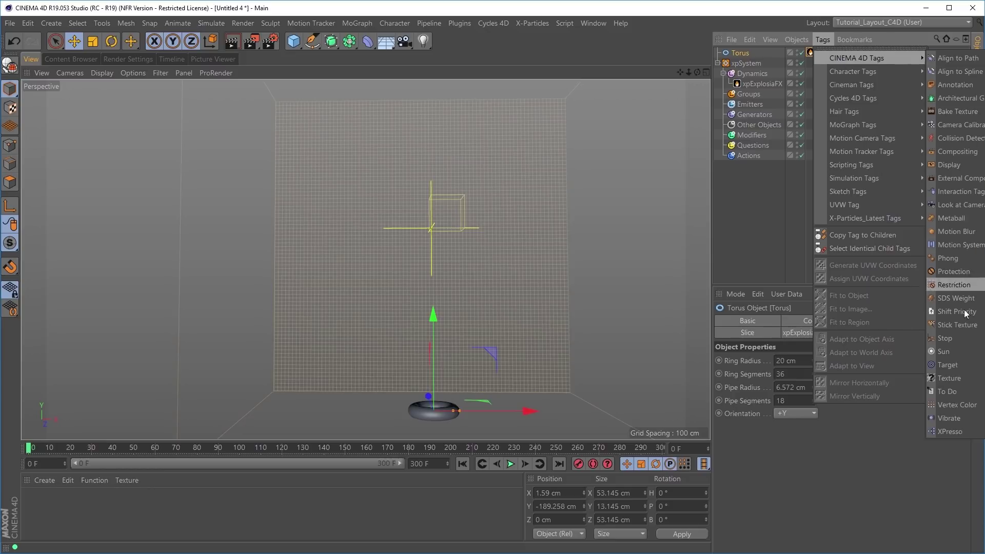
left_click(949, 417)
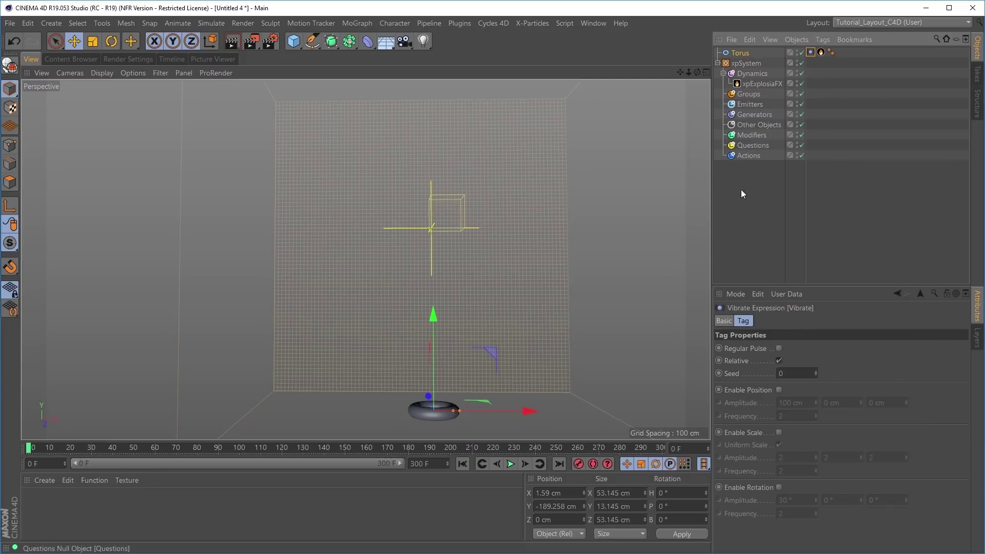
left_click(777, 390)
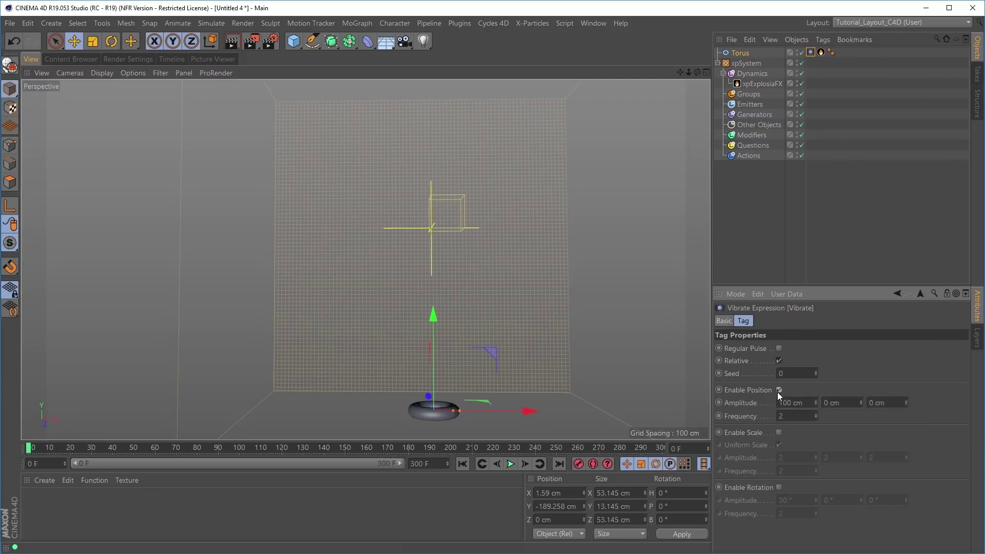
left_click(809, 402)
type("80")
left_click(884, 403)
- Play the smoke simulation with the vibrating torus, view the whole plume, and rewind to the first frame
left_click(510, 464)
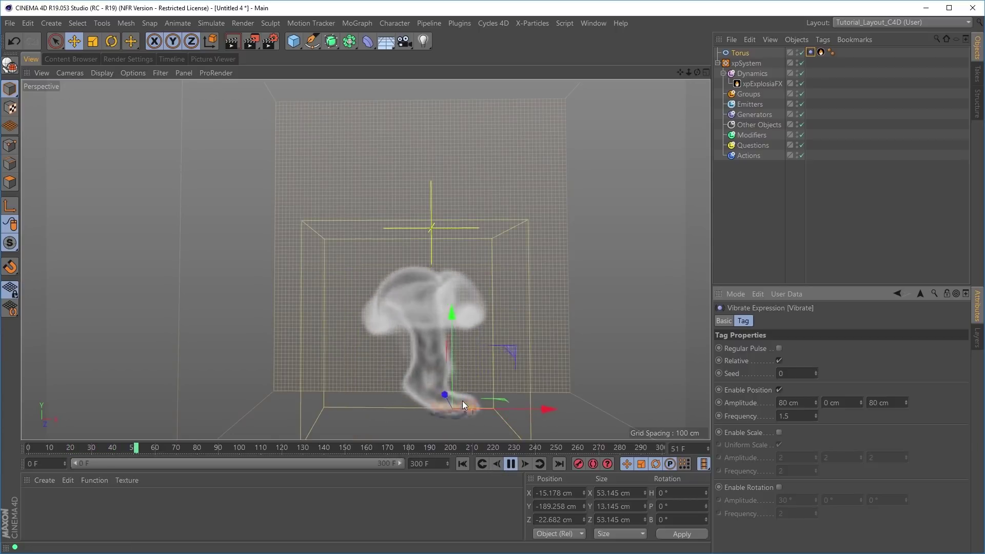
right_click_drag(503, 355, 436, 354, "alt")
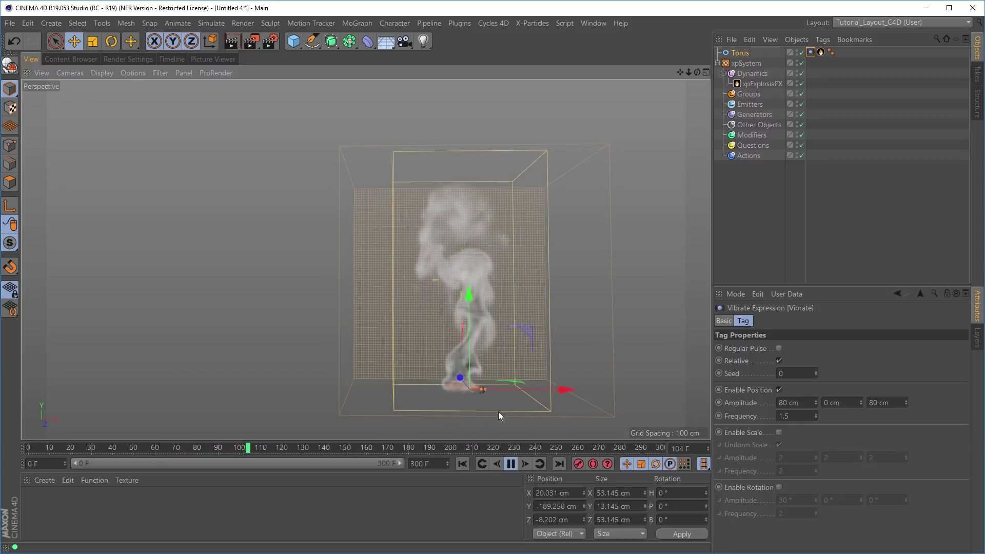
left_click(510, 464)
left_click(462, 463)
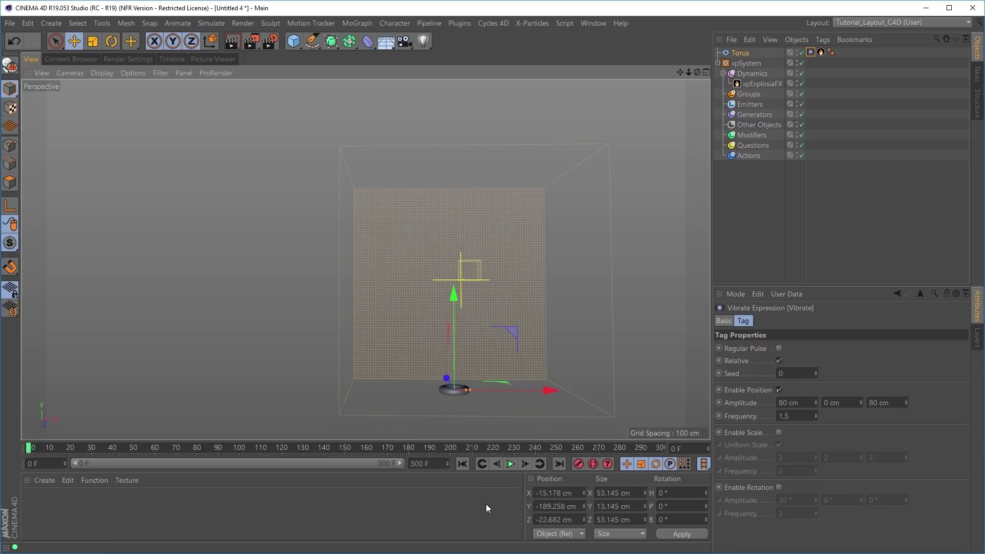
- Add an xpFlowField object to the xpSystem's Dynamics folder
middle_click_drag(500, 361, 473, 339, "alt")
left_click(753, 73)
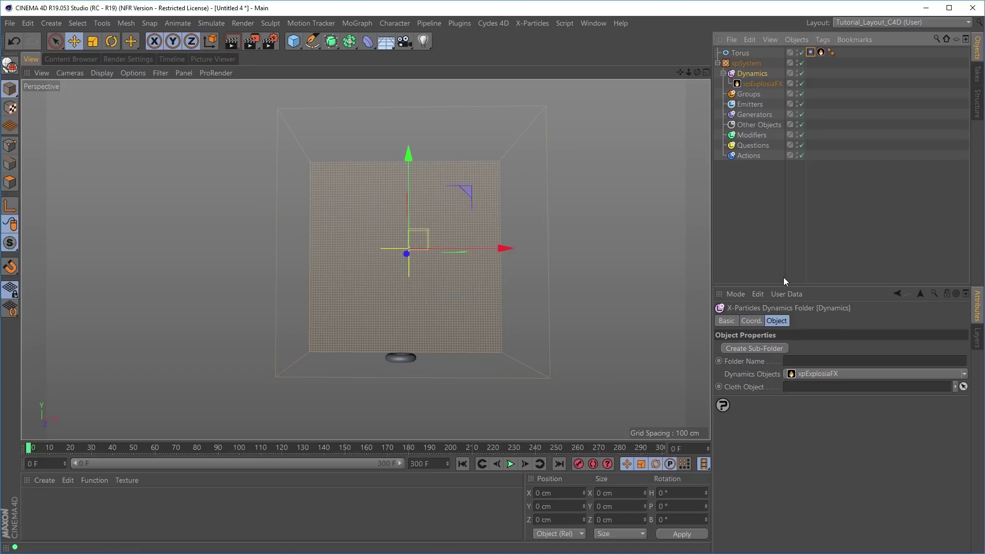
left_click(964, 373)
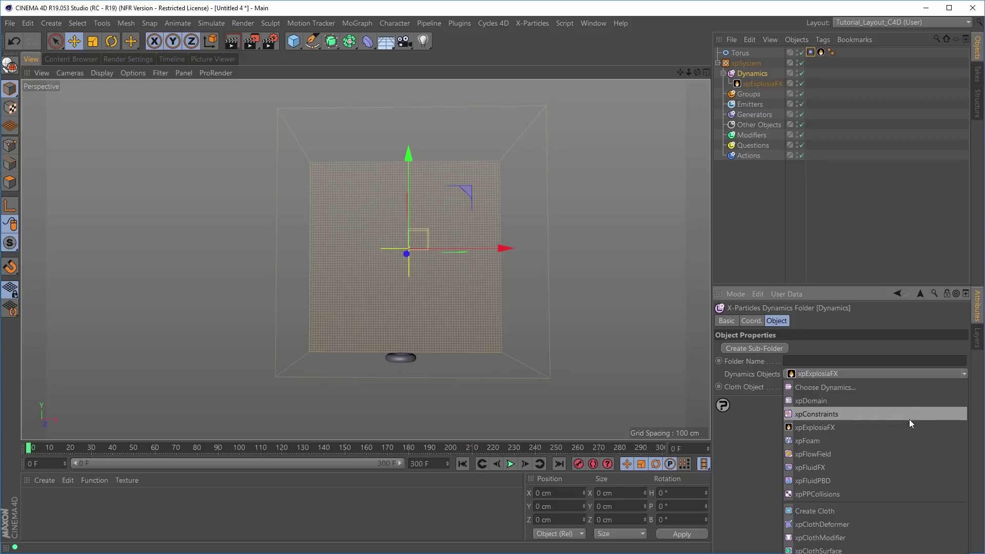
left_click(856, 454)
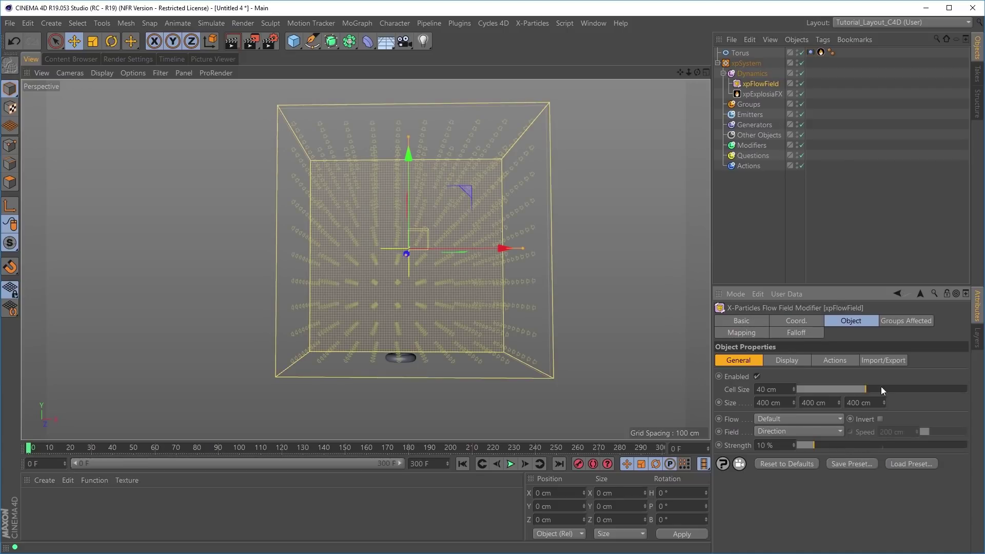
- Disable the xpExplosiaFX object and examine the flow field's direction arrows from several angles
left_click(801, 94)
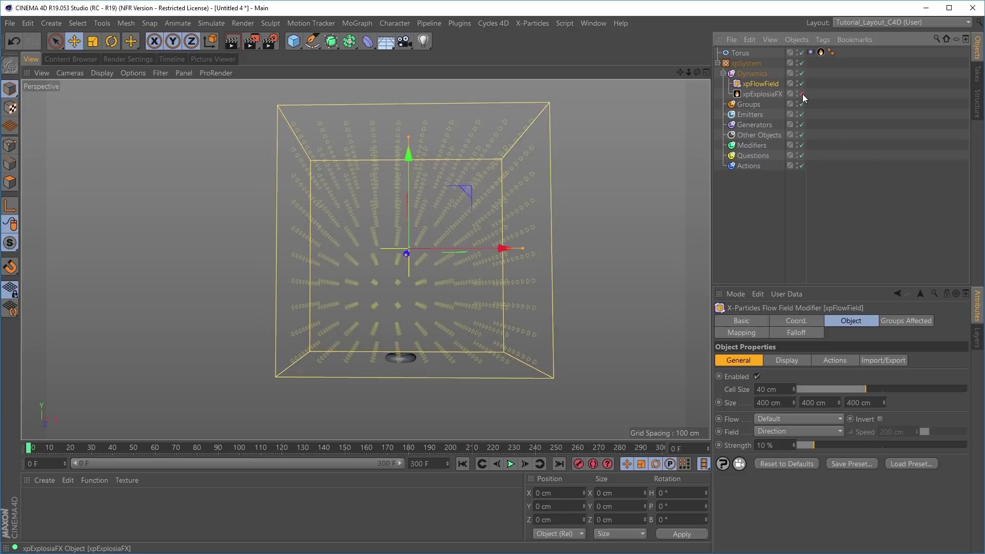
left_click_drag(430, 258, 545, 262, "alt")
mouse_move(300, 257)
right_mouse_down("alt")
mouse_move(374, 257)
mouse_move(303, 256)
right_mouse_up("alt")
left_click_drag(372, 251, 399, 296, "alt")
right_click_drag(365, 280, 421, 298, "alt")
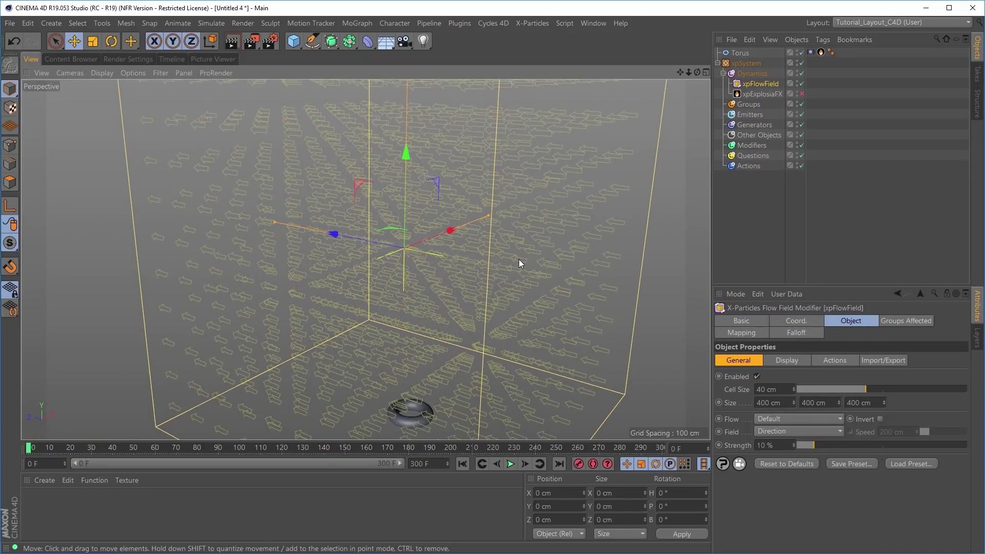
right_click_drag(519, 259, 454, 277, "alt")
left_click_drag(495, 292, 435, 279, "alt")
middle_click_drag(461, 267, 512, 290, "alt")
left_click_drag(512, 294, 559, 277, "alt")
- Create an xpEmitter in the Emitters folder and set its emitter plane to X+
left_click(749, 114)
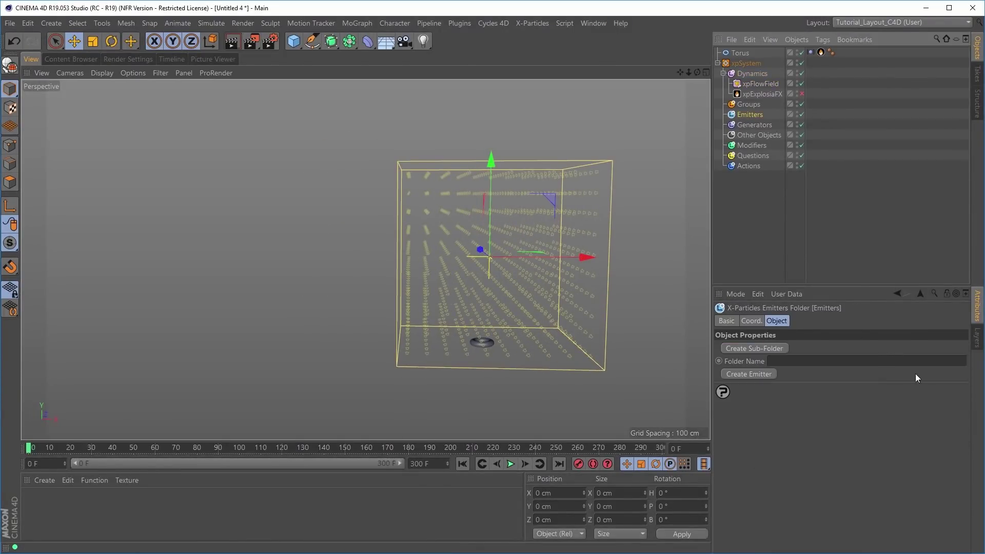
left_click(748, 374)
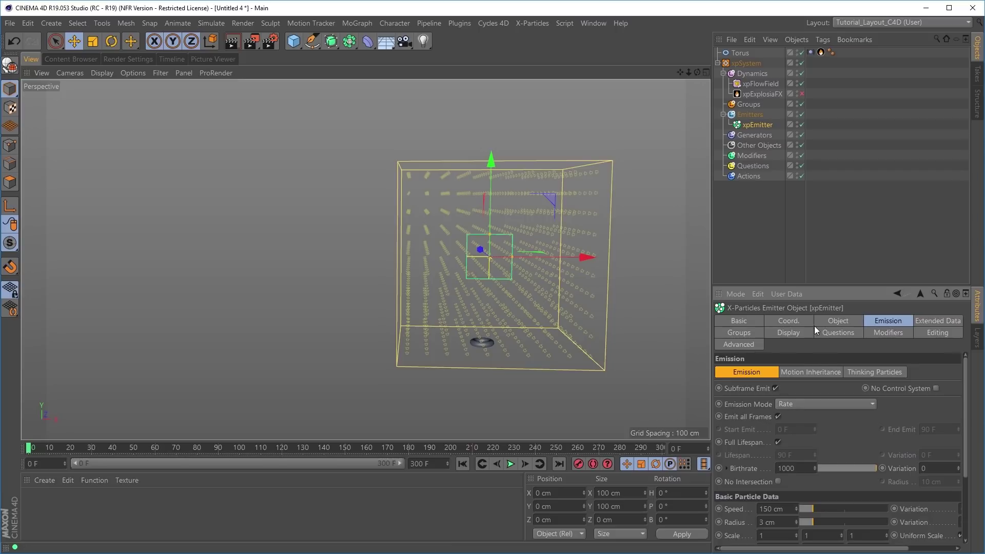
left_click(836, 322)
left_click(908, 387)
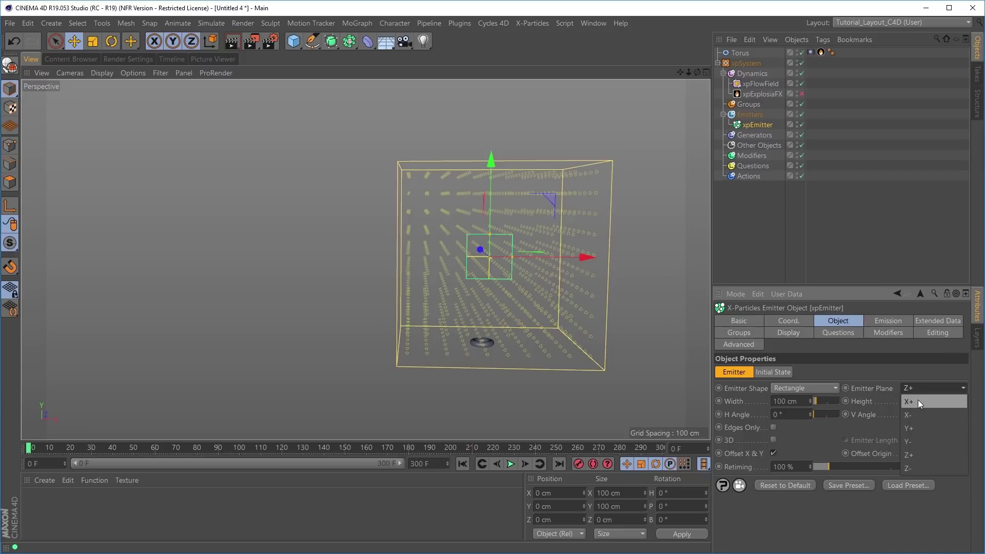
left_click(918, 400)
- Move the emitter along X to about -767 cm, outside the flow field, and play its particles through the field
left_click_drag(584, 256, 252, 273)
left_click_drag(361, 307, 405, 338, "alt")
left_click(510, 463)
left_click_drag(287, 248, 198, 282, "alt")
left_click_drag(294, 248, 378, 312, "alt")
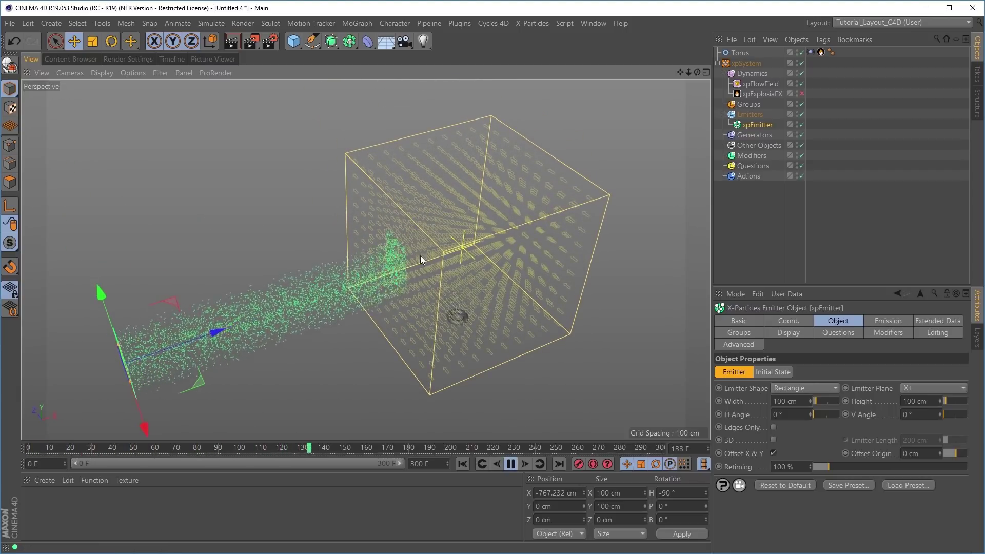
left_click_drag(395, 255, 466, 264, "alt")
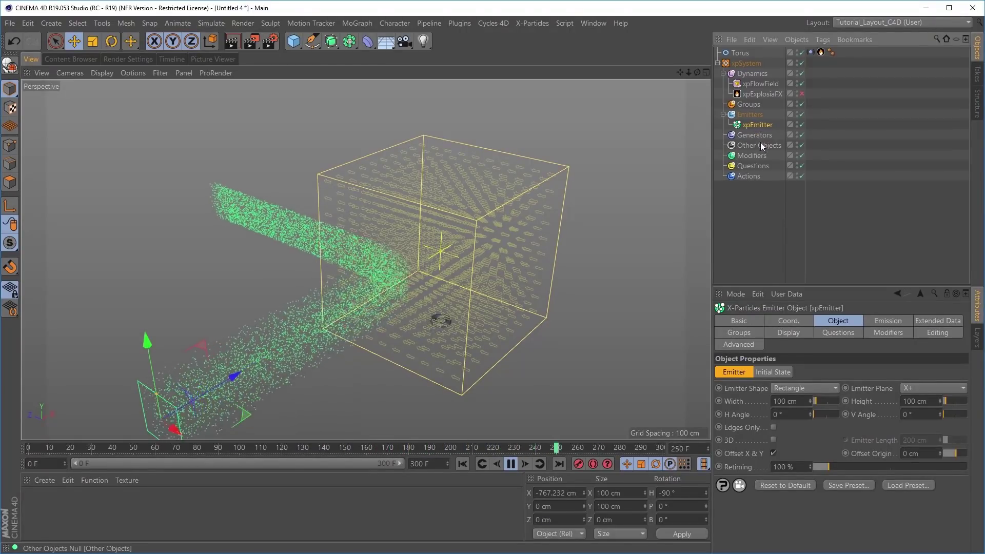
- Delete the test emitter and frame the flow field's bounds closely from the front
key("Delete")
left_click_drag(470, 291, 386, 284, "alt")
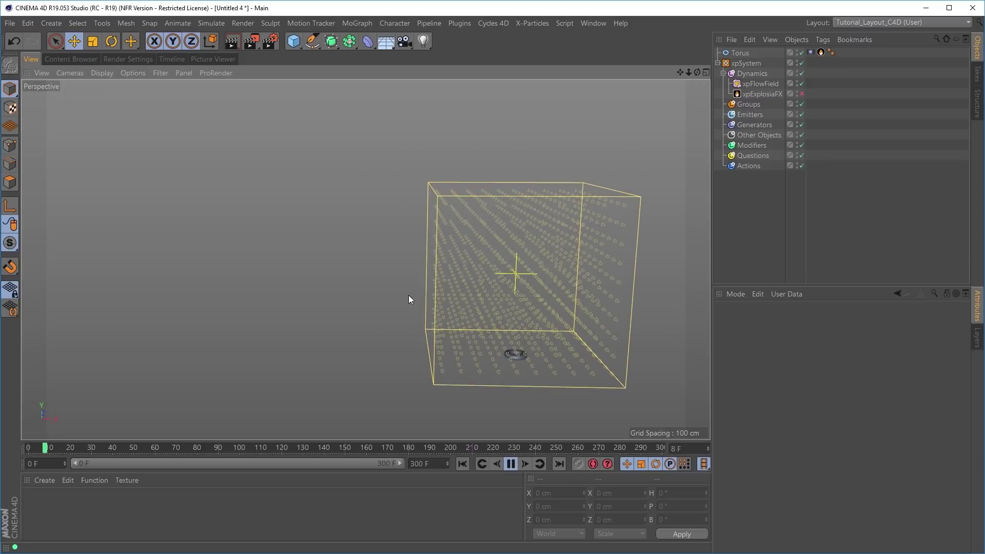
right_click_drag(520, 285, 598, 273, "alt")
middle_click_drag(554, 296, 465, 266, "alt")
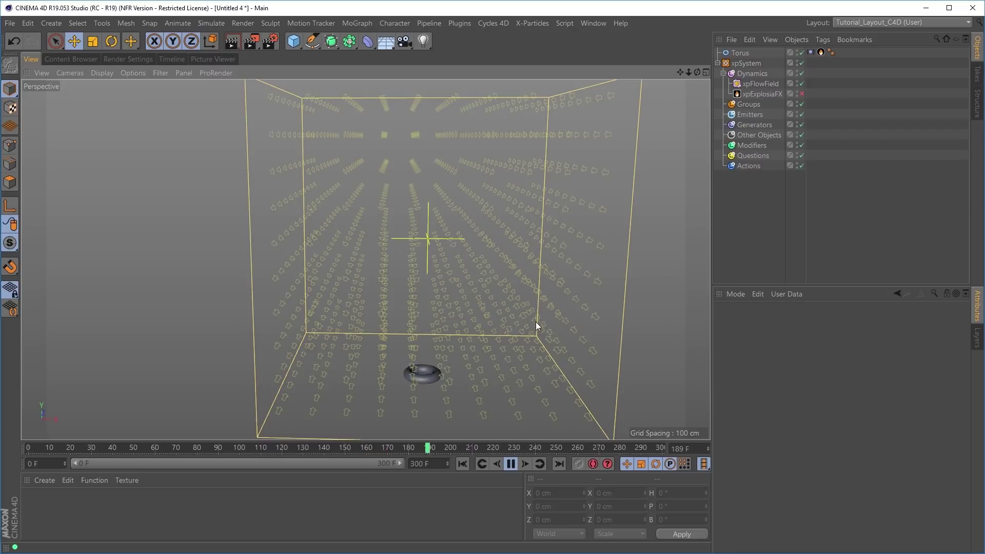
- Set the xpFlowField's flow type to Along Spline and stop the playback
left_click(764, 84)
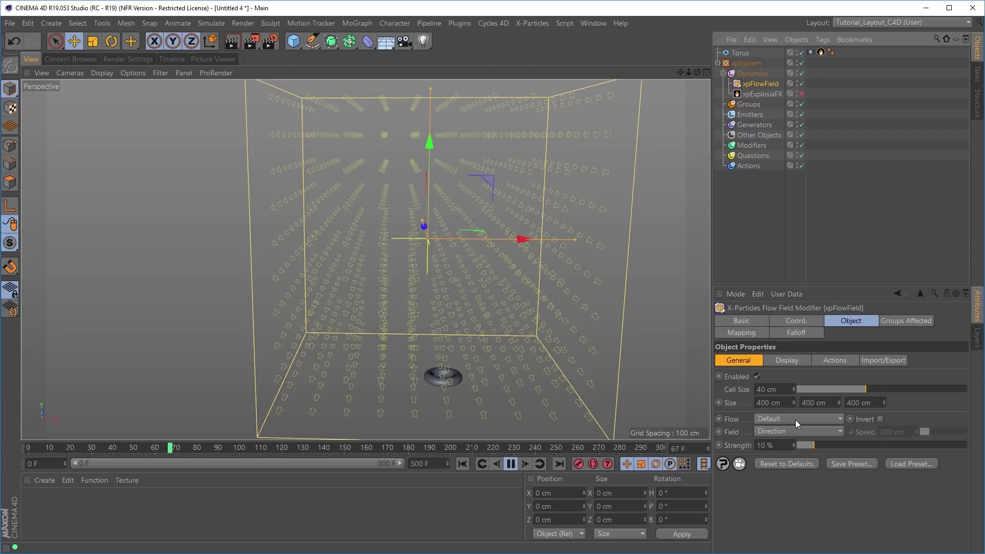
left_click(839, 419)
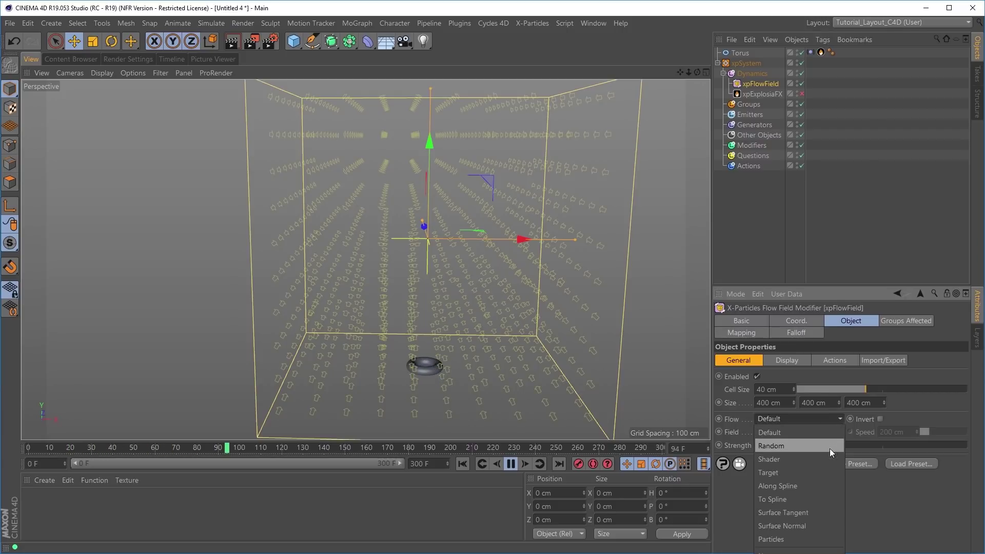
left_click(787, 485)
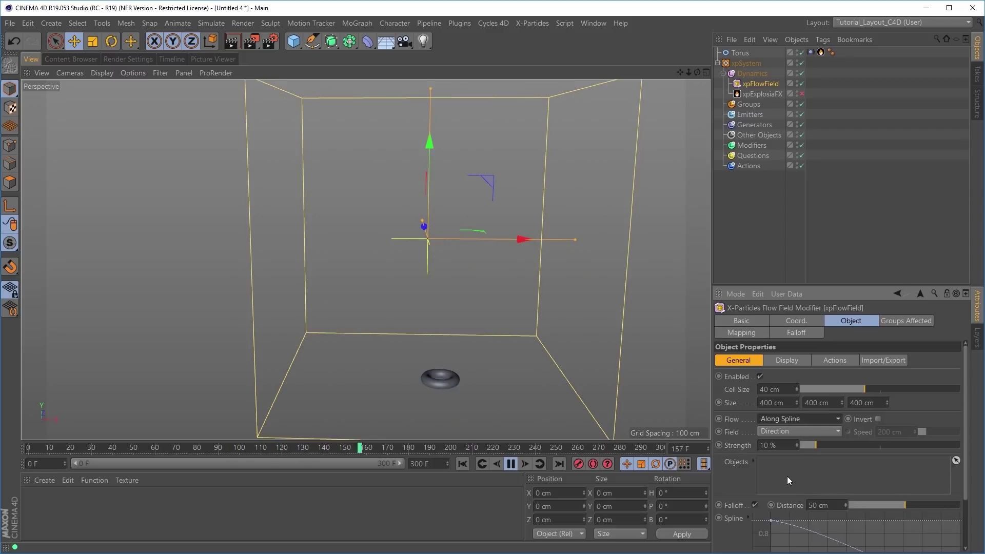
left_click(511, 464)
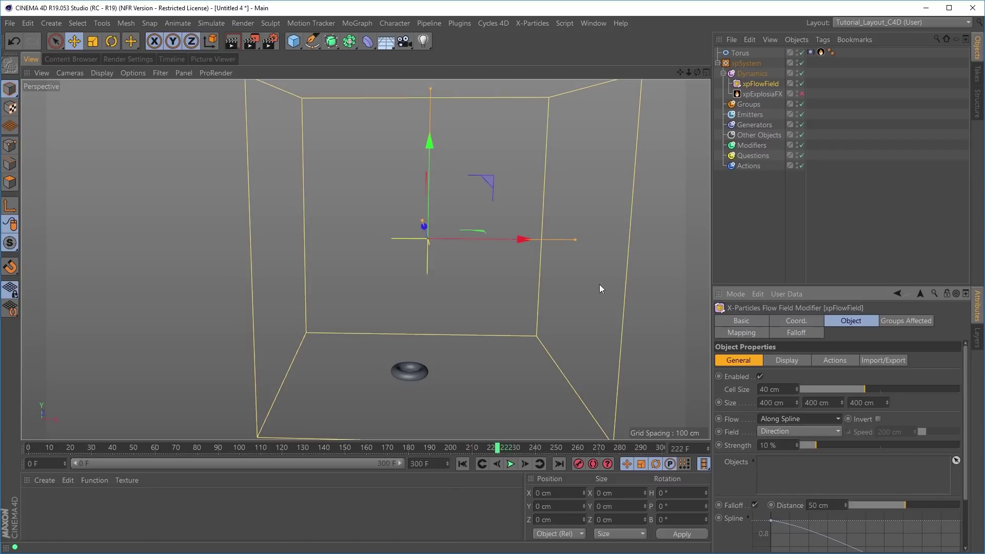
- Add a Helix spline to the scene and set its plane to XZ
left_click(312, 42)
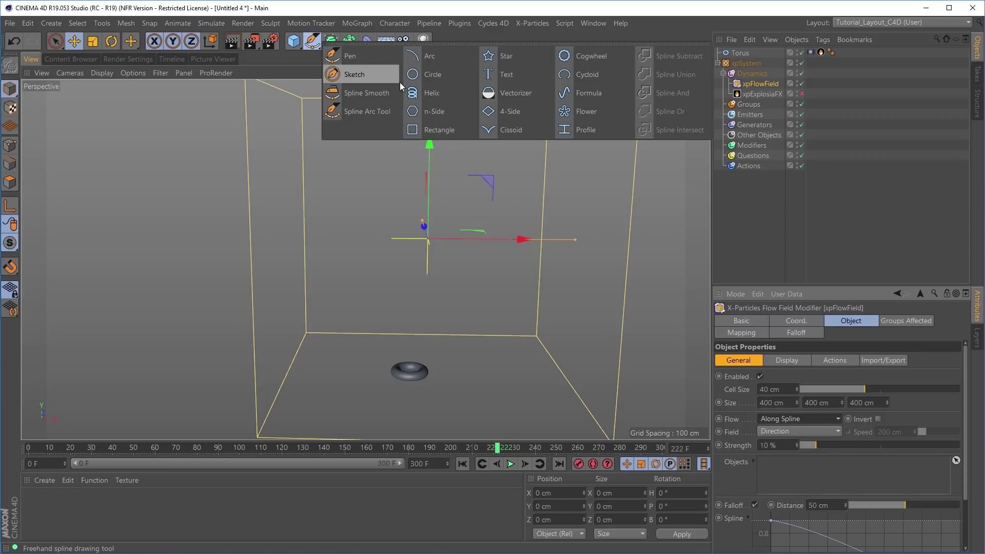
left_click(434, 92)
left_click_drag(425, 249, 553, 246, "alt")
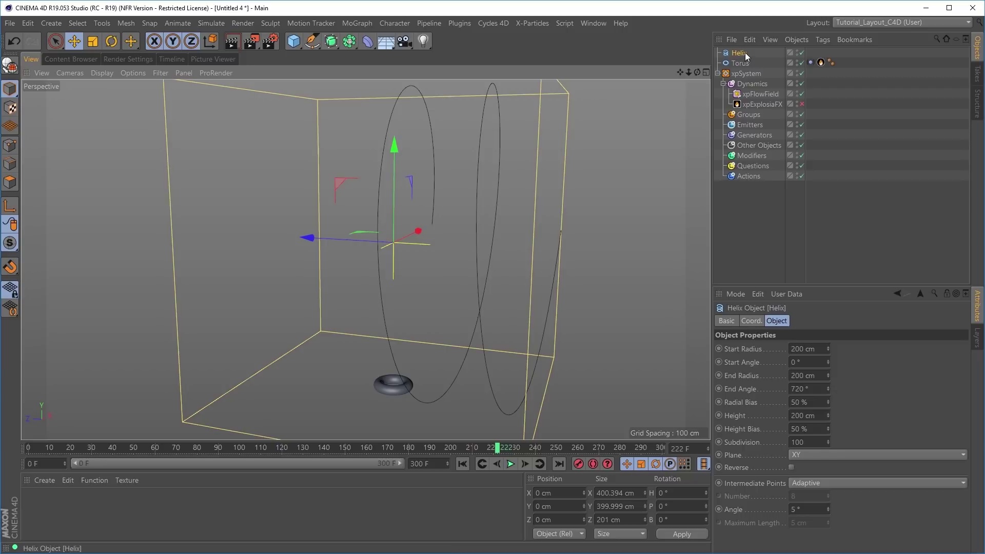
left_click(801, 455)
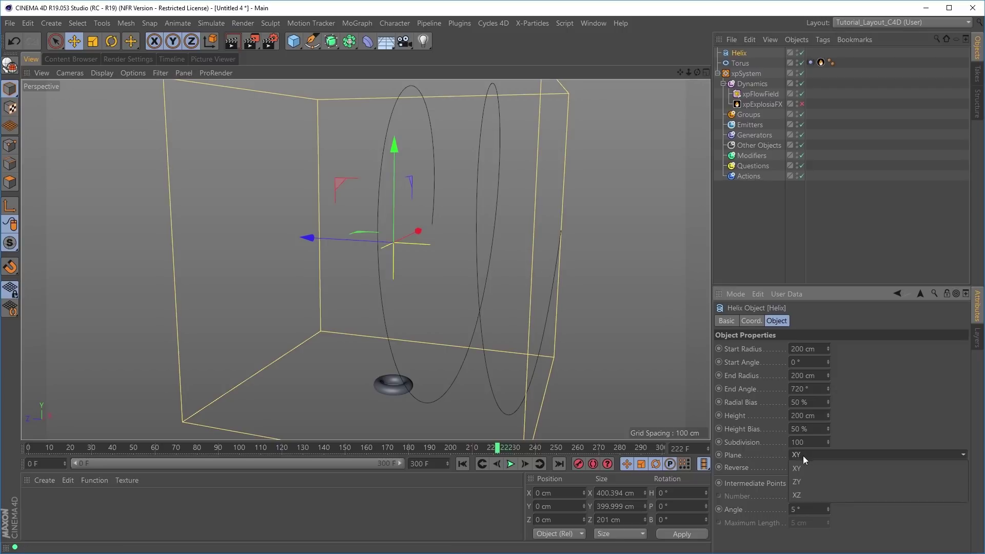
left_click(803, 494)
- Increase the helix height to 437 cm and lower the helix to about -168 cm on the Y axis
left_click_drag(459, 260, 507, 292, "alt")
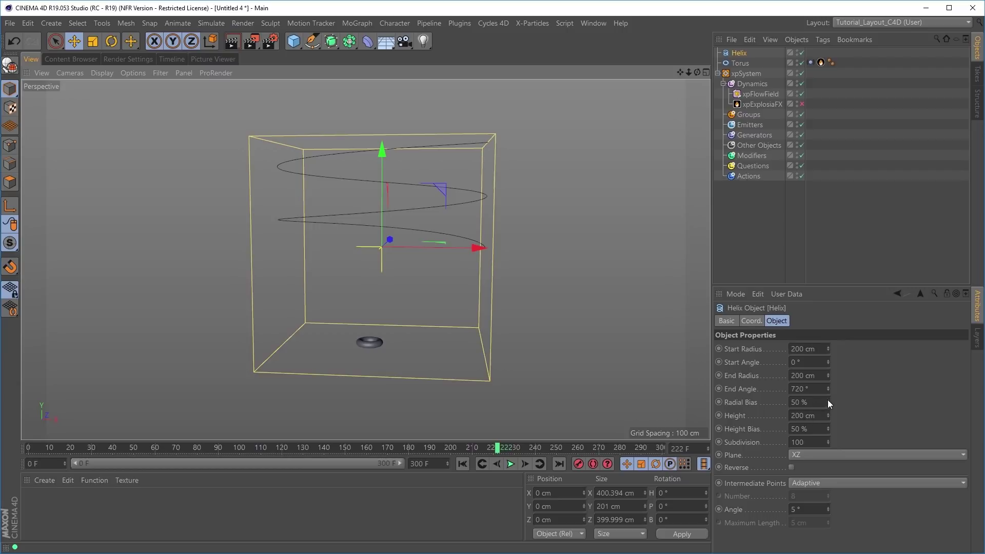
left_click_drag(827, 415, 571, 312)
middle_click_drag(508, 284, 541, 314, "alt")
mouse_move(829, 414)
left_mouse_down()
mouse_move(832, 404)
mouse_move(826, 411)
left_mouse_up()
left_click_drag(414, 212, 411, 285)
mouse_move(427, 333)
left_mouse_down("alt")
mouse_move(432, 309)
mouse_move(430, 329)
left_mouse_up("alt")
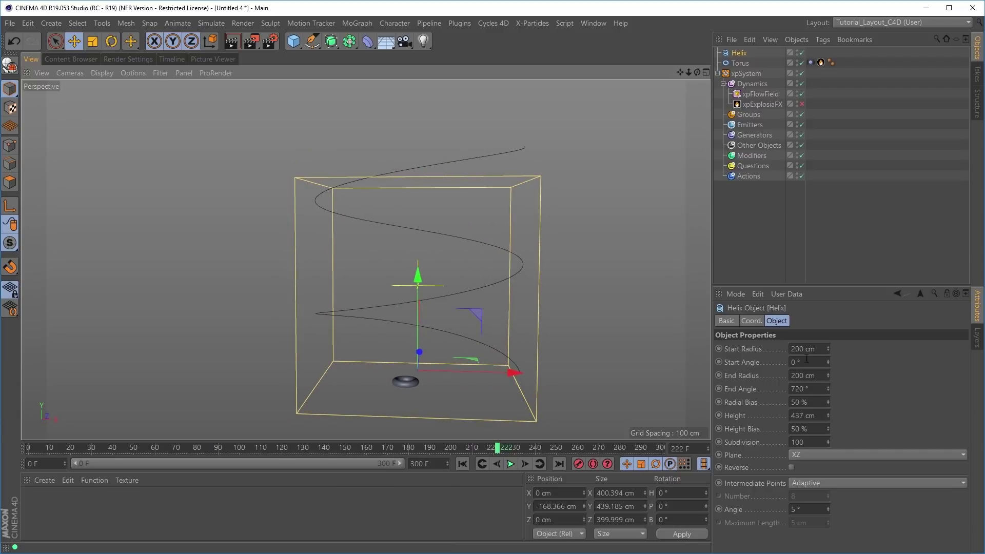
- Set the helix's start radius and end radius to 70 cm
left_click_drag(826, 349, 820, 381)
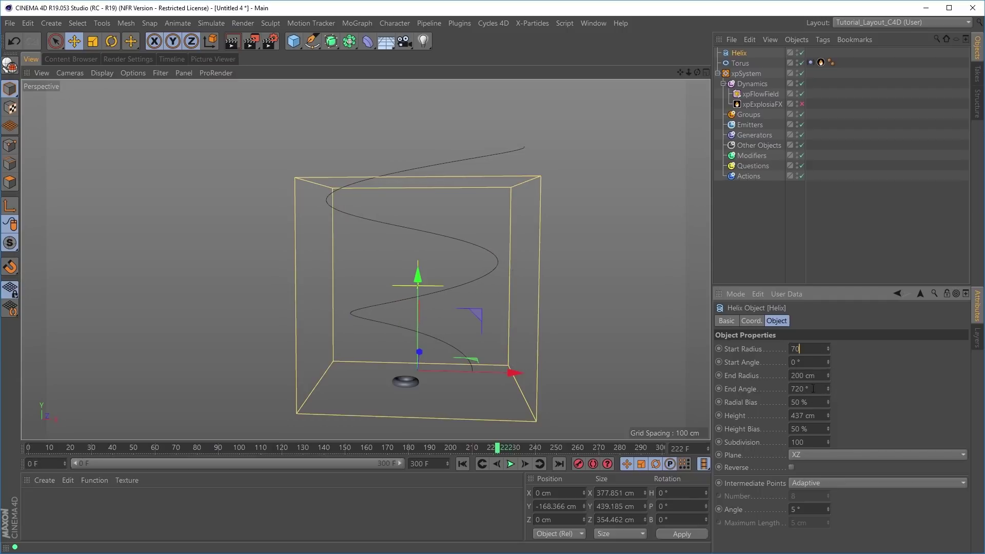
key("Tab")
type("70")
key("Return")
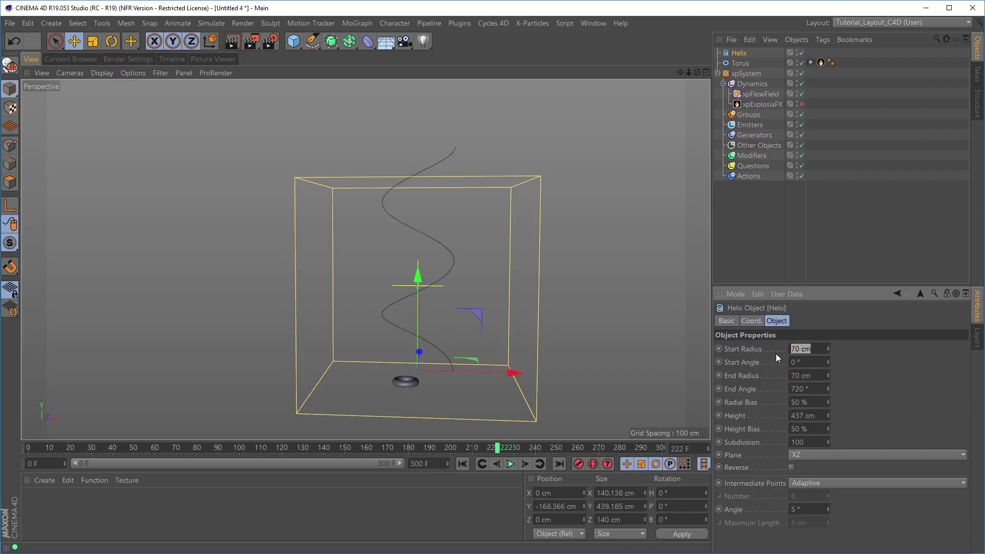
left_click(856, 370)
- Assign the Helix spline as the guiding object of the xpFlowField
mouse_move(432, 342)
left_mouse_down("alt")
mouse_move(447, 310)
mouse_move(549, 305)
mouse_move(459, 305)
mouse_move(423, 300)
mouse_move(422, 288)
mouse_move(472, 280)
mouse_move(423, 308)
mouse_move(422, 368)
mouse_move(431, 337)
mouse_move(433, 357)
mouse_move(425, 296)
mouse_move(440, 344)
left_mouse_up("alt")
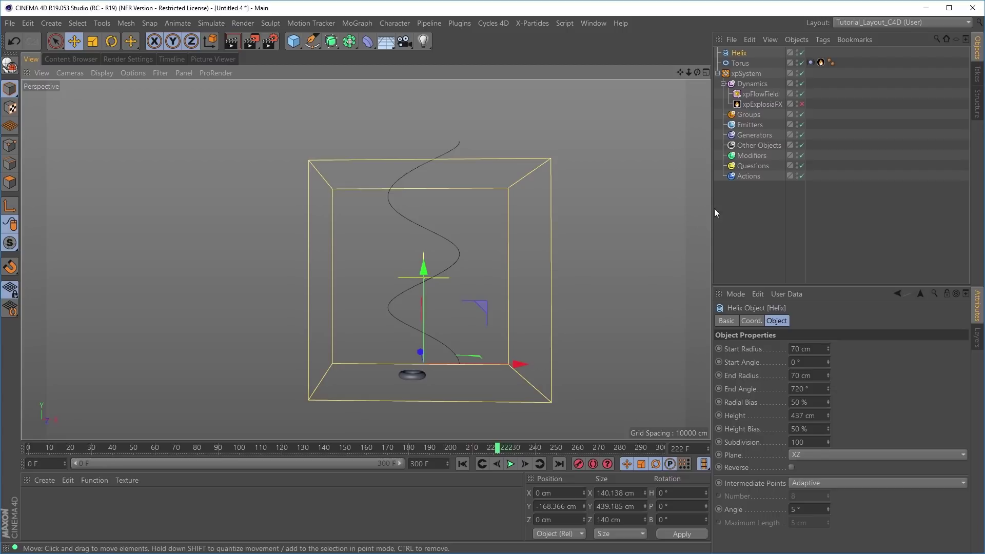
left_click(761, 94)
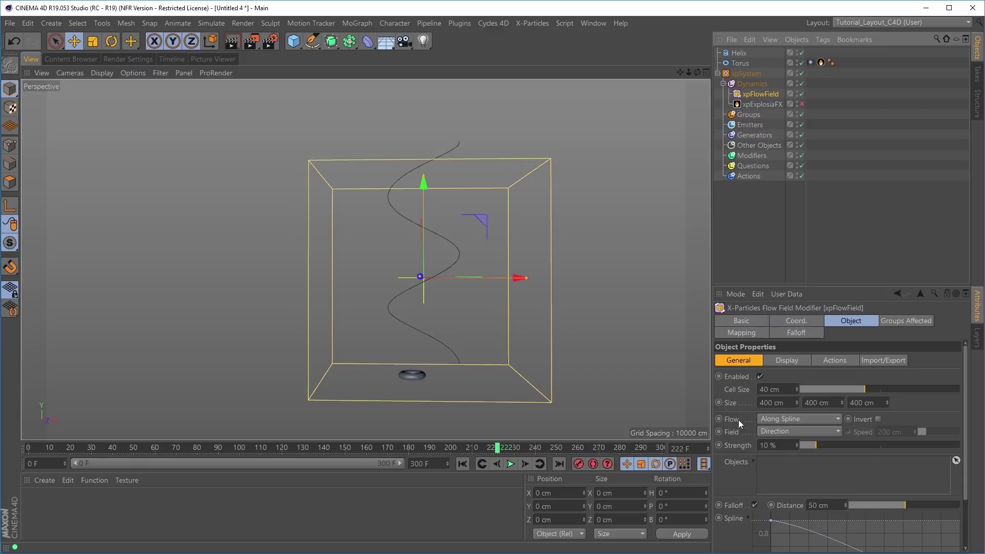
left_click_drag(731, 53, 773, 328)
left_click_drag(774, 468, 773, 467)
- Examine the flow field's direction arrows around the helix from close up and from several angles
scroll(408, 315, "up", 4)
scroll(460, 323, "up", 4)
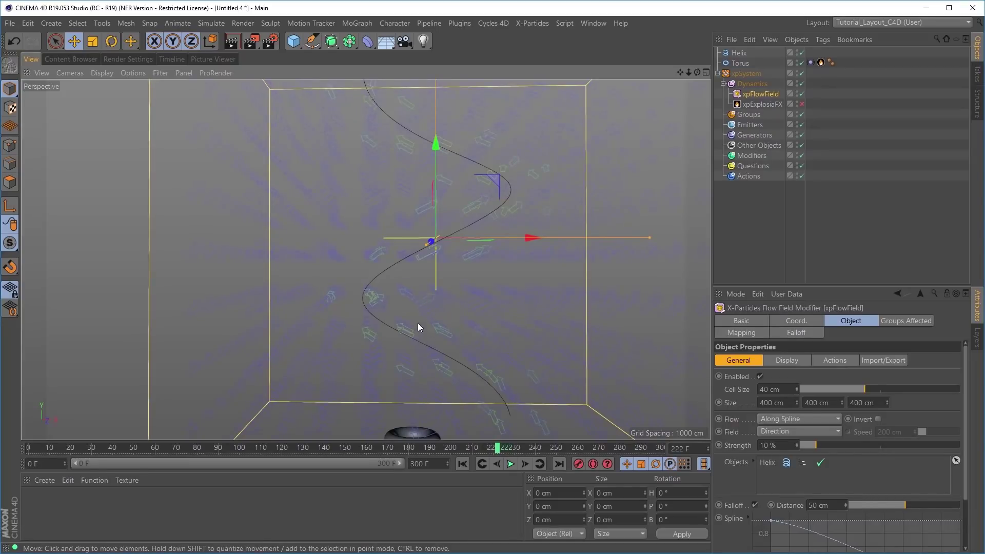
scroll(418, 325, "up", 5)
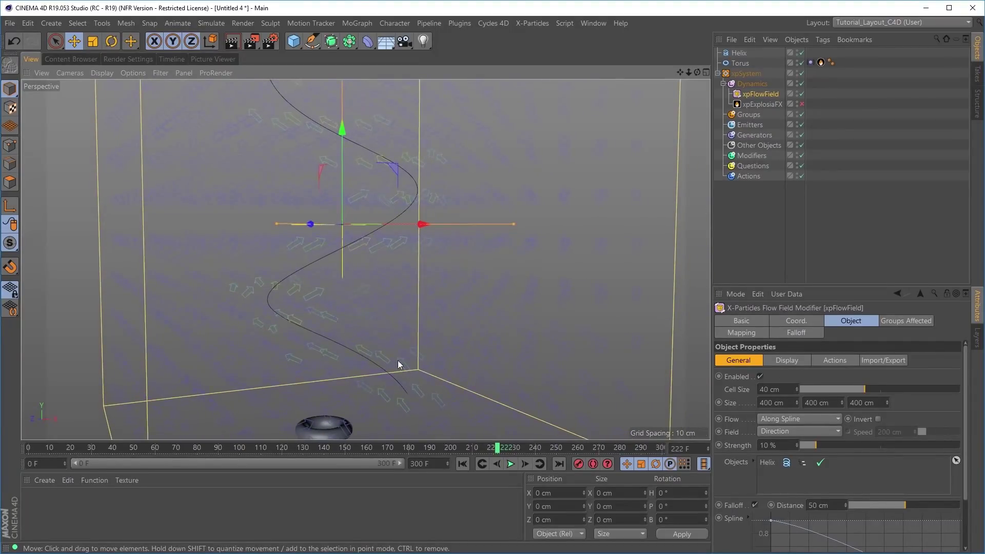
left_click_drag(390, 236, 299, 260, "alt")
left_click_drag(367, 259, 426, 322, "alt")
left_click_drag(404, 245, 336, 371, "alt")
left_click_drag(401, 283, 391, 318, "alt")
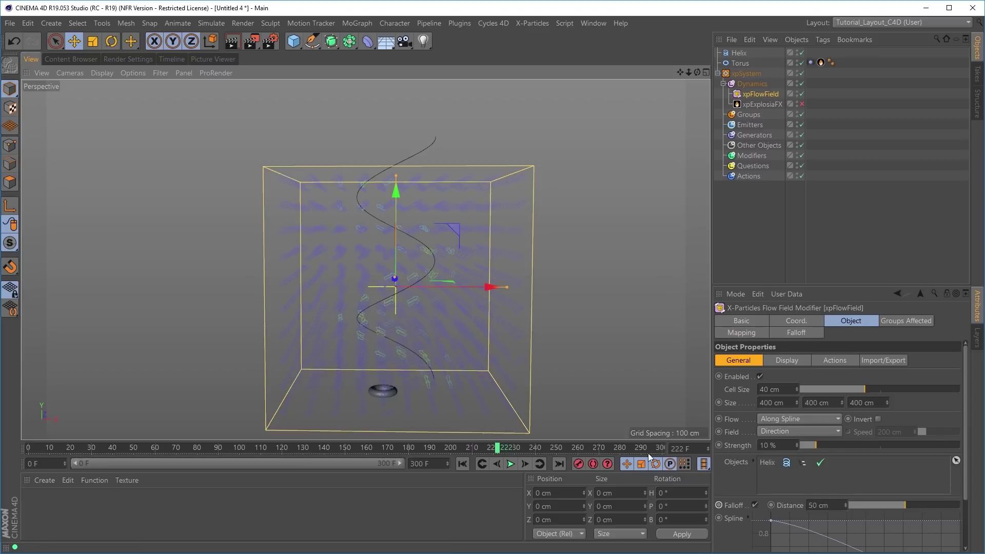
scroll(388, 299, "up", 5)
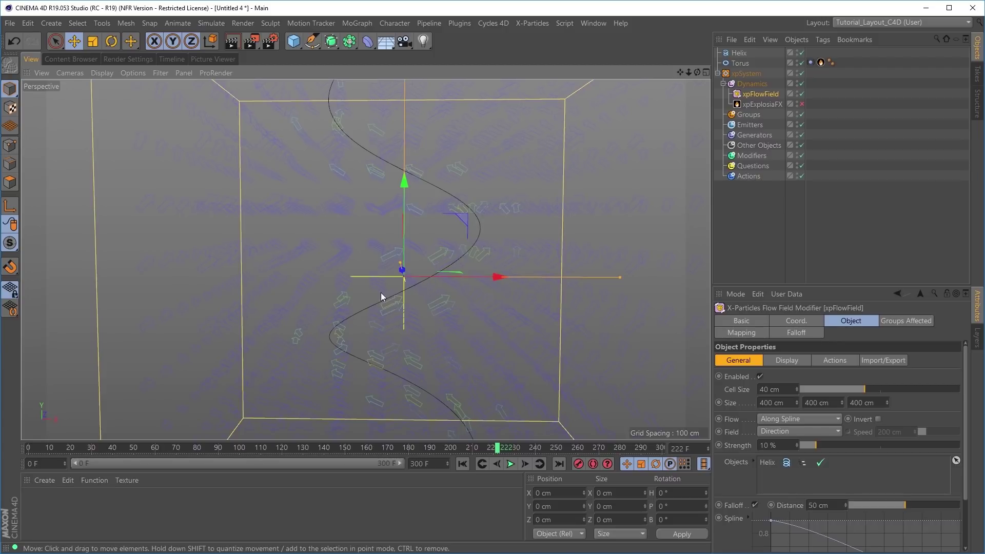
scroll(455, 269, "down", 3)
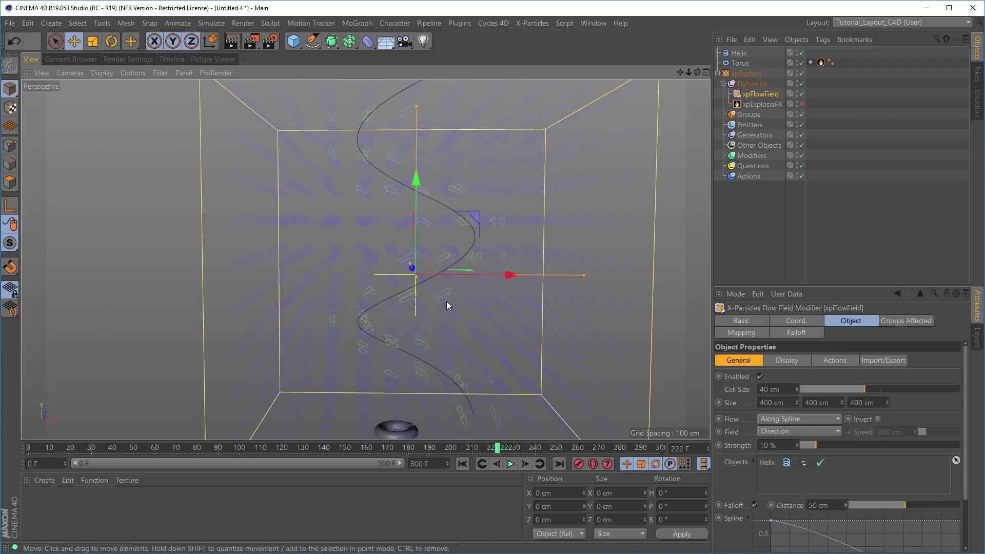
scroll(488, 327, "down", 2)
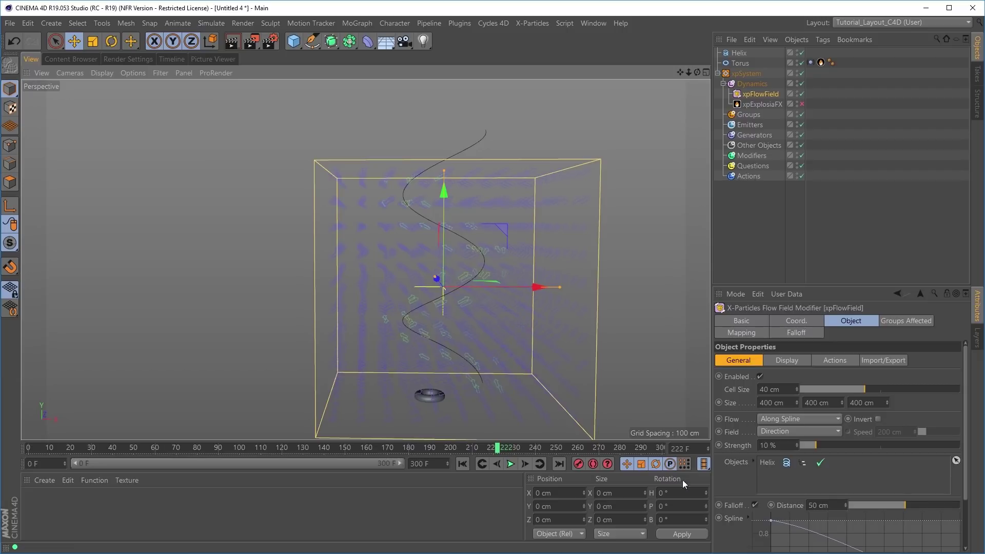
- Turn off the xpFlowField's falloff and inspect the direction arrows throughout its volume
left_click(753, 504)
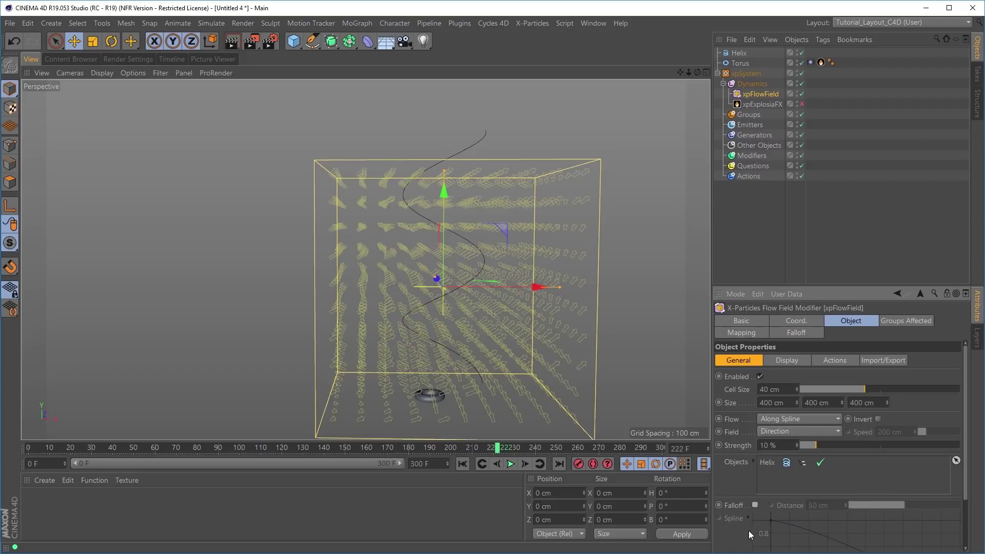
left_click_drag(468, 297, 368, 190, "alt")
left_click_drag(415, 363, 436, 326, "alt")
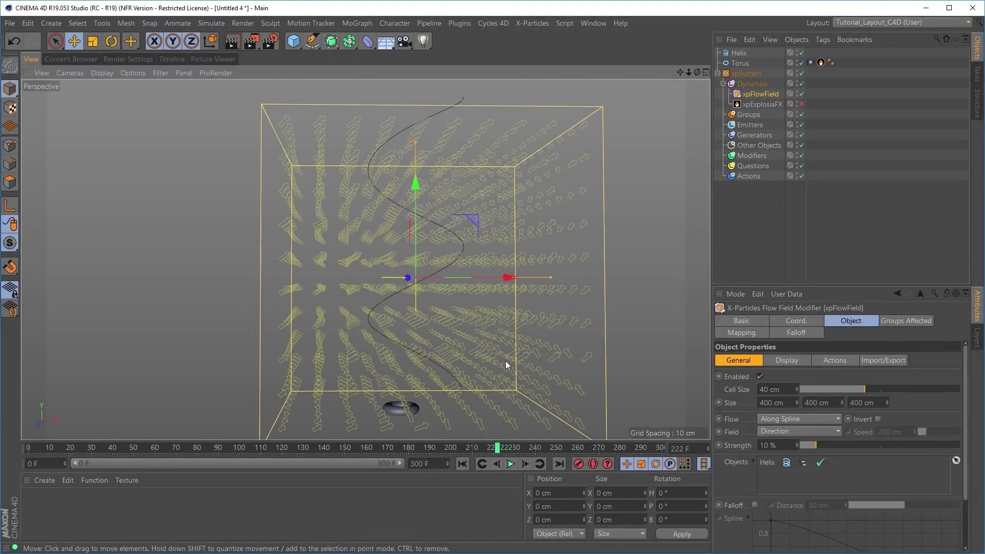
left_click_drag(525, 339, 503, 337, "alt")
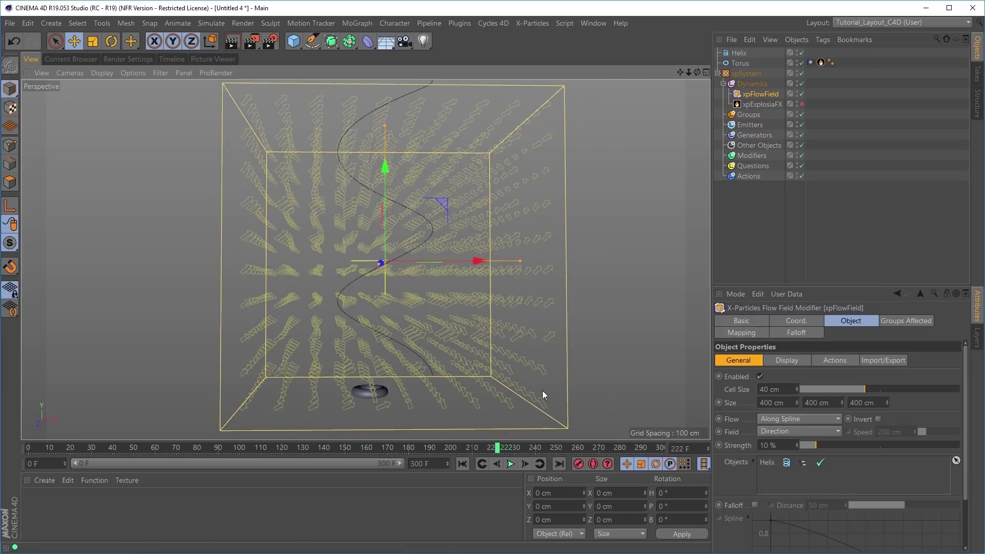
- Enable xpExplosiaFX, run the smoke simulation from the first frame, and stop the playback
left_click(801, 104)
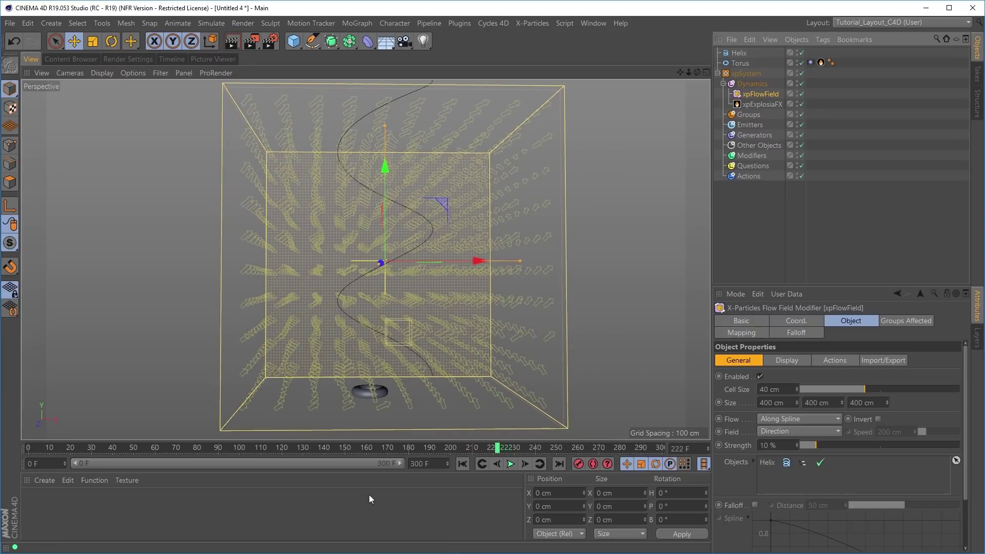
left_click(462, 464)
left_click(510, 465)
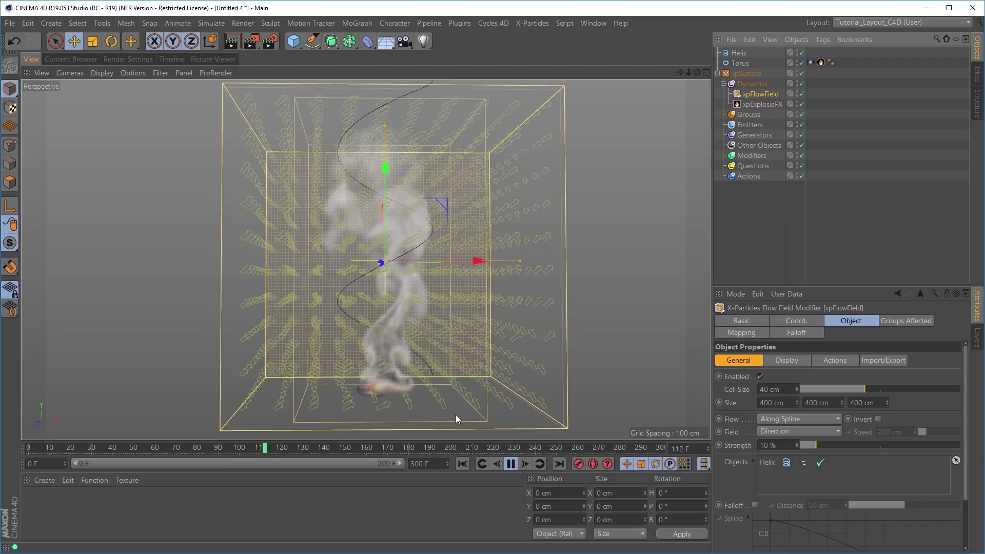
left_click(511, 464)
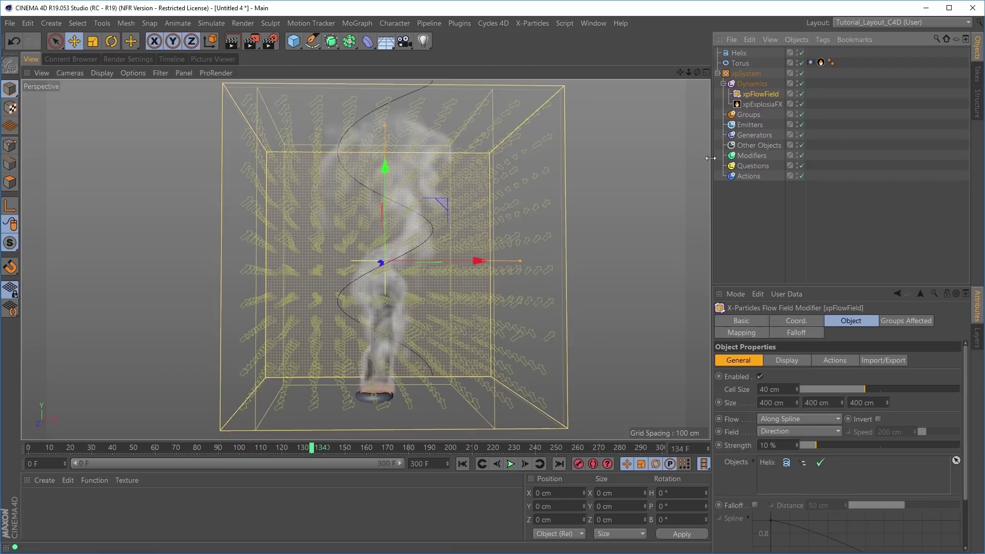
- Add xpFlowField to the included modifiers of xpExplosiaFX
left_click(767, 105)
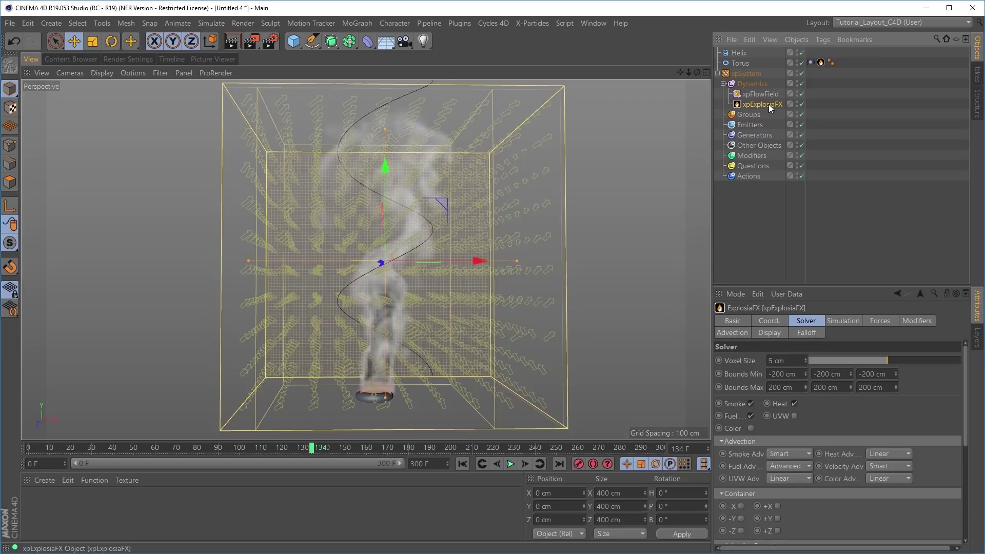
left_click(913, 323)
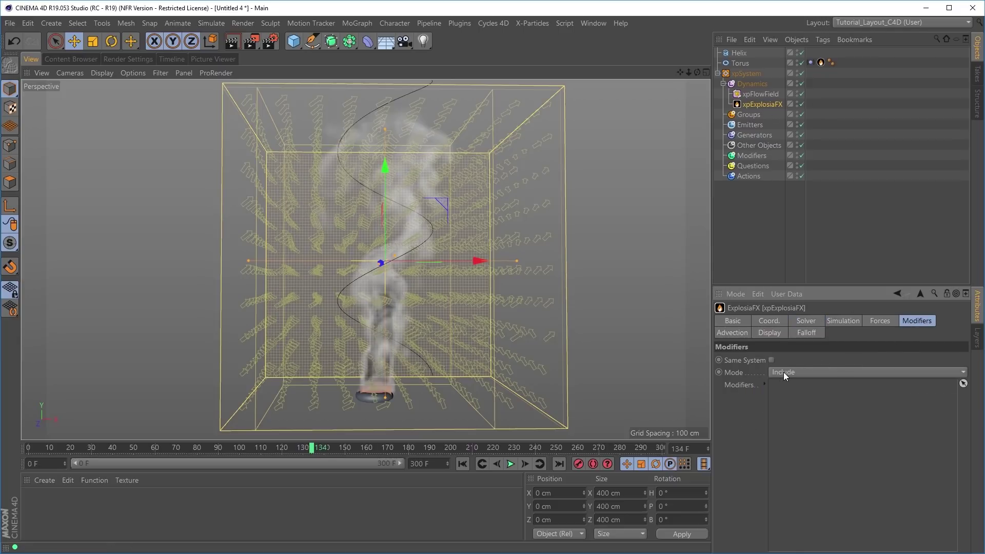
left_click_drag(752, 92, 819, 430)
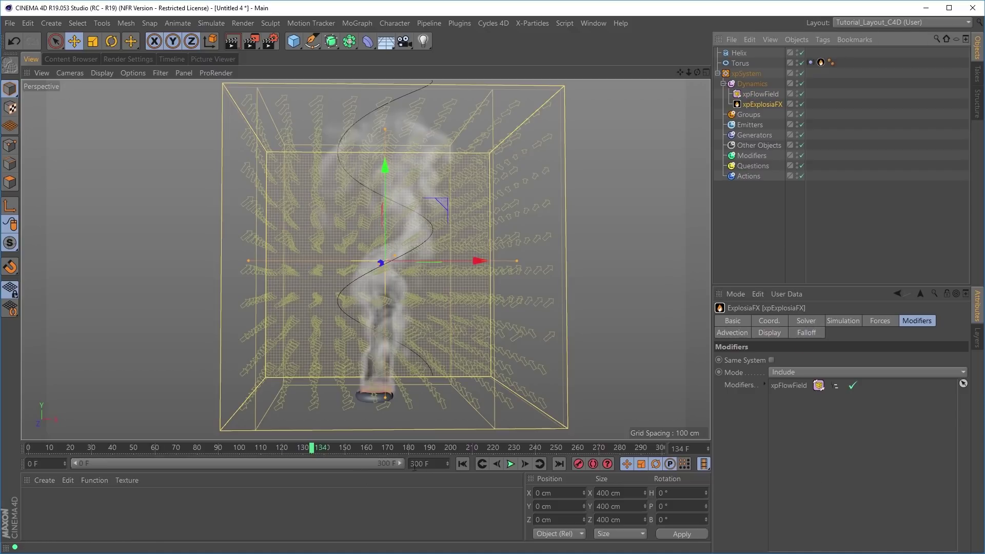
- Play the simulation from the first frame and view the smoke's motion from different angles
left_click(462, 463)
left_click(511, 463)
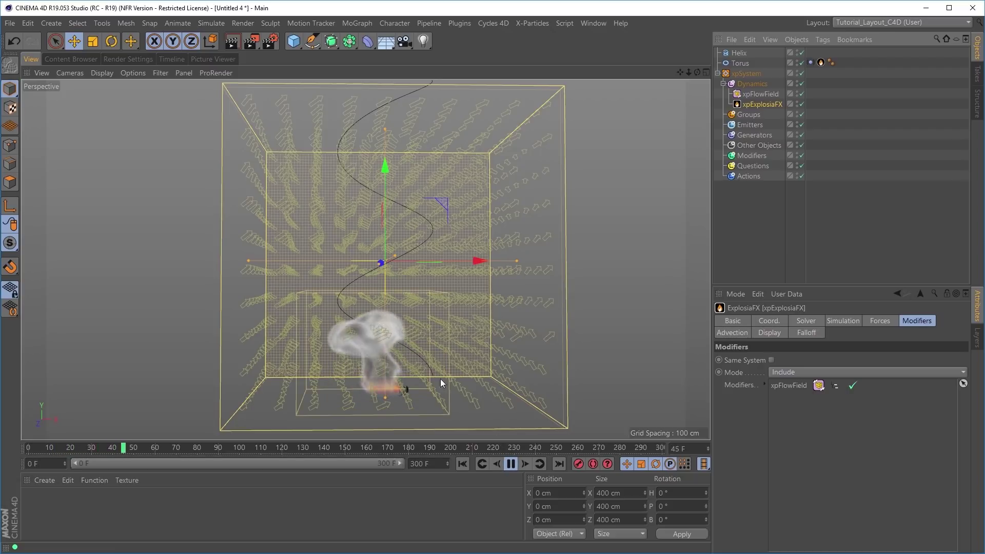
left_click_drag(398, 301, 472, 286, "alt")
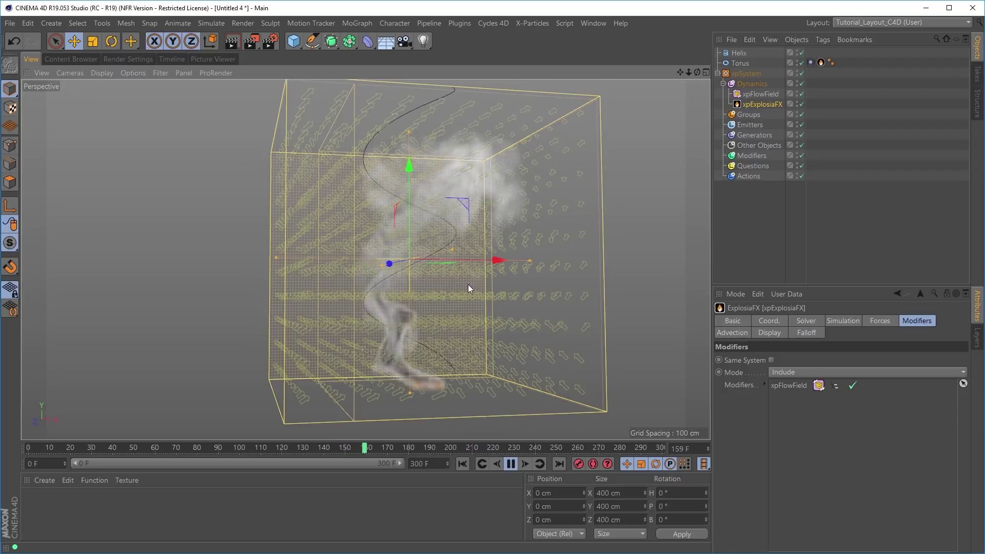
left_click_drag(466, 262, 435, 281, "alt")
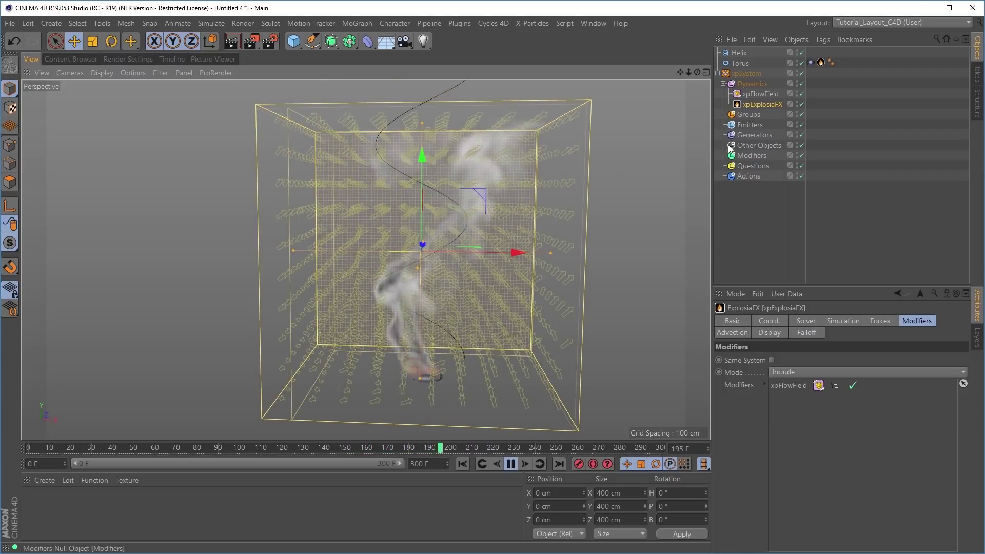
- Set the xpFlowField's strength to 75%
left_click(762, 93)
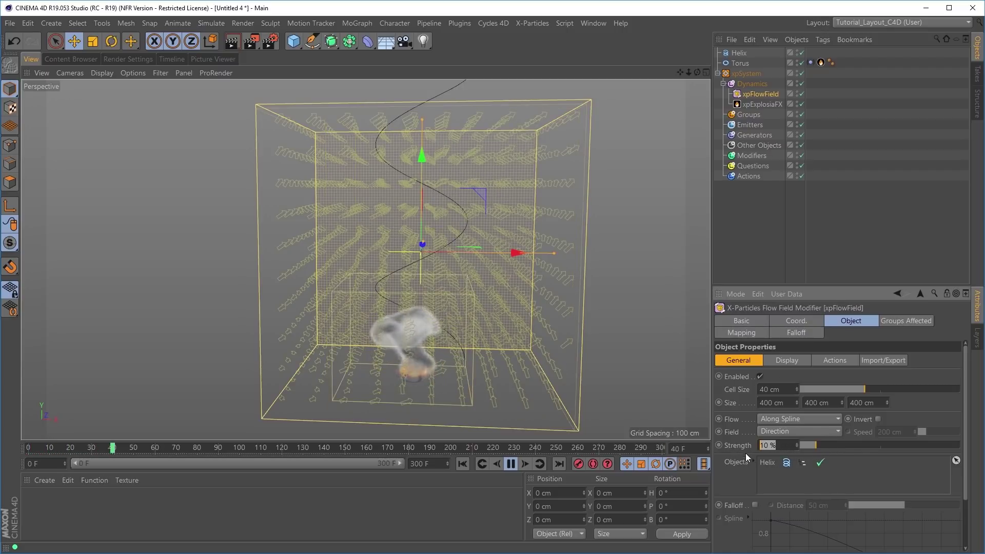
type("75")
key("Return")
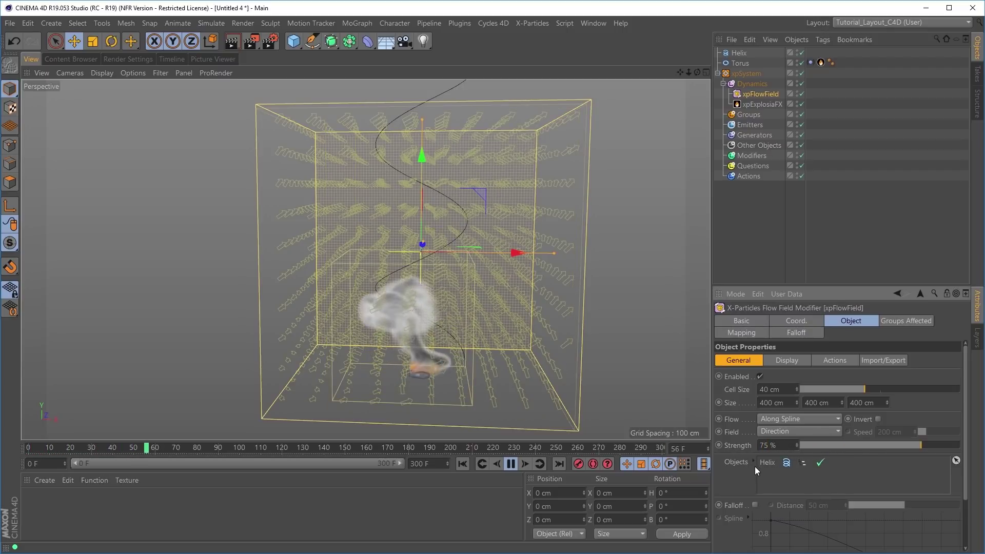
- Restart the simulation, pause it once the smoke has spiralled upward, and compare its path with the helix from above
left_click(463, 464)
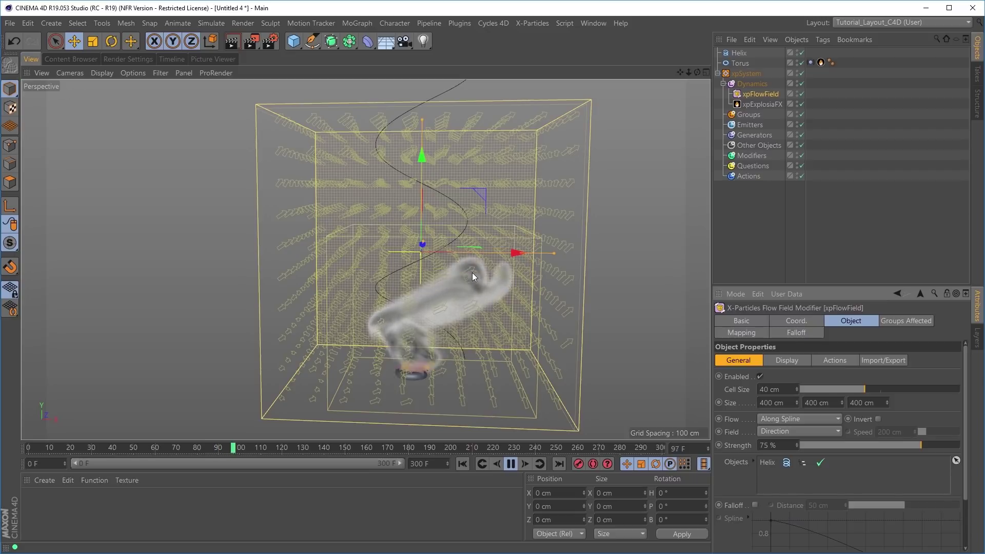
left_click_drag(477, 290, 475, 324, "alt")
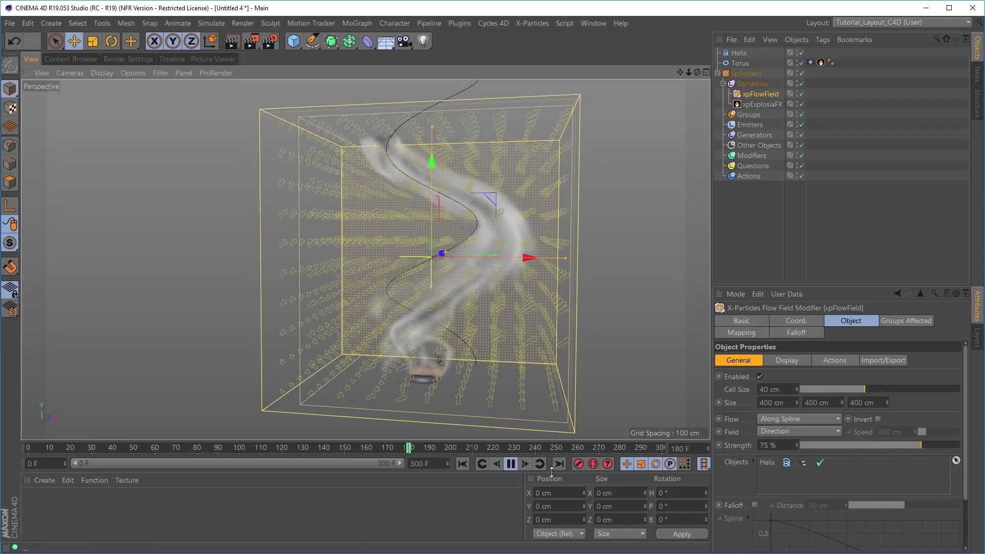
left_click(510, 464)
left_click_drag(432, 352, 499, 374, "alt")
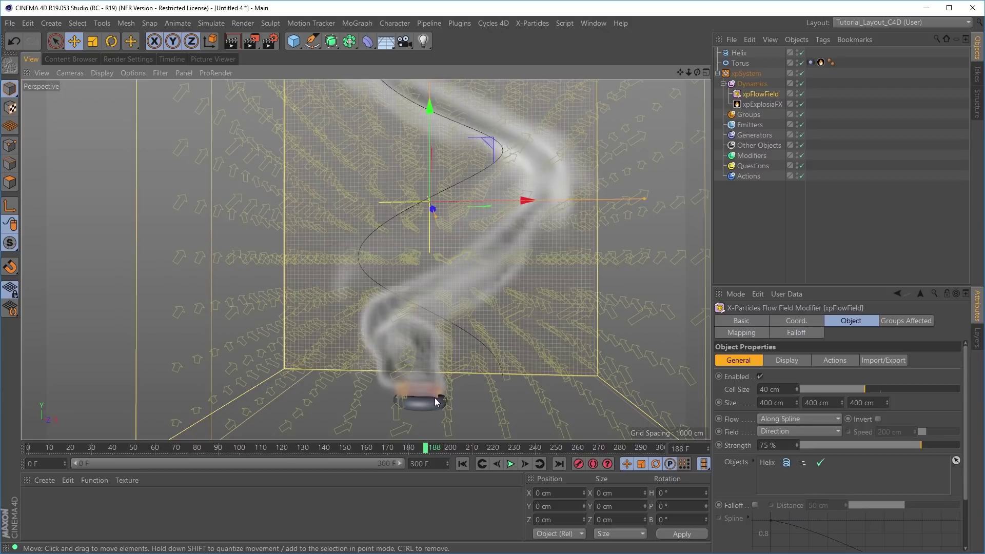
left_click_drag(435, 351, 515, 412, "alt")
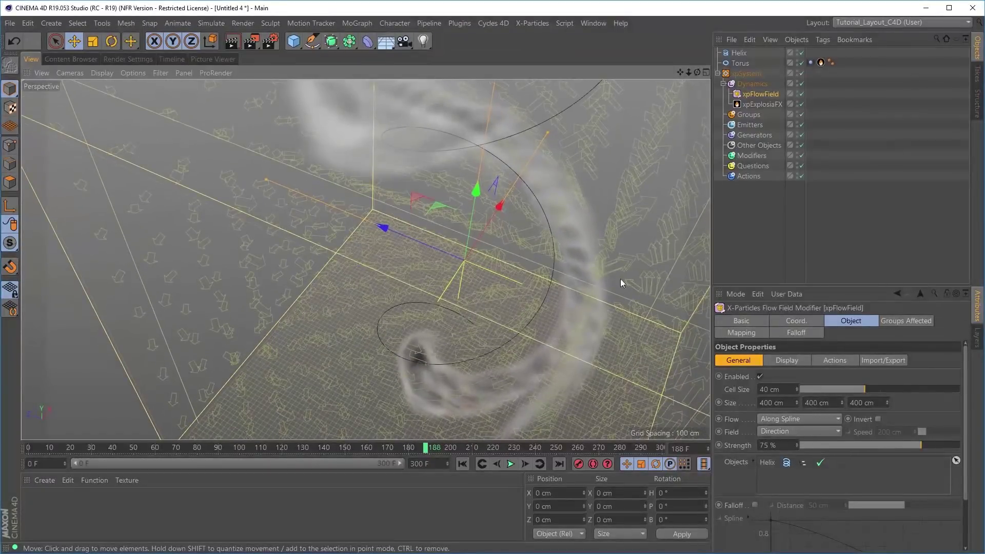
- Rotate the helix about its vertical axis to a heading of about -98°
left_click(738, 53)
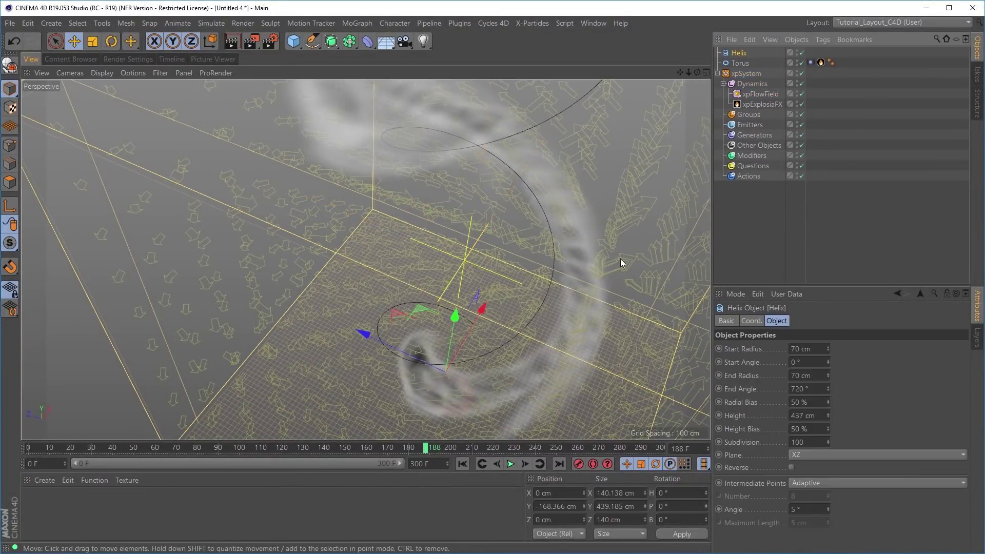
key("r")
mouse_move(425, 317)
left_mouse_down()
mouse_move(436, 315)
mouse_move(430, 324)
left_mouse_up()
key("ctrl+z")
left_click_drag(465, 423, 369, 381)
- Move the helix horizontally to about X 5.5 cm and Z 37.5 cm so its base sits closer to the torus
key("e")
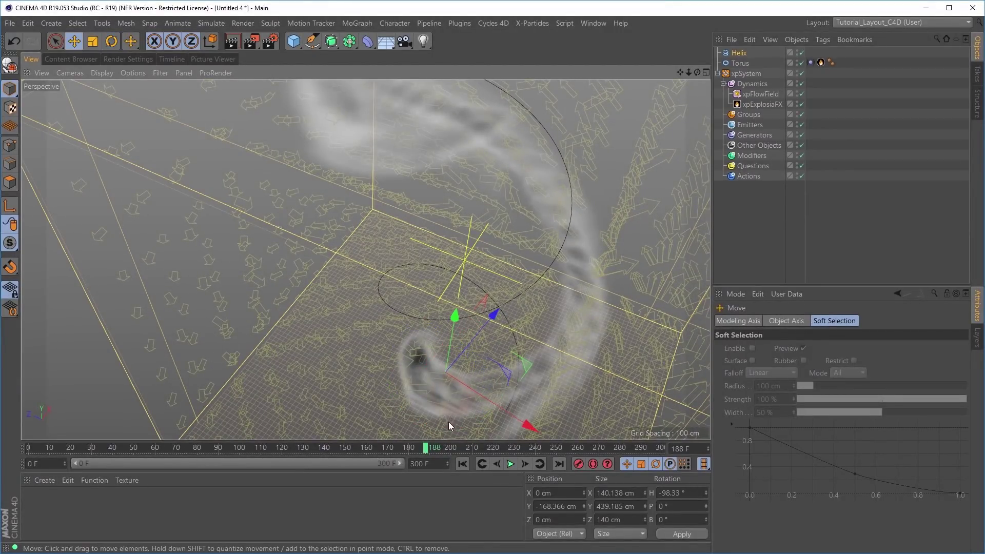
left_click_drag(526, 422, 493, 410)
left_click_drag(491, 364, 537, 307, "alt")
right_click_drag(536, 306, 368, 293, "alt")
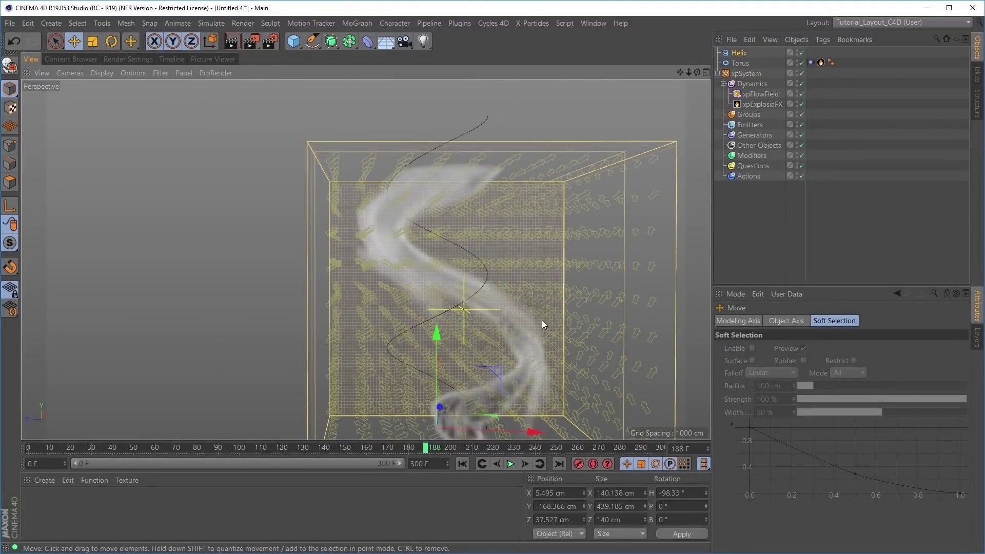
- Run the simulation from the first frame with the repositioned helix and watch the smoke rise
scroll(547, 321, "down", 4)
left_click(465, 463)
left_click(512, 463)
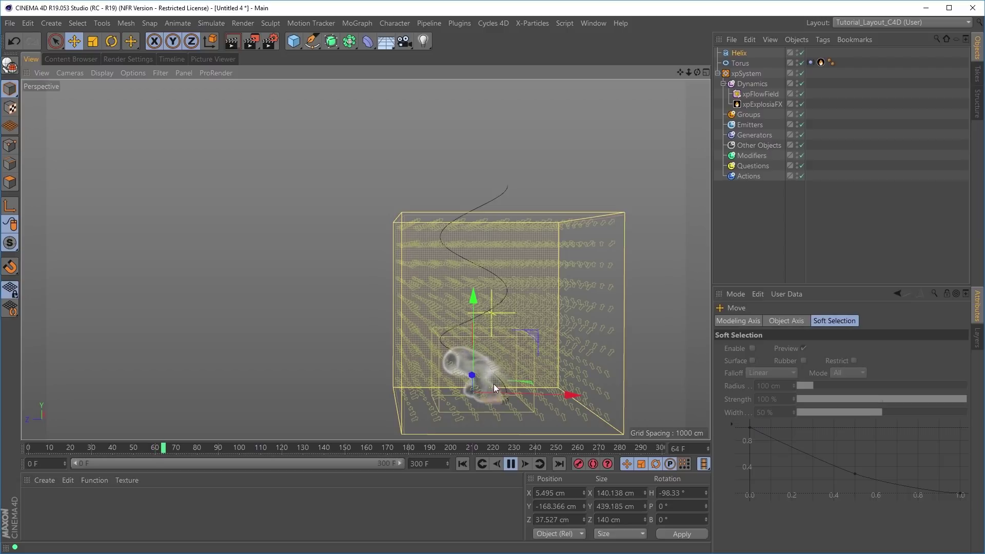
left_click_drag(482, 343, 467, 333, "alt")
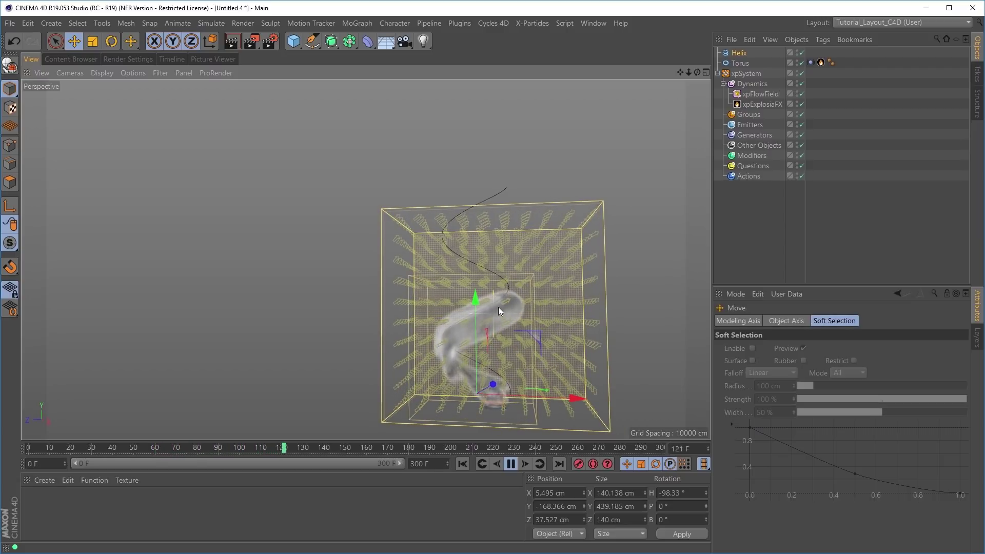
- Hide the xpFlowField in the viewport and view the smoke around the helix from several angles during playback
left_click(796, 92)
left_click(796, 92)
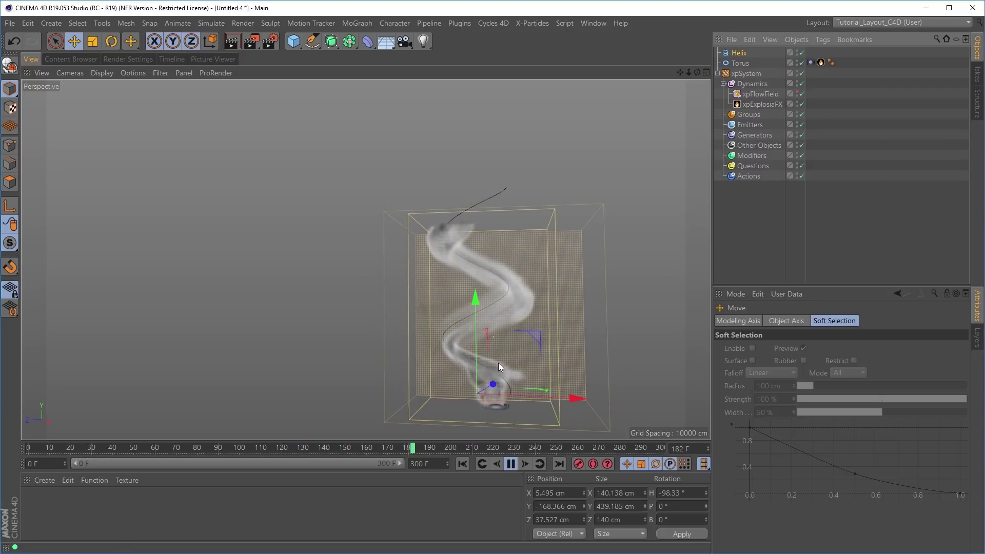
left_click_drag(503, 324, 518, 386, "alt")
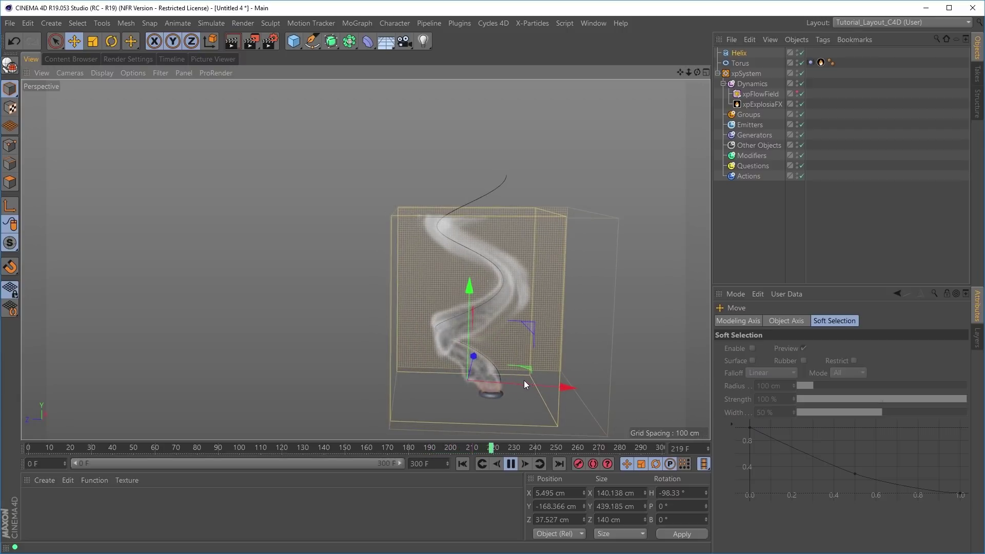
mouse_move(481, 318)
left_mouse_down("alt")
mouse_move(505, 319)
mouse_move(467, 309)
mouse_move(475, 313)
left_mouse_up("alt")
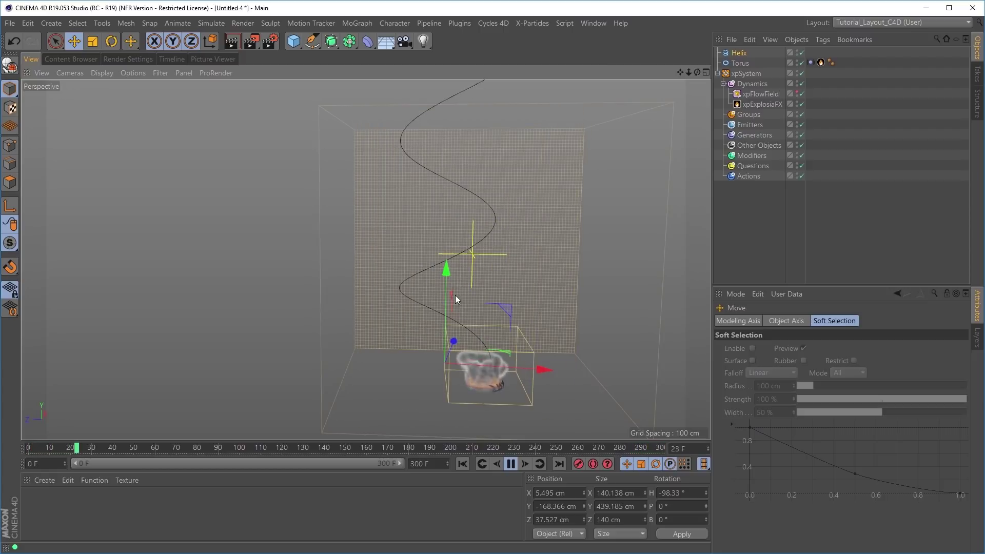
- Set the helix's end angle to 800°
left_click(740, 54)
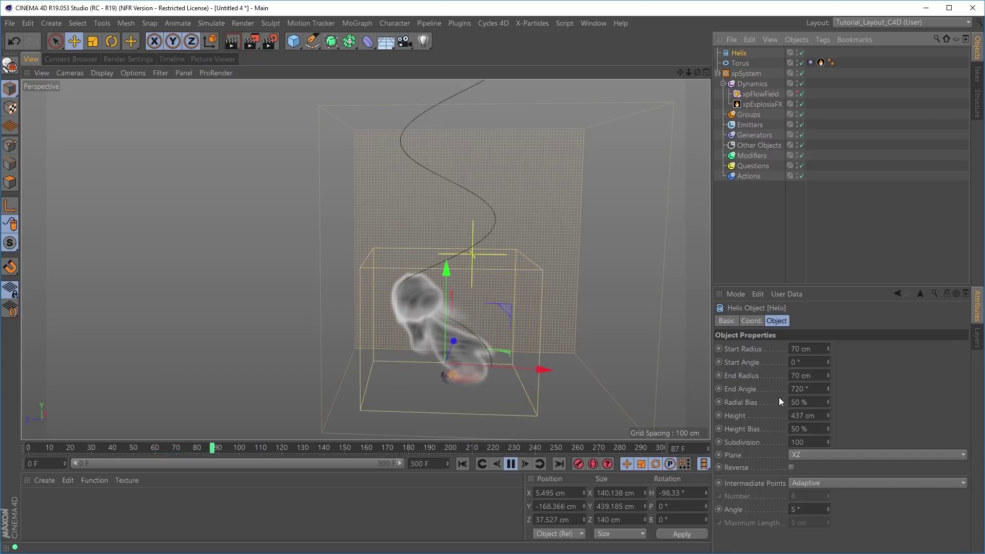
left_click_drag(812, 390, 773, 391)
type("80")
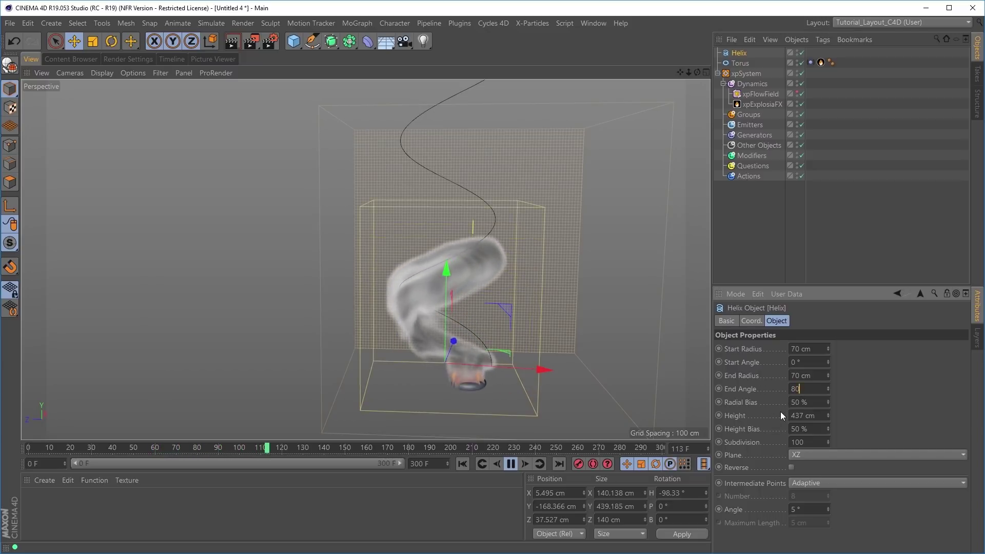
type("0")
key("Return")
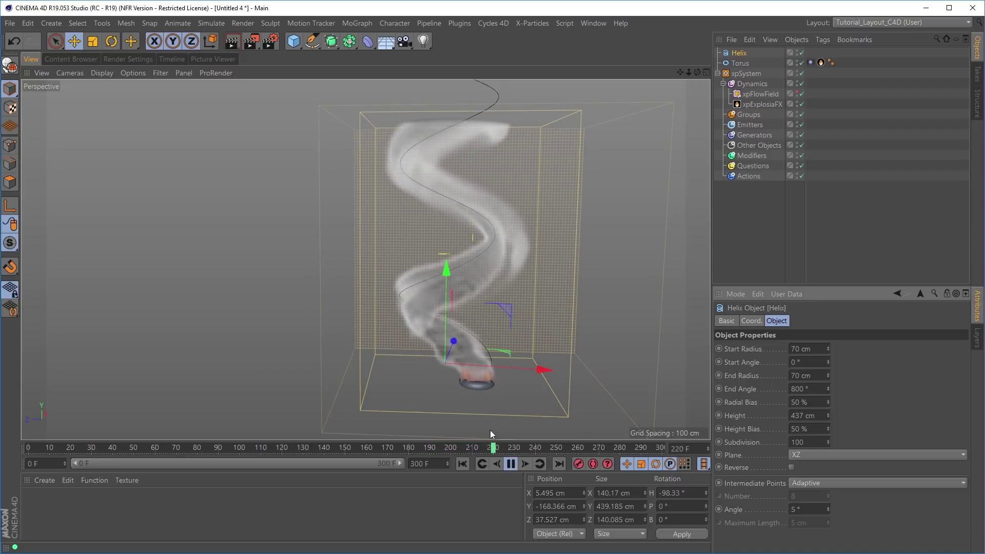
- Replay the smoke simulation from the first frame with the lengthened helix and stop playback once the smoke starts following it
right_click_drag(478, 300, 510, 298, "alt")
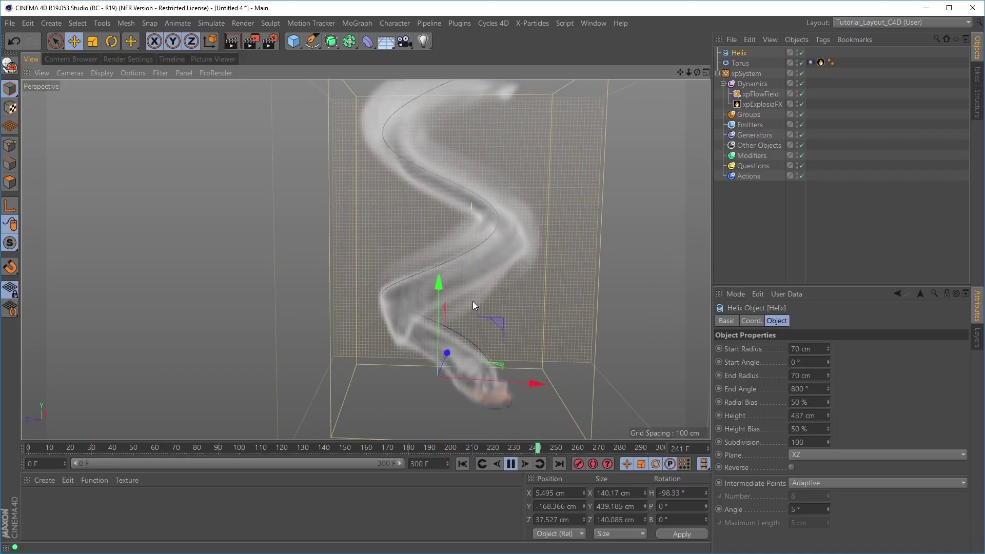
middle_click_drag(476, 301, 460, 302, "alt")
left_click(462, 464)
left_click(509, 465)
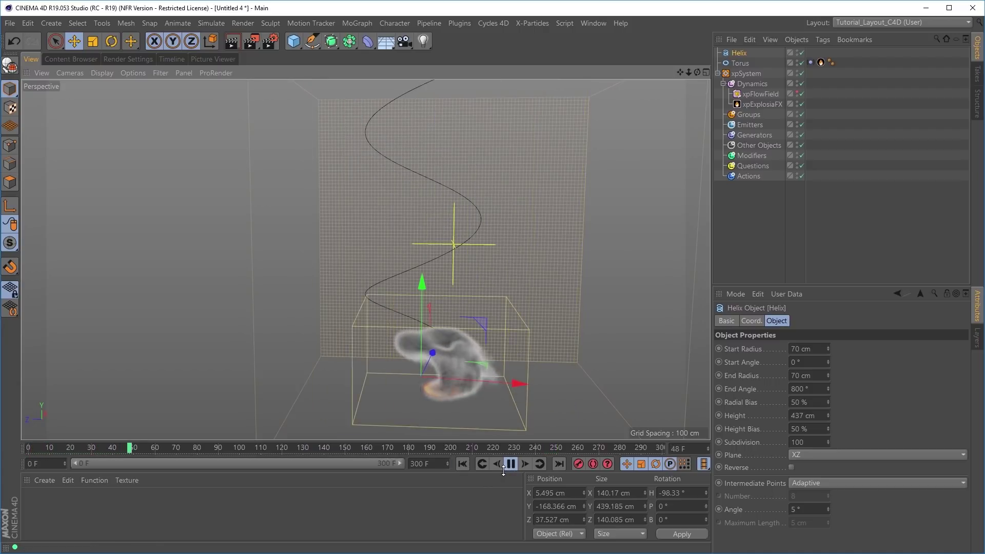
left_click(511, 465)
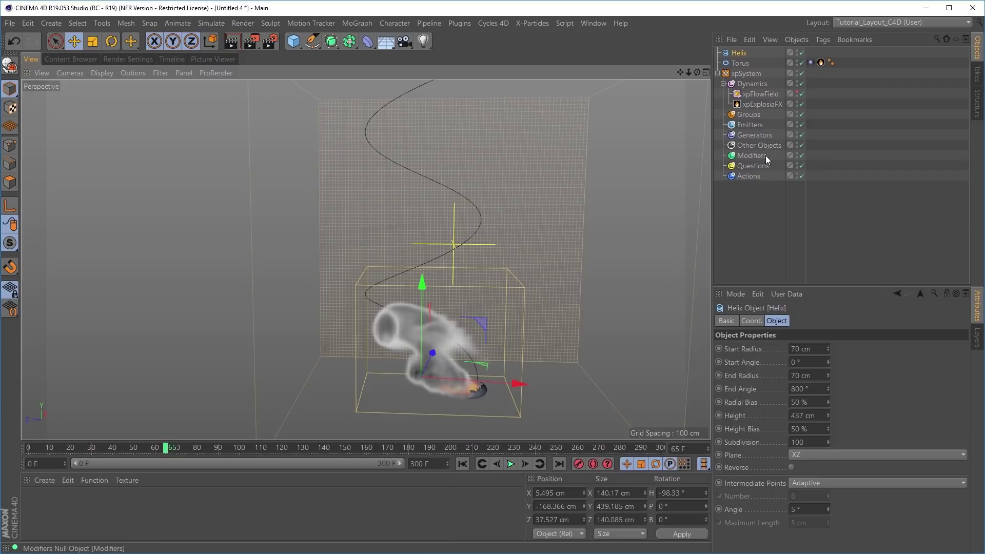
- Create an emitter in the xpSystem's Emitters folder and set its emitter shape to Object
left_click(749, 125)
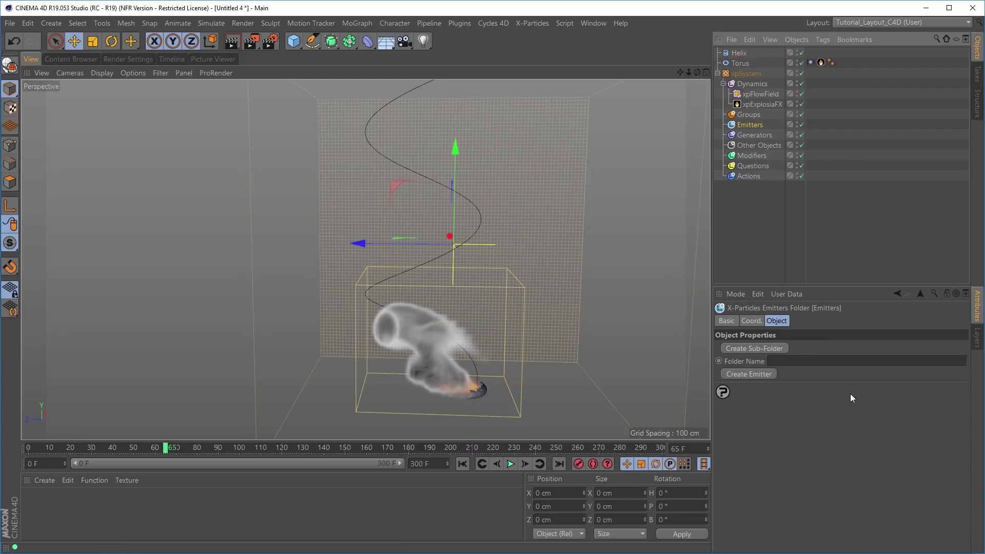
left_click(748, 373)
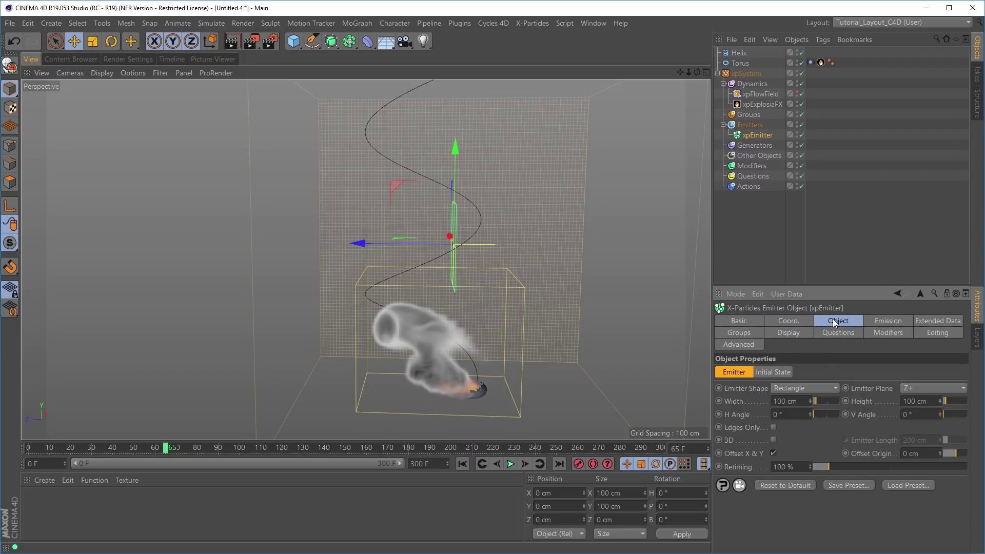
left_click(800, 388)
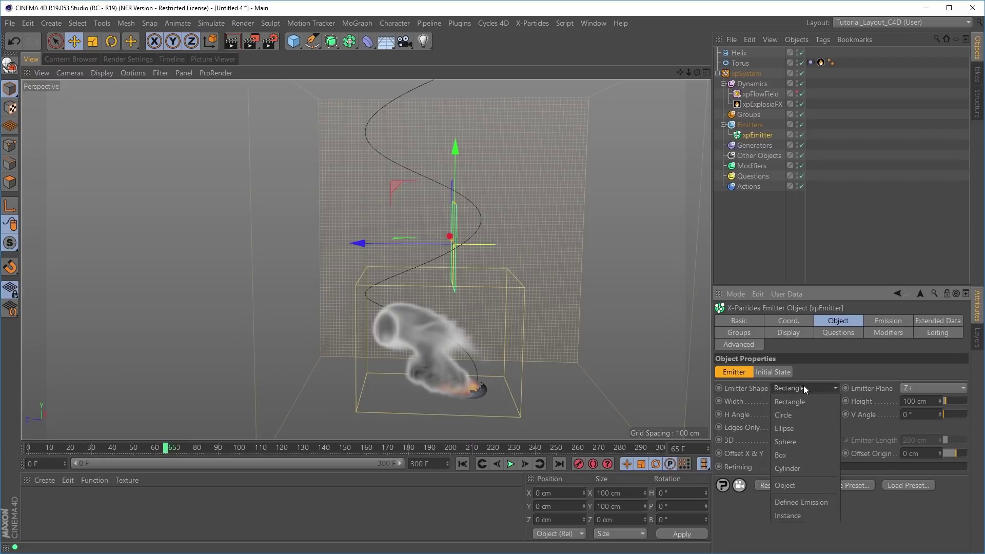
left_click(786, 485)
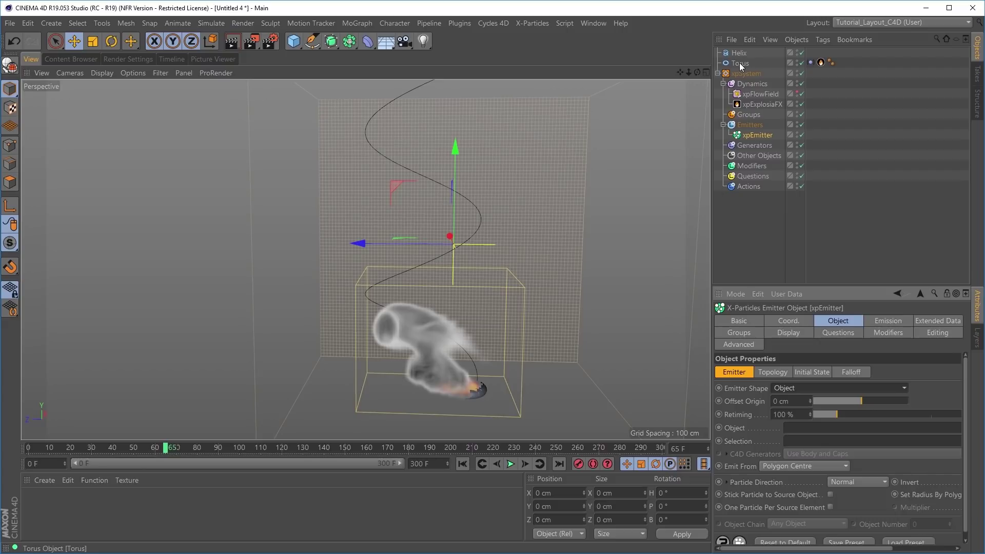
- Assign the Torus as the emitter's source object and emit from Polygon Area
left_click_drag(739, 62, 802, 428)
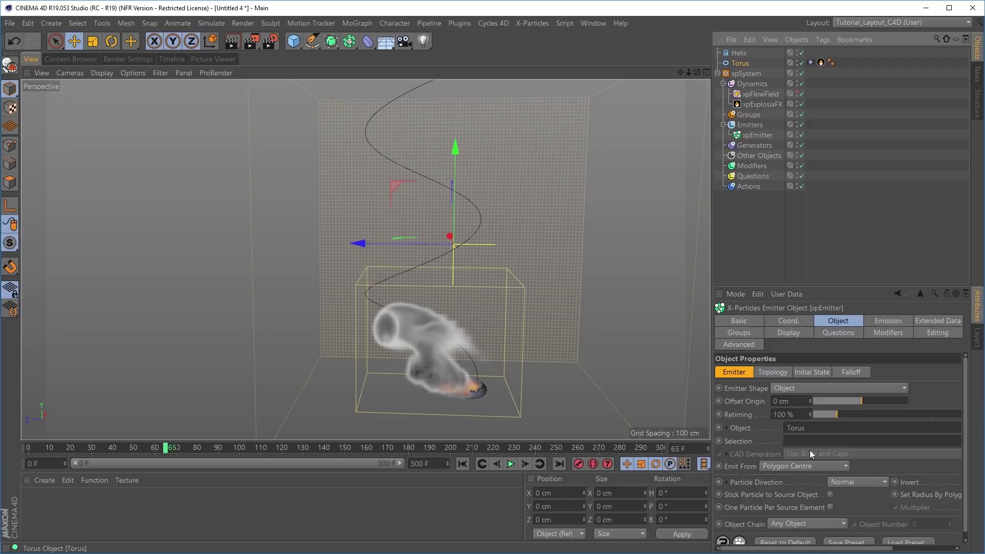
left_click(784, 464)
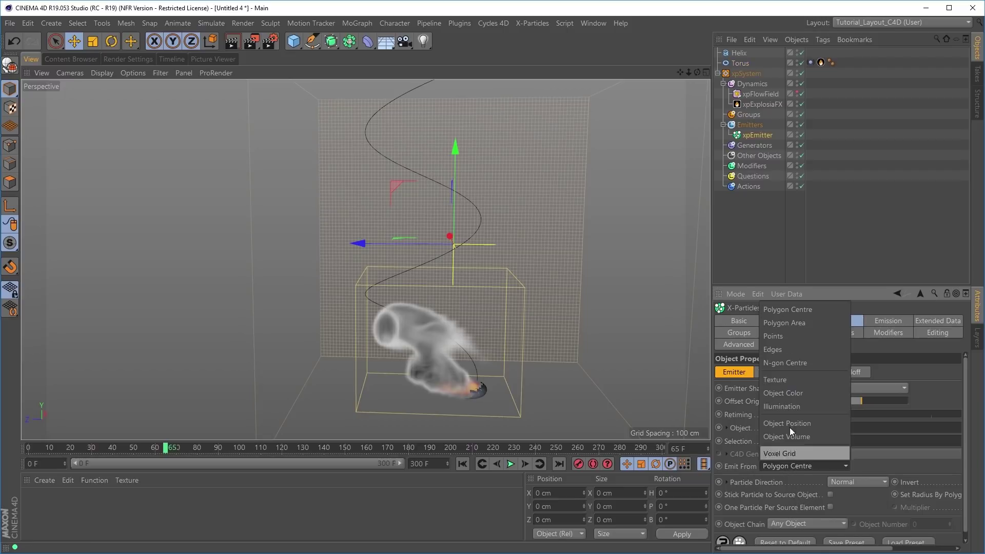
left_click(790, 321)
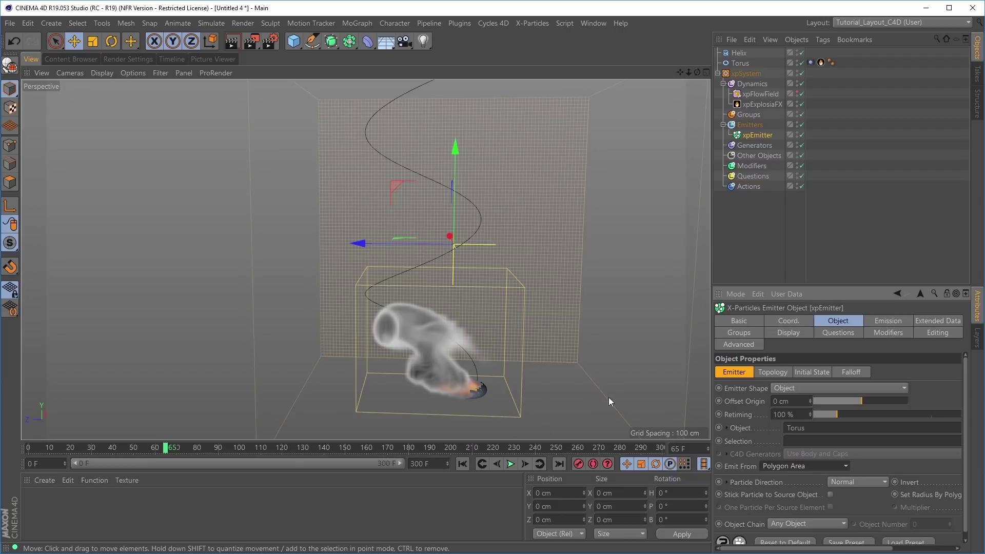
- Hide the xpExplosiaFX in the viewport and run the simulation from the first frame to watch the emitted particles
left_click(799, 104)
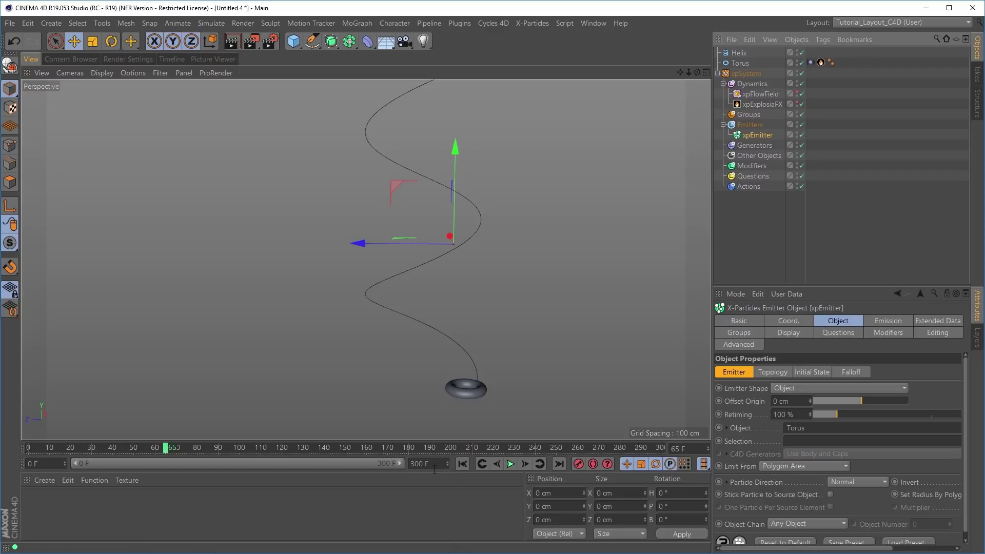
left_click(464, 464)
left_click(509, 464)
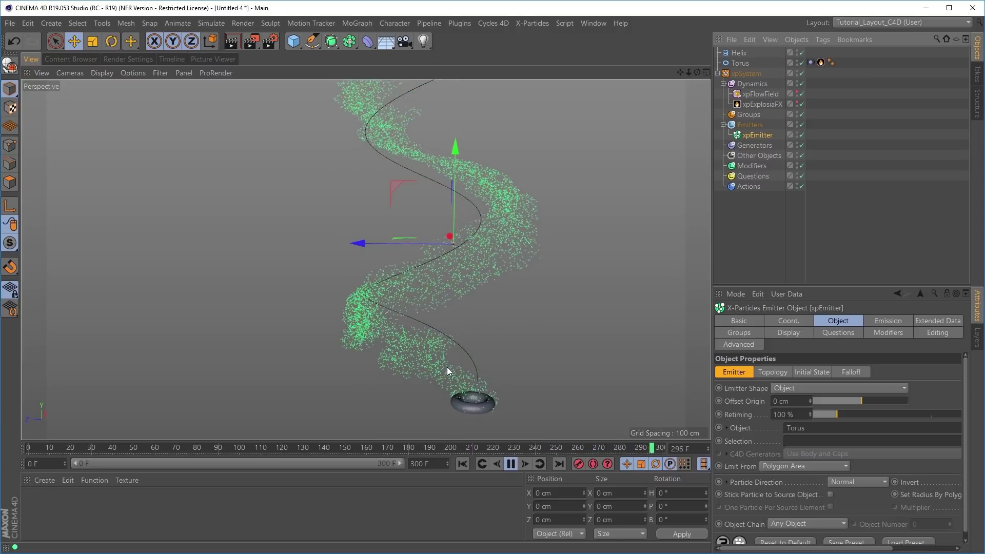
- Exclude the xpFlowField from the modifiers affecting the xpEmitter's particles
left_click(877, 321)
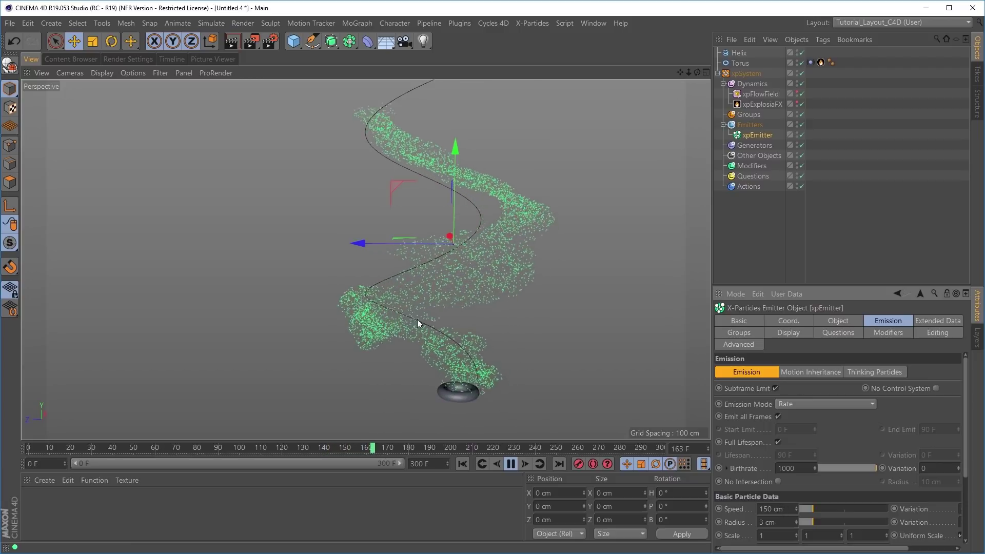
double_click(771, 95)
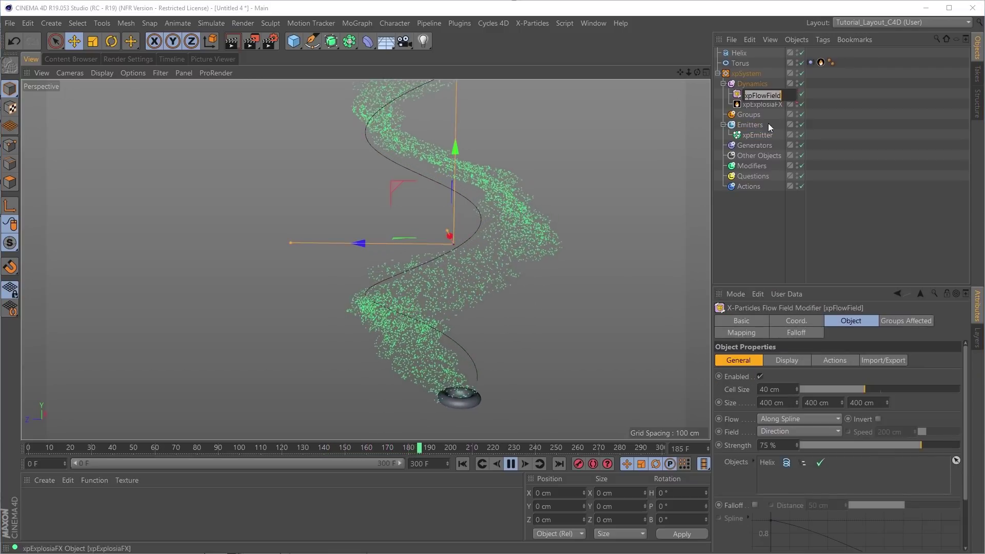
key("Return")
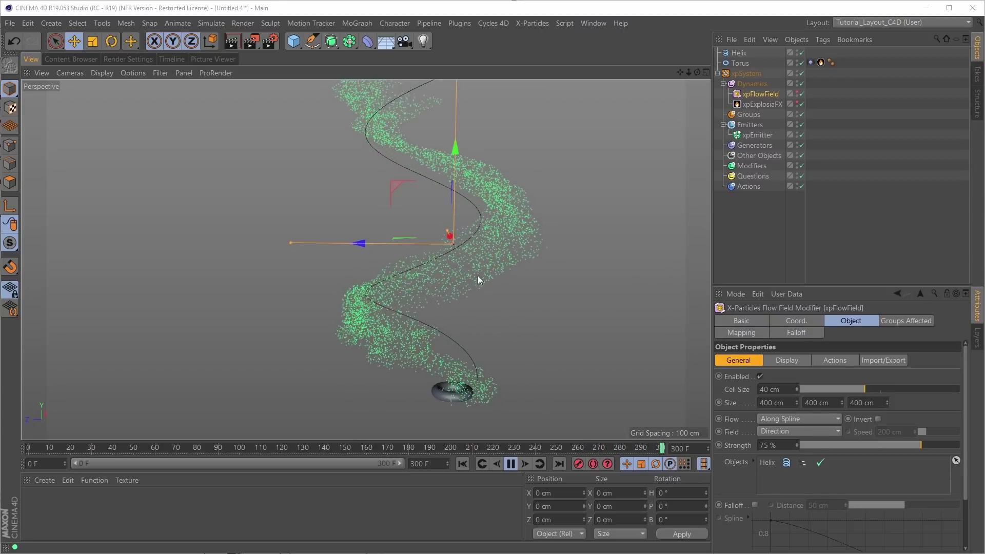
left_click(758, 134)
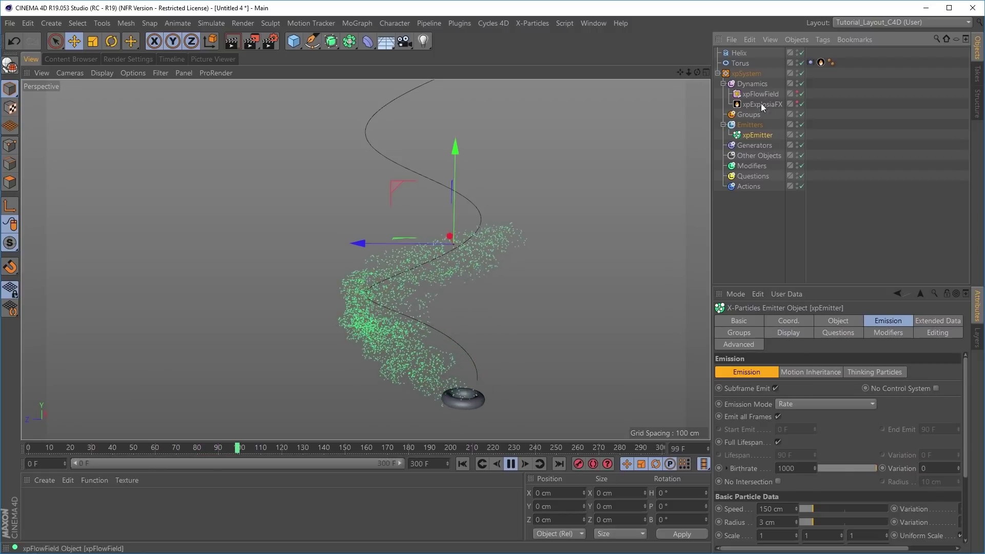
left_click(888, 332)
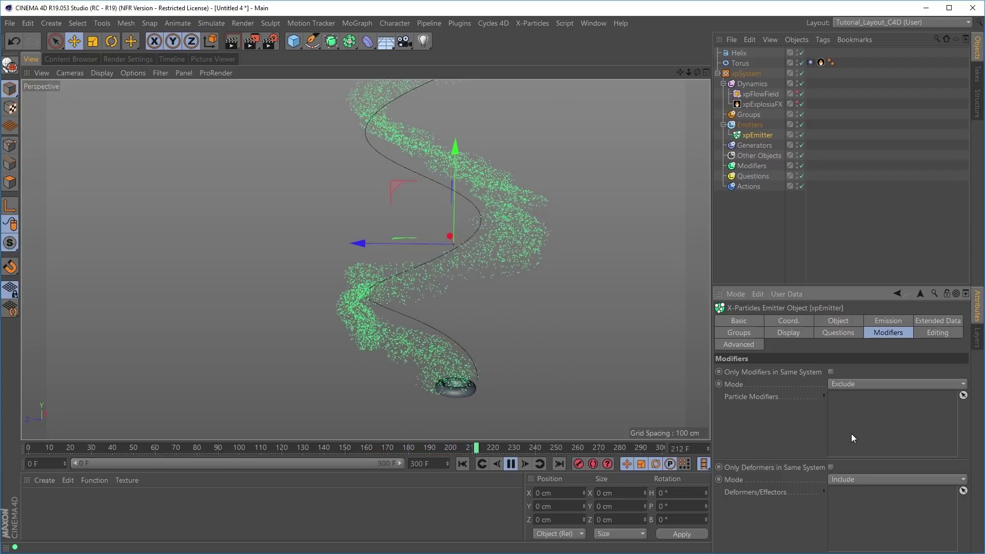
left_click_drag(761, 93, 854, 426)
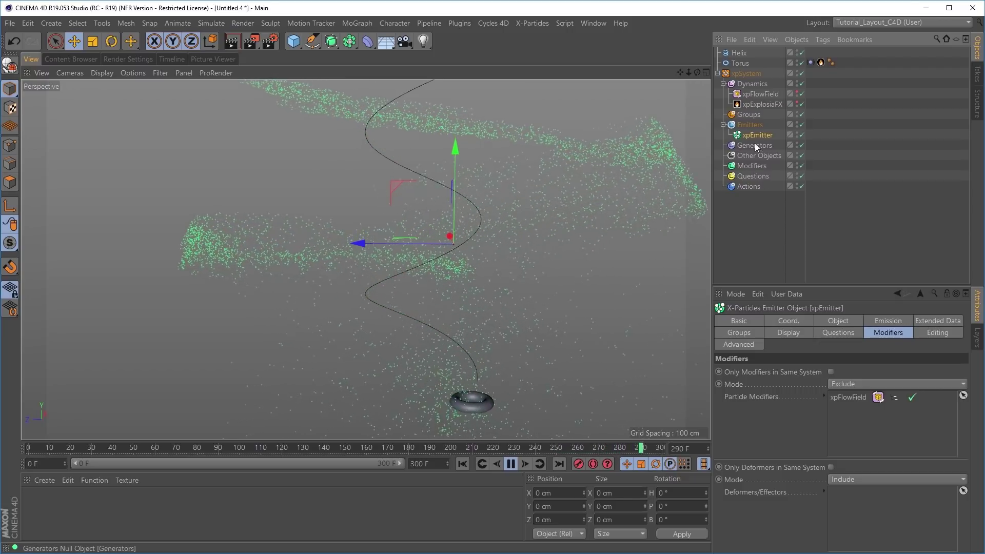
- Set the xpEmitter's particle speed to 0 cm and replay from the first frame
left_click(884, 320)
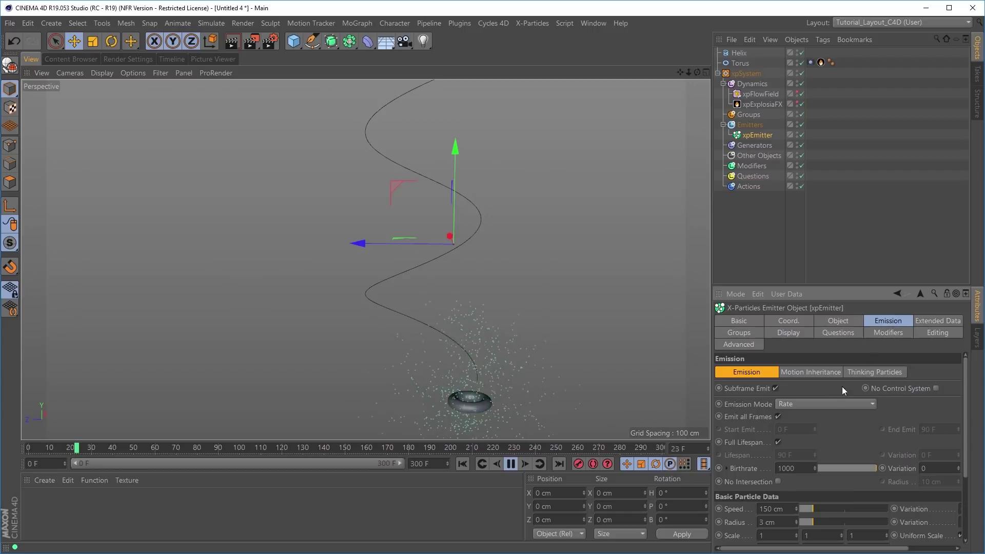
left_click_drag(809, 505, 800, 505)
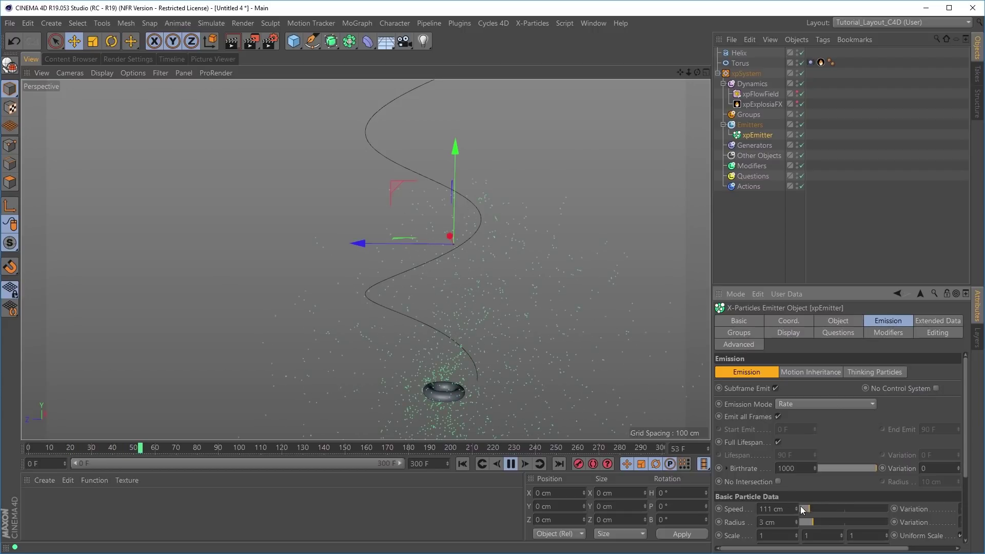
left_click(464, 466)
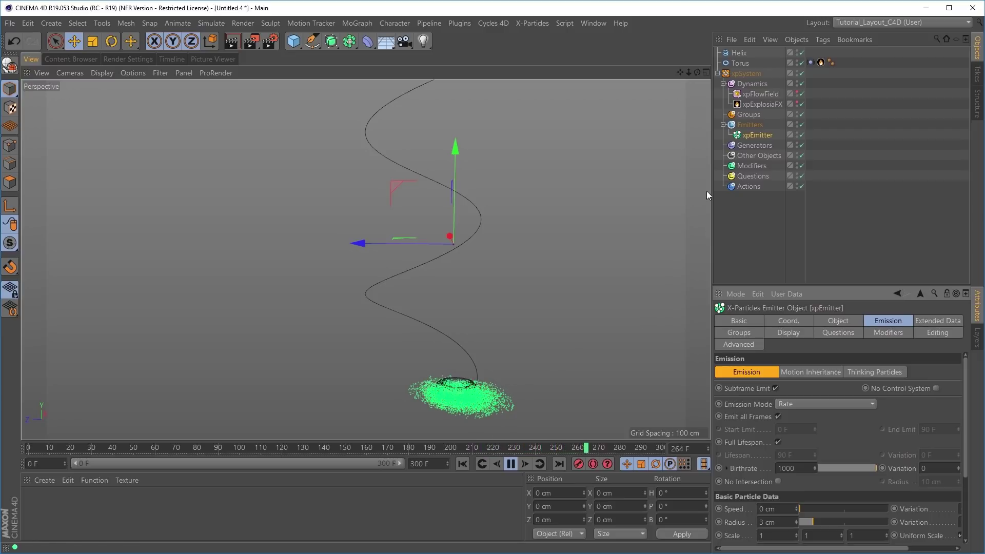
- Turn on Advect Particles in the xpExplosiaFX advection settings
left_click(761, 105)
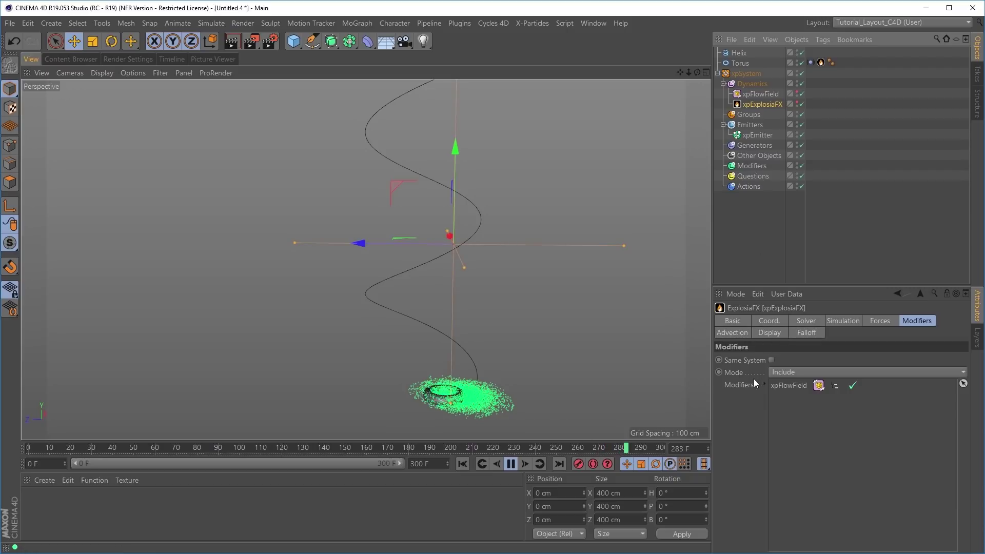
left_click(734, 331)
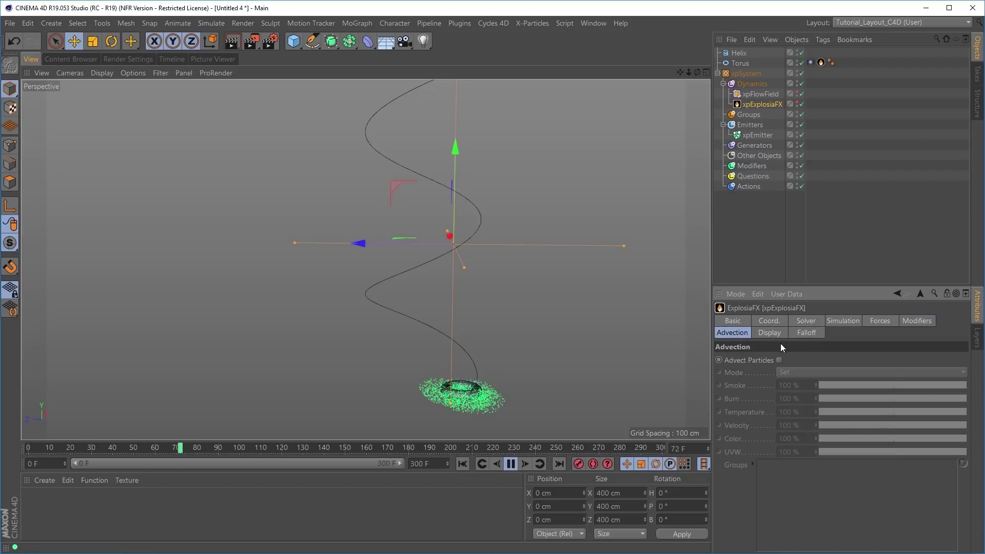
left_click(779, 359)
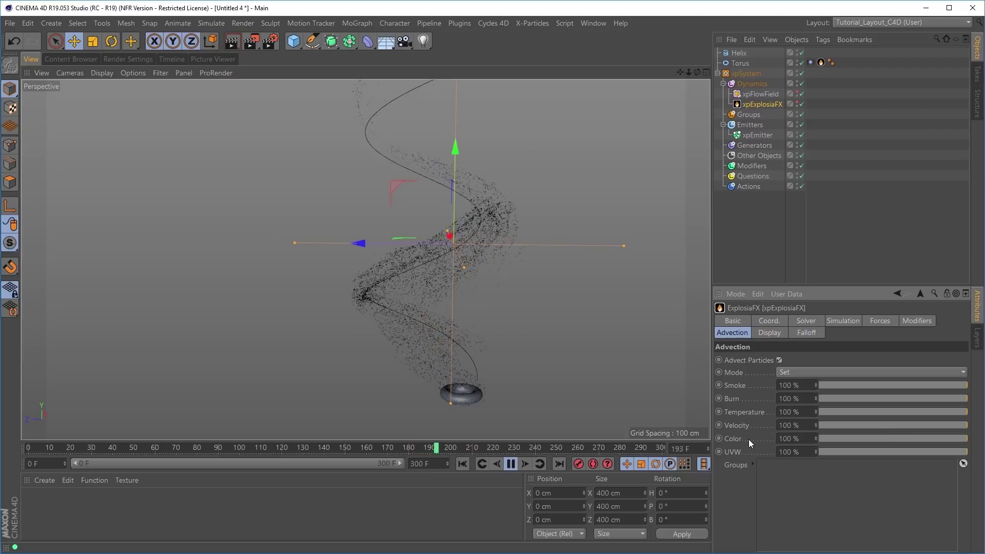
- Set the advection's Smoke, Burn, Temperature, Color and UVW to 0%, keeping only Velocity at 100%
left_click_drag(856, 437, 817, 438)
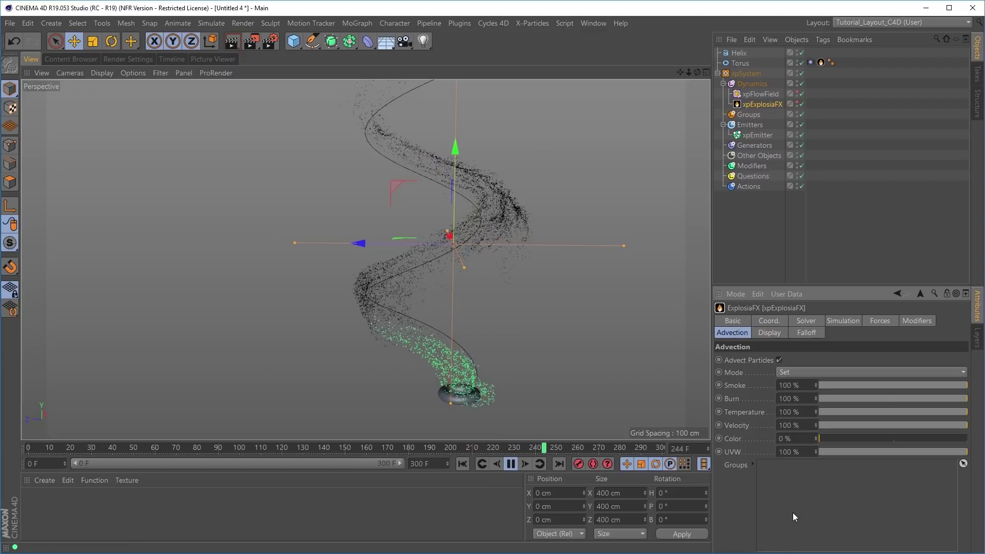
mouse_move(855, 385)
left_mouse_down()
mouse_move(785, 387)
mouse_move(803, 412)
left_mouse_up()
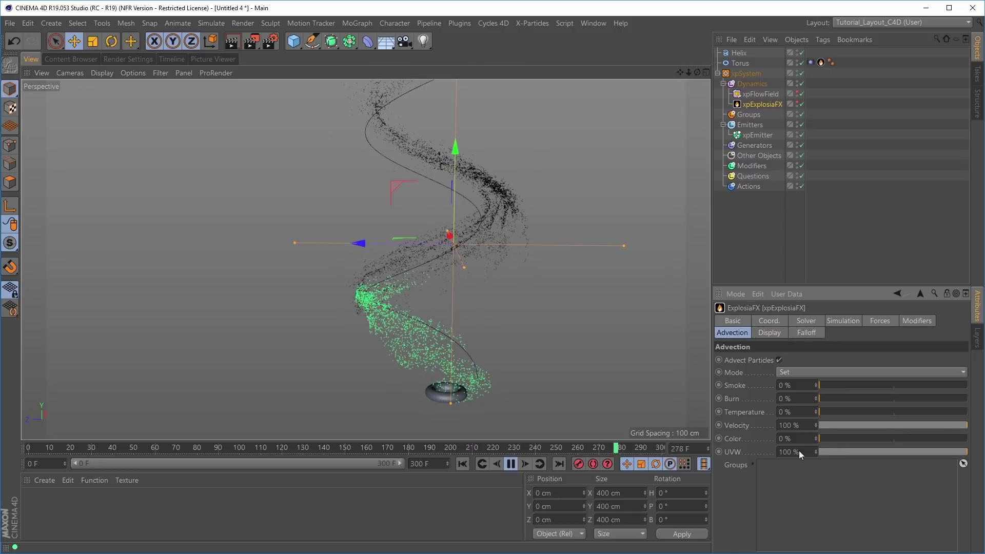
left_click_drag(817, 451, 788, 453)
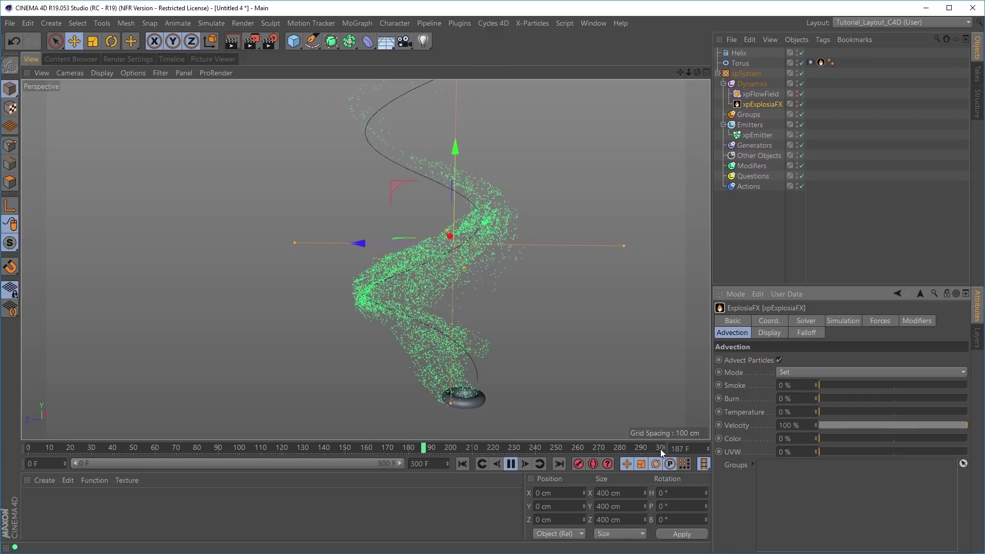
- Show the xpExplosiaFX smoke in the viewport, replay it with the particles from the first frame, and hide it again
left_click(797, 102)
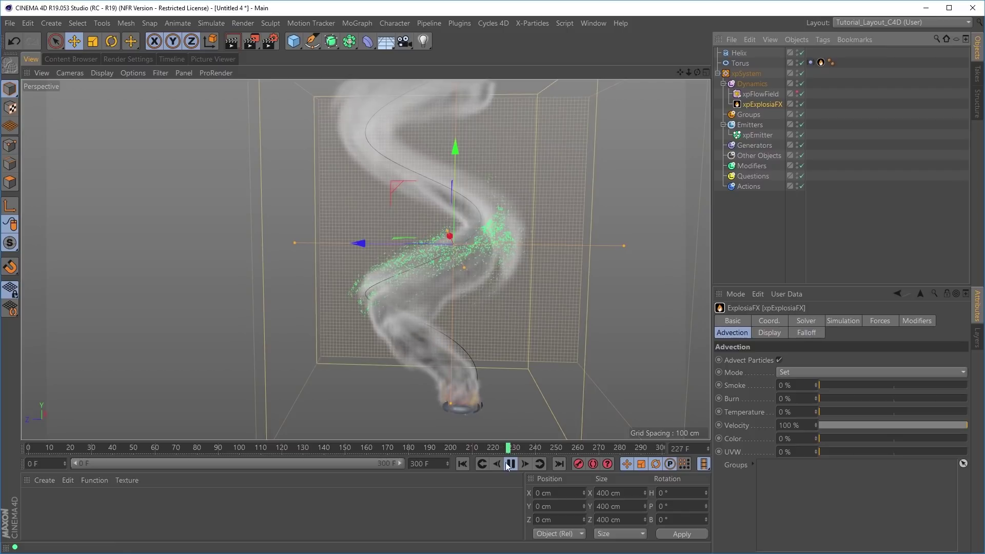
left_click(463, 464)
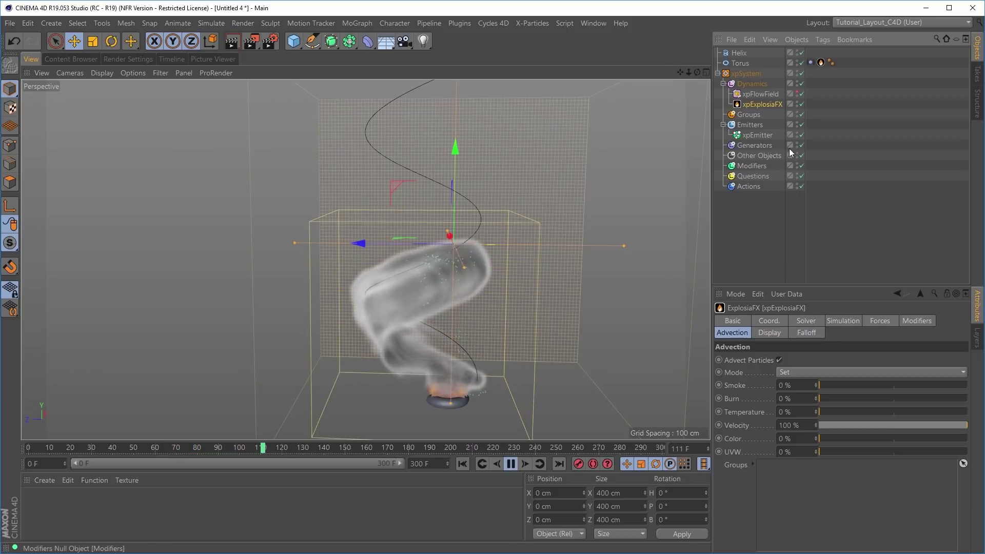
left_click(797, 102)
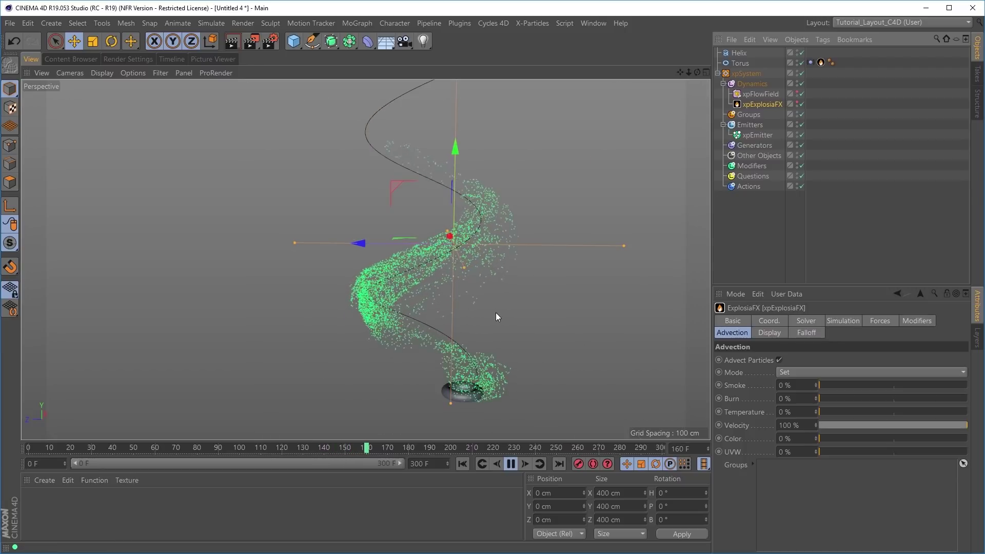
- View the advected particles along the full height of the helix during playback
left_click_drag(484, 339, 424, 352, "alt")
right_click_drag(425, 351, 448, 370, "alt")
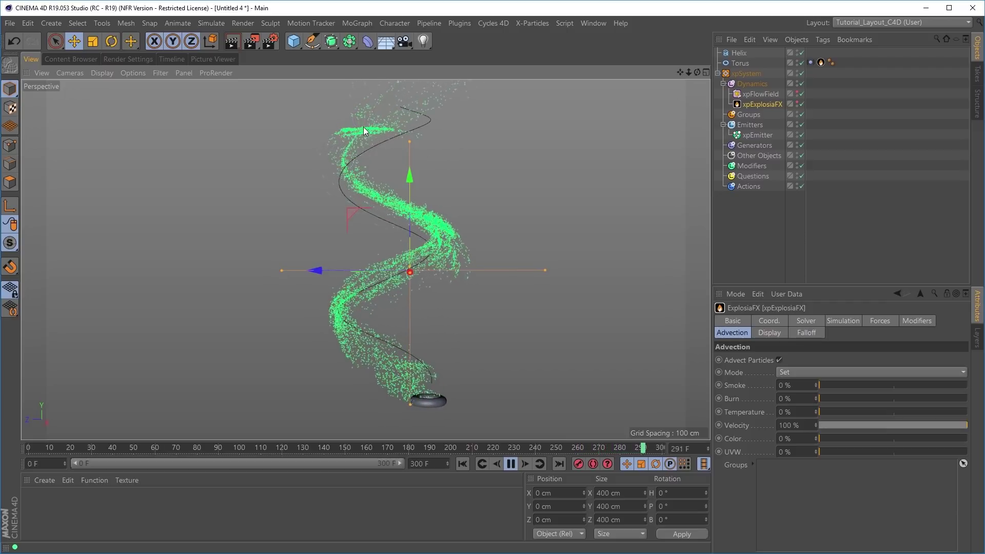
mouse_move(365, 128)
right_mouse_down("alt")
mouse_move(426, 130)
mouse_move(398, 132)
mouse_move(383, 152)
right_mouse_up("alt")
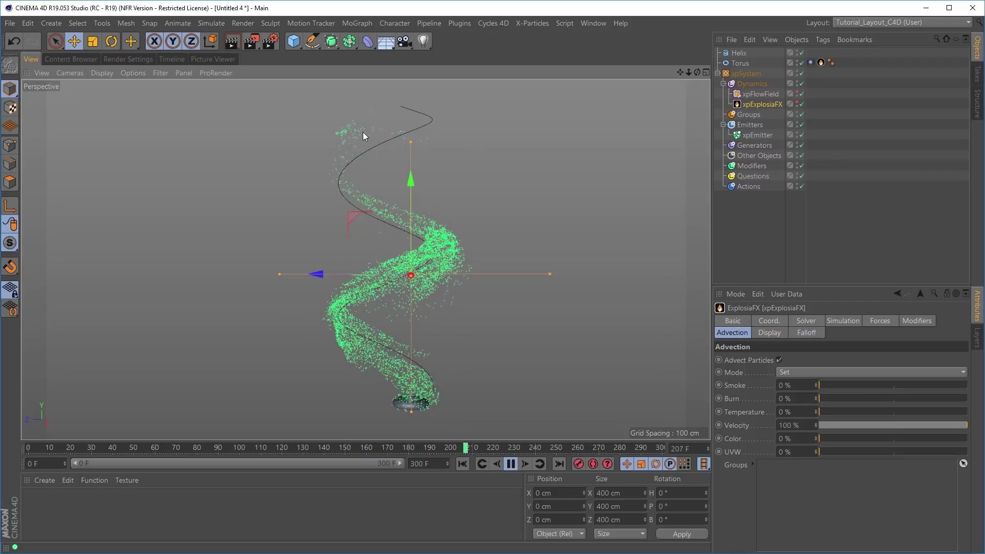
- Show the xpExplosiaFX smoke in the viewport and examine it together with the advected particles during playback
left_click_drag(365, 131, 386, 148, "alt")
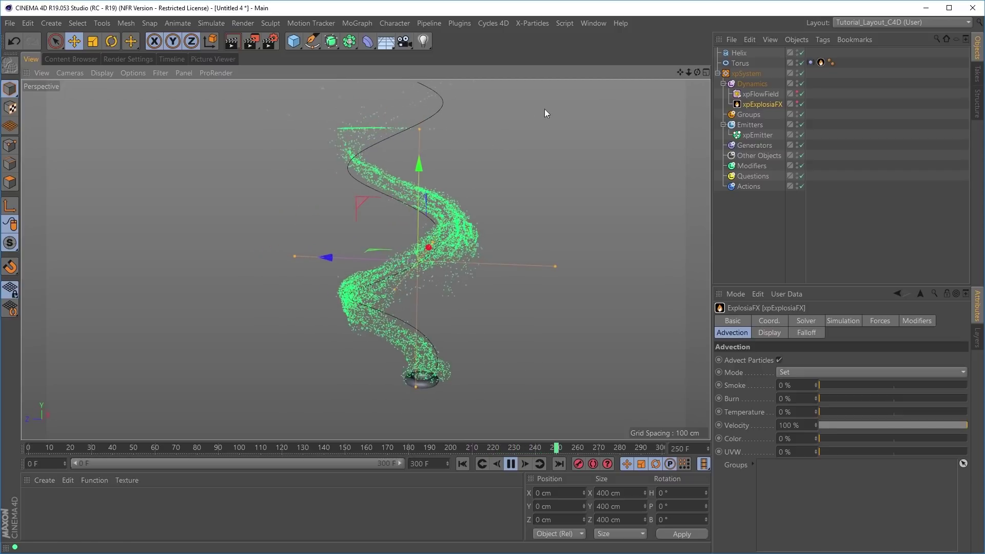
left_click(797, 102)
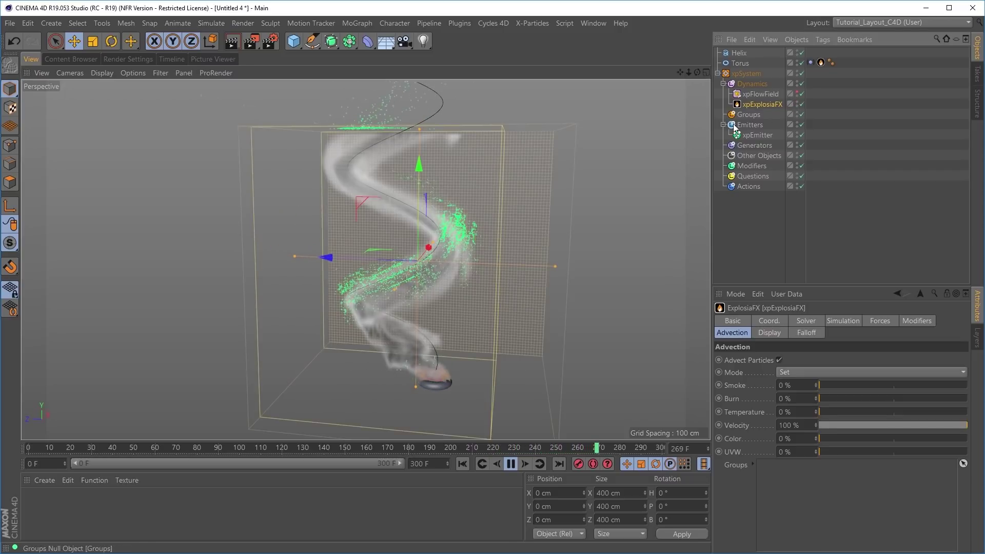
right_click_drag(381, 131, 428, 135, "alt")
left_click_drag(398, 131, 414, 137, "alt")
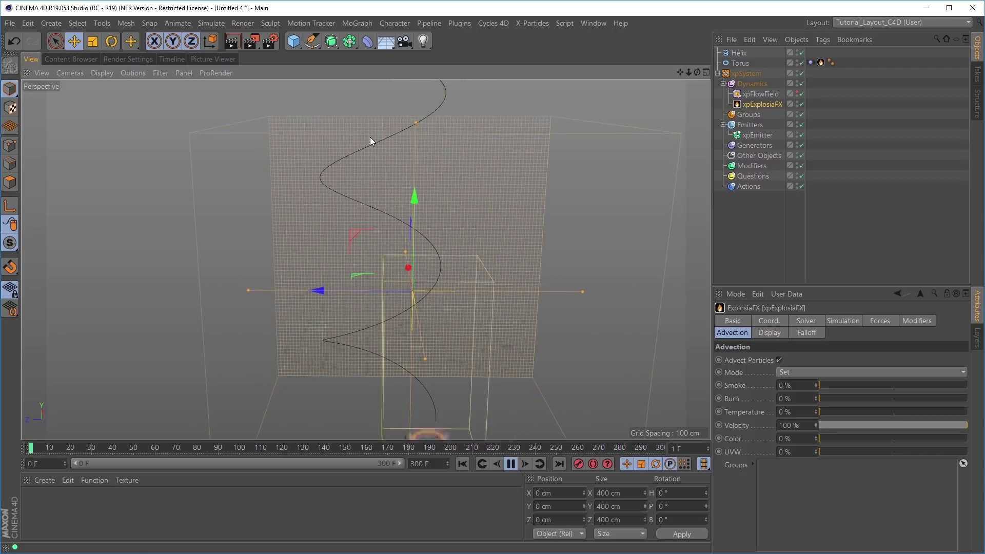
right_click_drag(512, 173, 463, 181, "alt")
left_click_drag(497, 186, 496, 180, "alt")
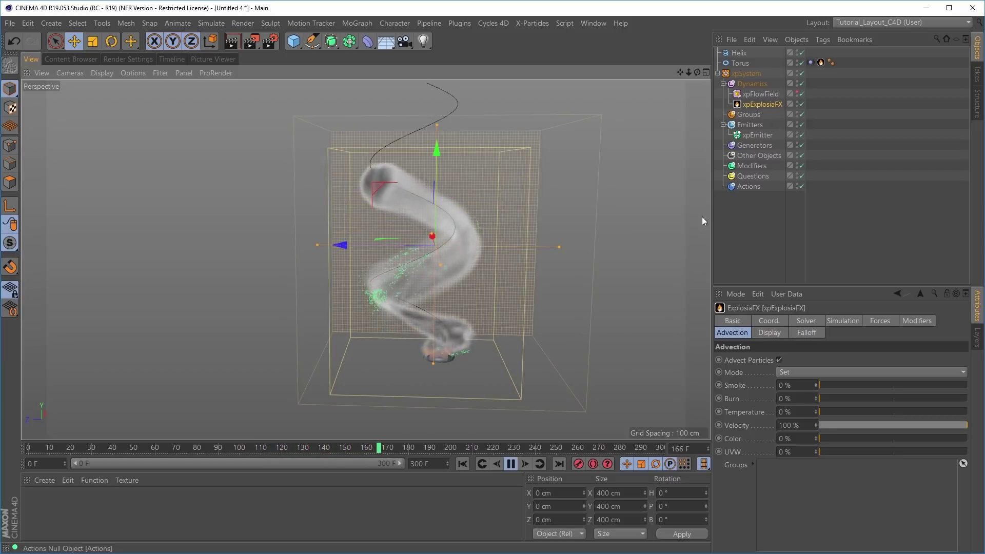
- Stop playback and add an xpKill control modifier to the system's Modifiers folder
key("F8")
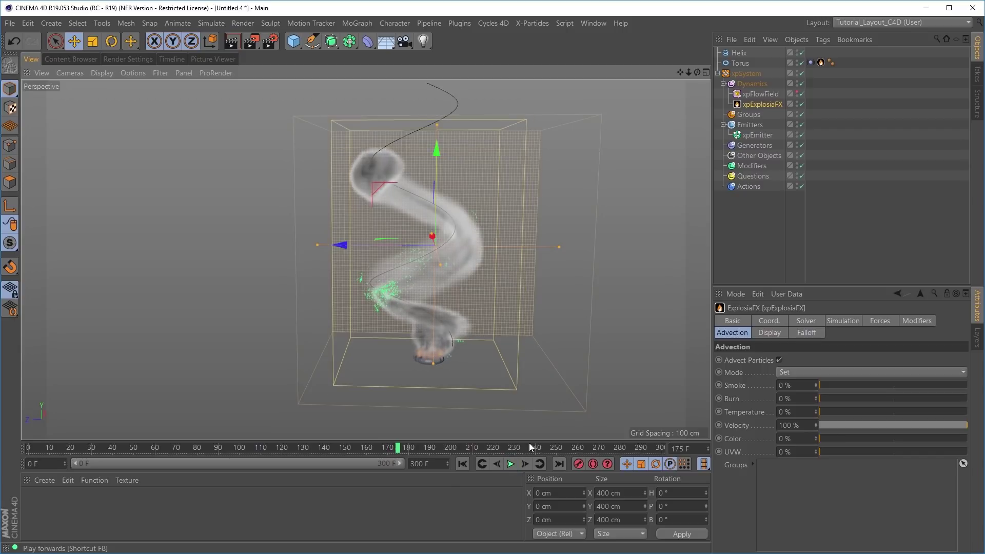
left_click(750, 164)
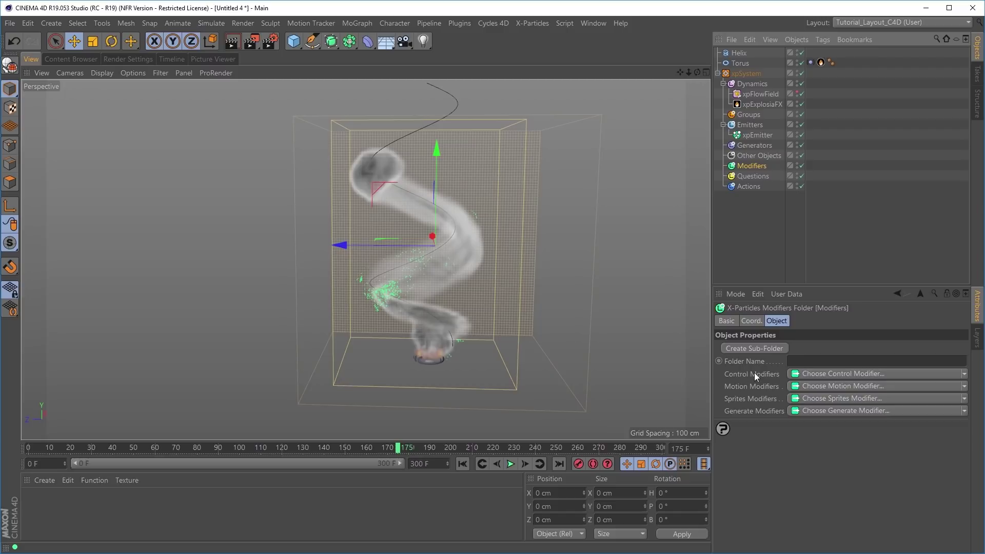
left_click(950, 374)
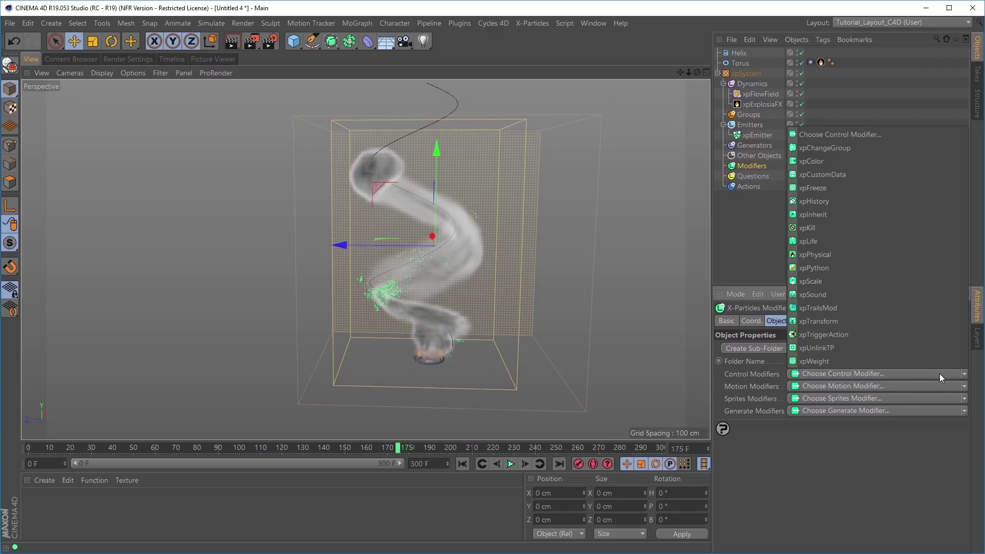
left_click(814, 229)
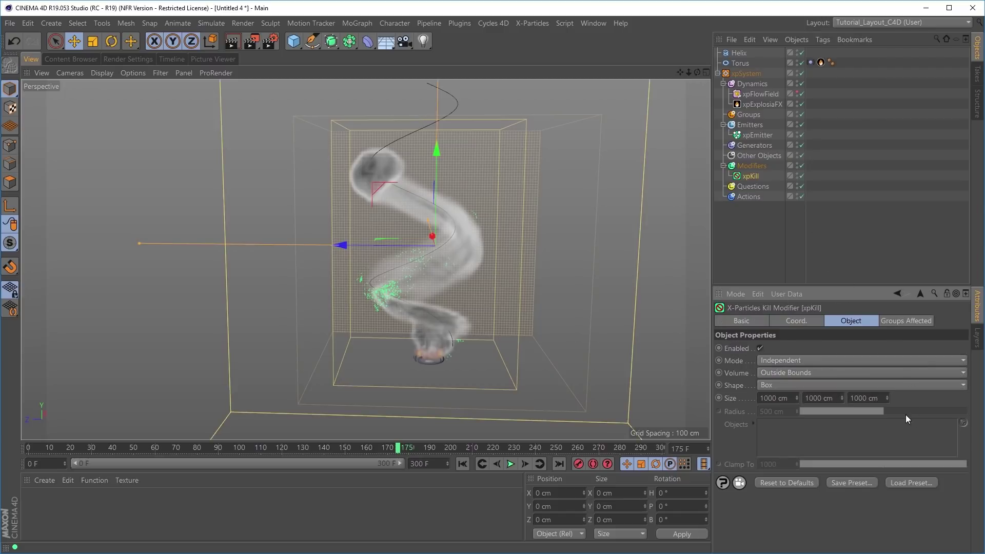
- Set the xpKill box size to 400 cm on all three axes
scroll(522, 285, "down", 10)
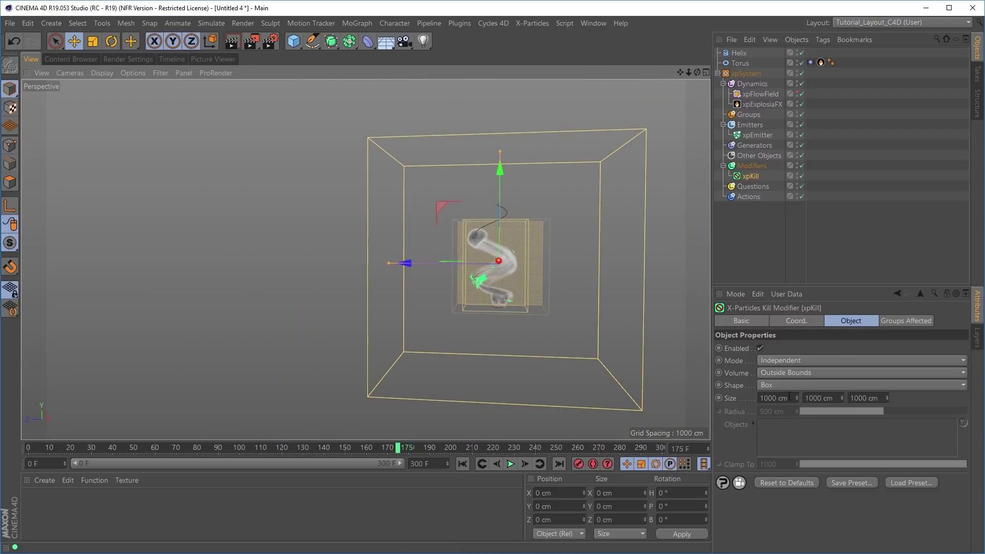
left_click_drag(790, 398, 757, 399)
type("400")
key("Tab")
type("40")
key("Tab")
type("4")
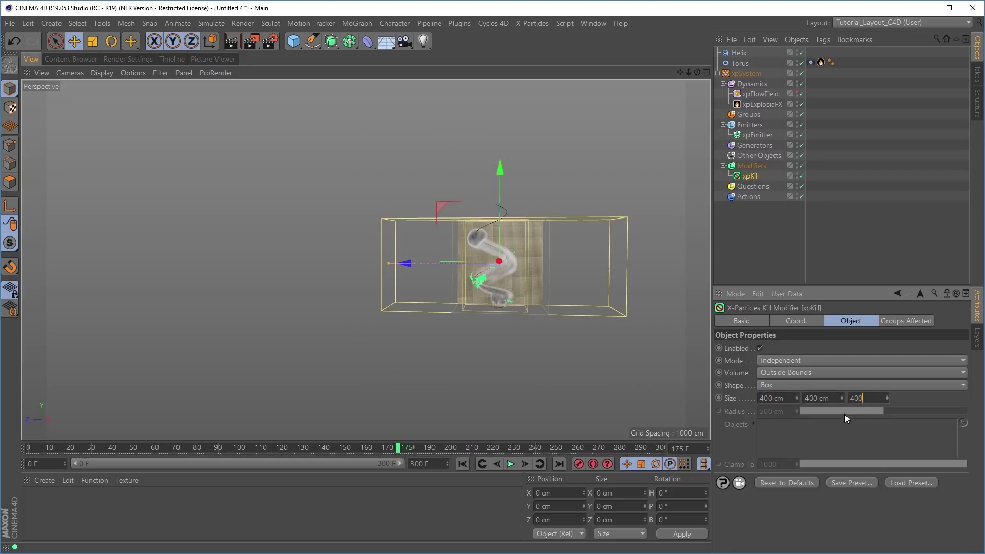
- Replay the simulation from the first frame and examine the particles at the upper edge of the kill box
left_click(464, 464)
left_click(511, 463)
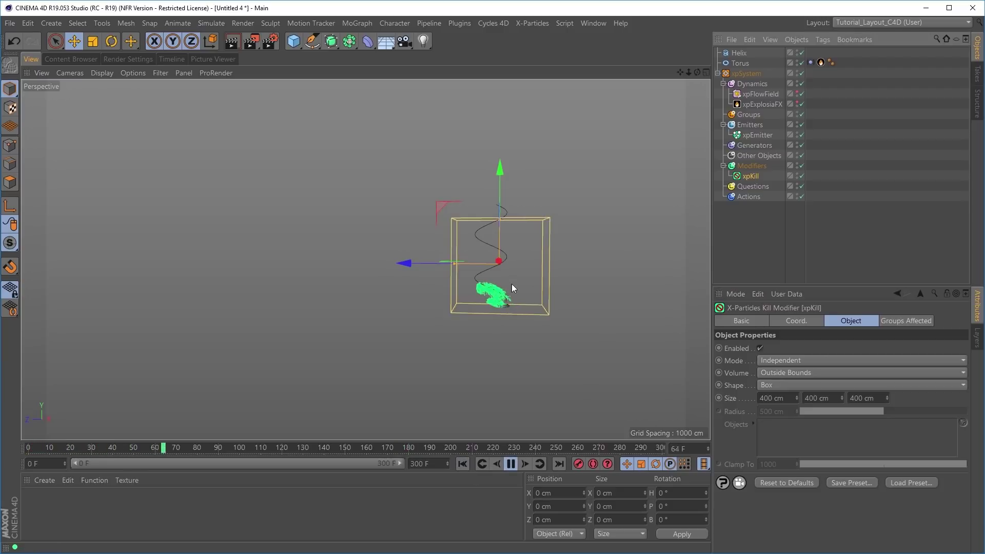
right_click_drag(494, 277, 537, 276, "alt")
middle_click_drag(537, 275, 519, 260, "alt")
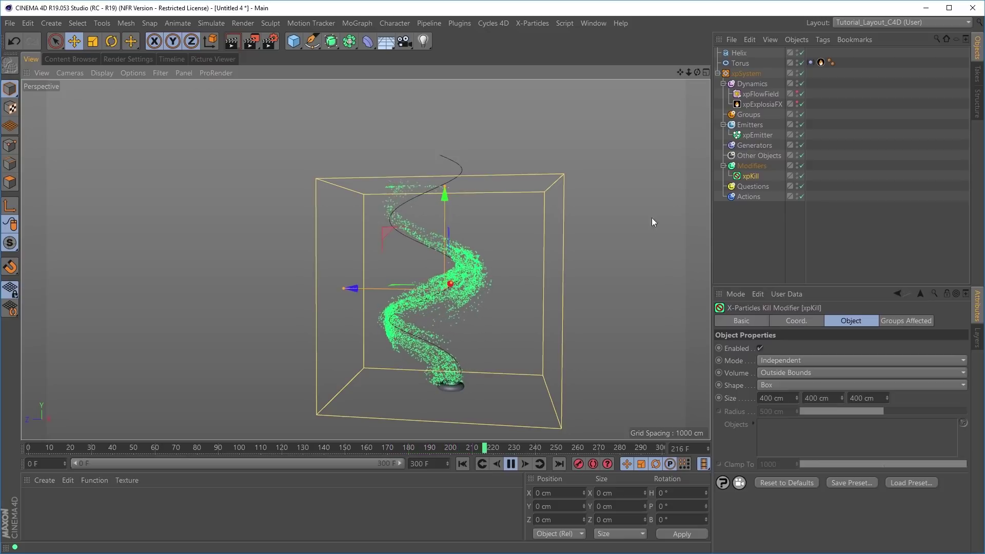
- Try a Y size of 399 cm, then 395 cm, for the xpKill box while the simulation plays
left_click(818, 398)
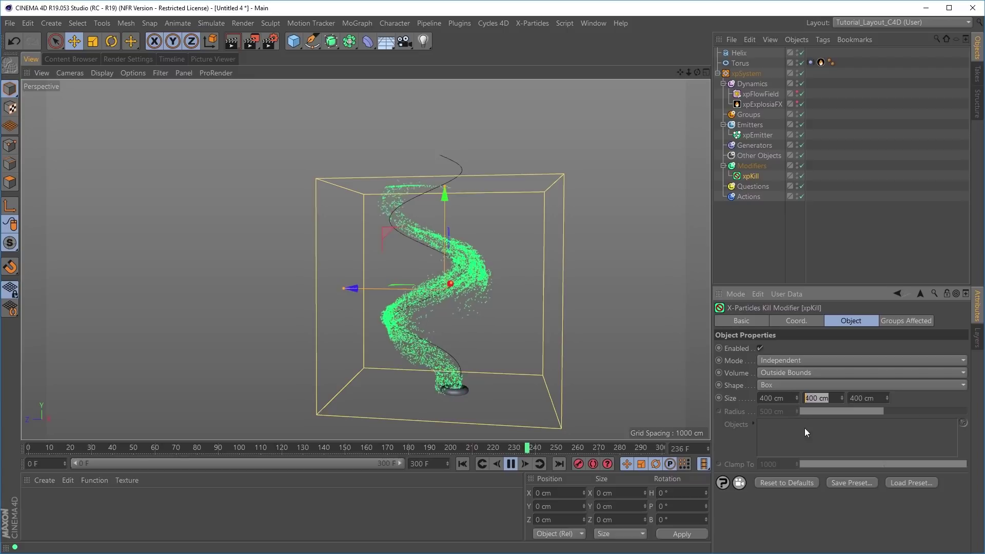
type("399")
key("Return")
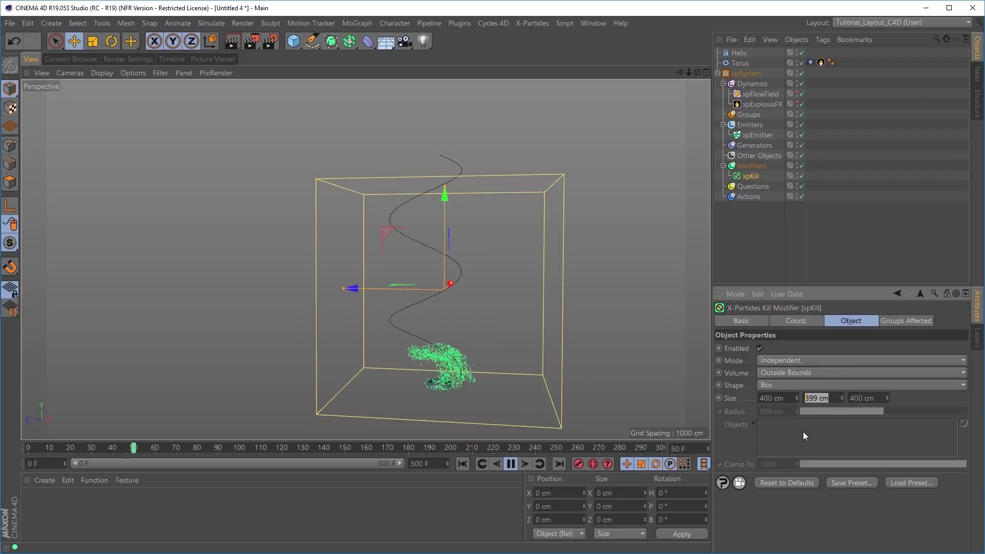
type("395")
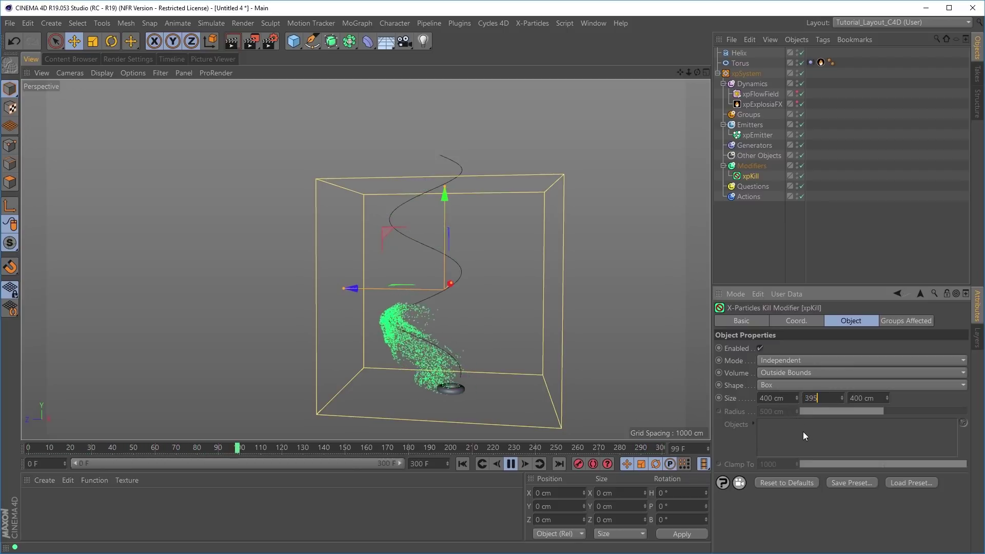
key("Return")
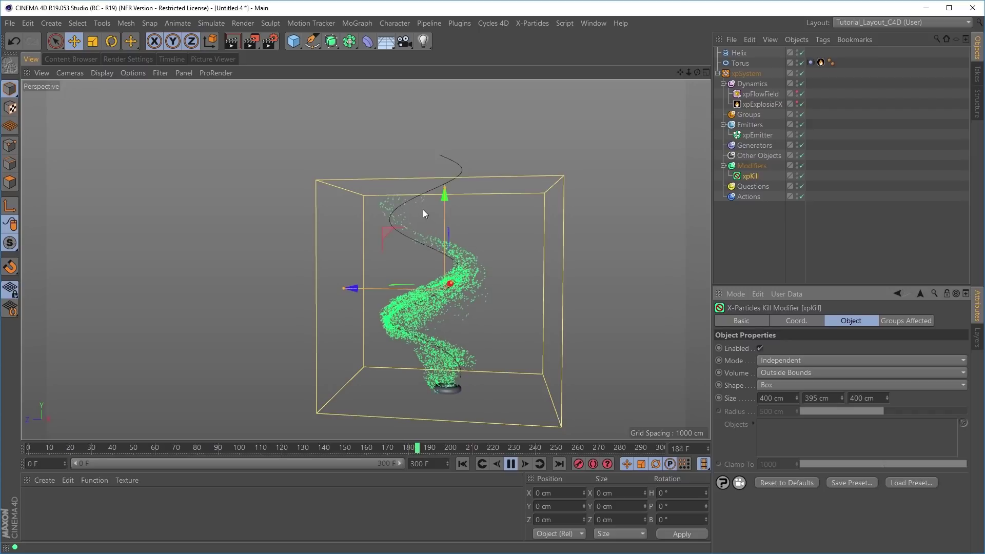
left_click_drag(442, 196, 454, 205, "alt")
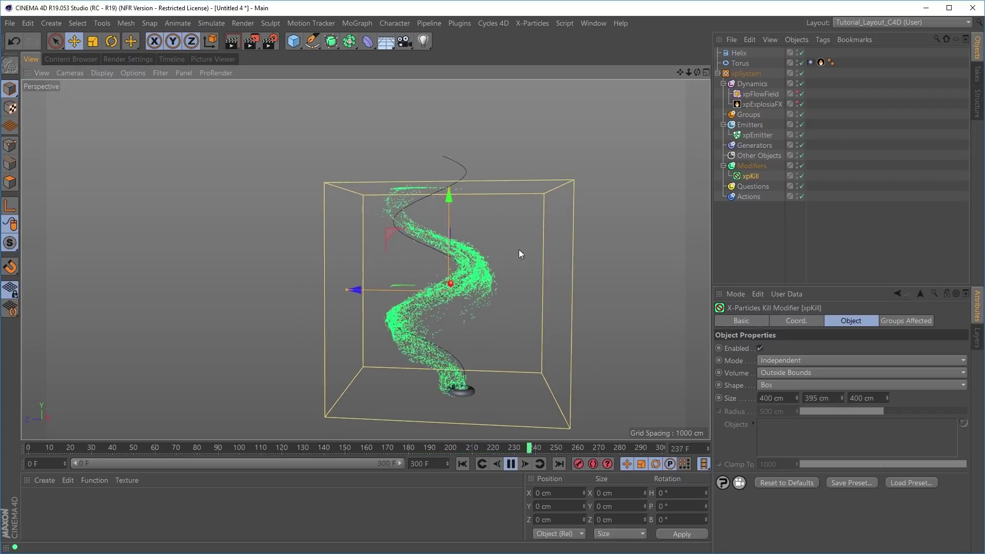
- Set the xpKill box's Y size to 385 cm and check the particles near its upper face
left_click(823, 398)
key("Return")
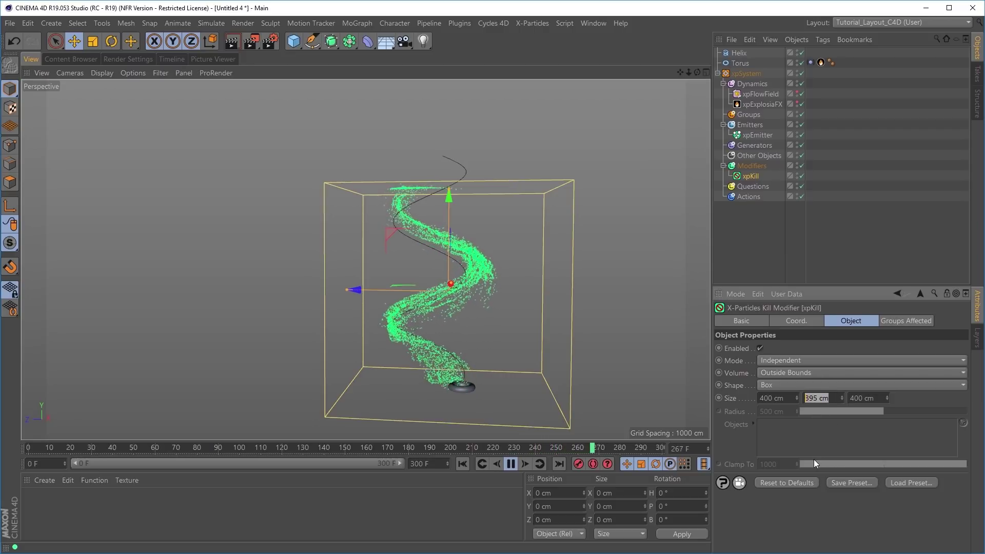
type("38")
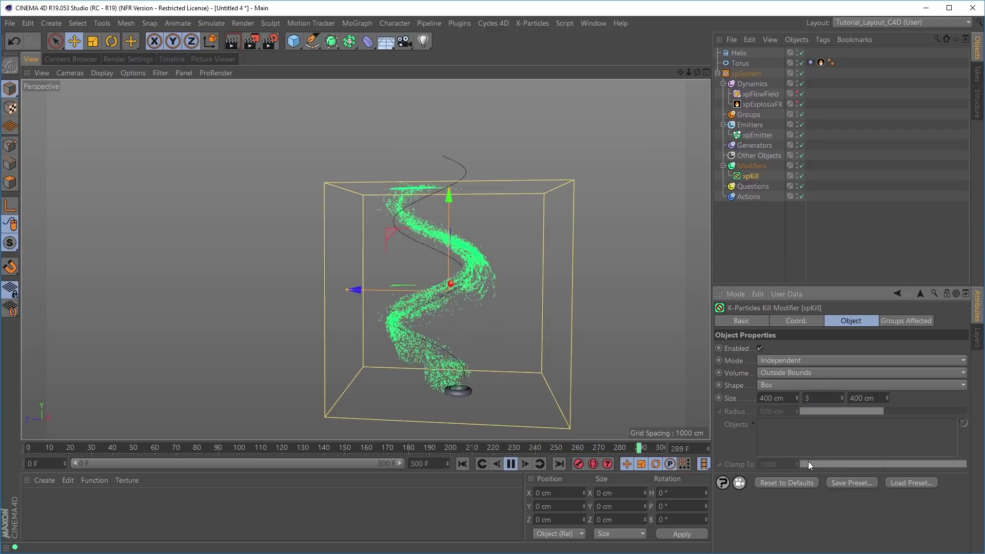
type("5")
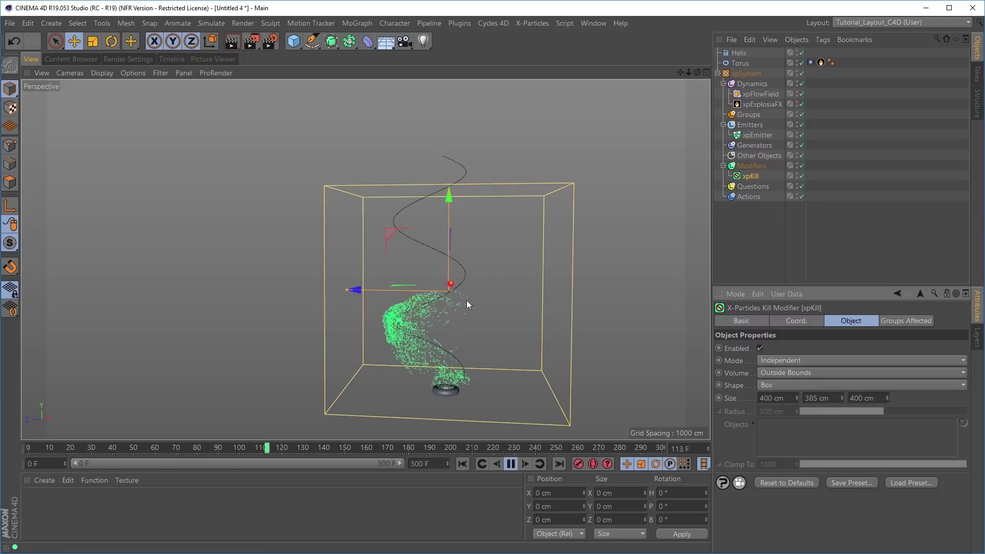
scroll(454, 198, "up", 3)
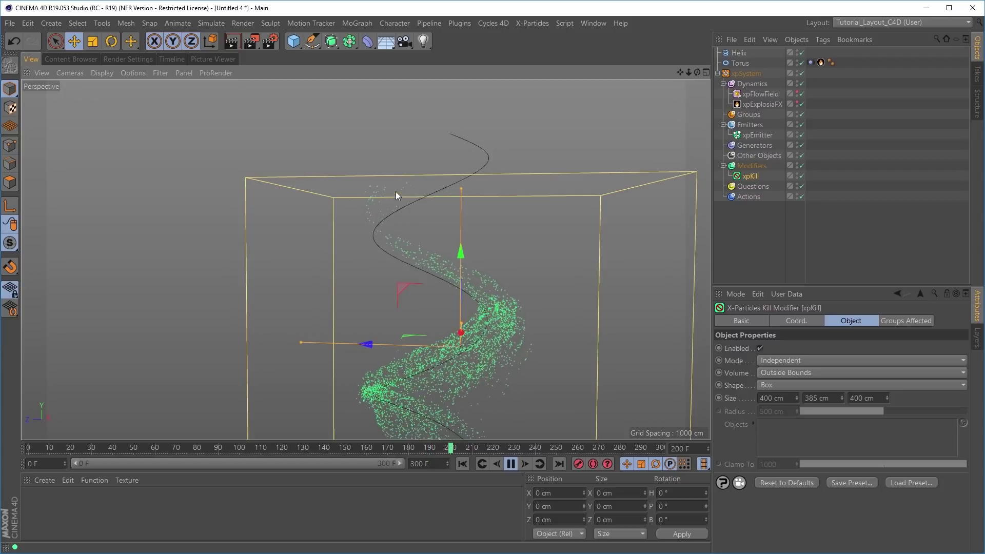
scroll(585, 333, "down", 5)
middle_click_drag(509, 276, 500, 271, "alt")
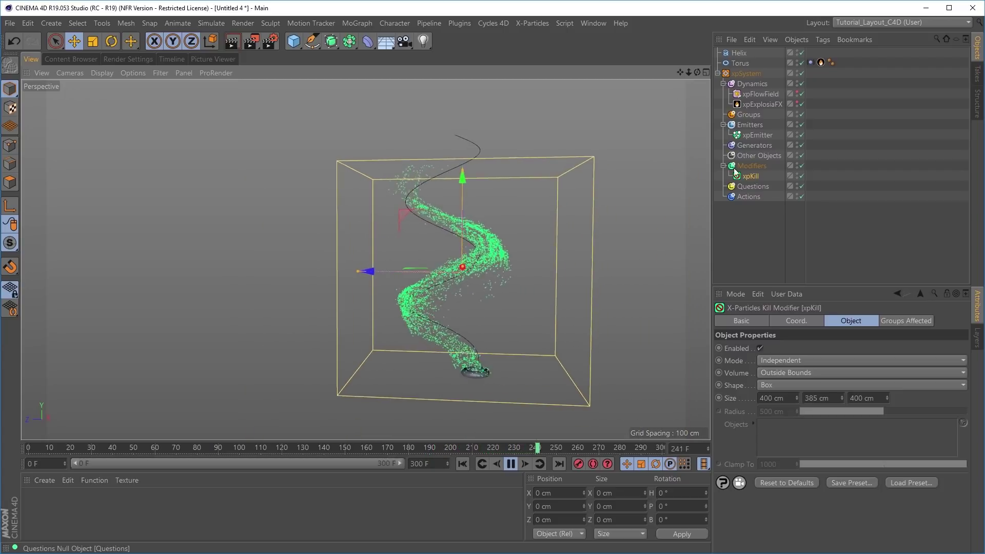
- Hide the xpKill box in the viewport, deselect it, and frame the particle stream along the helix
left_click(797, 174)
left_click(797, 174)
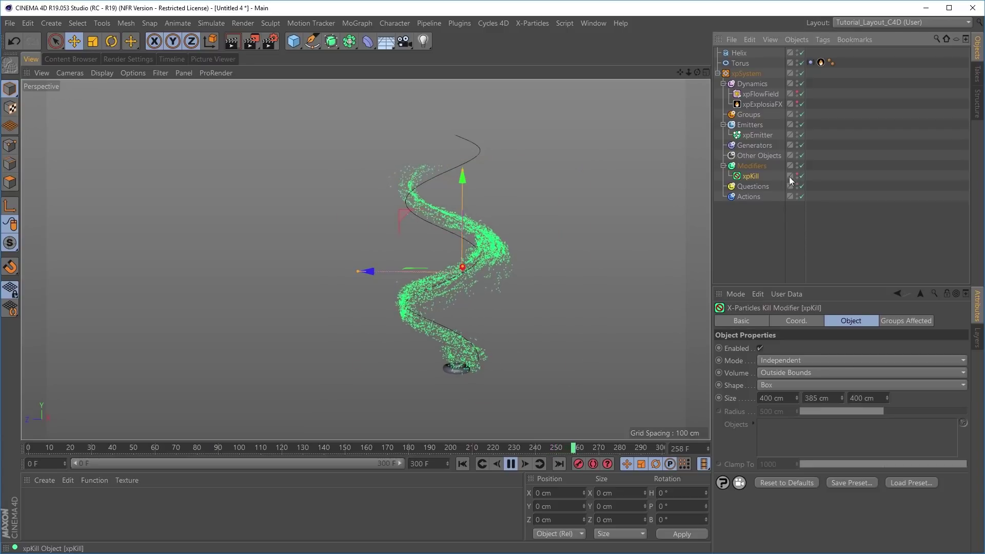
left_click(754, 229)
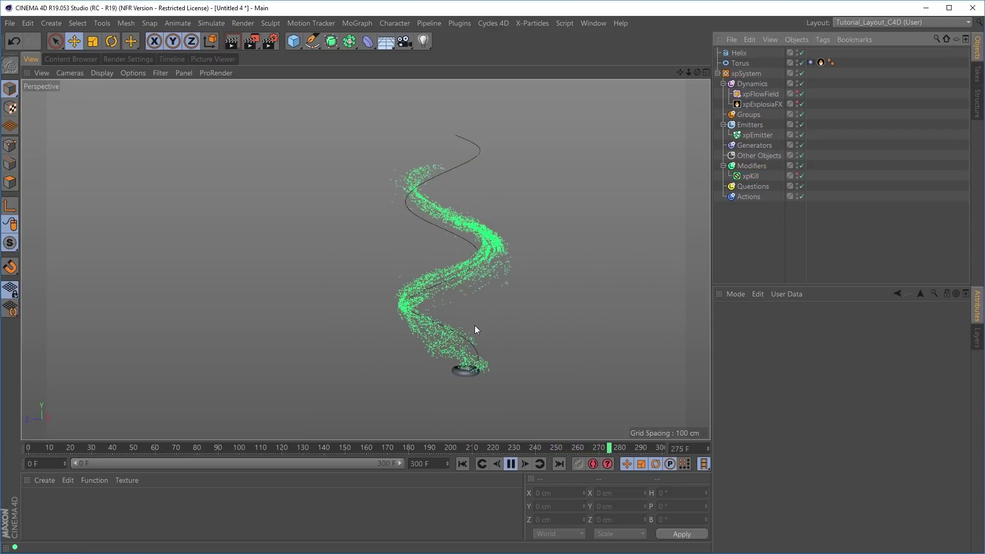
middle_click_drag(479, 310, 420, 328, "alt")
right_click_drag(418, 325, 444, 353, "alt")
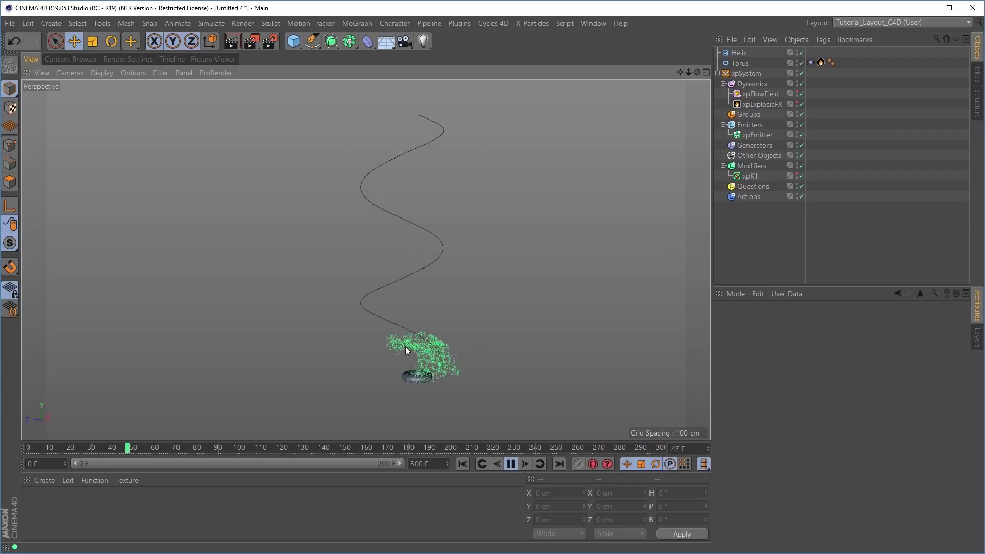
middle_click_drag(448, 331, 445, 341, "alt")
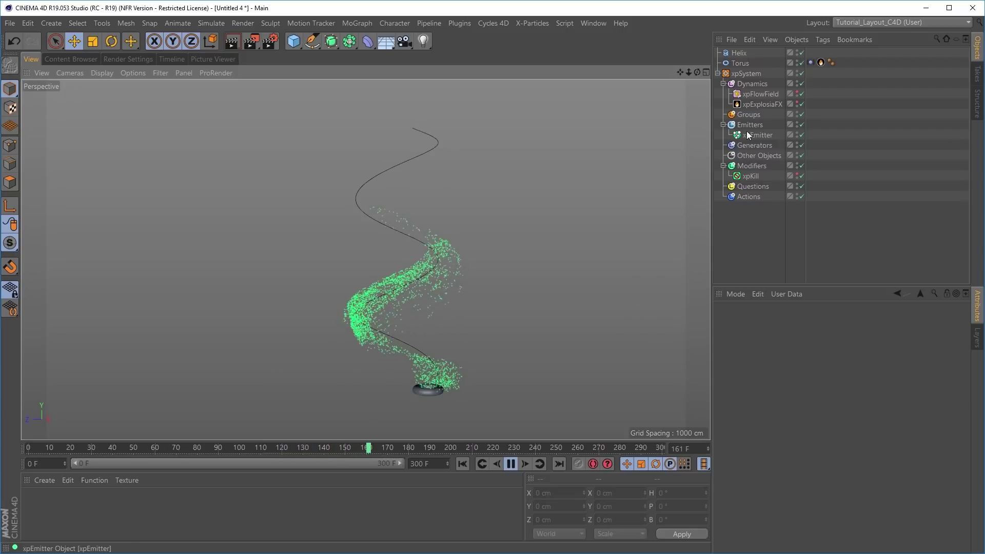
- Open the simulation settings of xpExplosiaFX and enlarge the attributes area to show more parameters
left_click(764, 104)
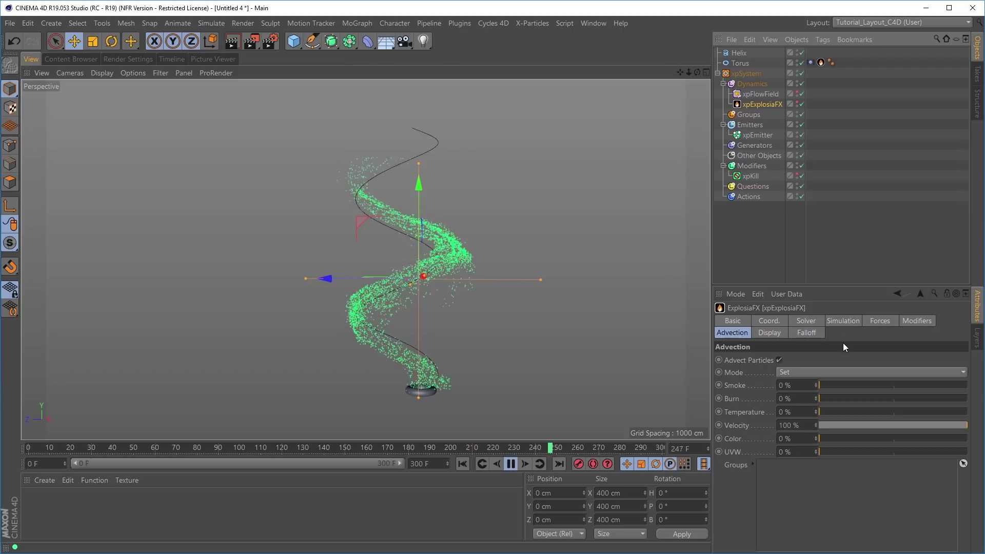
left_click(842, 321)
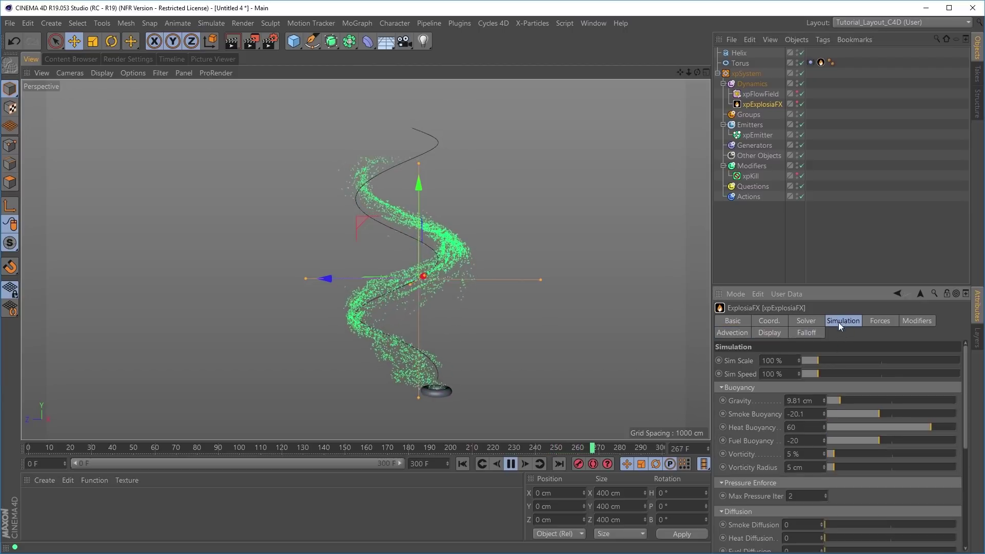
left_click_drag(842, 288, 839, 220)
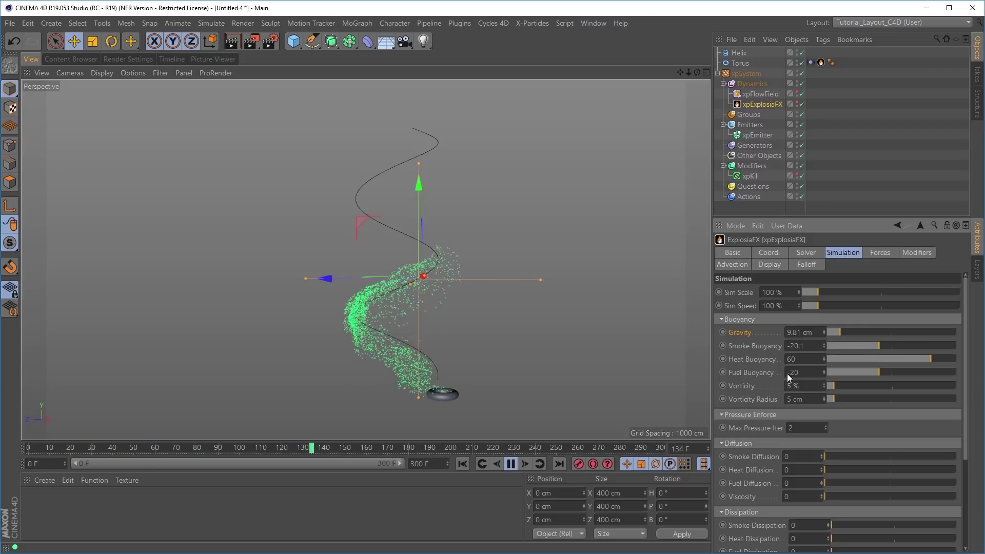
- Try the xpExplosiaFX Gravity at 25.9 cm, then 3 cm, replaying from the first frame after each change
left_click_drag(841, 332, 860, 331)
left_click(463, 464)
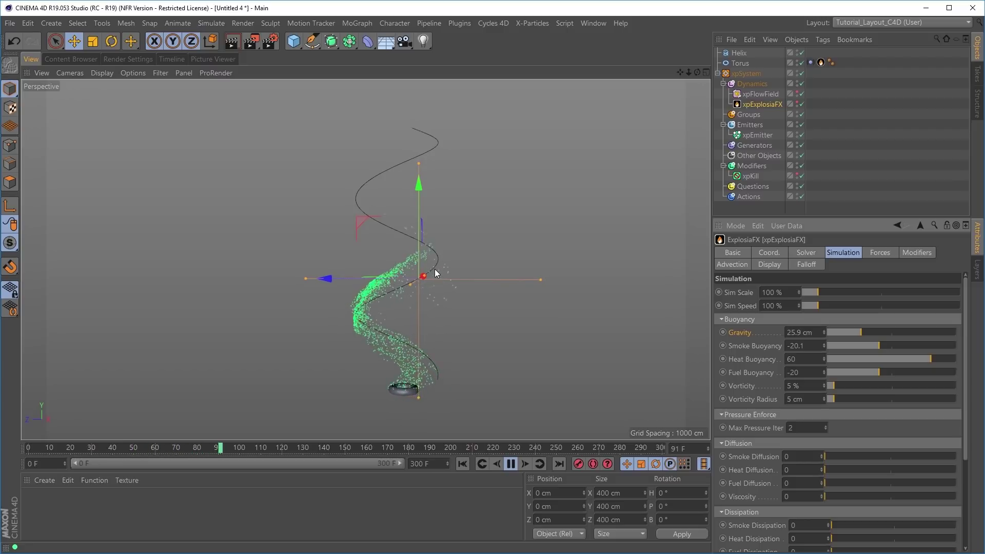
left_click(829, 333)
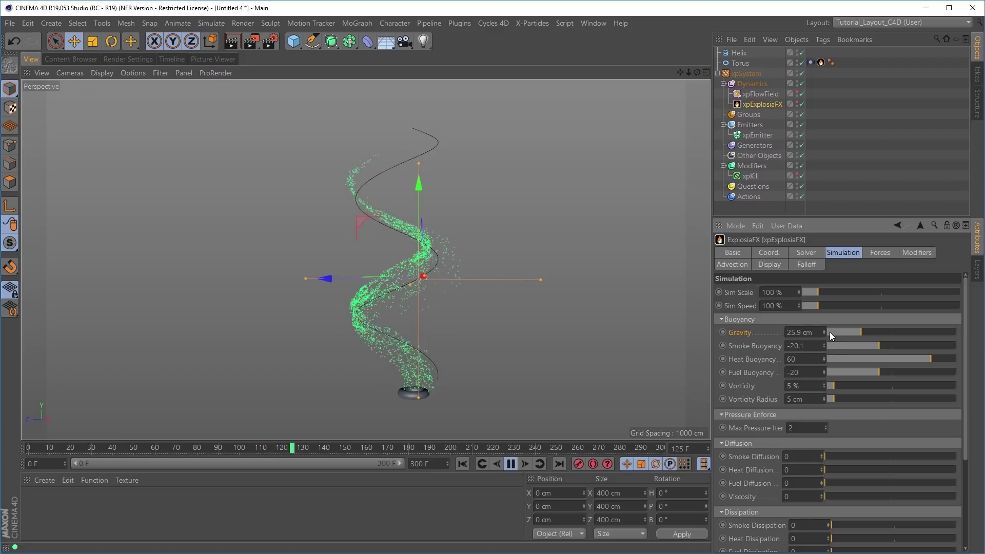
left_click(462, 463)
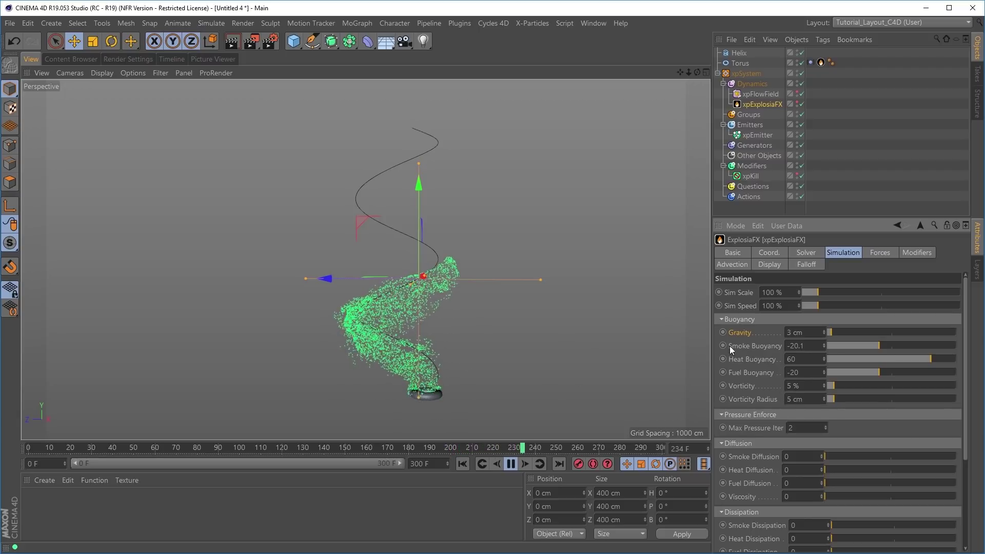
- Set the xpExplosiaFX Gravity to 40 cm and replay the simulation from the first frame
left_click(794, 333)
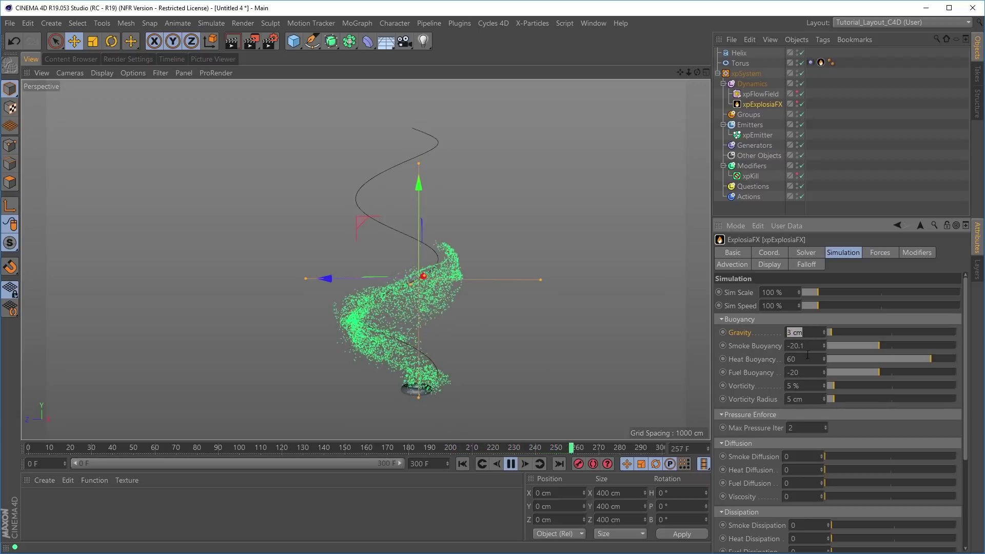
type("40")
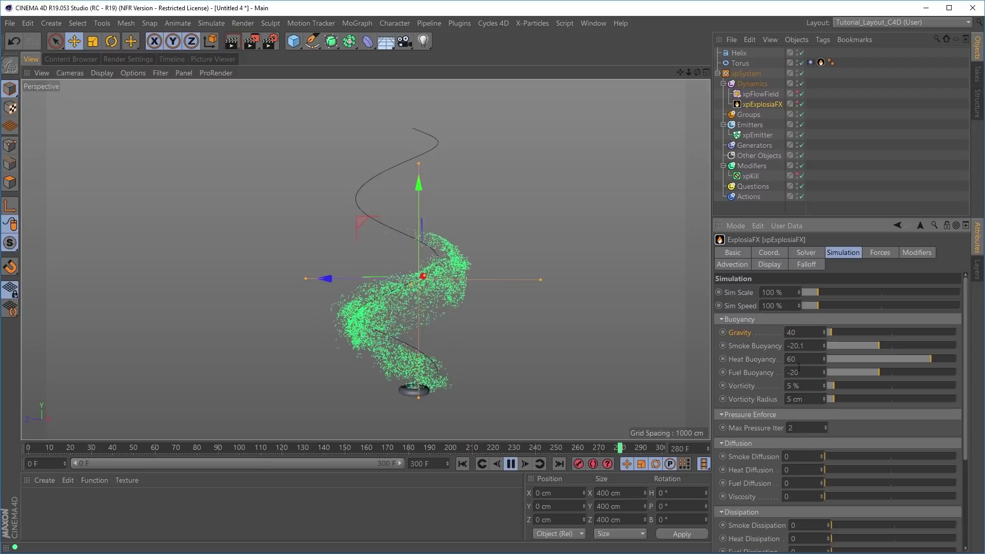
key("Return")
left_click(461, 464)
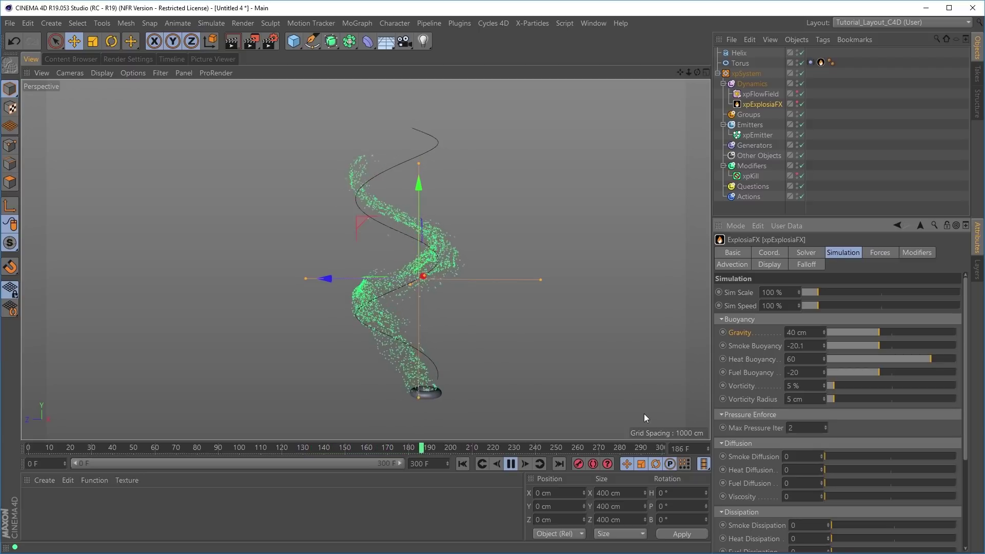
- Set the xpExplosiaFX Gravity to 10 cm
left_click(798, 334)
type("10")
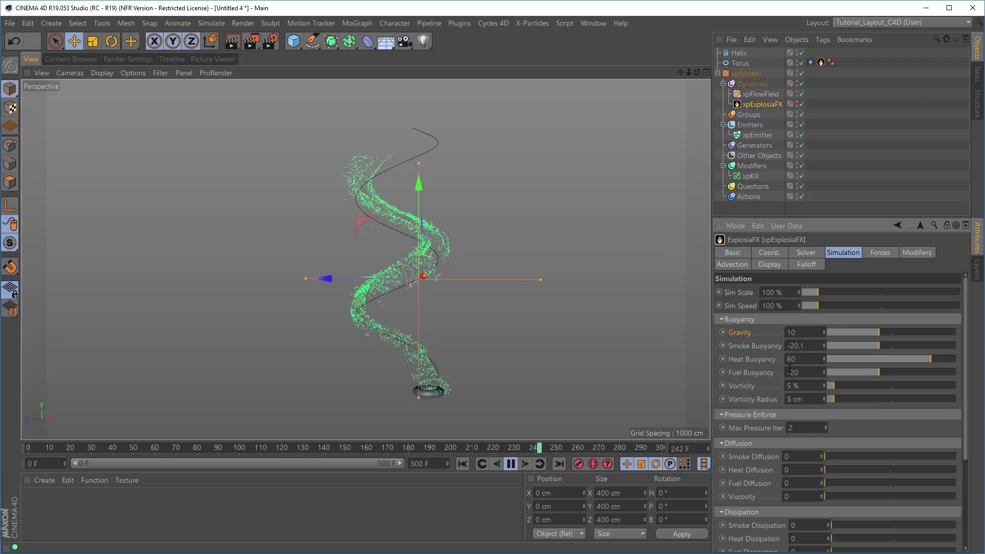
key("Return")
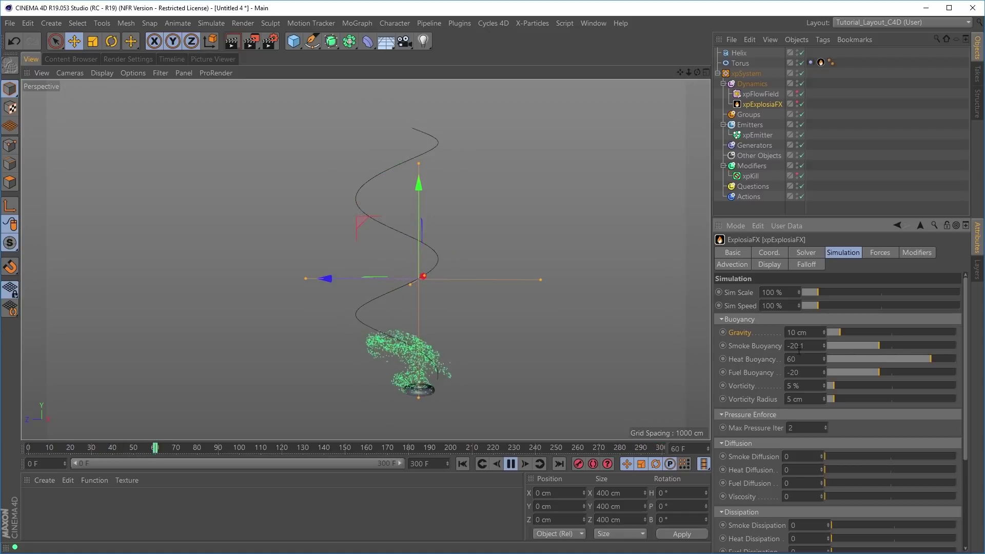
- Try the xpExplosiaFX Smoke Buoyancy at 23.7, then 82.2, replaying from the first frame after each change
left_click_drag(879, 346, 906, 344)
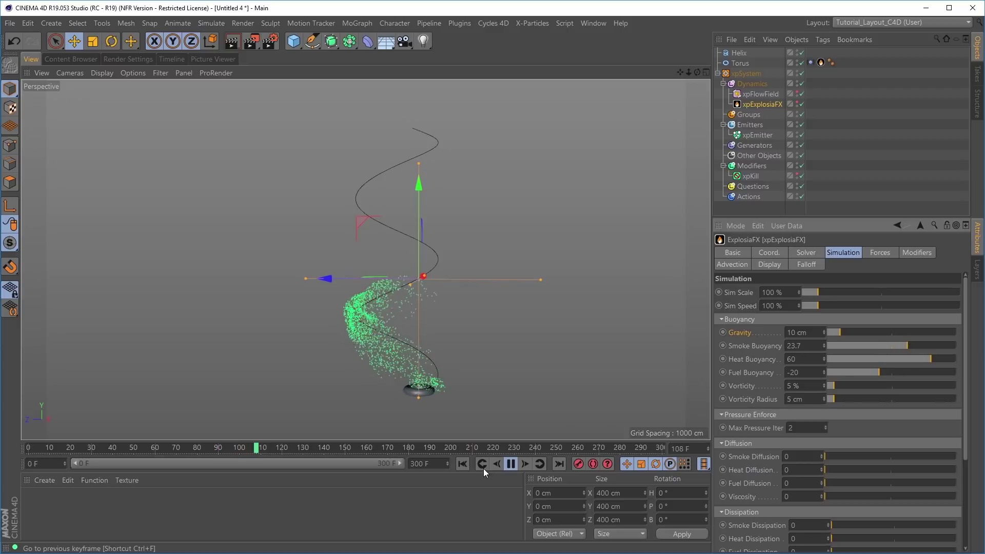
left_click(463, 464)
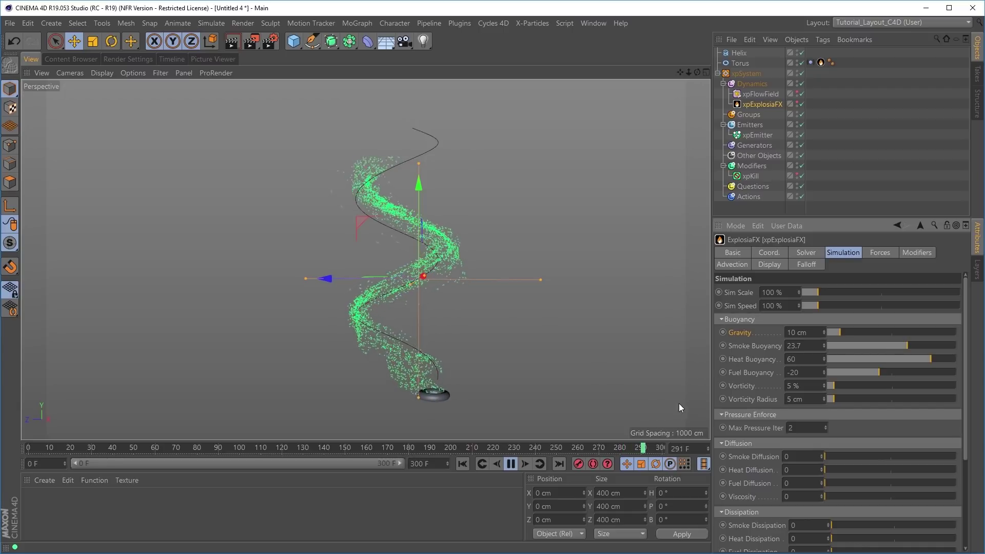
left_click_drag(926, 343, 945, 354)
left_click(462, 463)
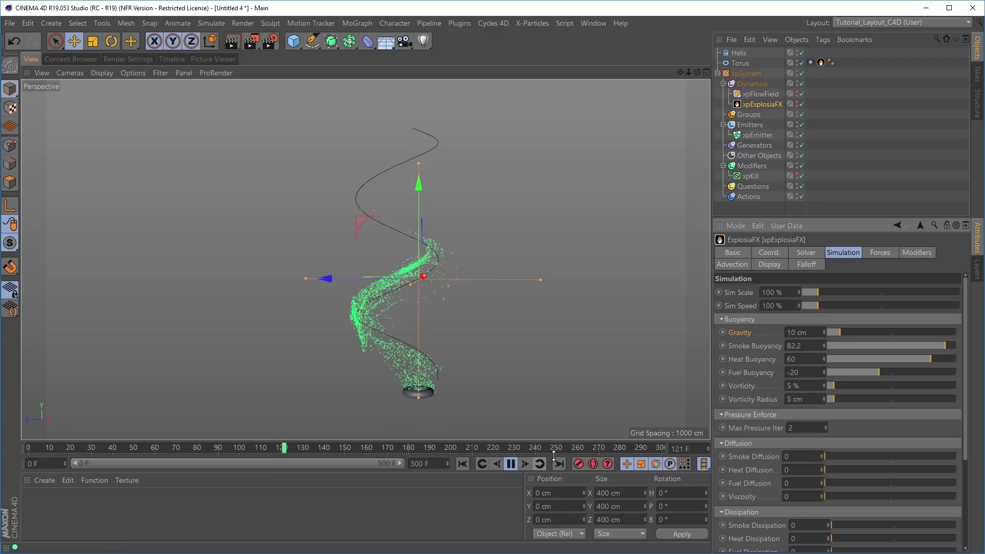
- Raise the xpExplosiaFX Smoke Buoyancy to 100 and check the particle stream along the helix
left_click_drag(945, 346, 968, 346)
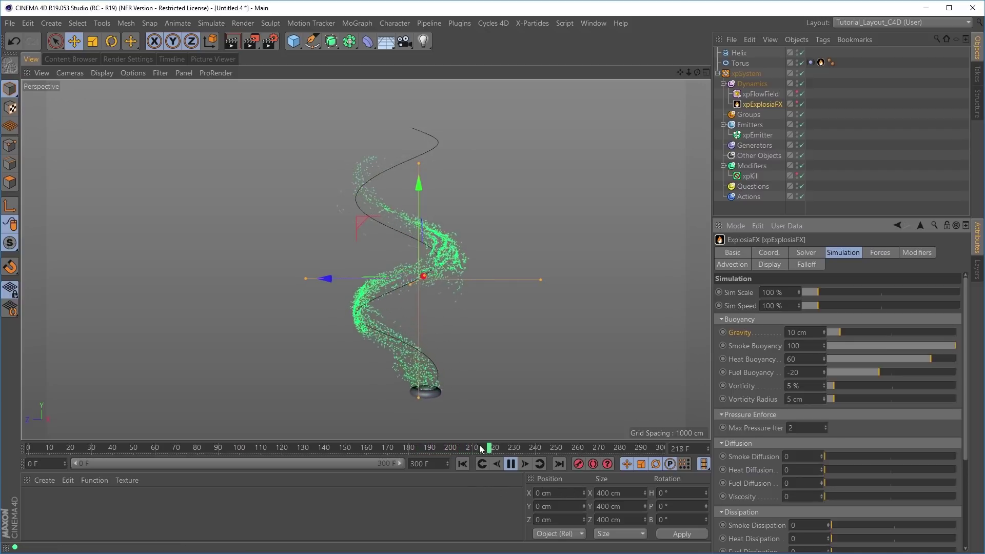
middle_click_drag(430, 369, 415, 362, "alt")
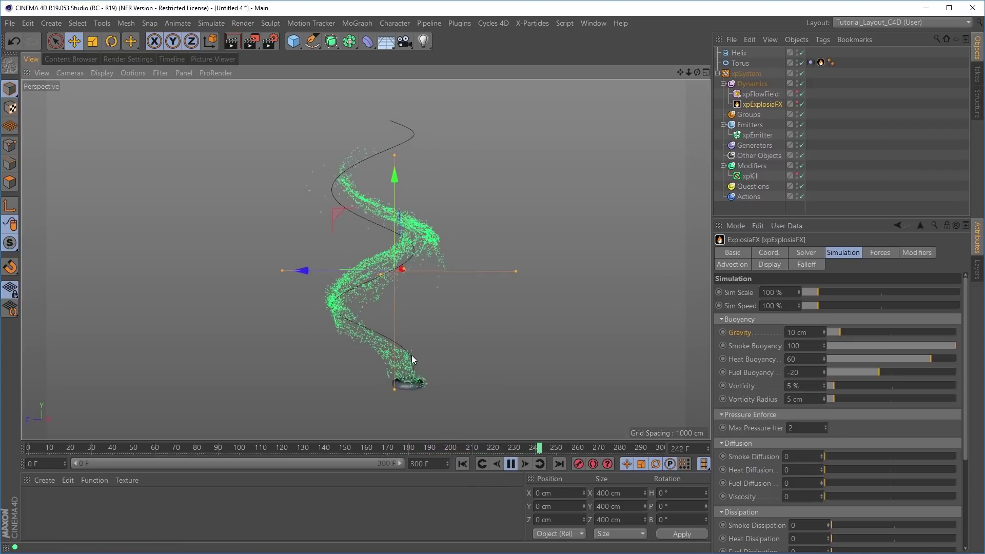
right_click_drag(426, 356, 429, 366, "alt")
middle_click_drag(436, 368, 432, 377, "alt")
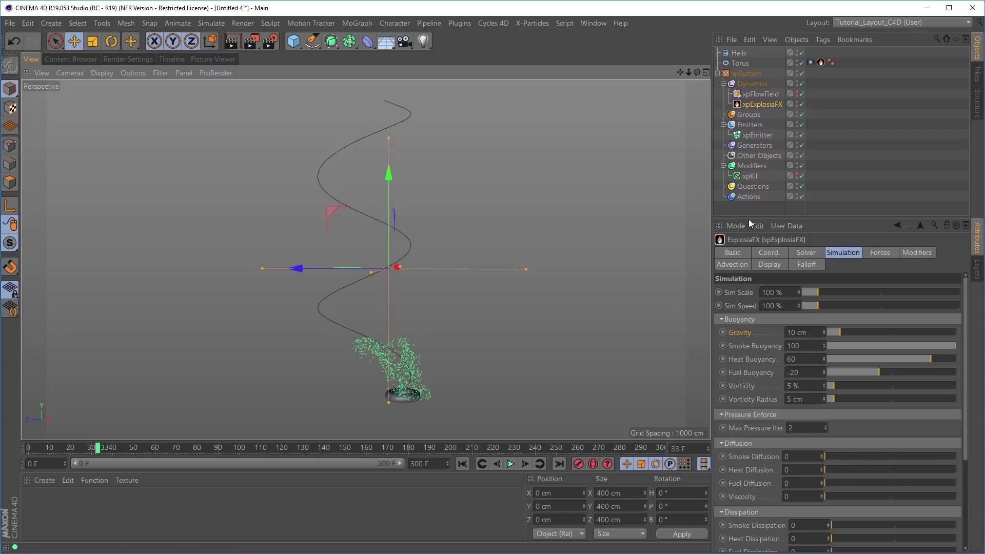
- Set the xpEmitter's particle display Color Mode to Gradient (Parameter)
left_click(756, 135)
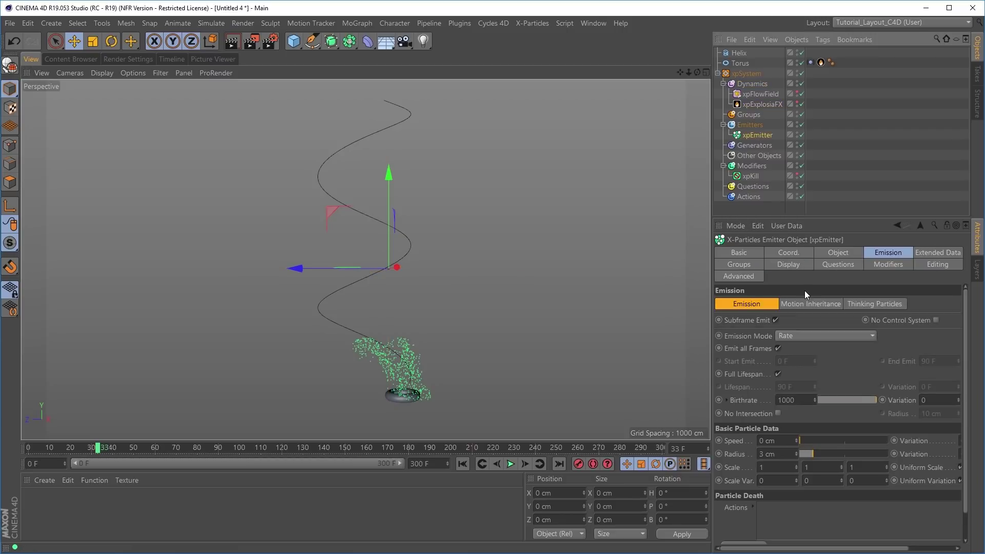
left_click(779, 264)
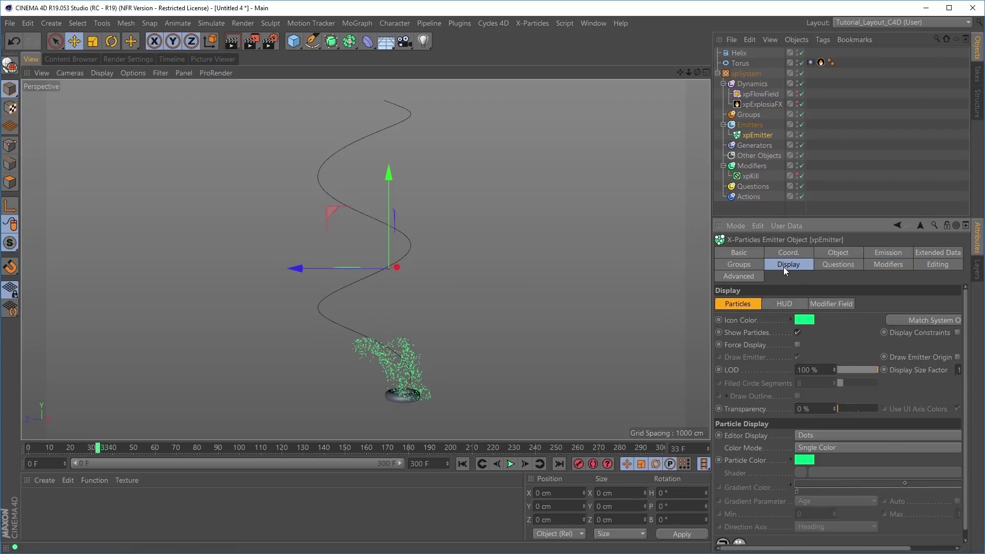
left_click(823, 447)
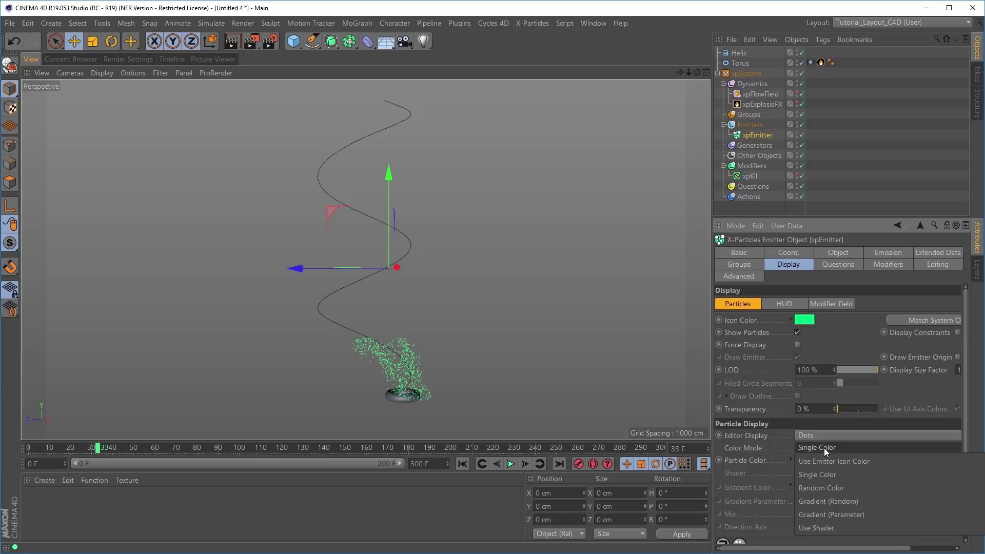
left_click(831, 514)
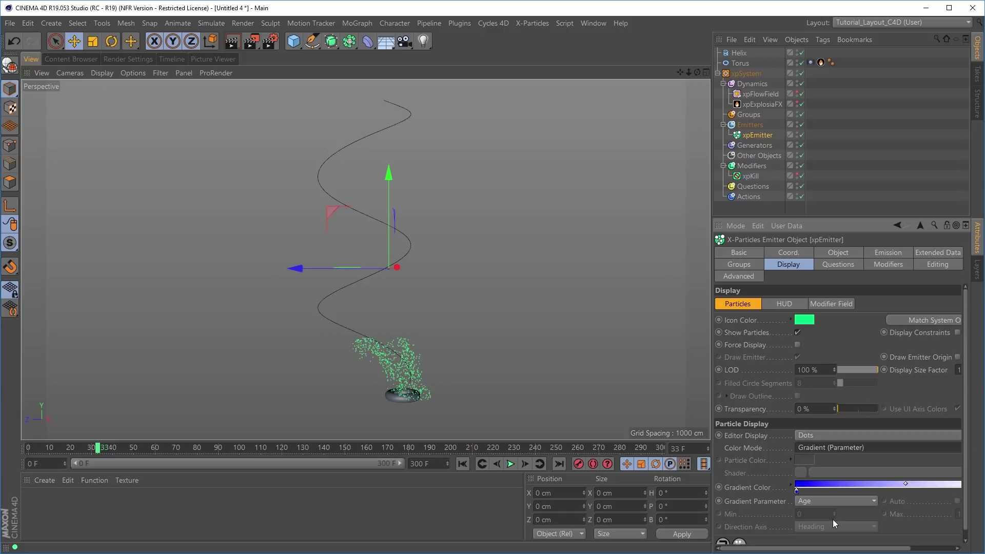
- Drive the particle color gradient by Speed with a Max of 300 cm, and replay the simulation from the first frame
left_click_drag(711, 498, 565, 497)
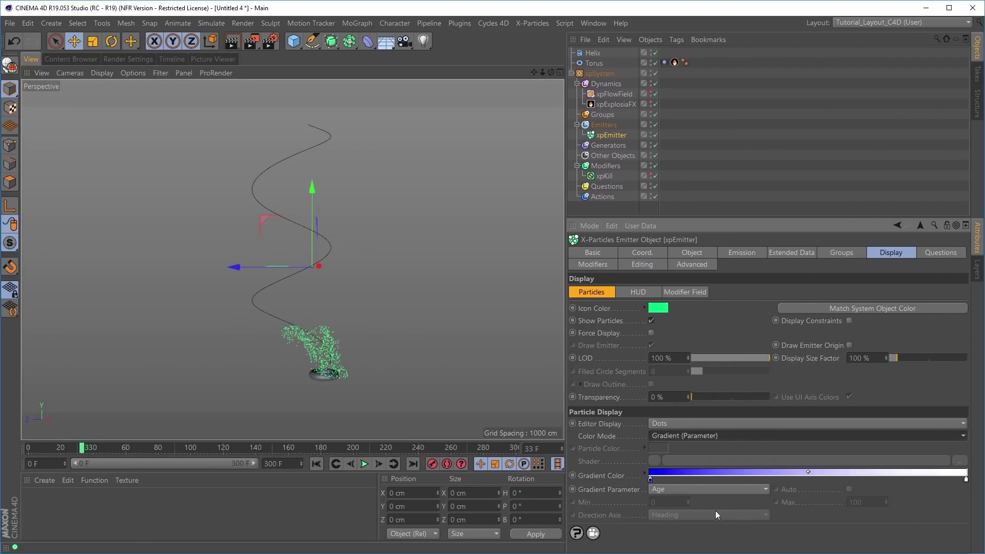
left_click(669, 489)
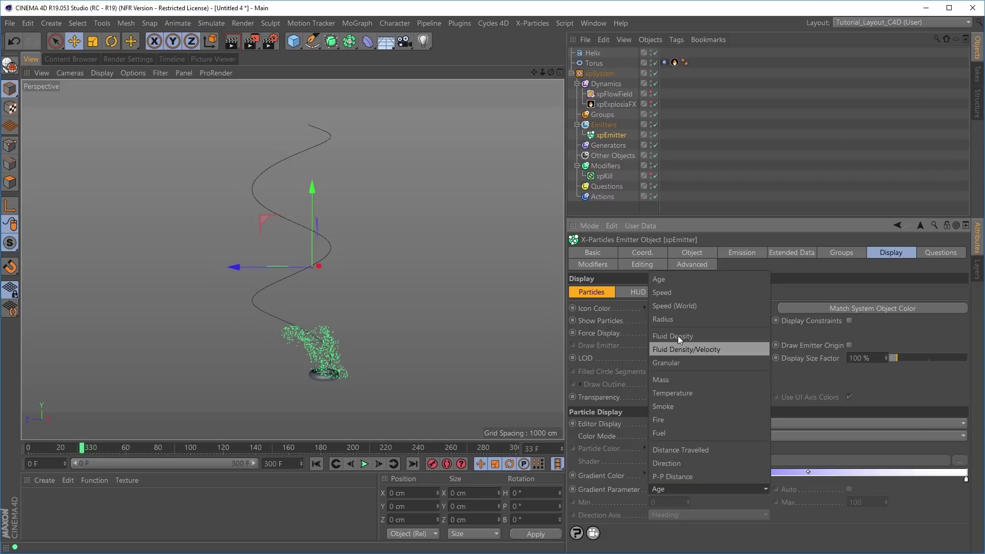
left_click(678, 294)
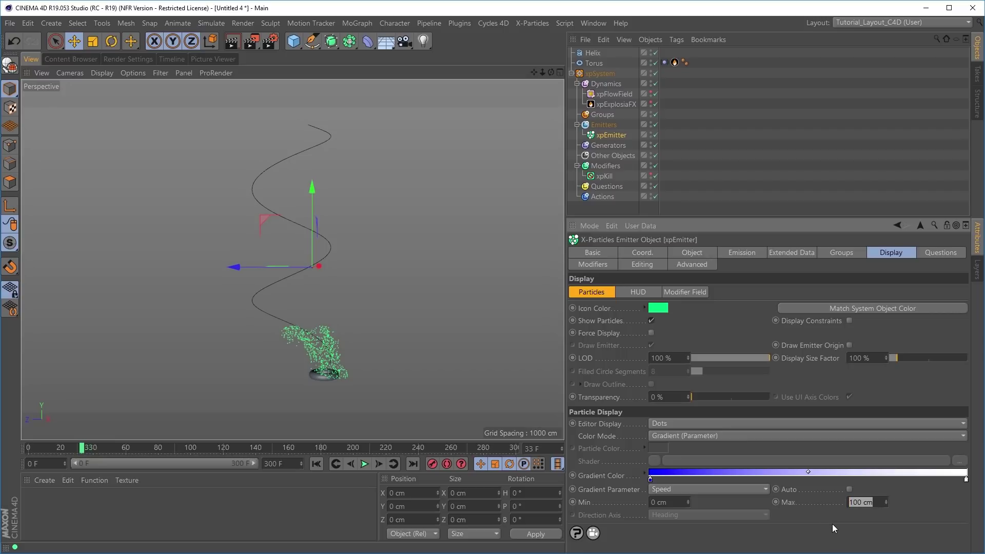
type("300")
key("Return")
left_click(319, 463)
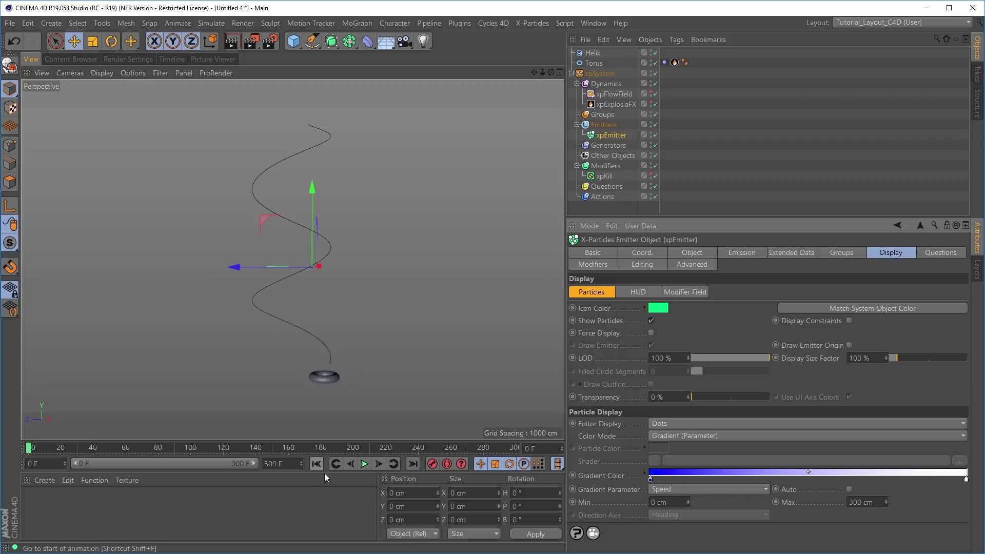
left_click(358, 465)
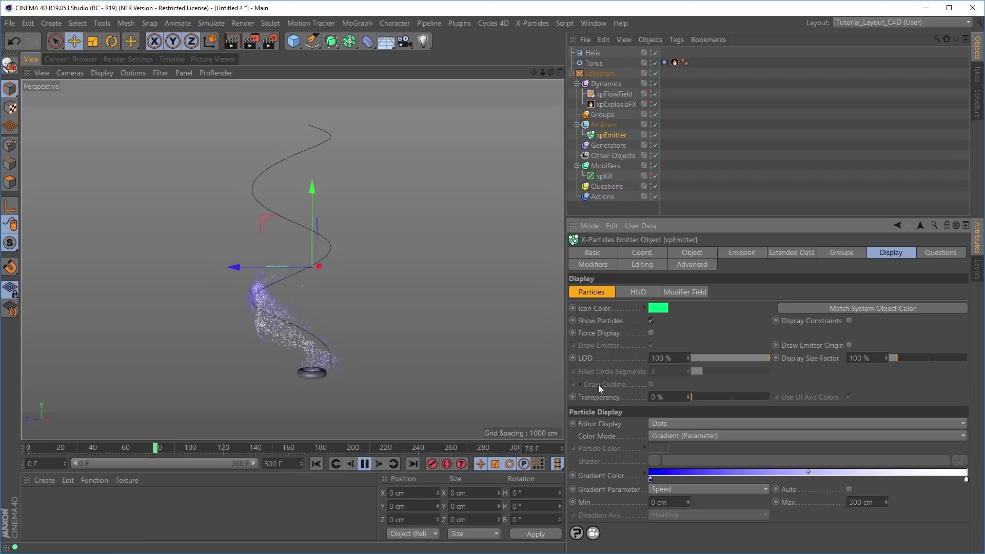
- Set the xpEmitter's Birthrate to 50000, replay from the first frame, and inspect the denser stream from several sides
left_click(734, 254)
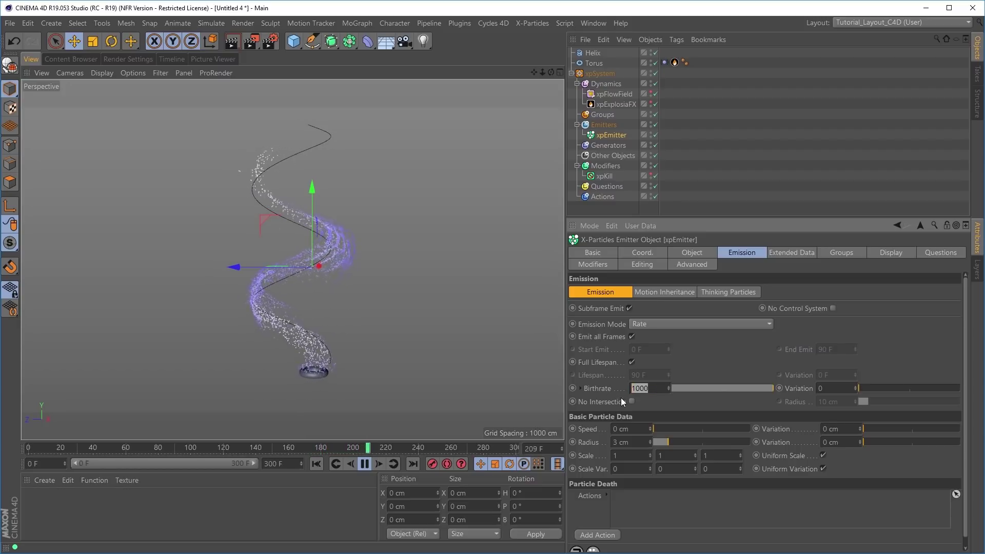
type("00")
key("Return")
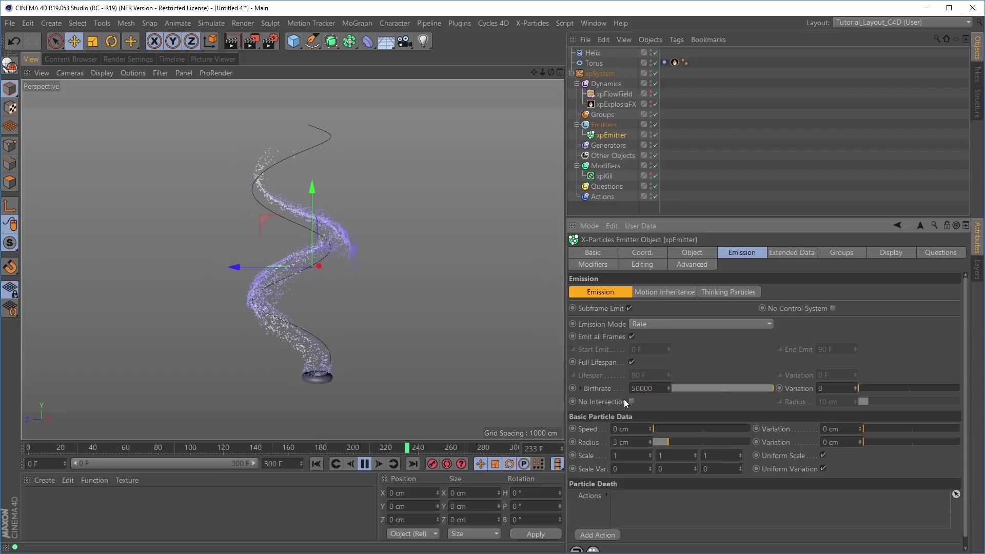
left_click(316, 464)
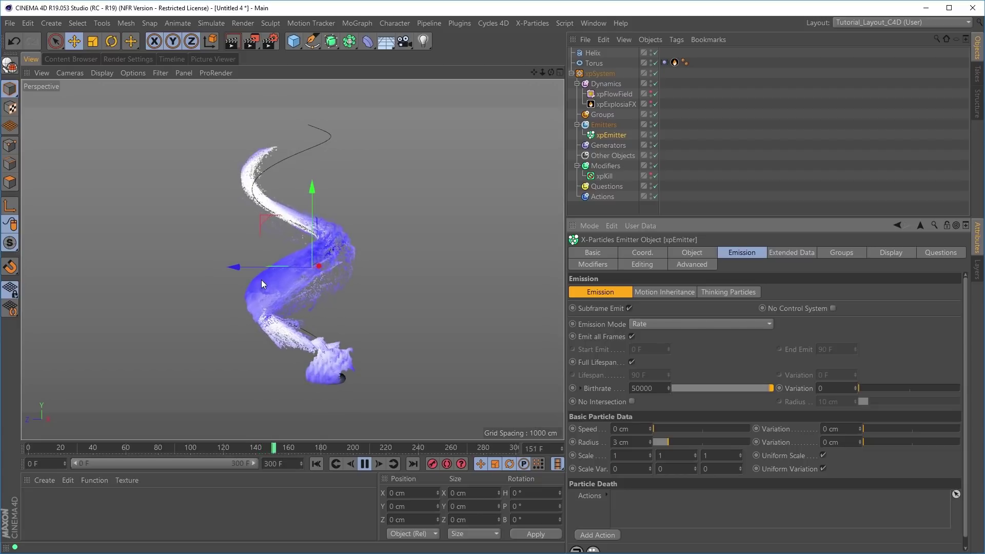
left_click_drag(282, 294, 308, 277, "alt")
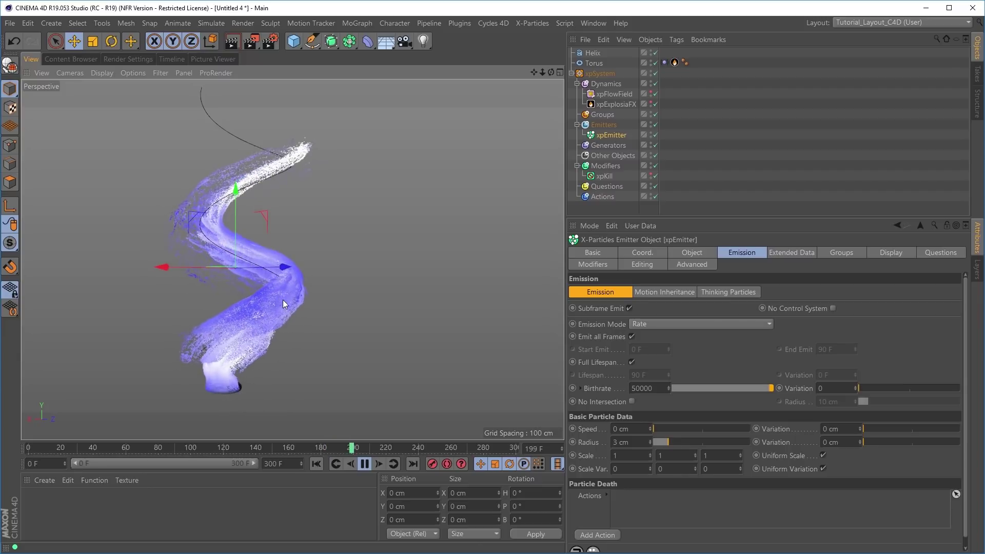
left_click_drag(277, 298, 144, 300, "alt")
scroll(353, 281, "up", 2)
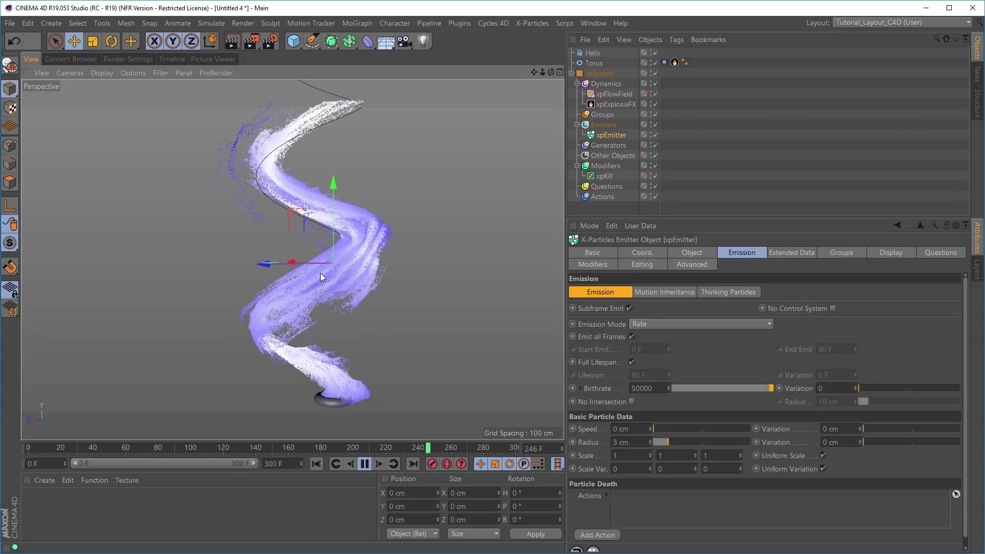
scroll(322, 272, "down", 2)
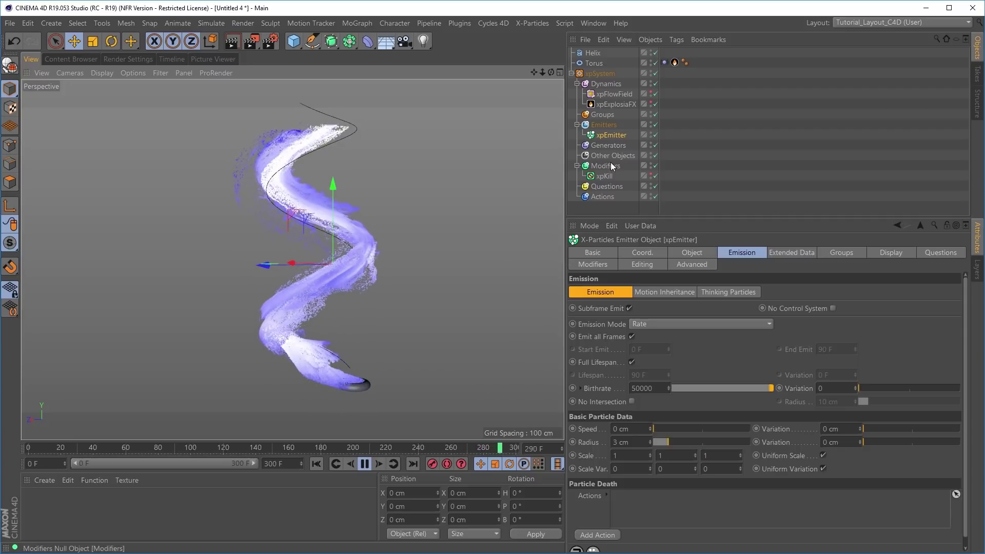
- Try a Cell Size of 30 cm on xpFlowField and replay the simulation from the first frame
left_click(617, 94)
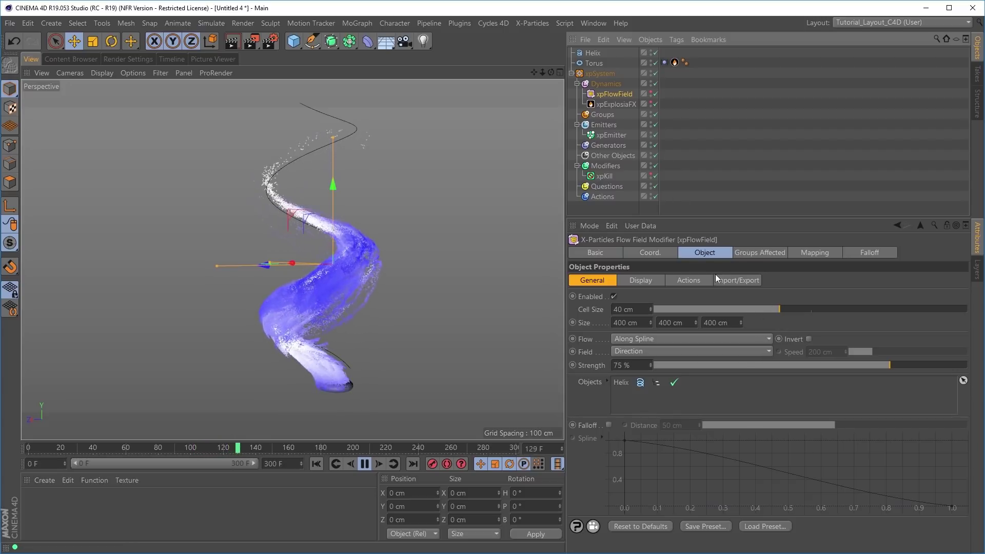
left_click(752, 309)
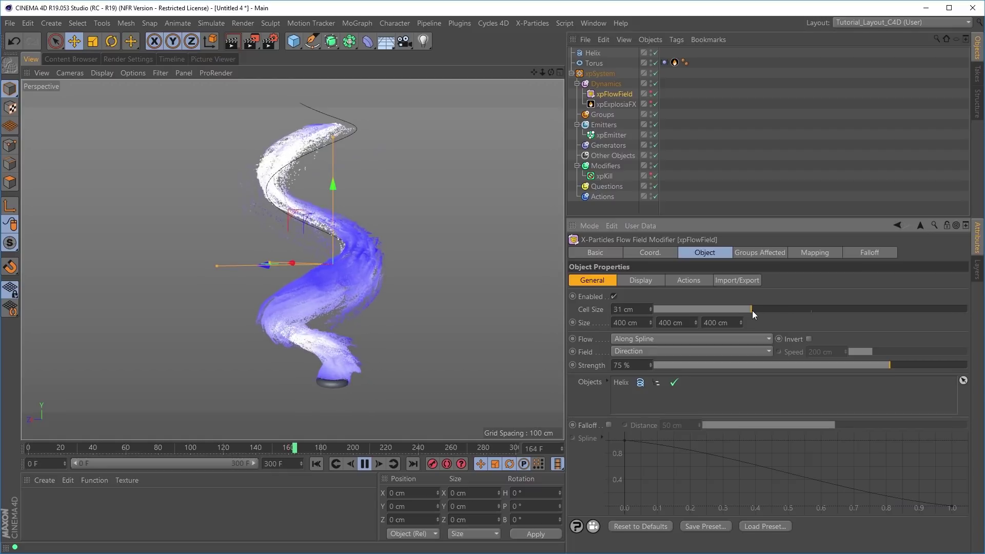
left_click_drag(751, 310, 749, 309)
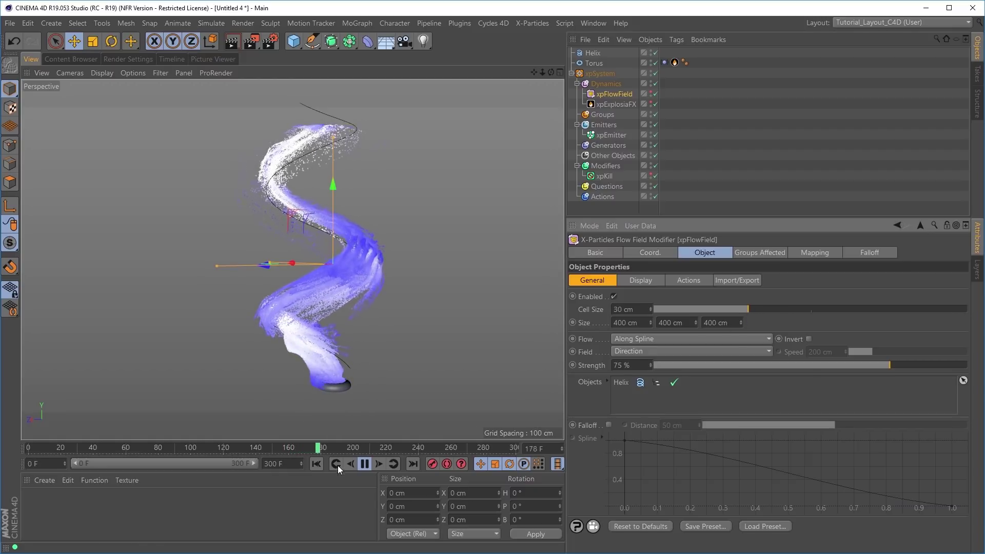
left_click(320, 463)
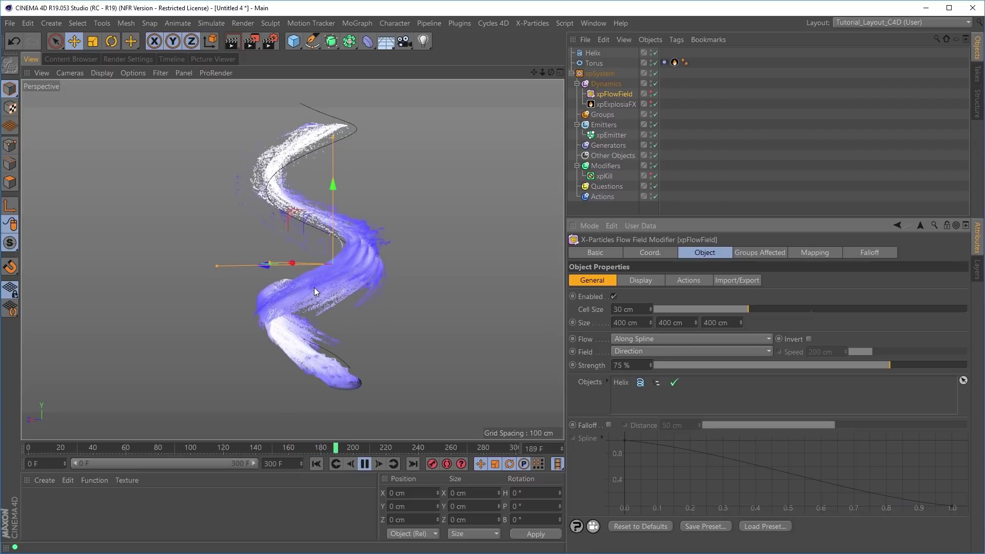
left_click_drag(360, 301, 313, 275, "alt")
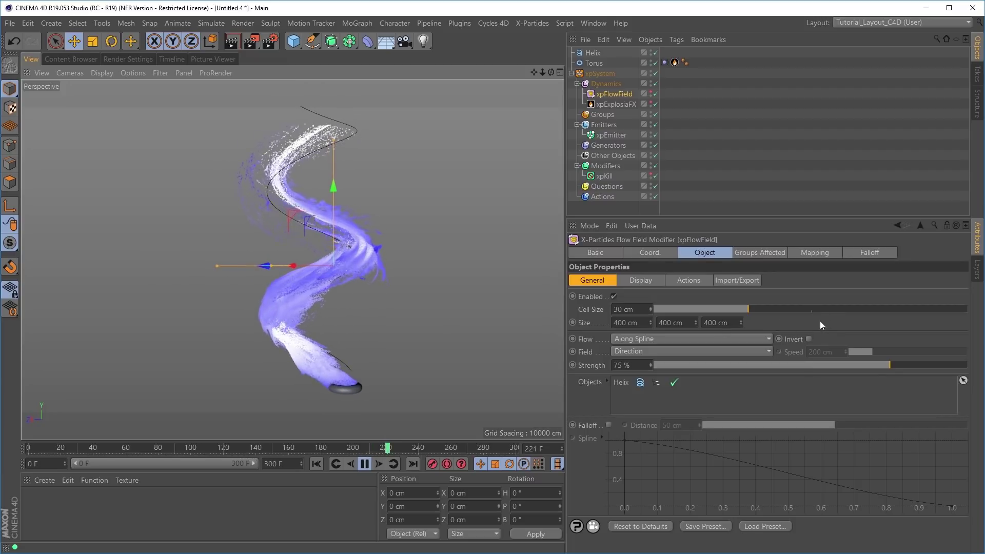
- Try a much coarser xpFlowField Cell Size of 76 cm and replay the simulation from the first frame
left_click_drag(836, 309, 850, 309)
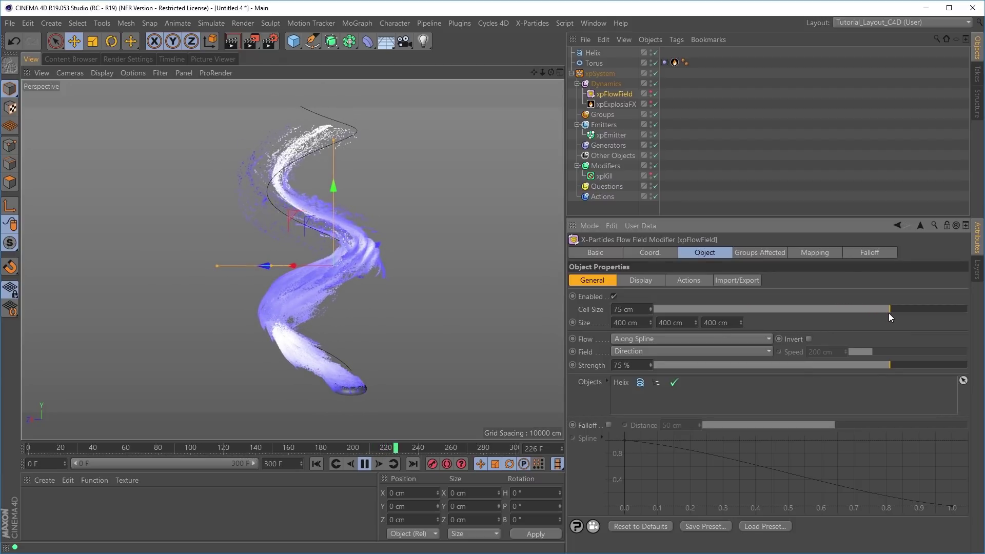
left_click(316, 464)
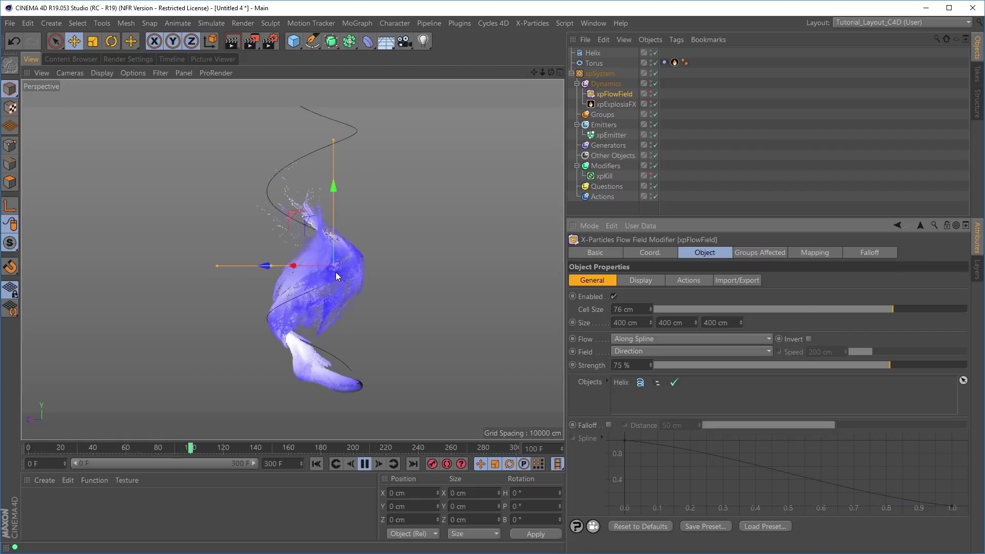
left_click_drag(333, 267, 352, 298, "alt")
- Reduce the xpFlowField Cell Size to 24 cm, replay the simulation, and inspect how the stream follows the helix
left_click_drag(877, 308, 742, 309)
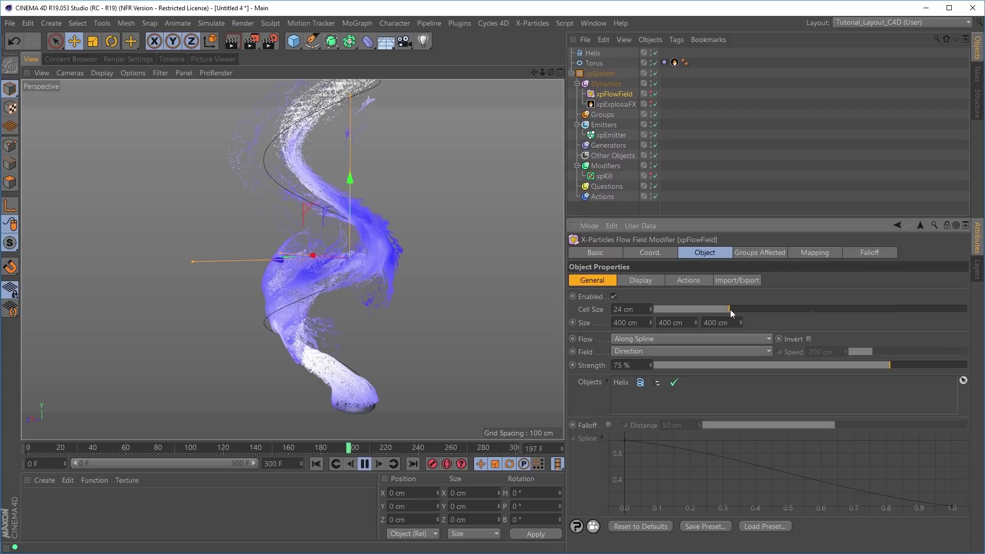
left_click(335, 464)
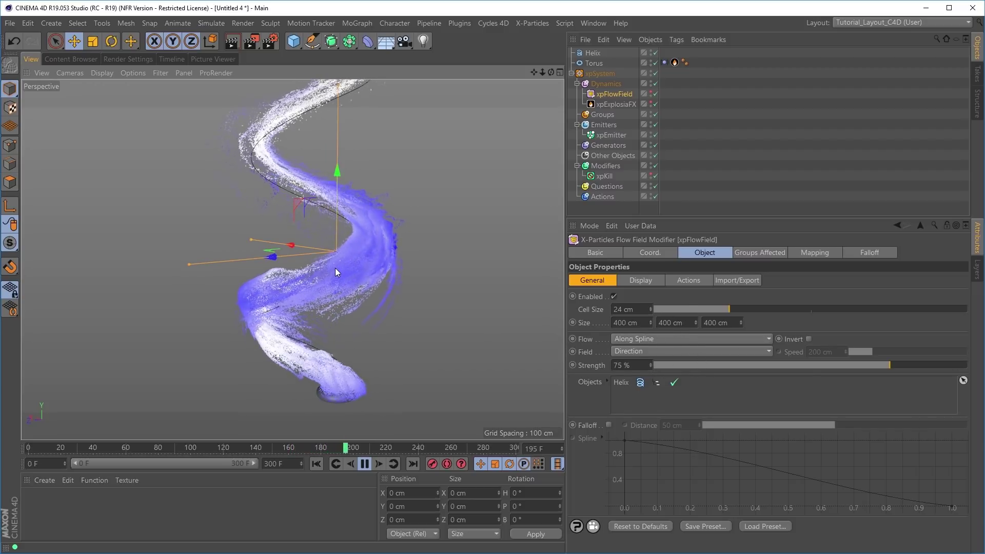
left_click_drag(284, 261, 359, 263, "alt")
right_click_drag(358, 263, 358, 293, "alt")
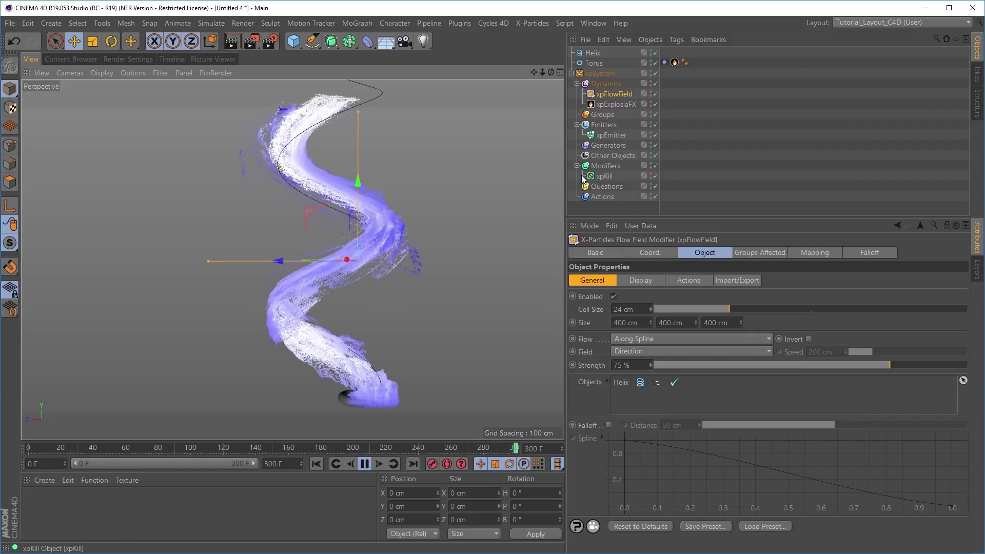
- Add an xpTurbulence motion modifier to the X-Particles system's Modifiers folder
left_click(611, 165)
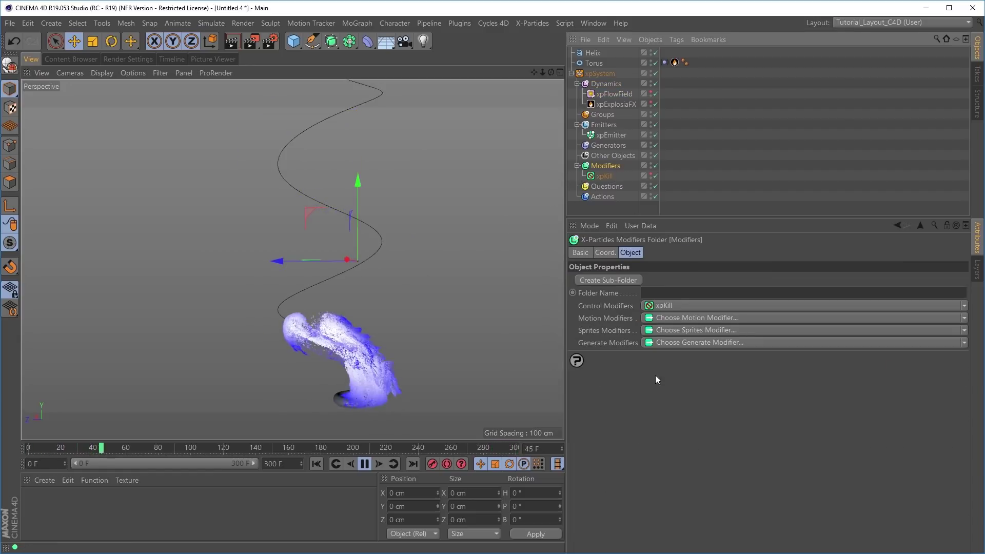
left_click(964, 318)
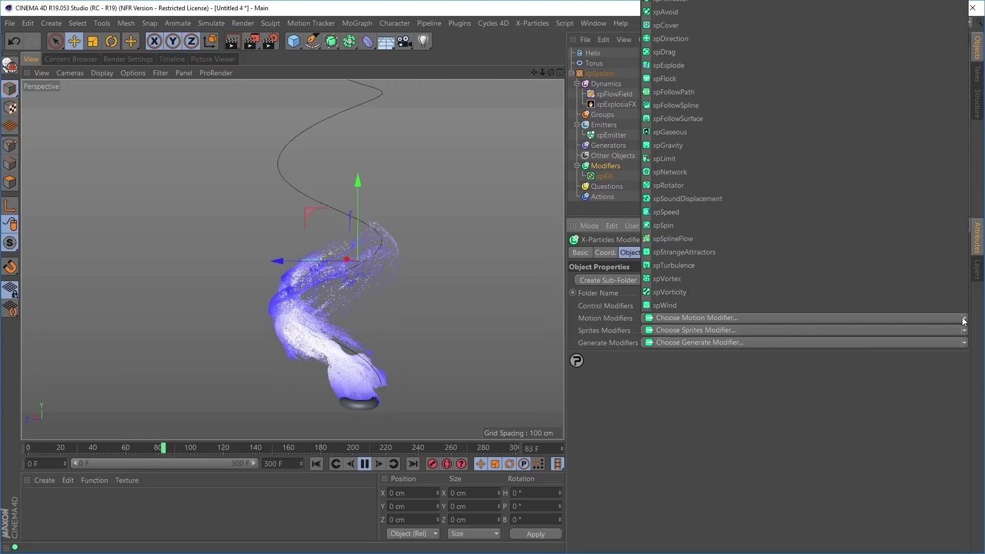
left_click(674, 265)
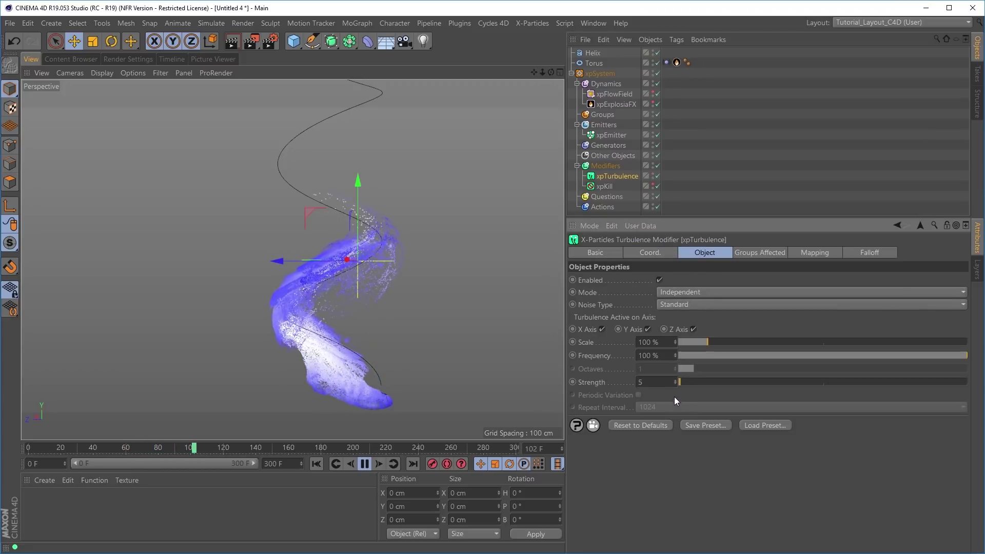
- Set the xpTurbulence modifier's Scale to 55% and its Strength to 10
left_click_drag(658, 343, 618, 345)
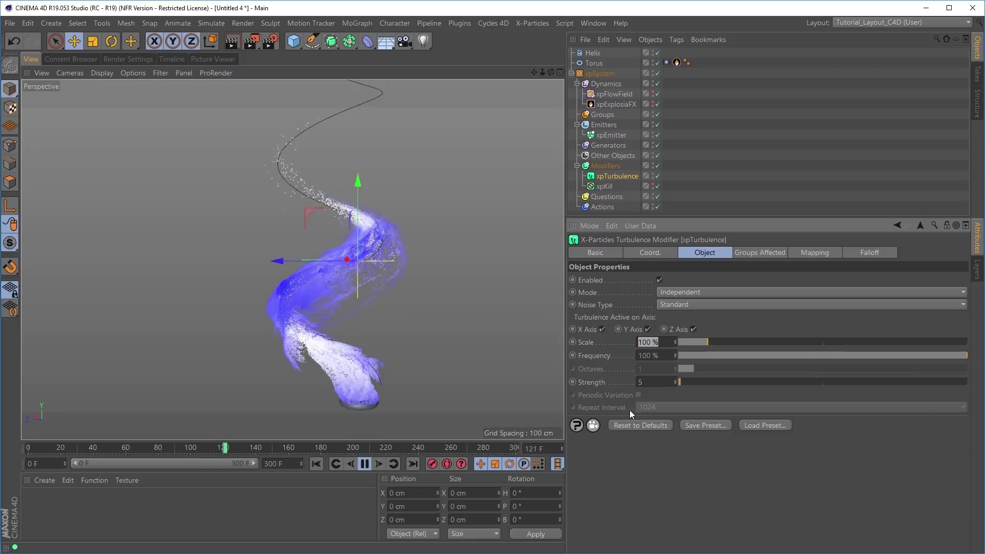
type("55")
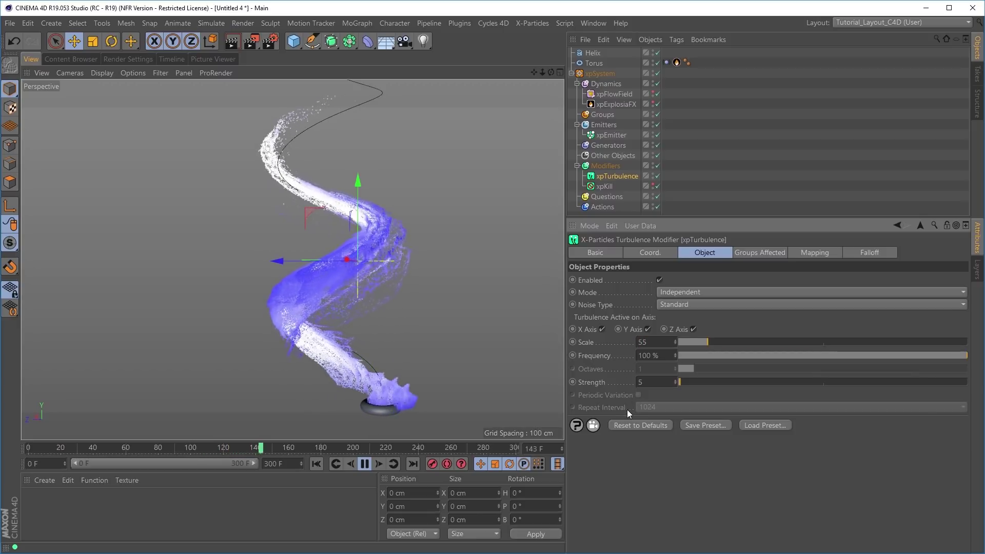
key("Return")
left_click_drag(652, 380, 633, 393)
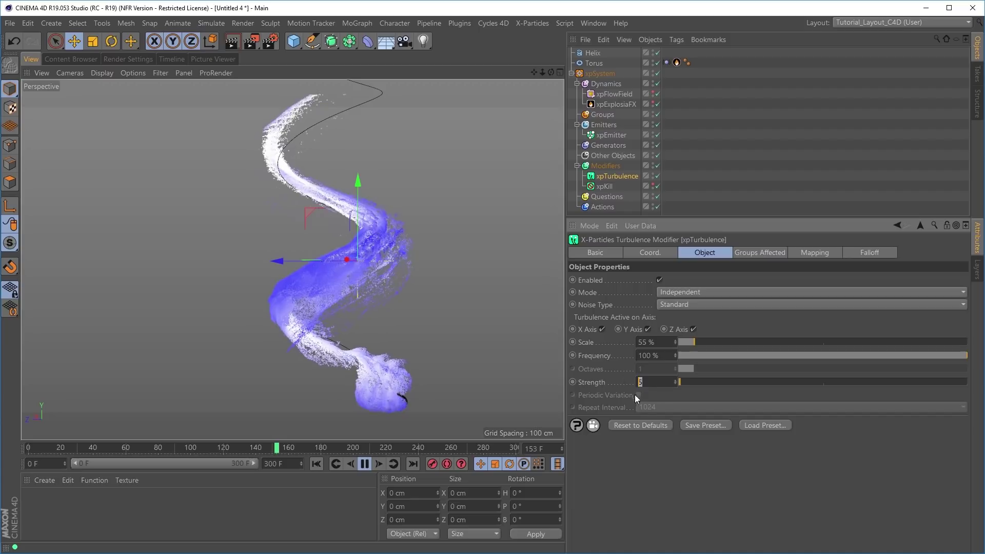
type("10")
key("Return")
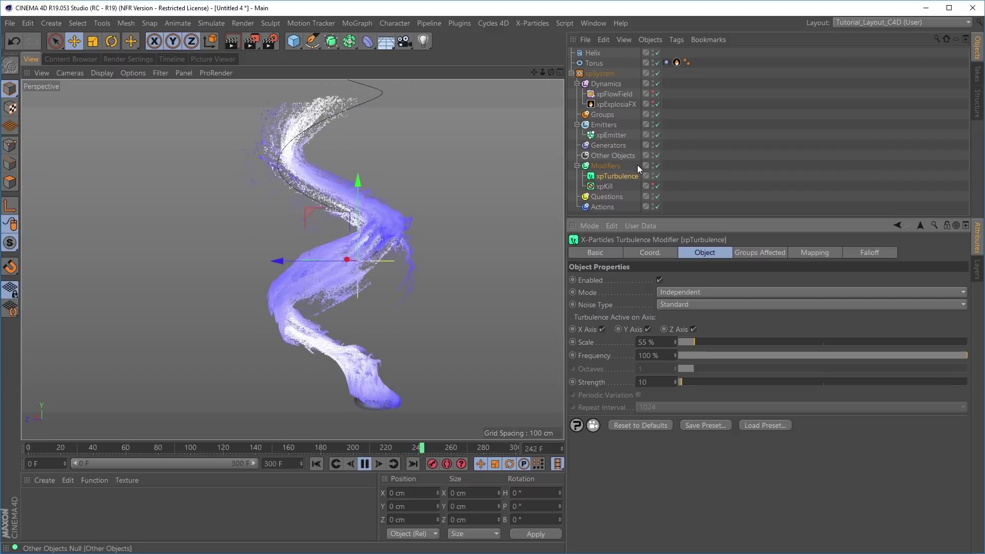
- Add xpTurbulence to the xpEmitter's list of excluded particle modifiers
left_click(609, 134)
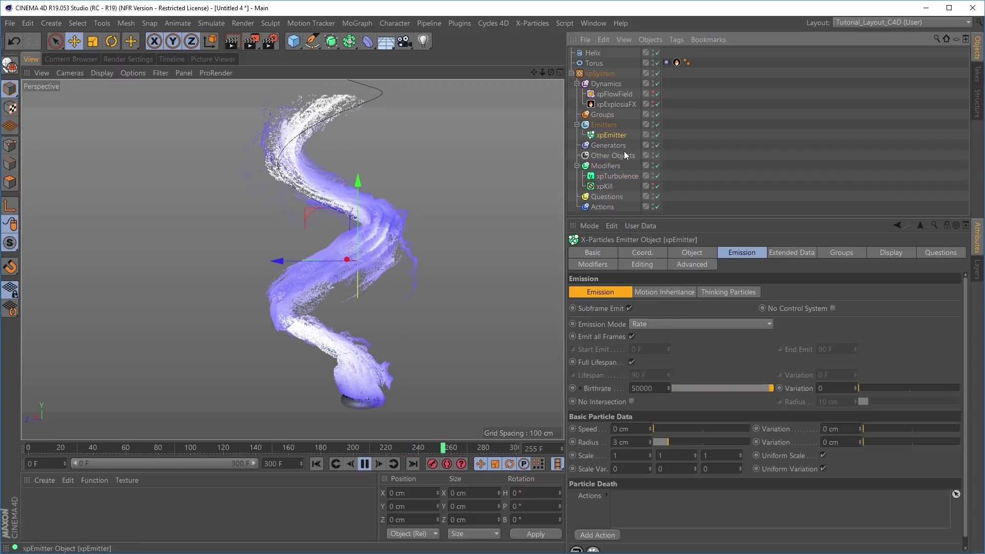
left_click(598, 265)
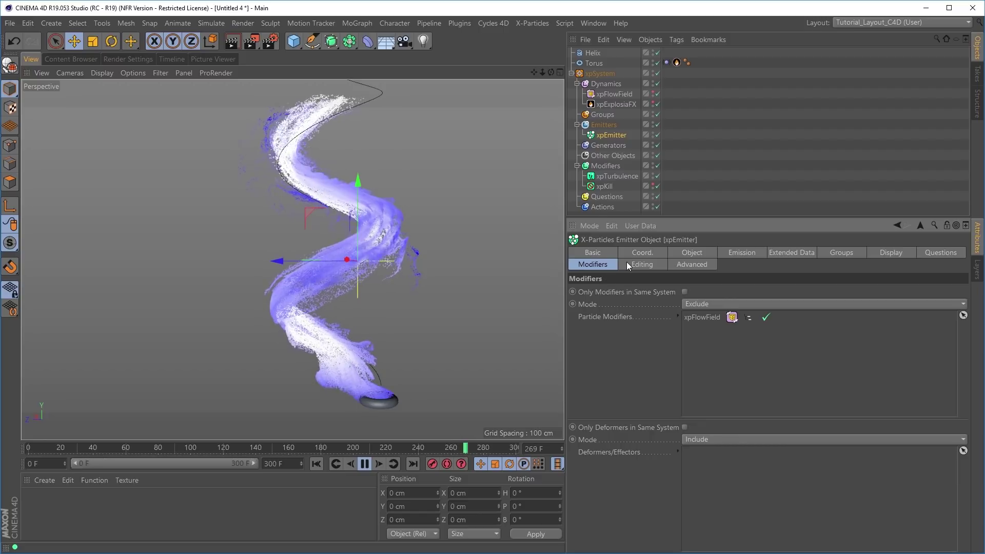
left_click_drag(609, 175, 718, 364)
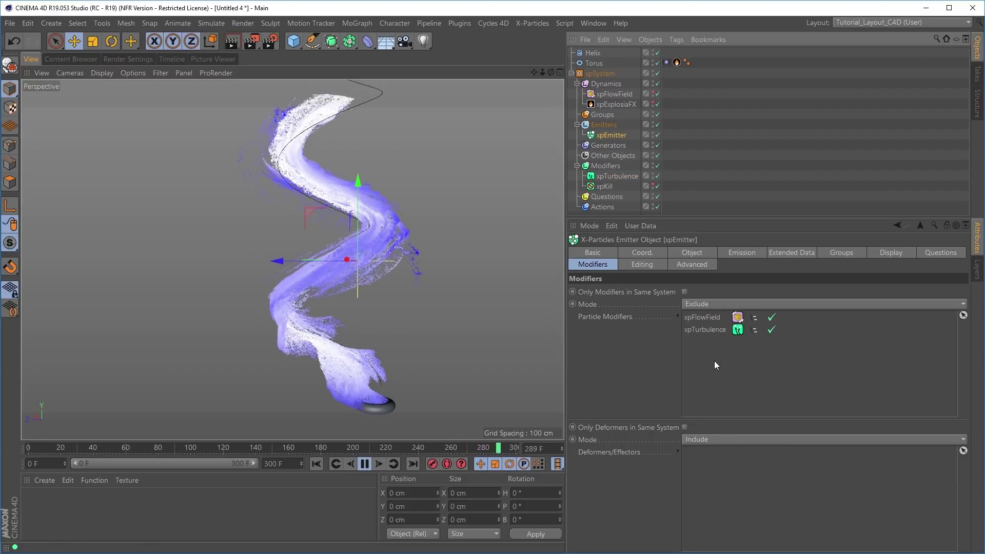
- Add xpTurbulence to xpExplosiaFX's list of included modifiers and replay the simulation from the first frame
left_click(613, 103)
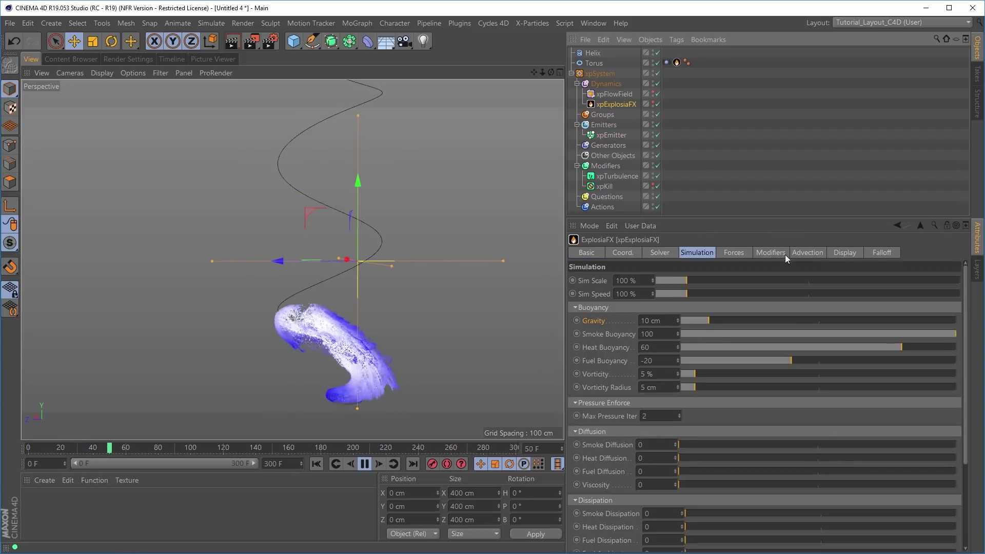
left_click(771, 253)
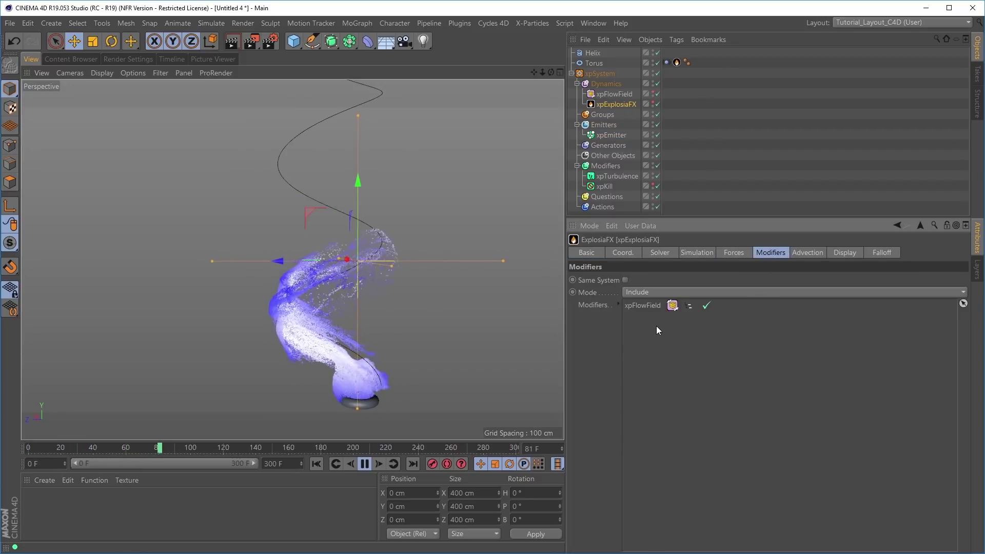
left_click_drag(610, 176, 645, 314)
left_click(316, 464)
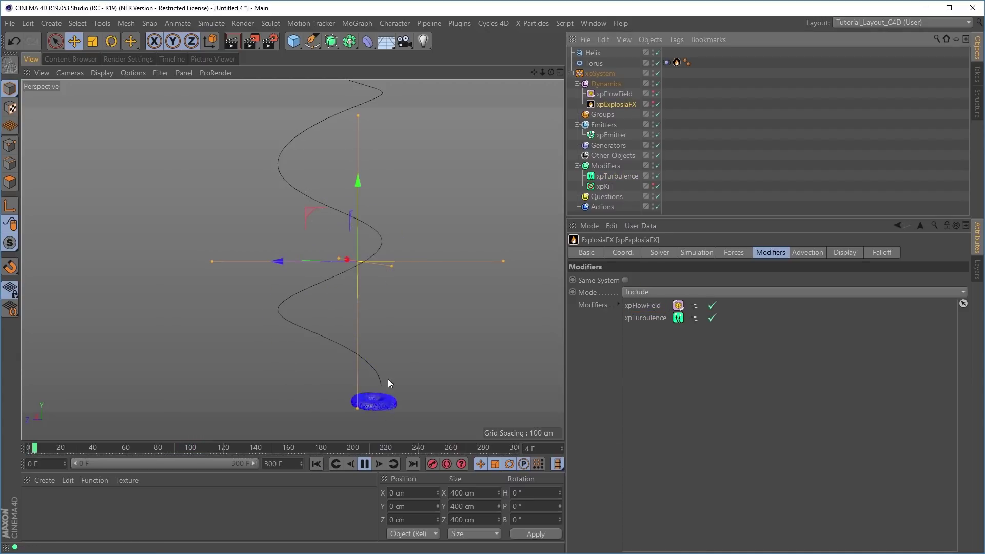
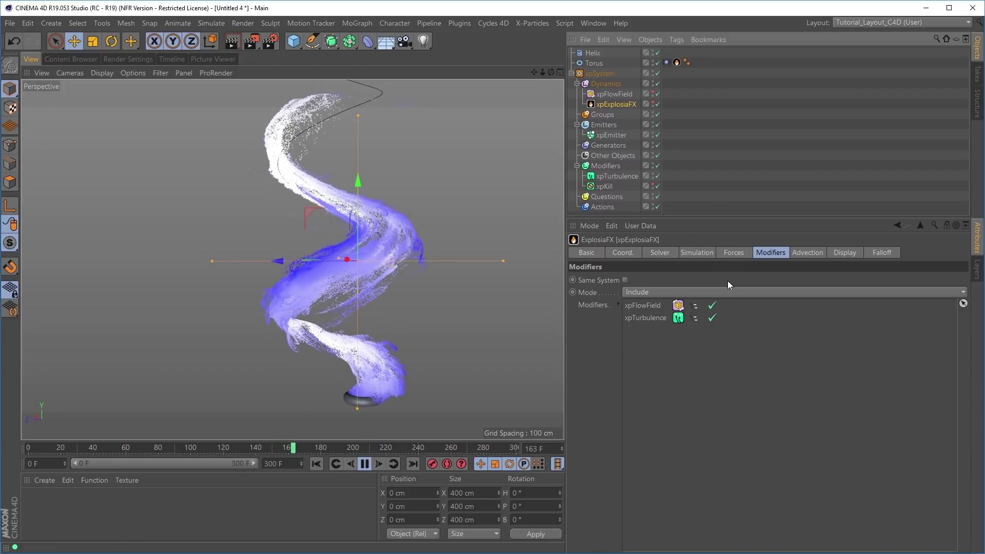
- Try Smoke Diffusion values of 11.5 and 23.1 on xpExplosiaFX, replaying the simulation from the first frame after each
left_click(707, 253)
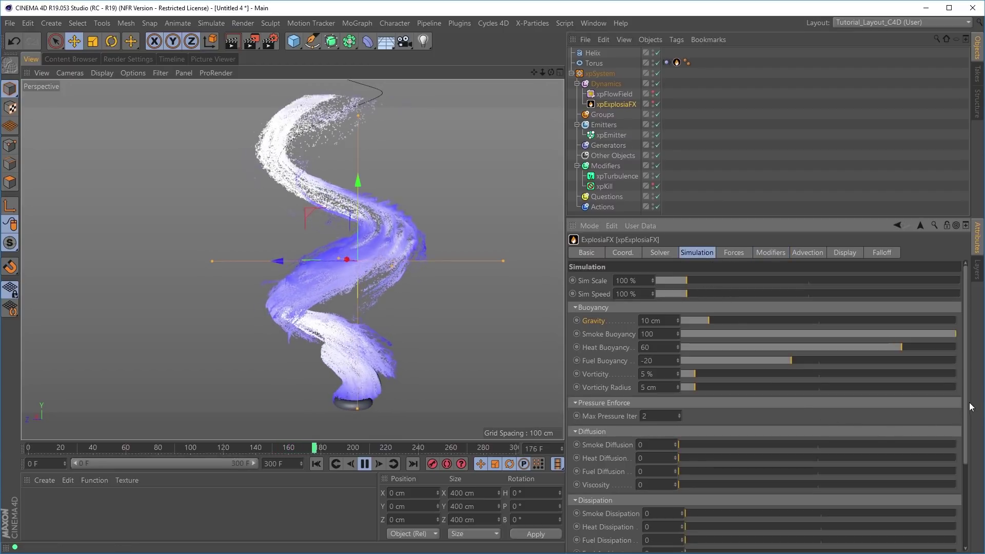
scroll(844, 433, "down", 3)
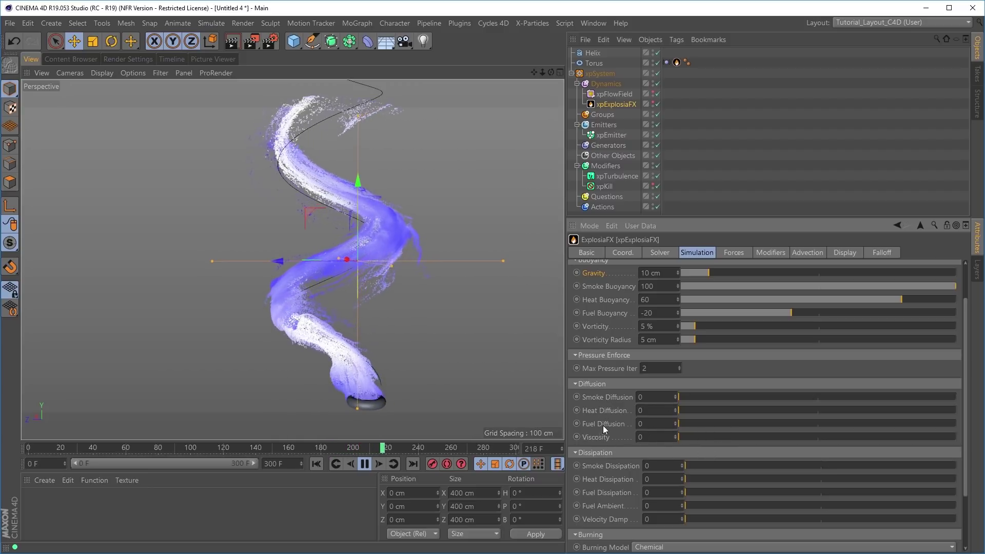
left_click_drag(684, 397, 709, 396)
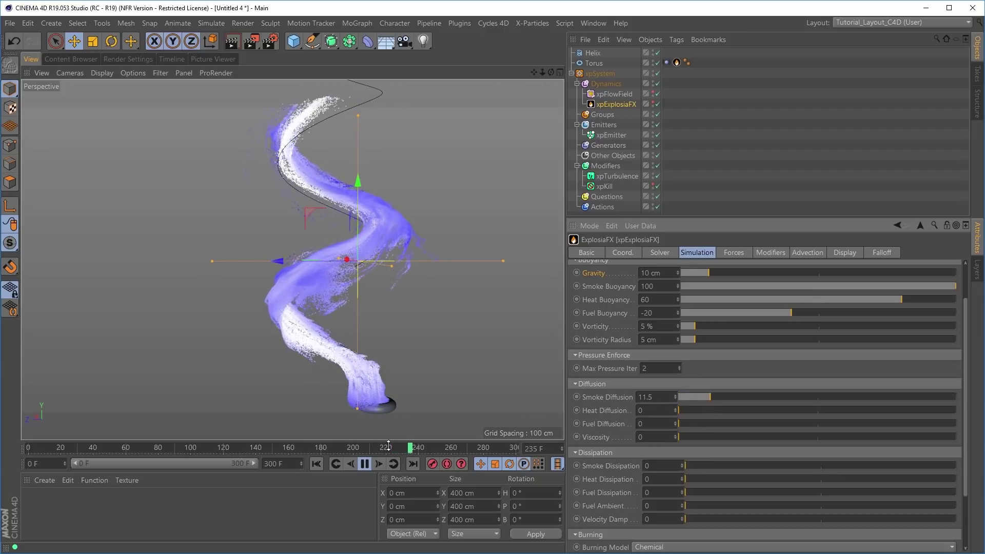
left_click(316, 464)
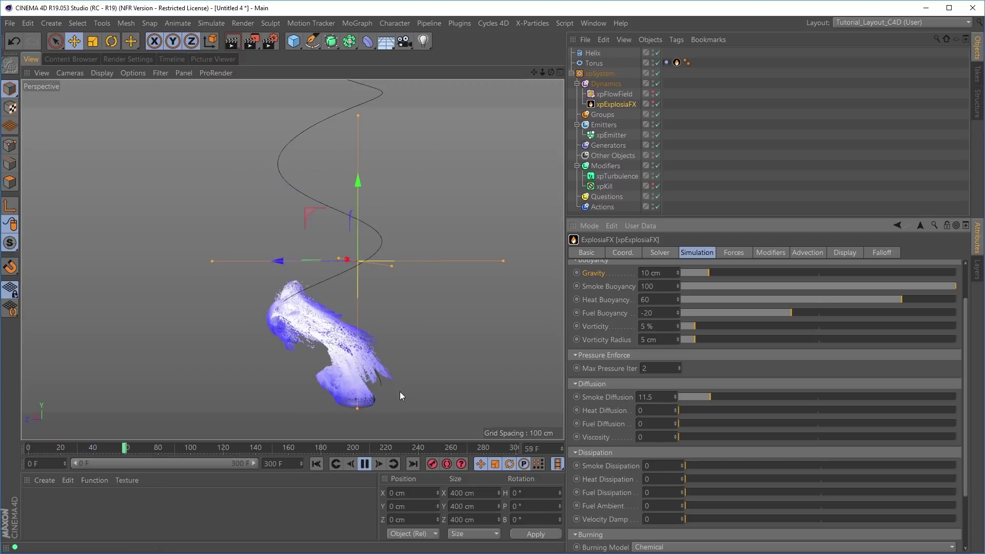
left_click_drag(711, 400, 739, 397)
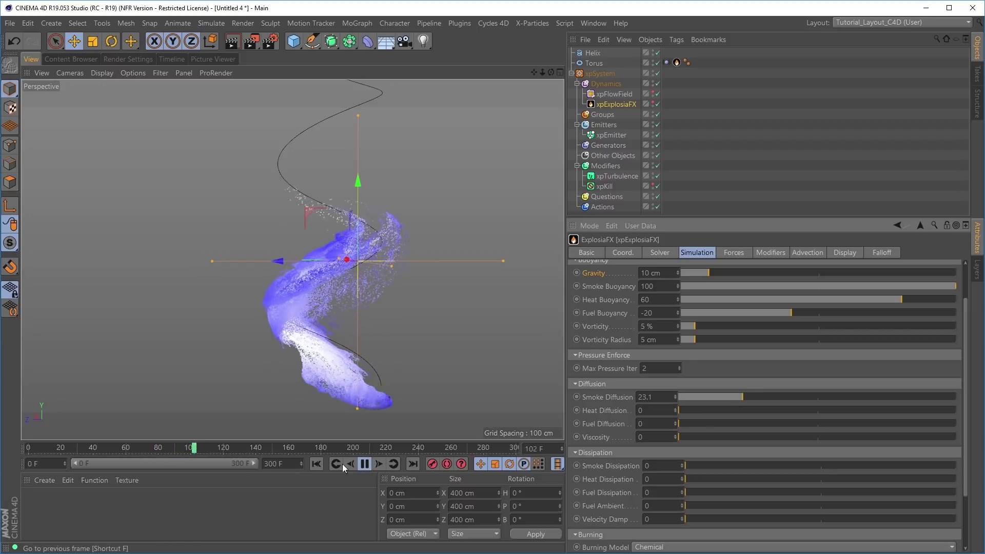
left_click(316, 464)
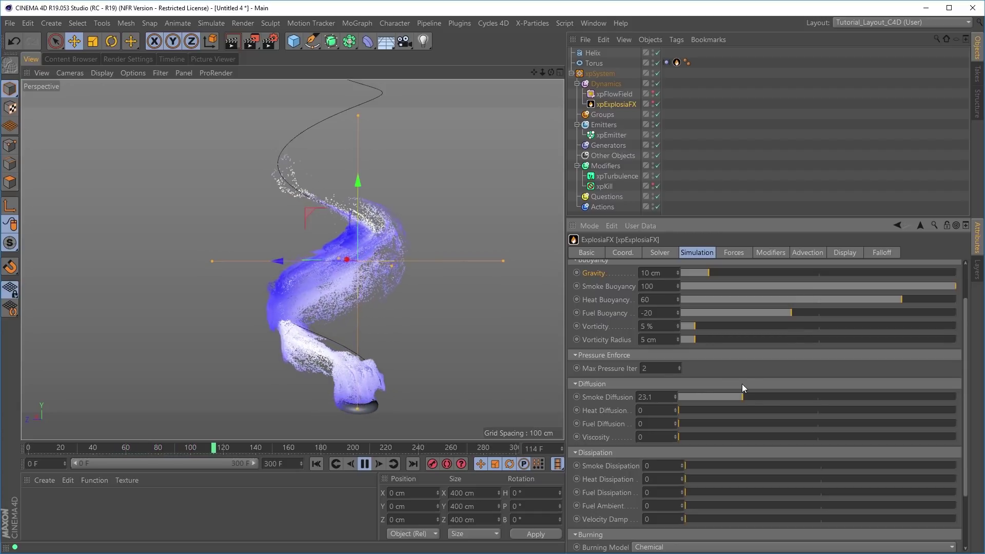
- Set xpExplosiaFX's Smoke Diffusion to 45, replay from the first frame while reviewing the flow field and simulation settings, and pause playback
left_click(779, 397)
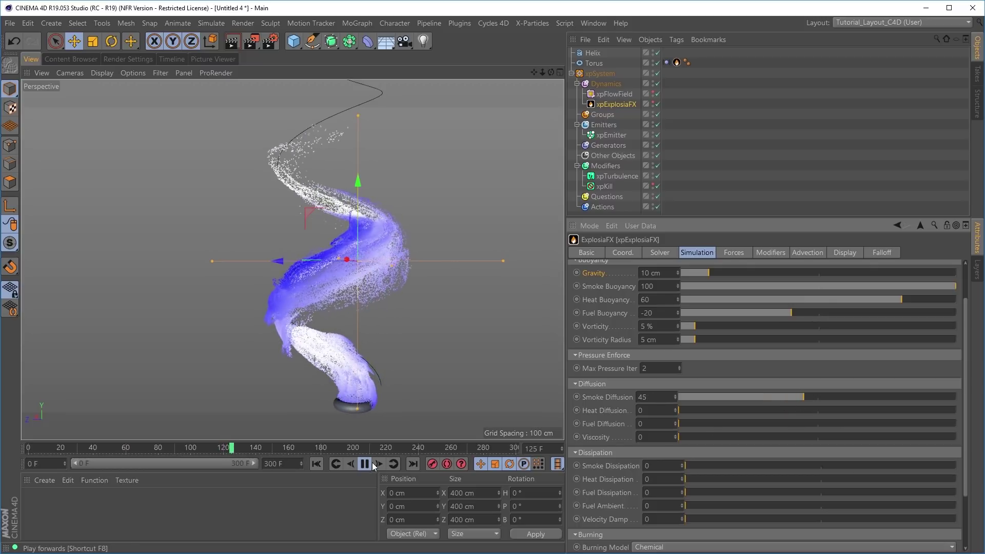
left_click(317, 464)
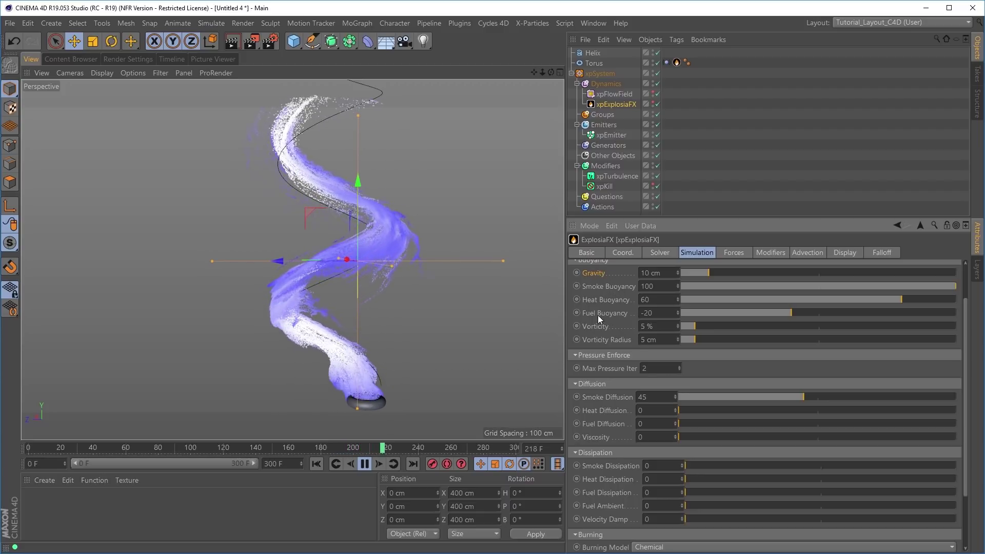
left_click(614, 94)
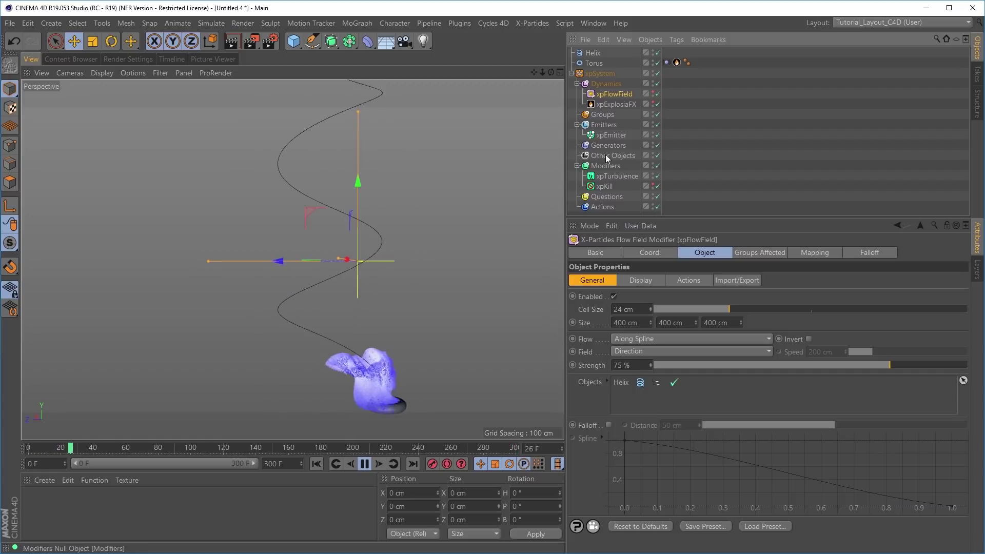
left_click(618, 104)
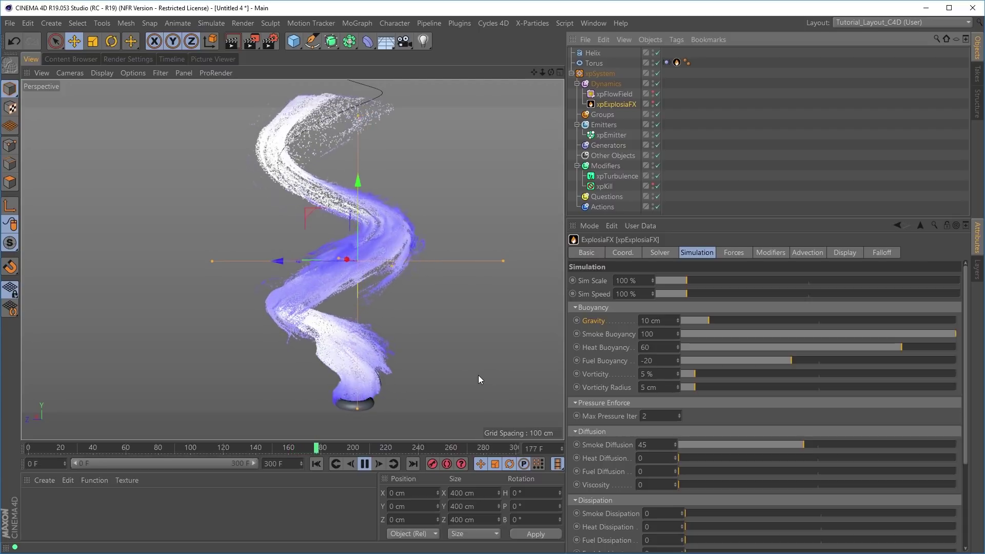
left_click(365, 464)
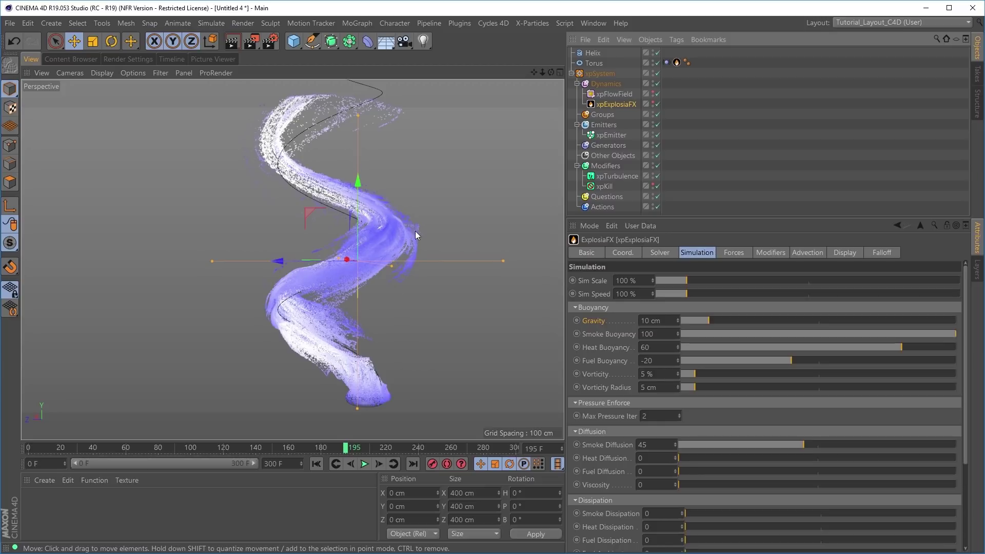
- Set the xpEmitter's Birthrate to 100000, replay from the first frame, inspect the stream from several sides, and pause playback
left_click(610, 135)
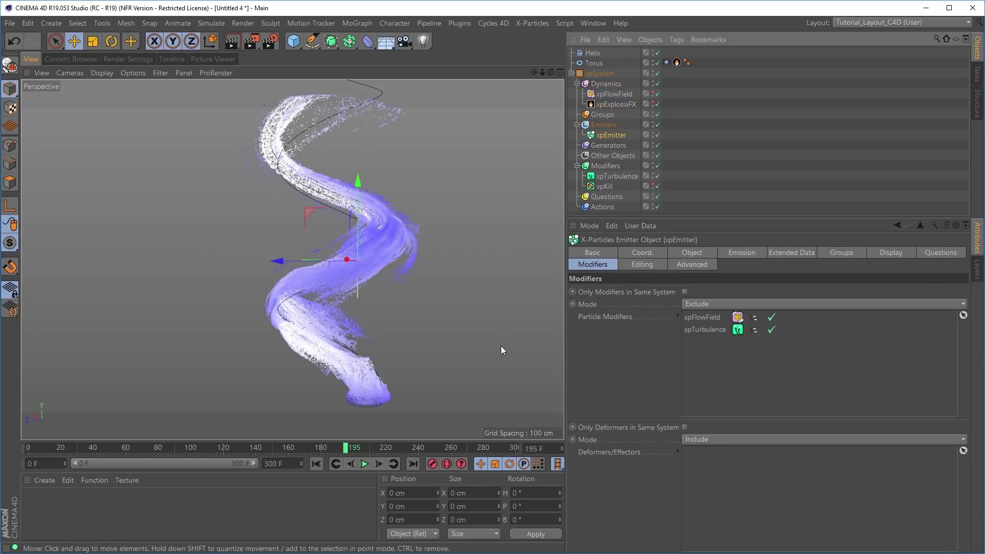
left_click(736, 254)
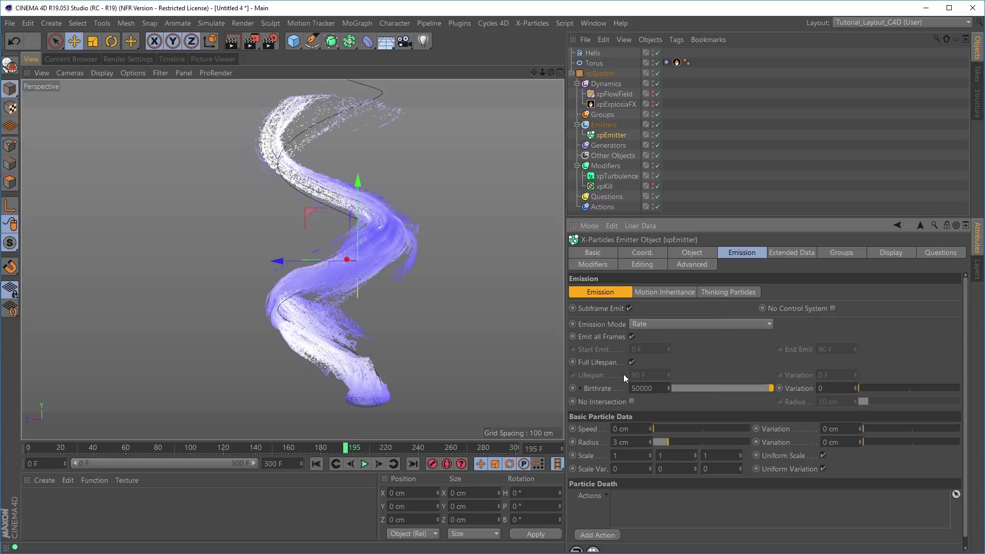
left_click(641, 390)
left_click(316, 463)
left_click(363, 463)
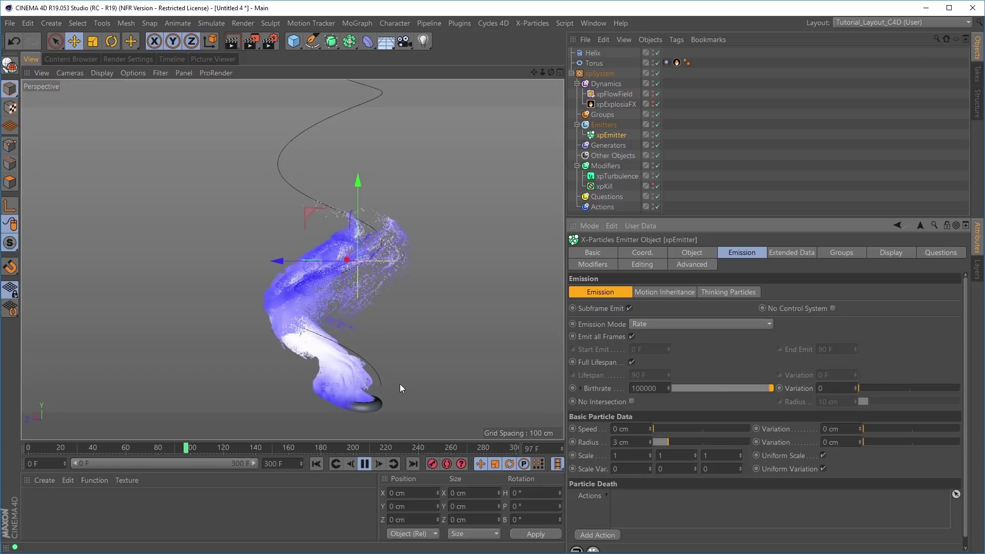
left_click_drag(355, 364, 404, 359, "alt")
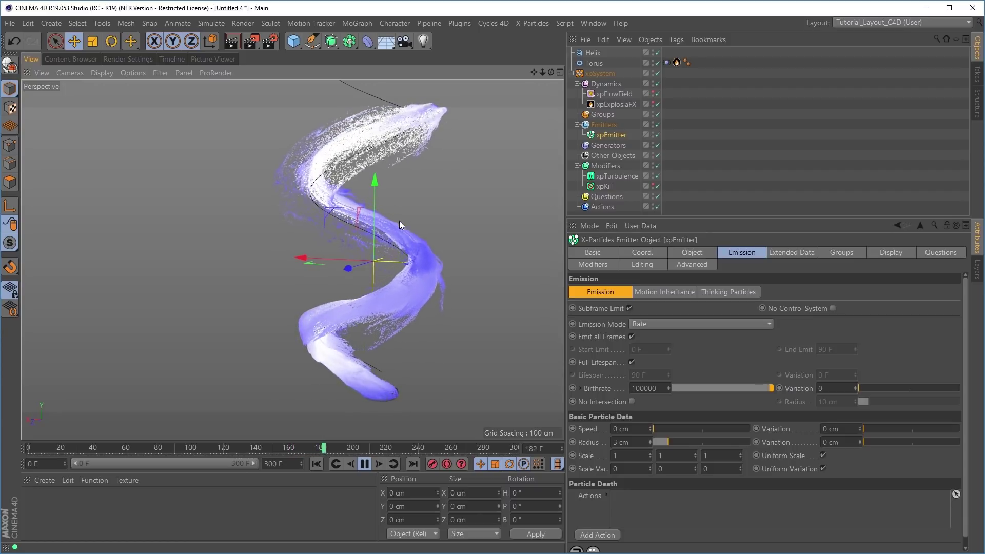
left_click_drag(357, 275, 368, 378, "alt")
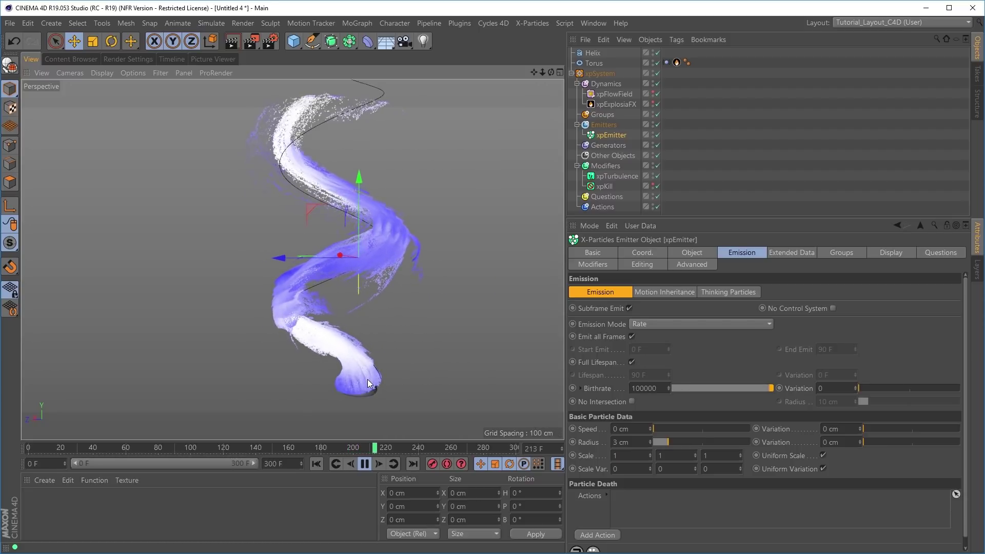
left_click(364, 463)
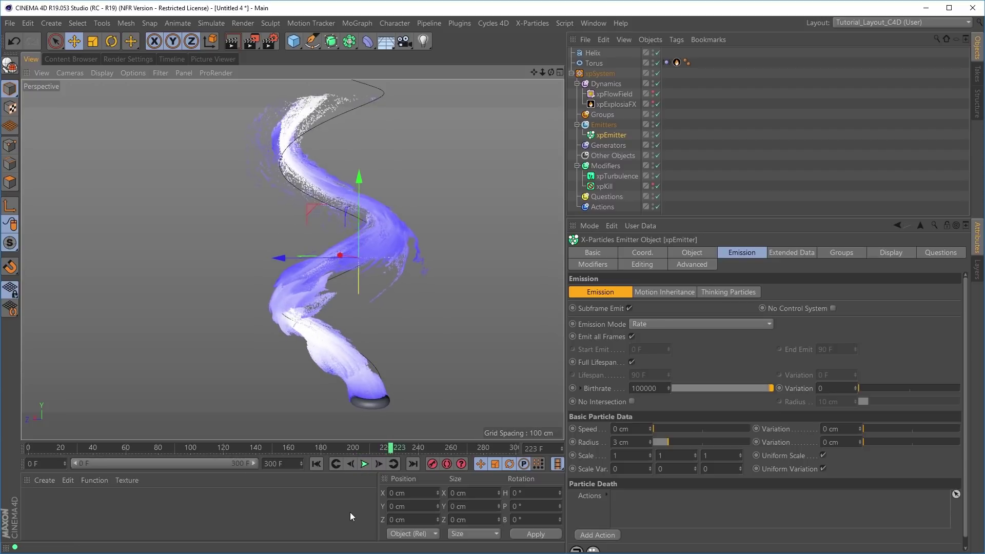
- Return to the first frame, set the xpEmitter's particle Radius to 1 cm, and replay the simulation to frame 60
left_click(316, 464)
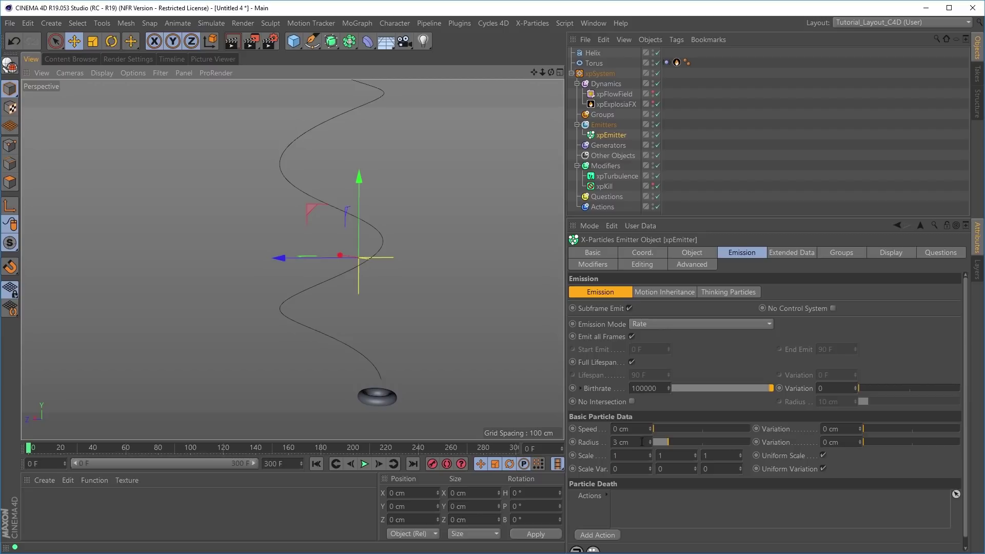
left_click(640, 442)
key("Return")
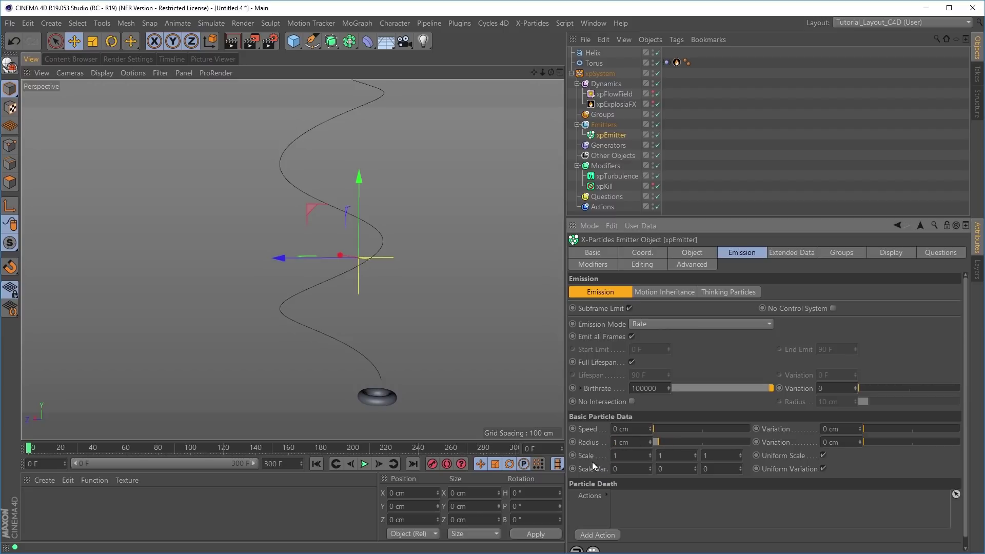
left_click(364, 464)
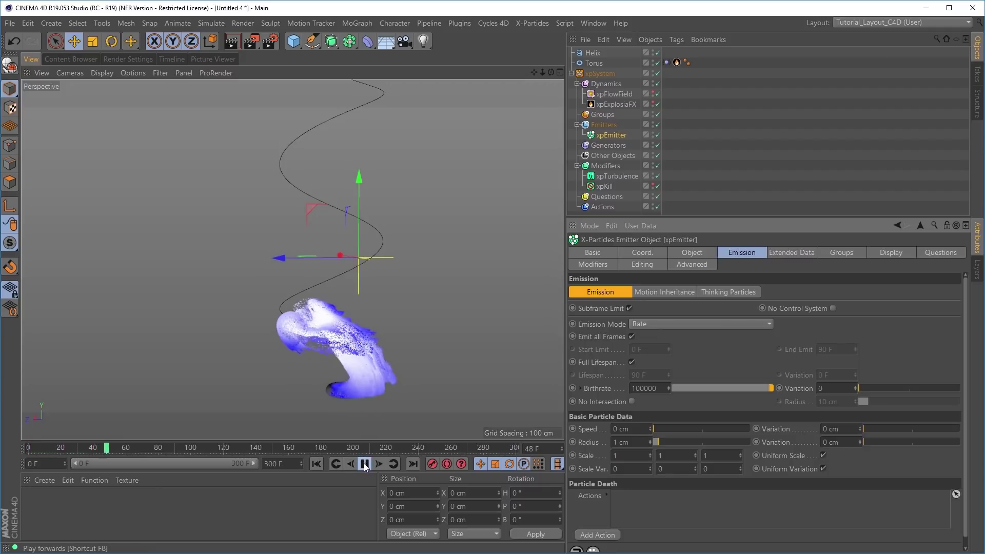
left_click(365, 464)
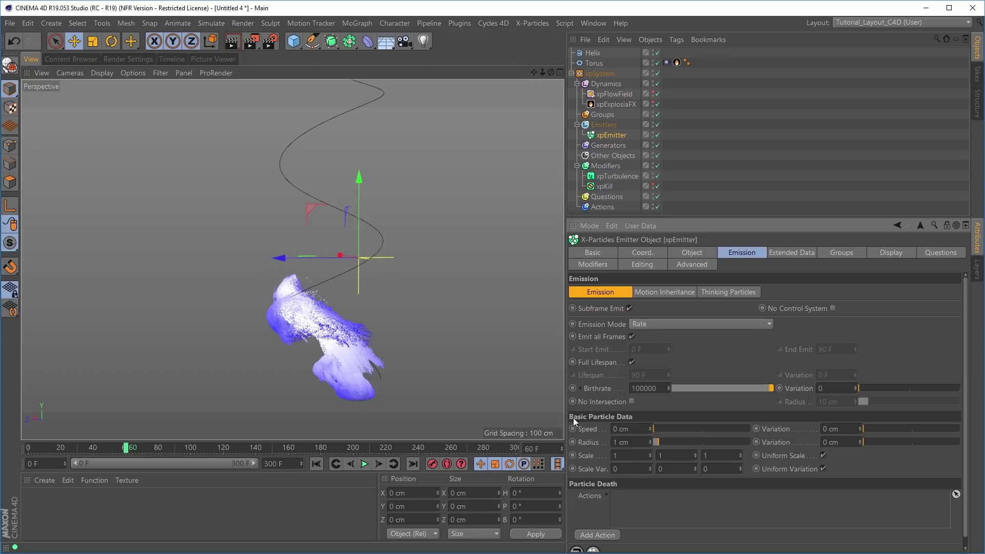
- Collapse the Dynamics, Emitters and Modifiers folders and add an xpCache object under Other Objects
middle_click_drag(402, 345, 368, 344, "alt")
left_click_drag(368, 350, 374, 343, "alt")
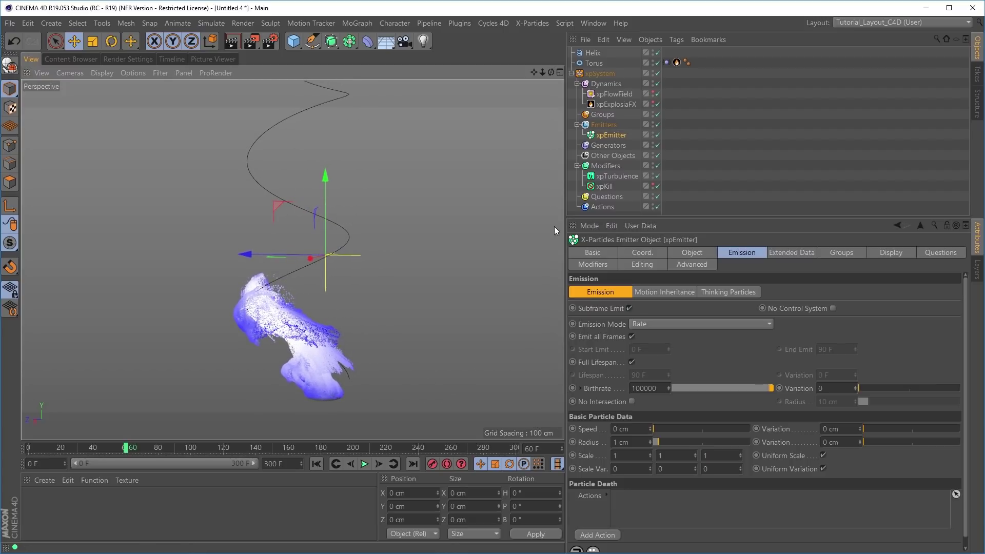
left_click(577, 166)
left_click(577, 125)
left_click(576, 84)
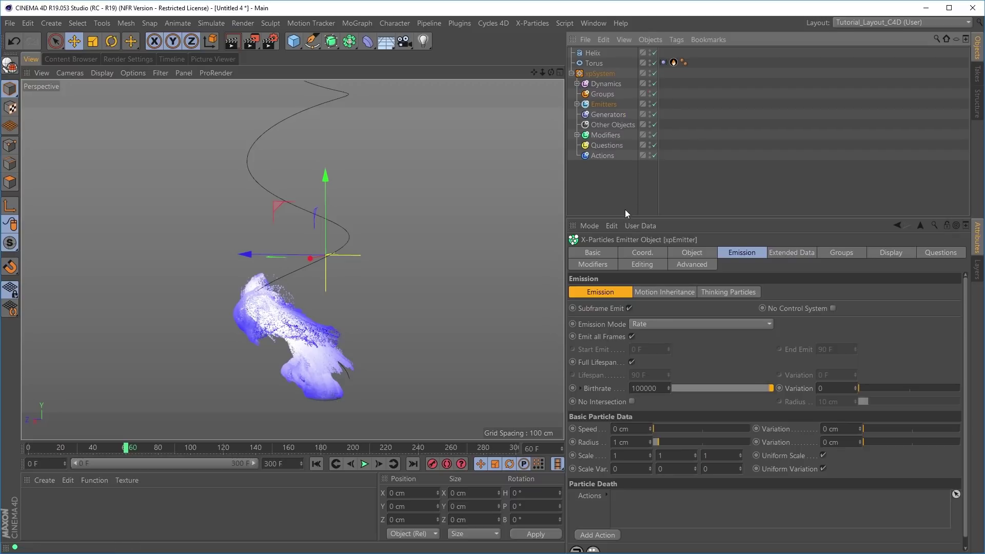
left_click(606, 125)
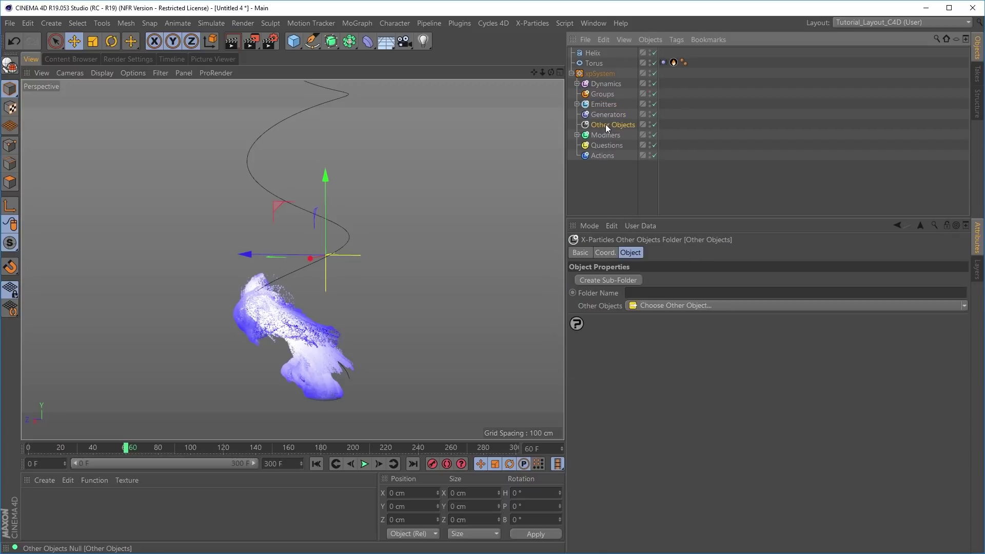
left_click(963, 306)
left_click(648, 332)
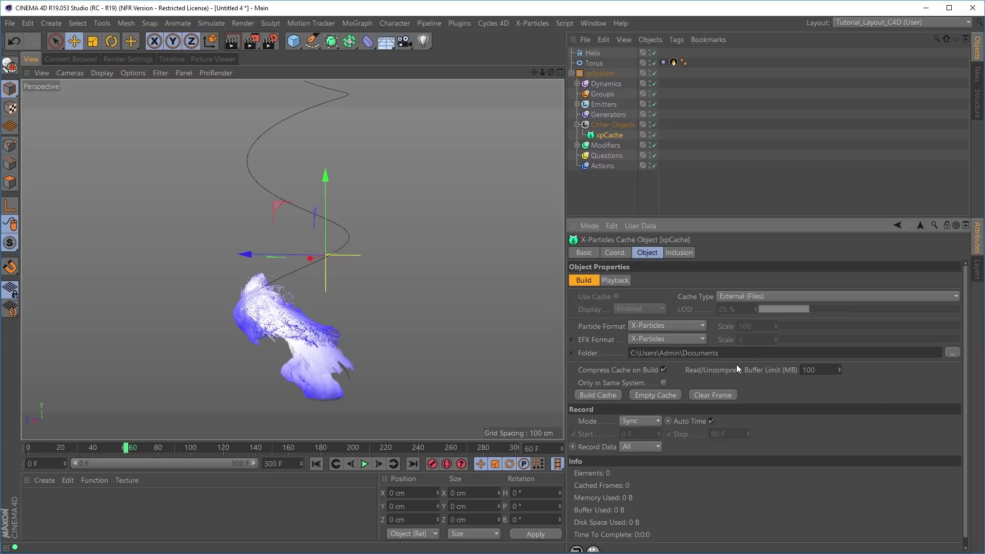
- Try the Internal (Memory) cache type on xpCache and switch back to External (Files)
left_click(743, 296)
left_click(734, 317)
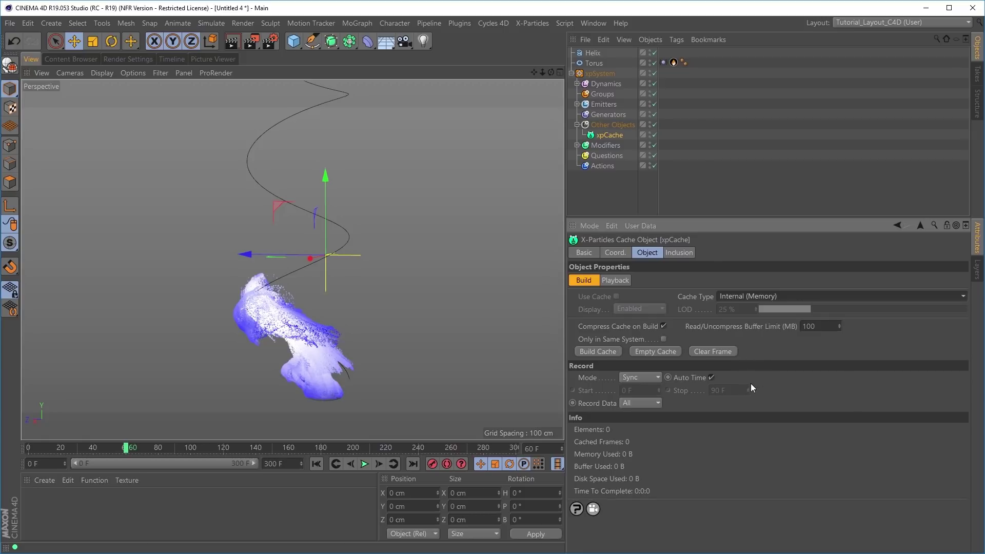
left_click(732, 298)
left_click(734, 309)
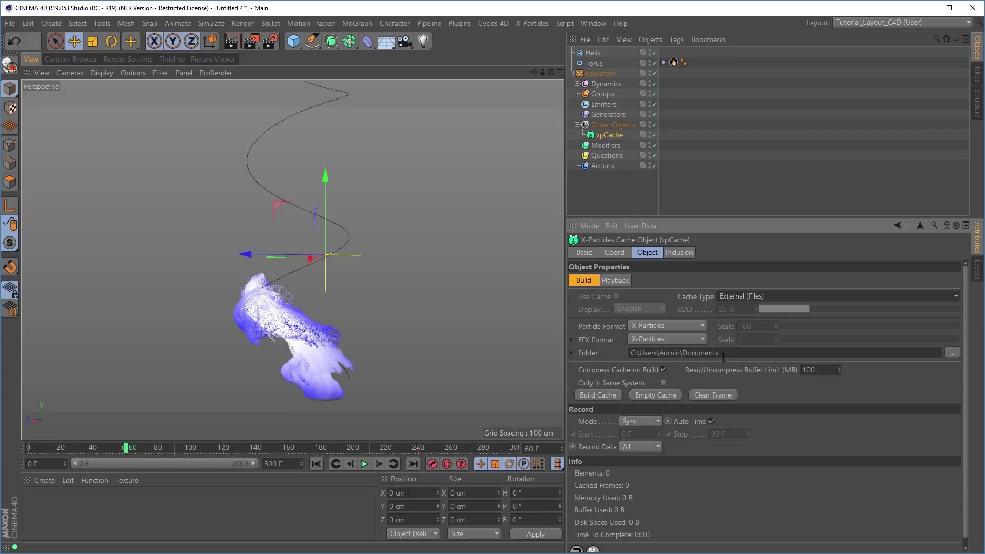
- Create a new folder named Water_Helix_Cache inside Documents and choose it as xpCache's storage folder
left_click(951, 353)
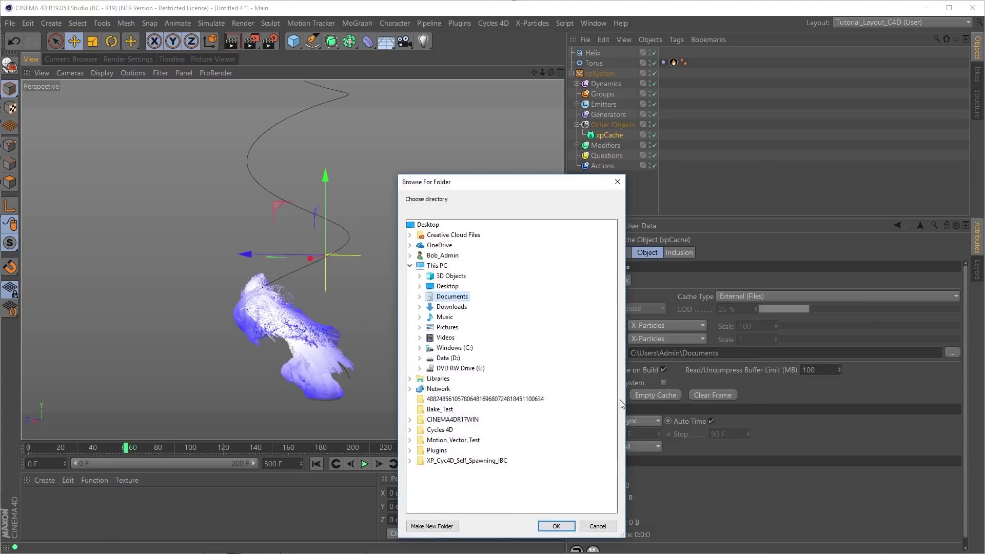
left_click(451, 258)
left_click(454, 330)
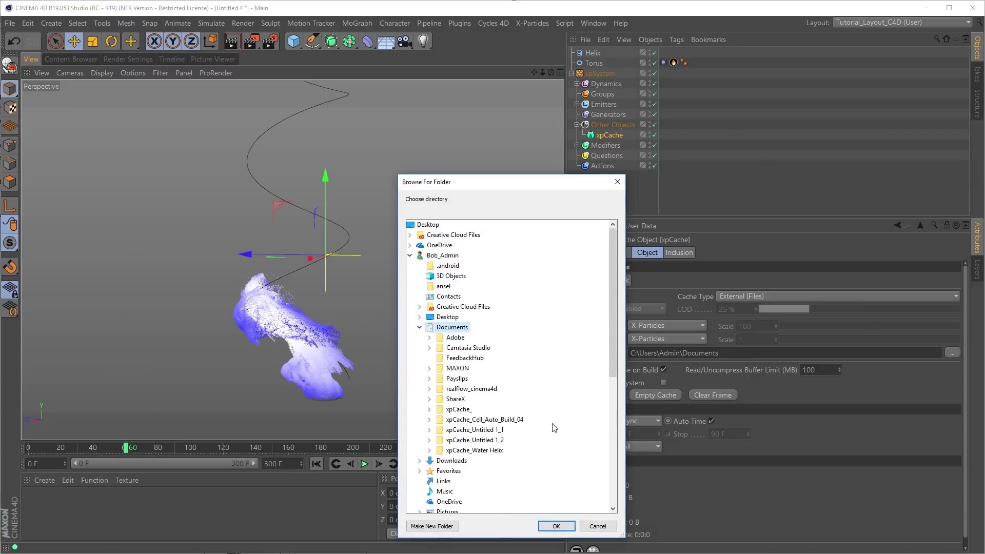
left_click(454, 526)
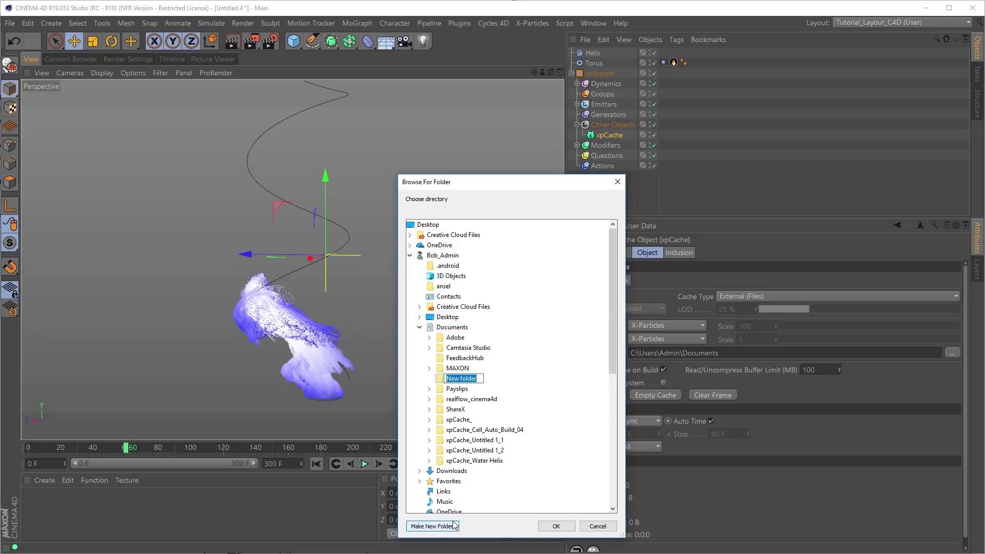
type("Water_Helix_Cache")
key("Return")
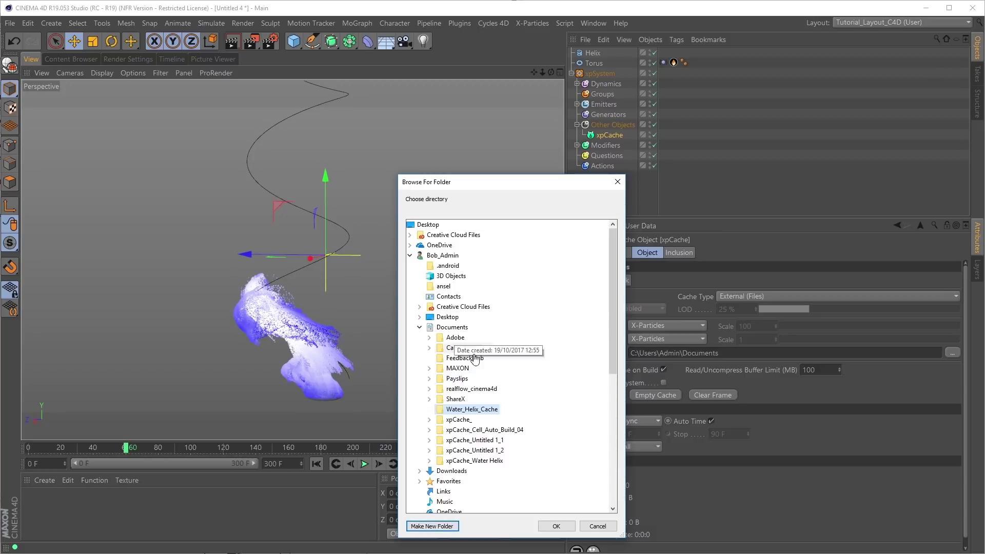
left_click(555, 525)
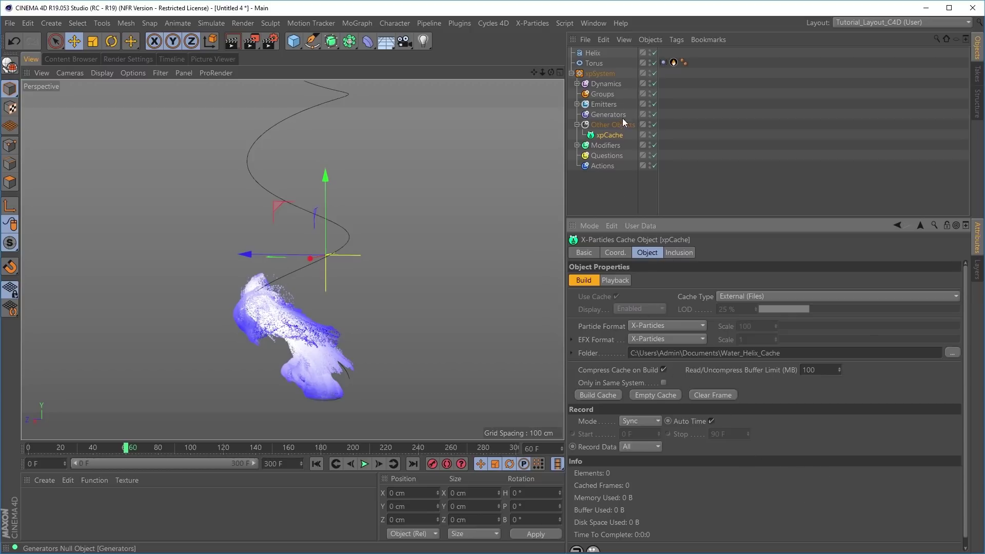
- Check the objects in the Dynamics folder and exclude EFX data from what xpCache records
left_click(576, 83)
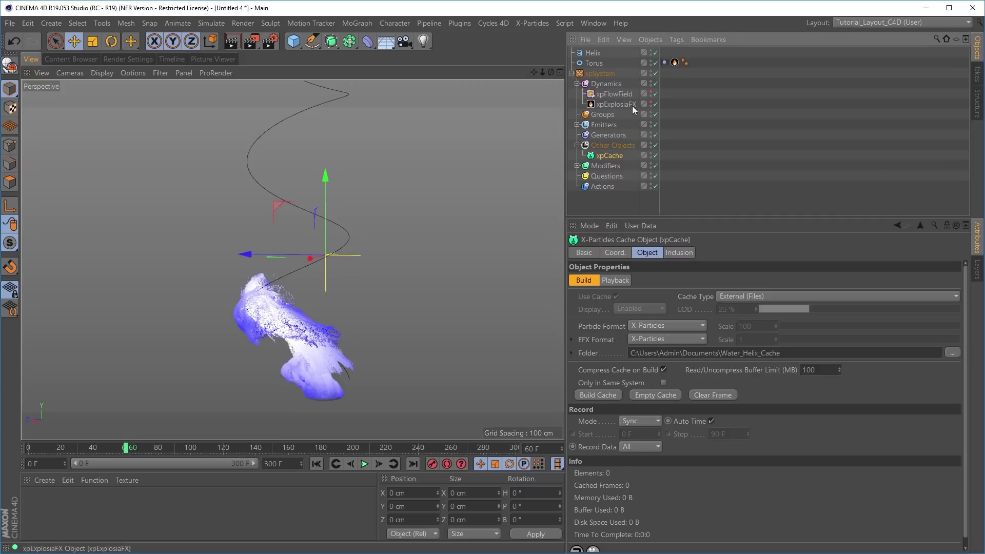
left_click(576, 83)
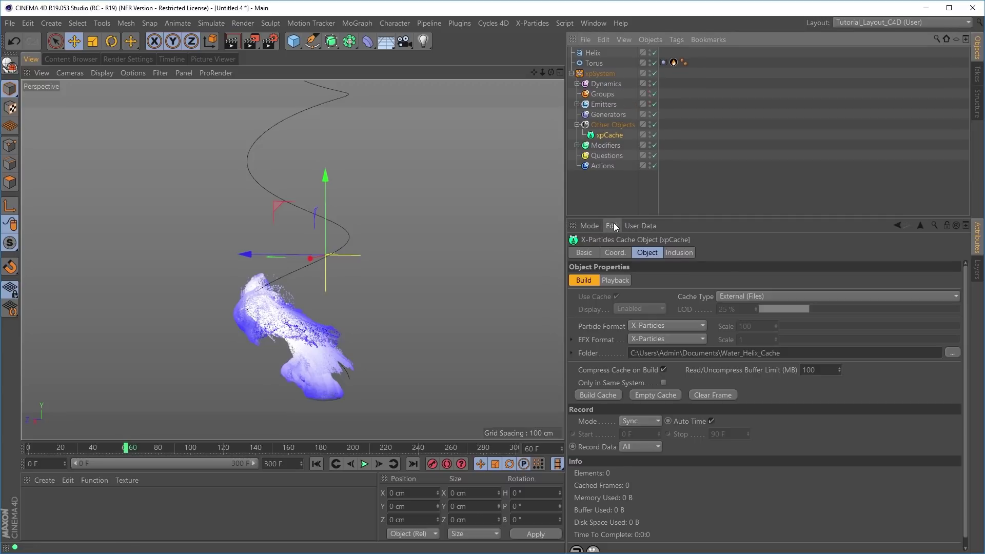
left_click(677, 253)
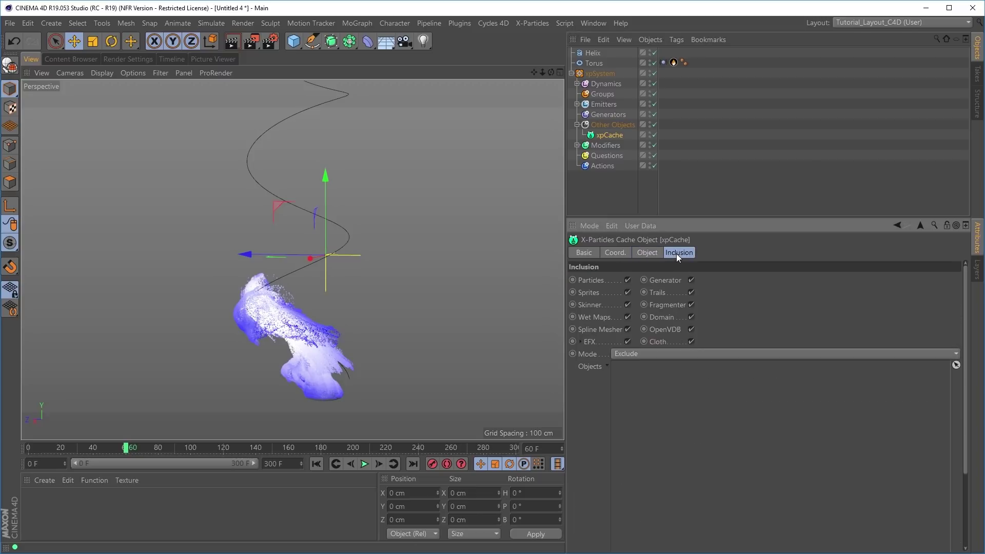
left_click(628, 342)
- Return to the first frame and build the xpCache simulation cache
left_click(646, 253)
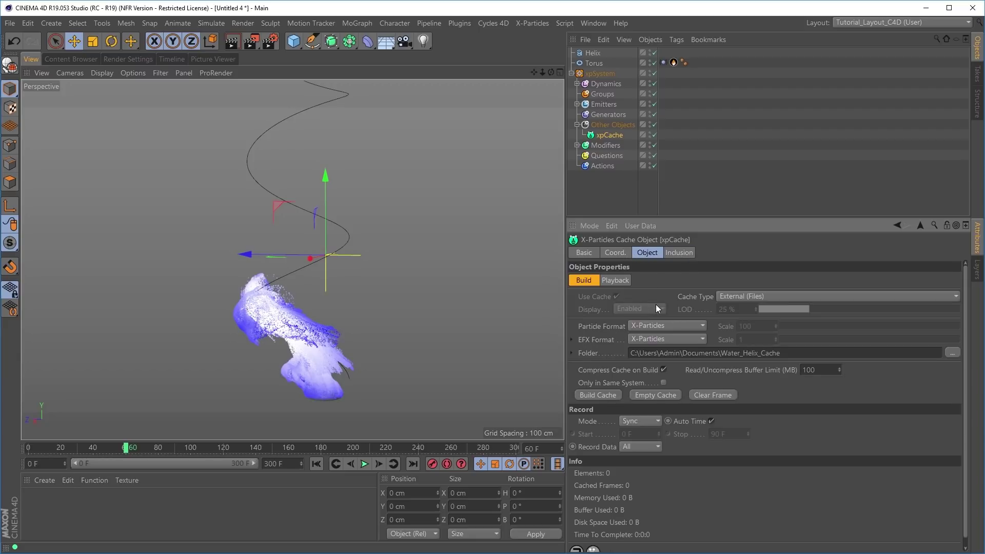
left_click(317, 464)
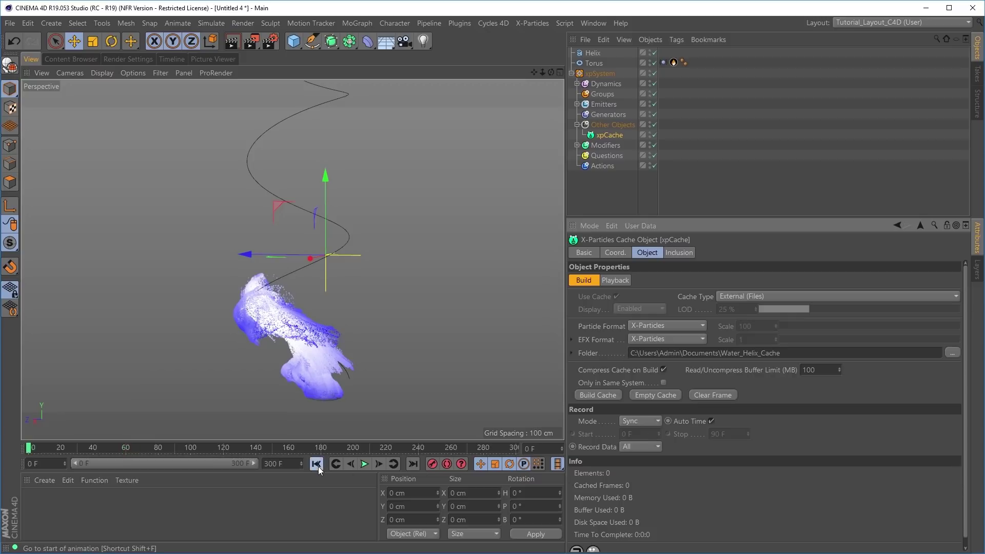
left_click(602, 395)
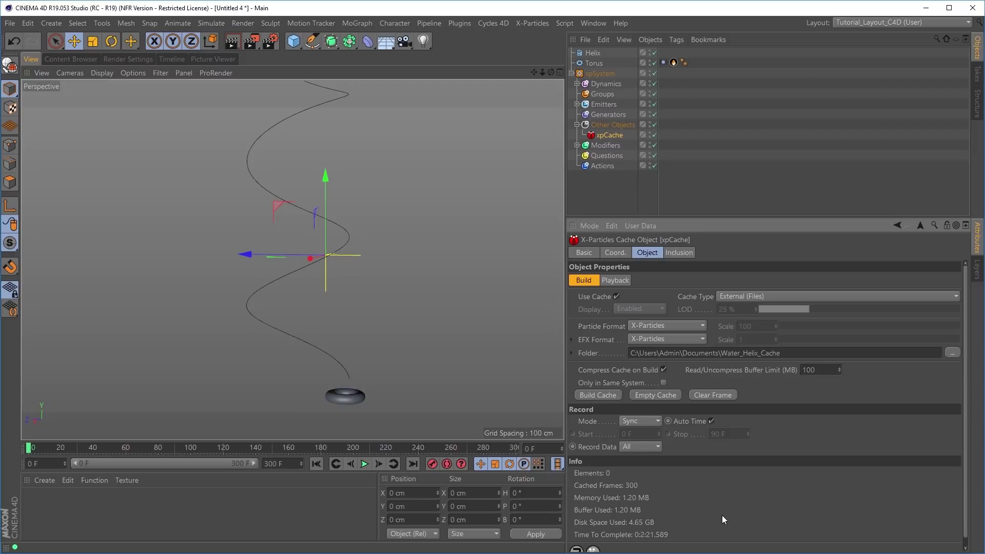
- Disable xpExplosiaFX and xpFlowField, and scrub the cached simulation to frame 200
left_click(576, 84)
left_click(654, 104)
left_click(655, 94)
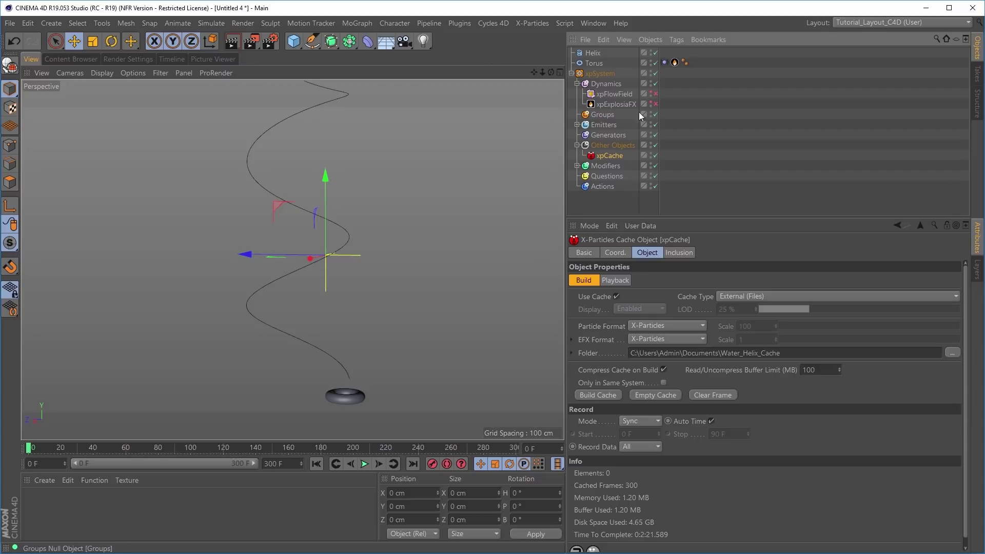
left_click(576, 84)
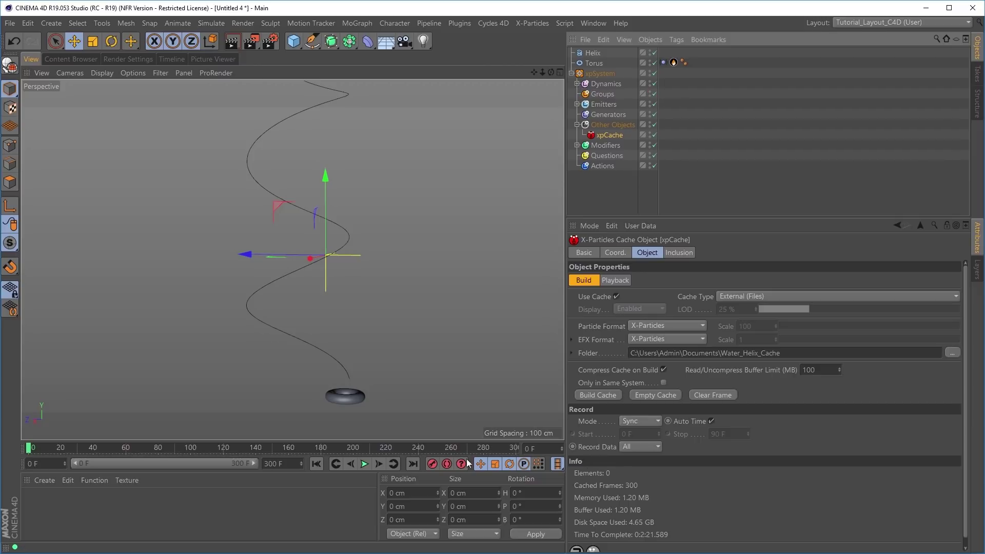
left_click_drag(67, 444, 352, 452)
mouse_move(308, 290)
left_mouse_down("alt")
mouse_move(457, 286)
mouse_move(478, 267)
mouse_move(334, 244)
mouse_move(252, 265)
mouse_move(311, 313)
mouse_move(319, 303)
mouse_move(309, 267)
mouse_move(309, 291)
left_mouse_up("alt")
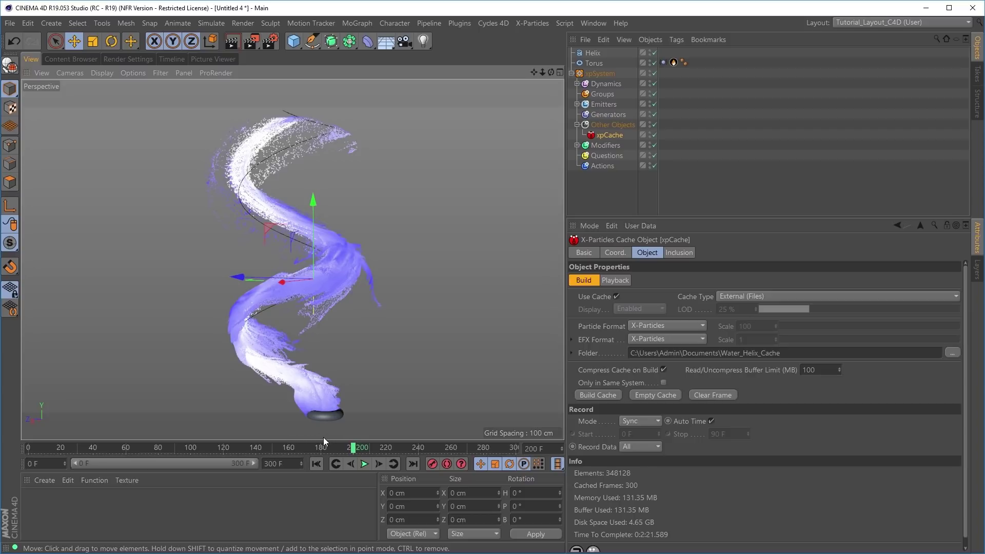
- Add an xpOVDBMesher under Generators and assign the xpEmitter as its source
left_click(577, 125)
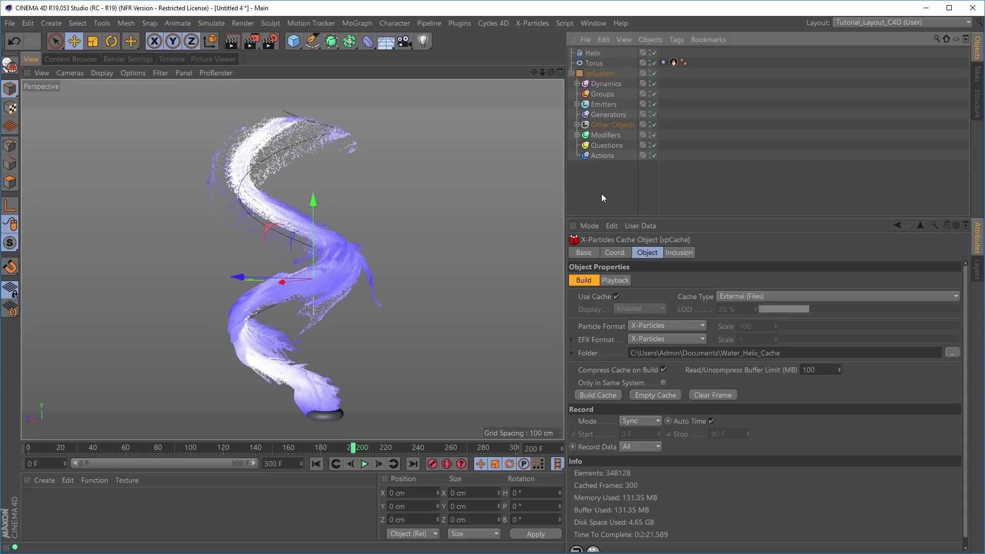
left_click(606, 114)
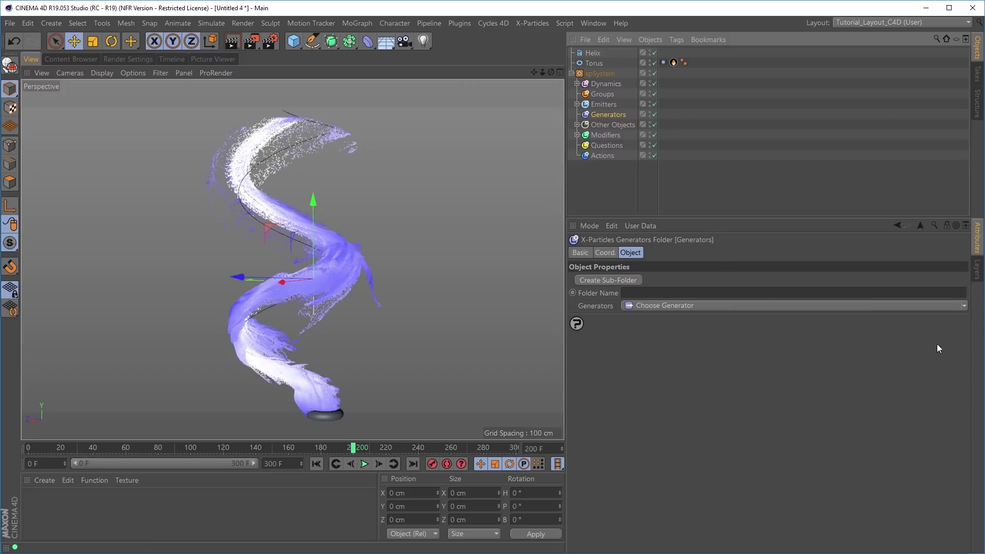
left_click(963, 306)
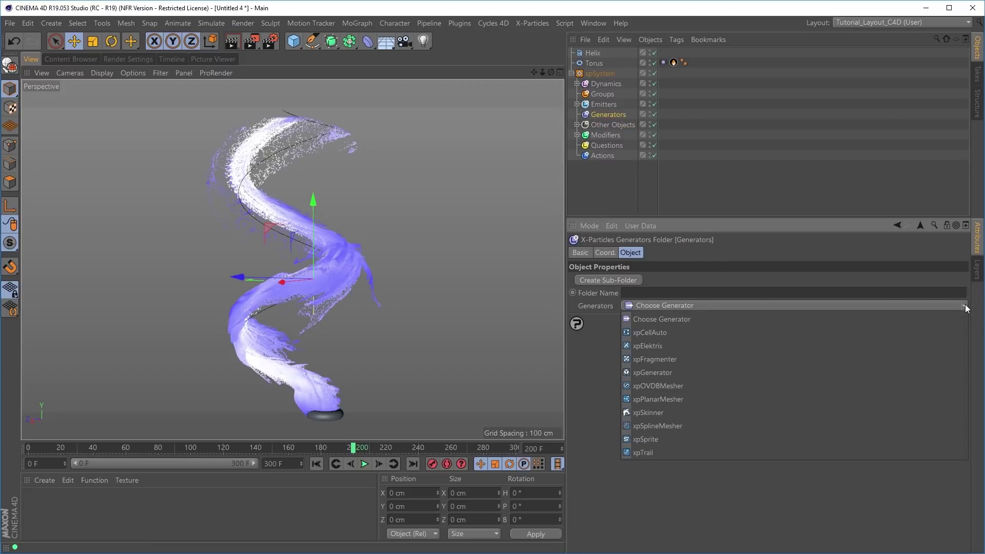
left_click(661, 384)
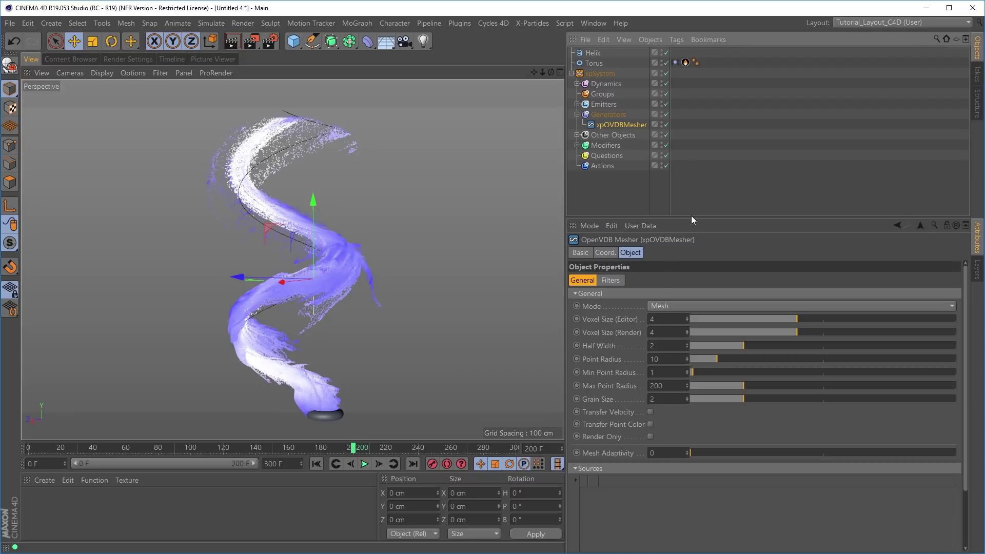
left_click_drag(690, 216, 700, 187)
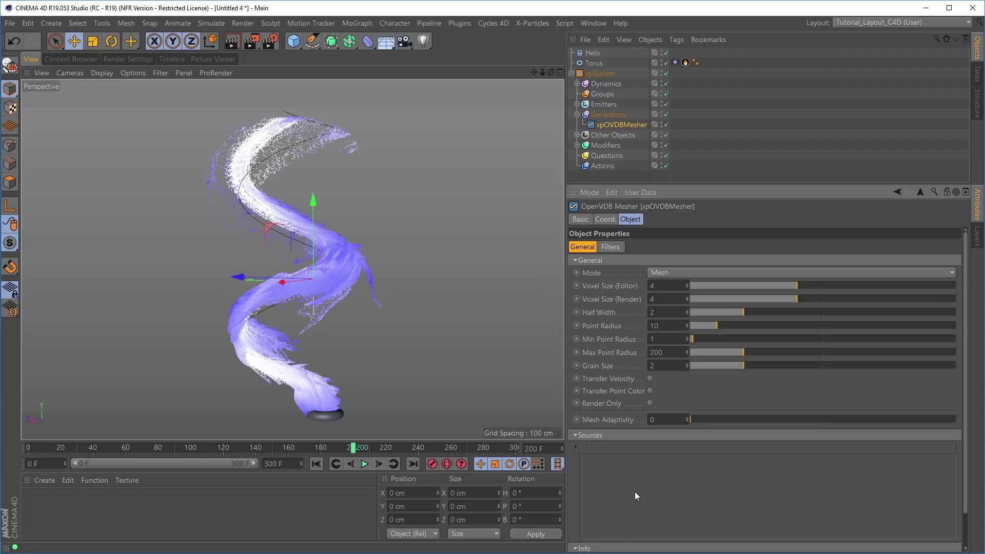
left_click(577, 104)
left_click_drag(611, 114, 655, 469)
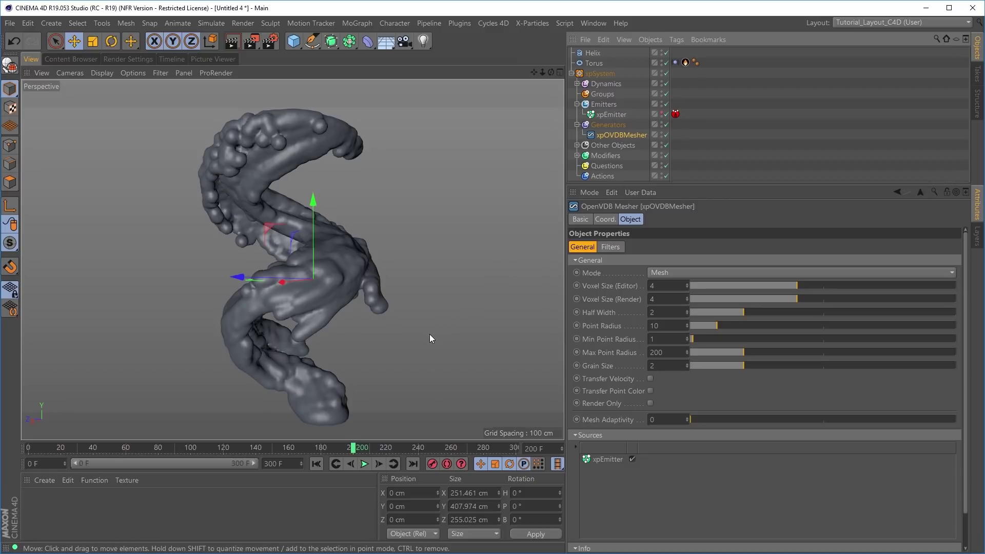
- Display the mesh with Gouraud Shading (Lines) and inspect its polygon density up close
key("n")
key("b")
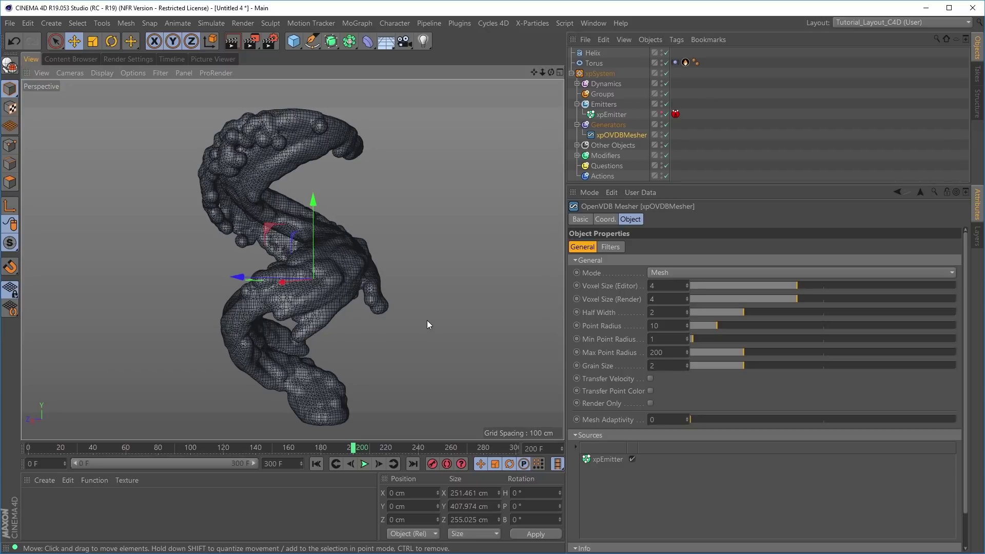
right_click_drag(309, 274, 437, 269, "alt")
mouse_move(404, 308)
left_mouse_down("alt")
mouse_move(371, 297)
mouse_move(327, 303)
mouse_move(351, 327)
mouse_move(389, 310)
left_mouse_up("alt")
right_click_drag(388, 306, 275, 271, "alt")
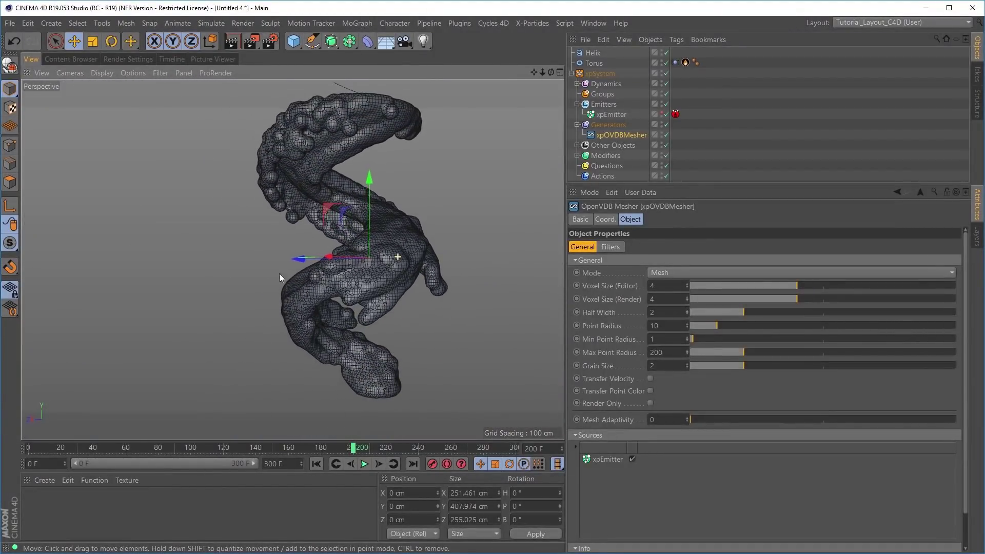
- Play the meshed simulation forward to frame 216, pause, and inspect the shaded surface from several sides
left_click(365, 463)
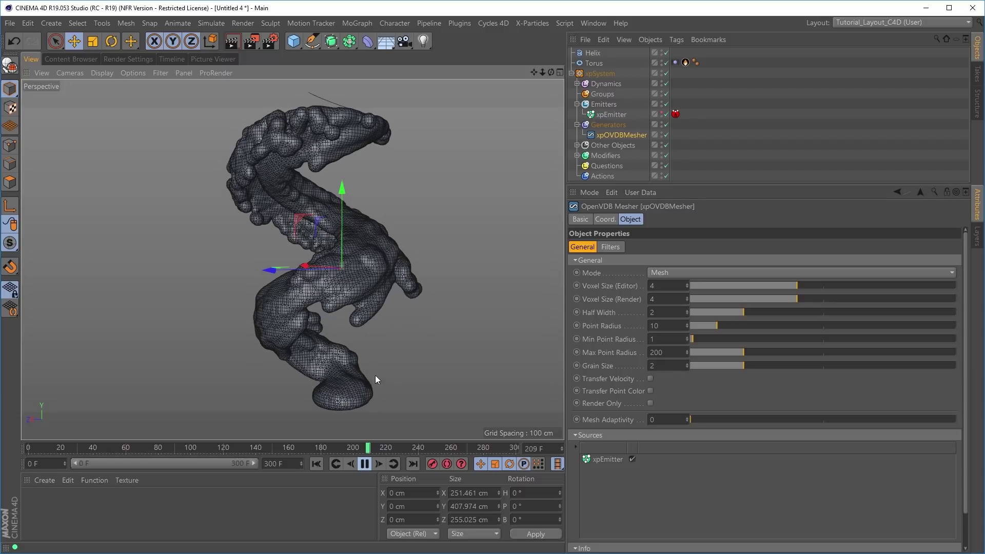
left_click(366, 468)
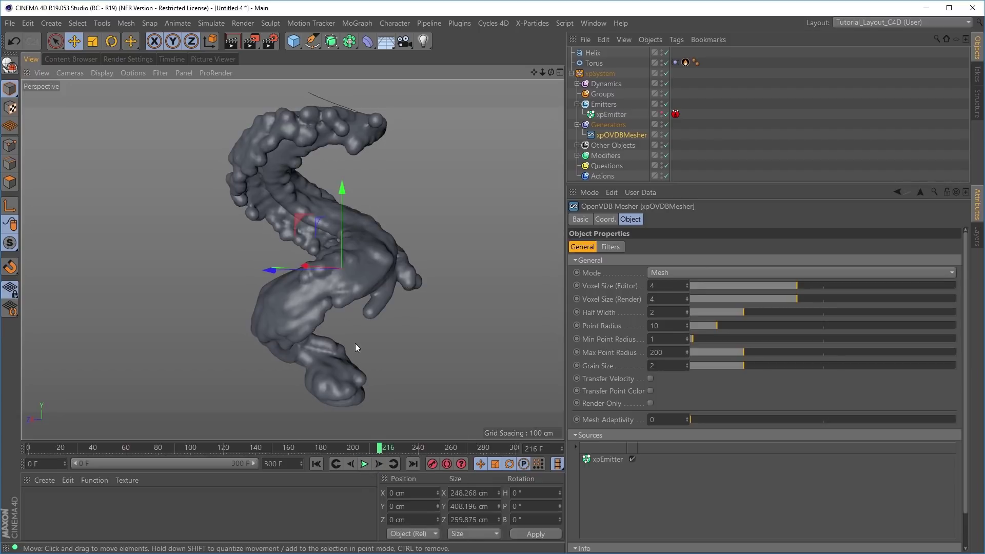
mouse_move(321, 268)
left_mouse_down("alt")
mouse_move(350, 269)
mouse_move(339, 274)
left_mouse_up("alt")
right_click_drag(319, 286, 355, 276, "alt")
left_click_drag(318, 286, 361, 257, "alt")
right_click_drag(361, 256, 330, 270, "alt")
mouse_move(341, 287)
left_mouse_down("alt")
mouse_move(347, 270)
mouse_move(339, 289)
left_mouse_up("alt")
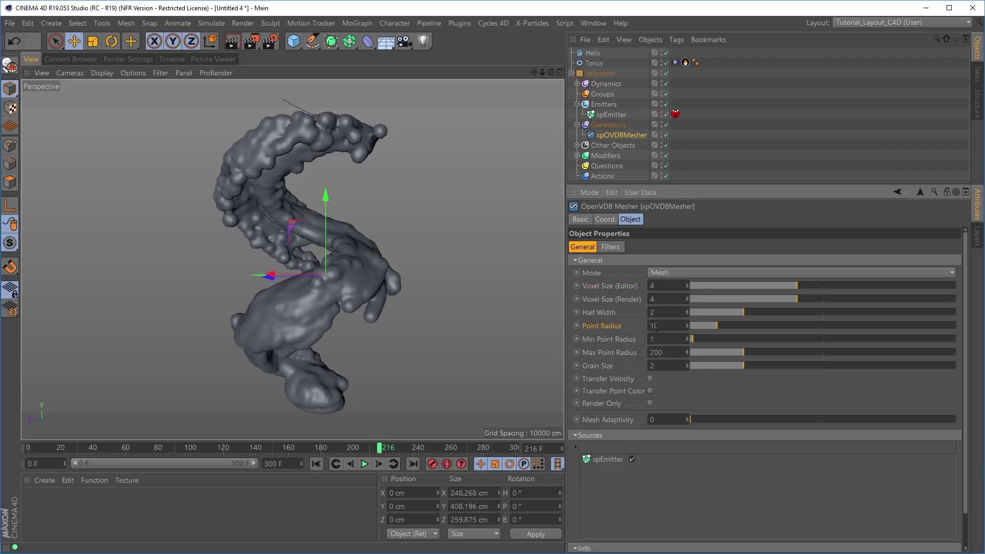
- Check the xpEmitter's particle radius and set xpOVDBMesher's Point Radius to 5
left_click(609, 115)
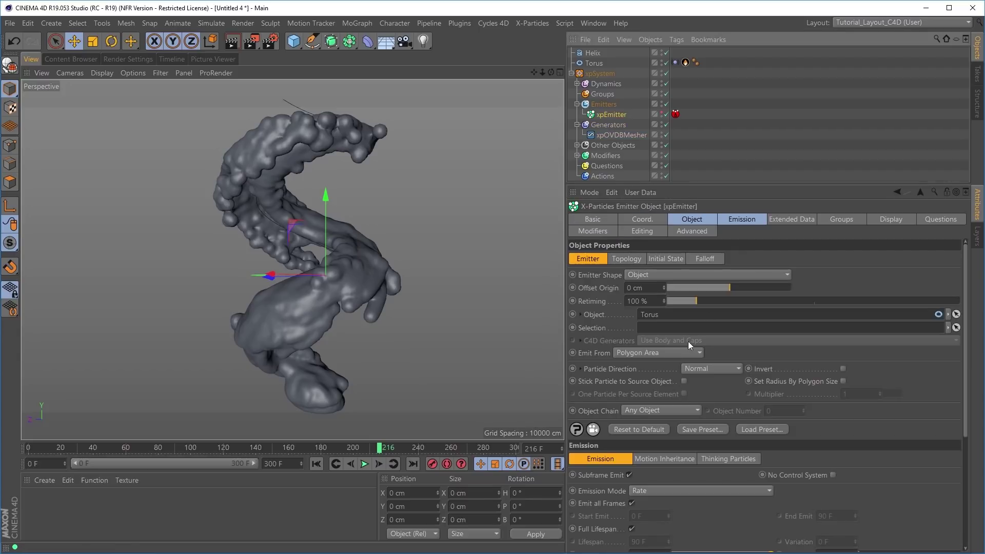
left_click(738, 218)
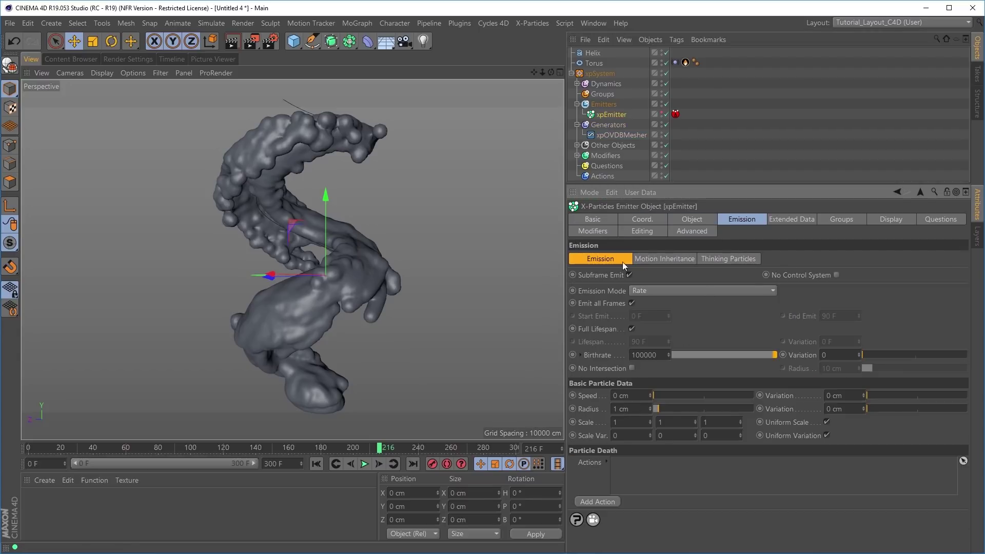
left_click(617, 135)
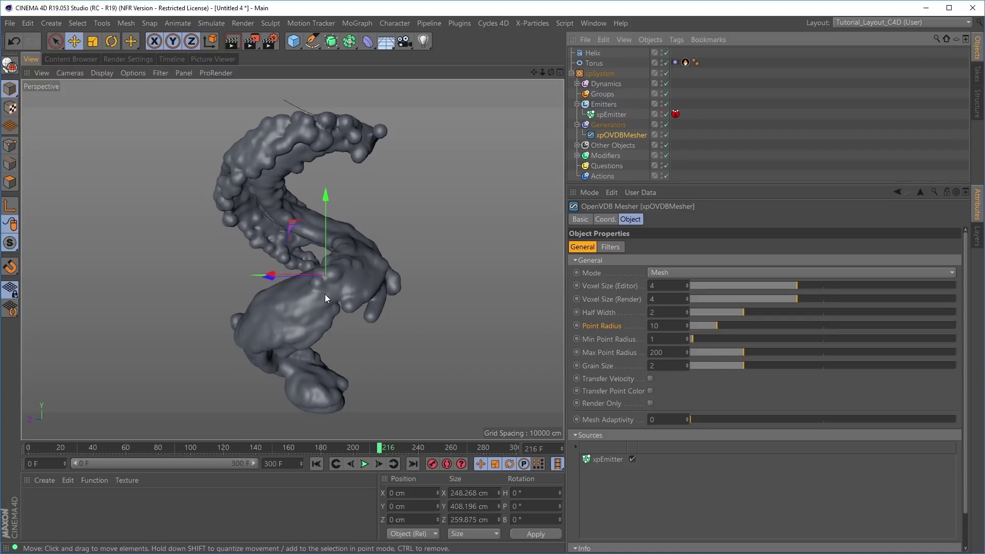
left_click(711, 325)
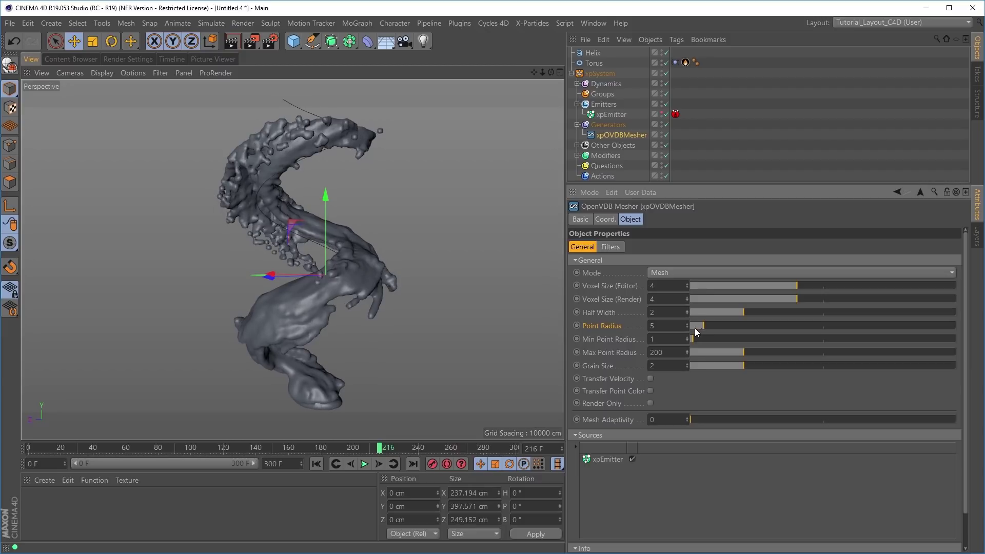
- Set xpOVDBMesher's Point Radius to 4
scroll(331, 287, "up", 3)
left_click_drag(297, 298, 305, 259, "alt")
scroll(329, 262, "down", 3)
mouse_move(303, 259)
right_mouse_down("alt")
mouse_move(328, 262)
mouse_move(312, 260)
right_mouse_up("alt")
left_click_drag(292, 259, 349, 293, "alt")
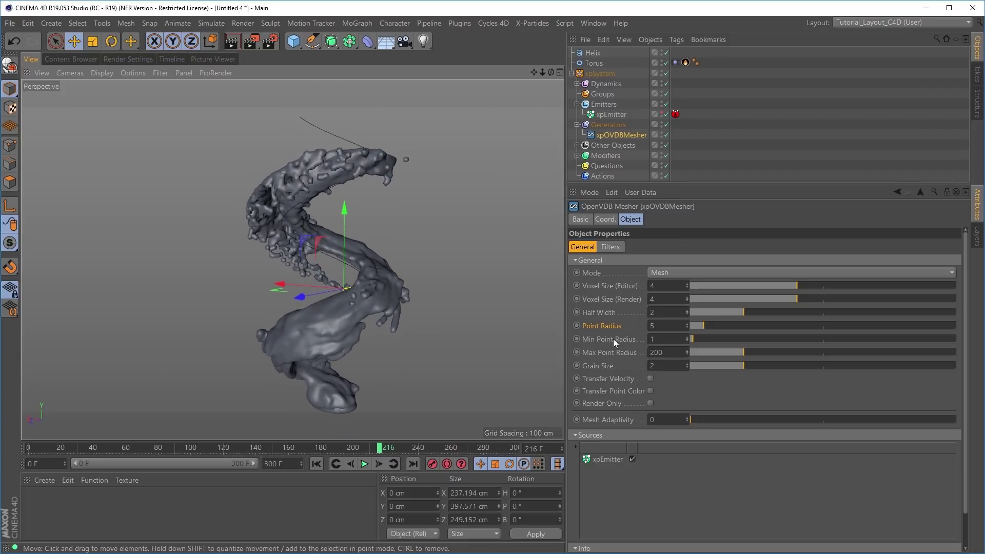
left_click(686, 328)
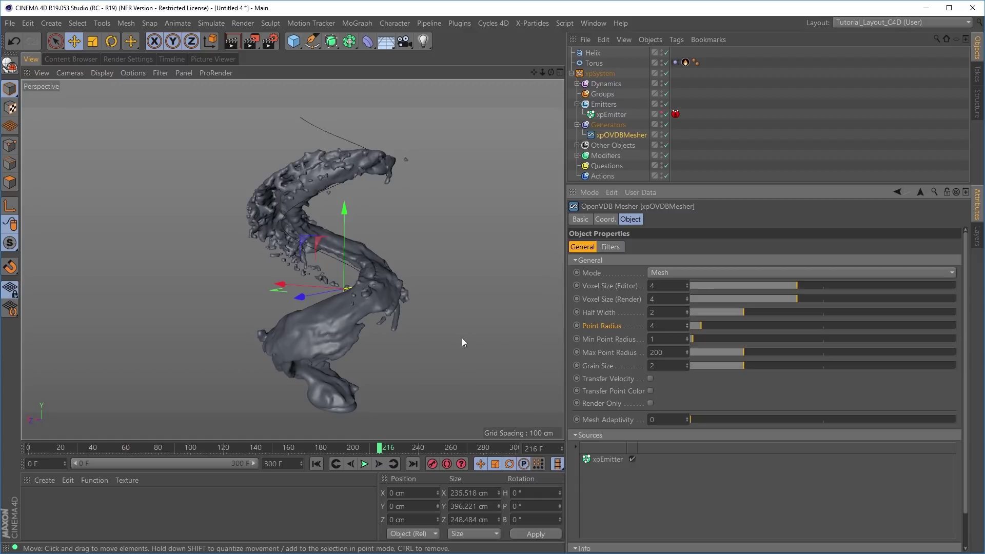
- Display the mesh with Gouraud Shading (Lines) and examine the polygons on the middle bend of the helix up close
key("n")
key("b")
right_click_drag(341, 303, 425, 289, "alt")
left_click_drag(374, 325, 362, 297, "alt")
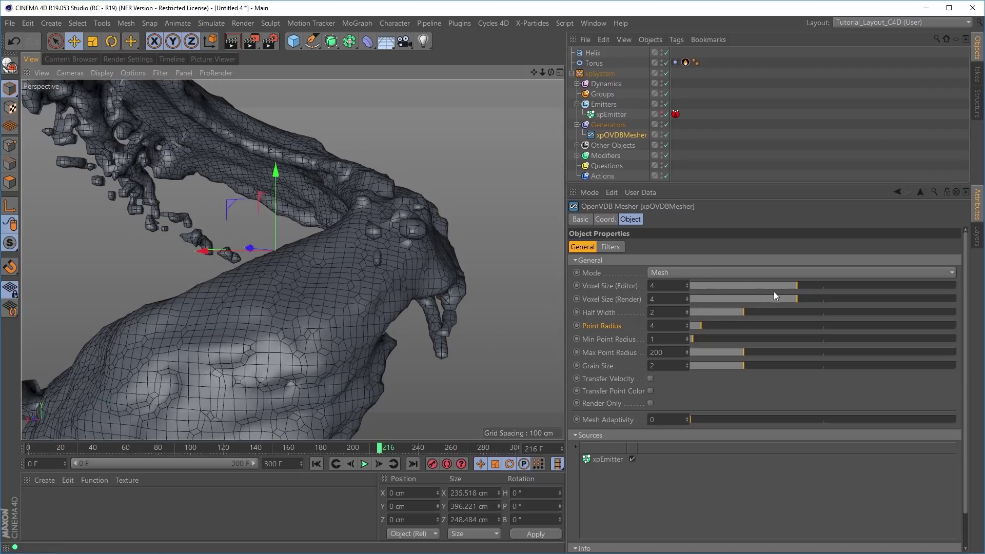
- Try Voxel Size (Editor) values of 1.3, 2.8, 3.9 and 4.6, ending on 1.6
left_click_drag(781, 287, 774, 286)
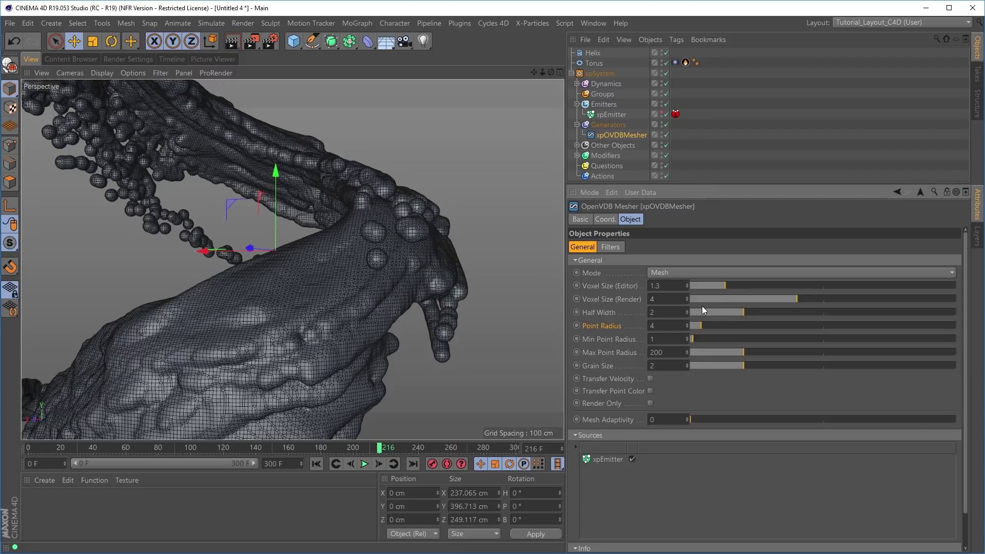
left_click(743, 284)
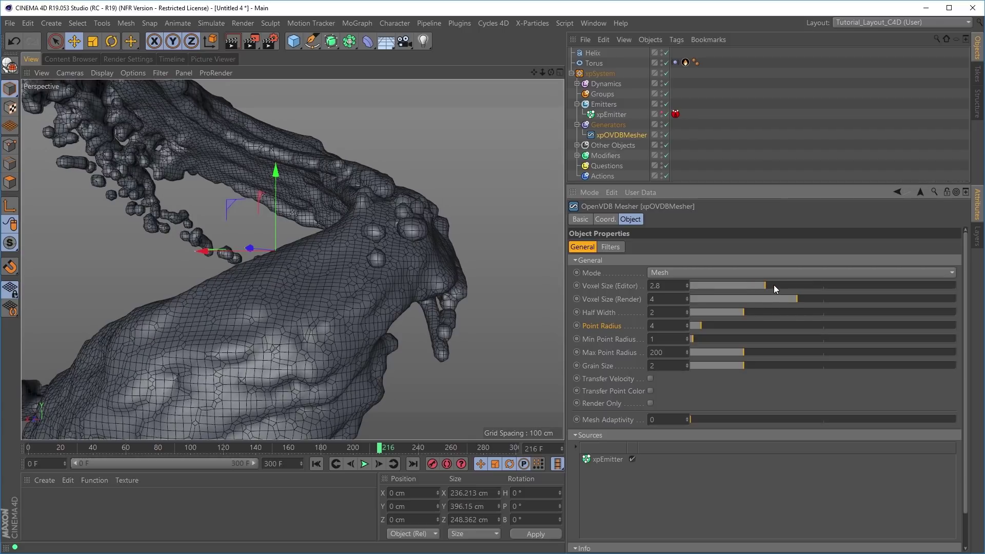
mouse_move(788, 288)
left_mouse_down()
mouse_move(810, 286)
mouse_move(793, 286)
left_mouse_up()
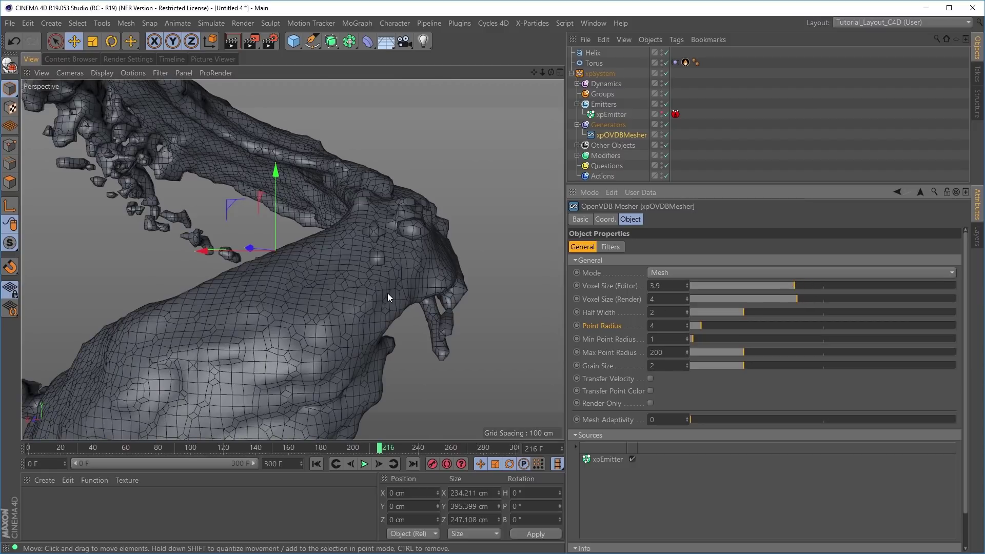
left_click_drag(809, 285, 869, 282)
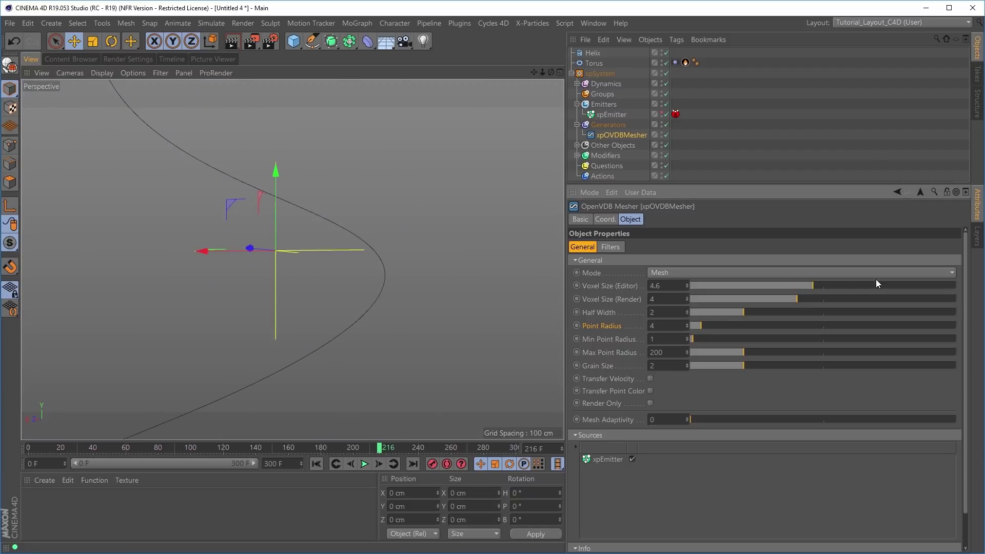
left_click(734, 285)
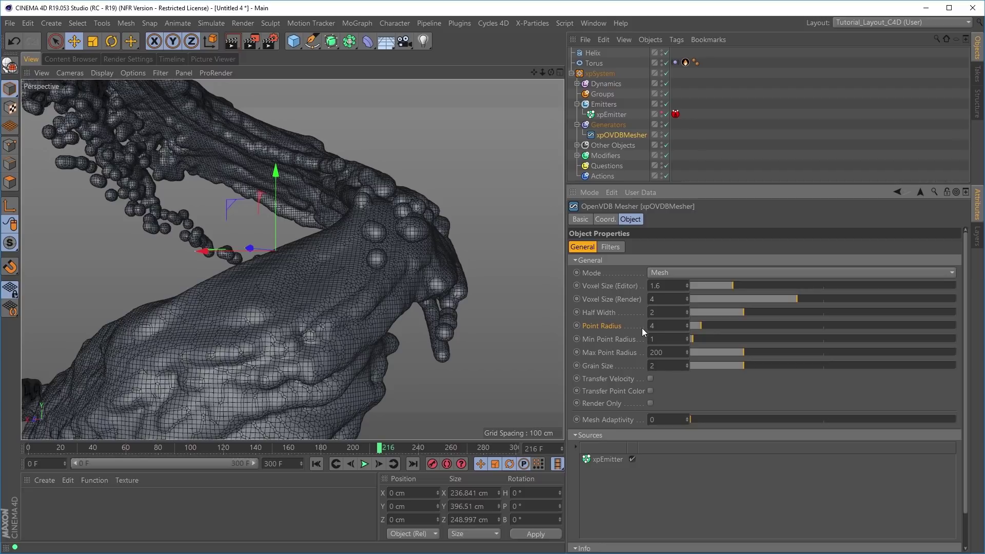
- Set the Point Radius to 2 and view the whole water mesh with plain Gouraud Shading
left_click_drag(655, 326, 643, 330)
type("2")
key("Return")
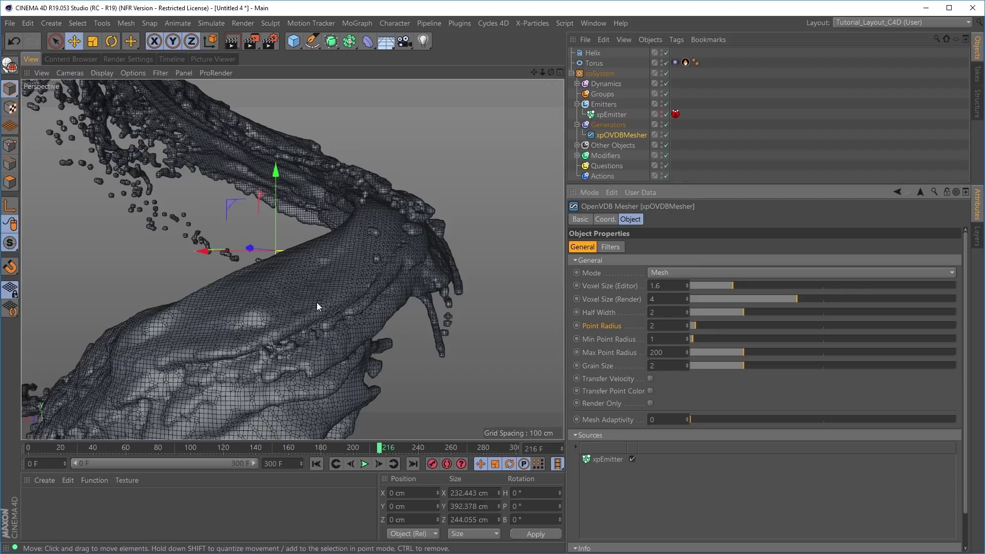
key("n")
key("a")
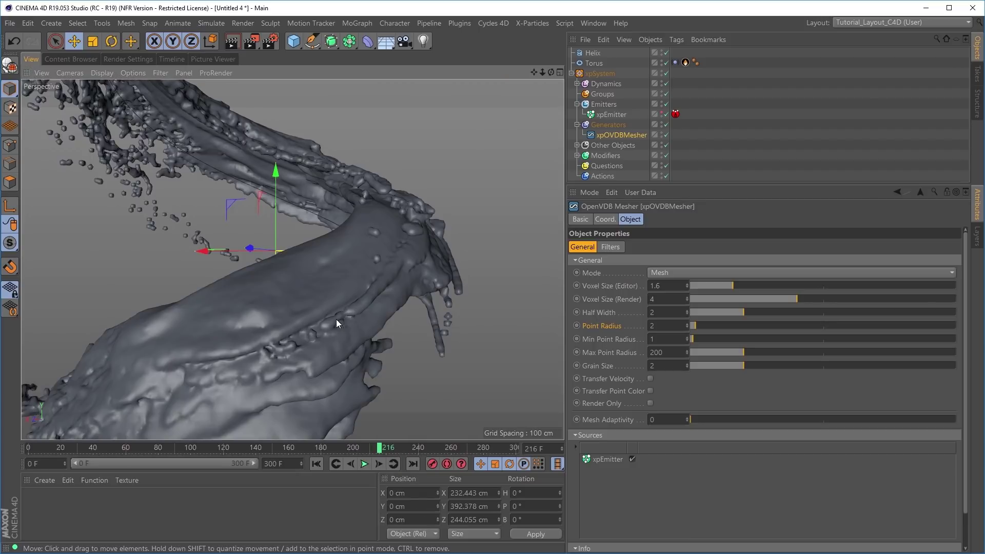
right_click_drag(365, 297, 318, 319, "alt")
left_click_drag(316, 328, 387, 349, "alt")
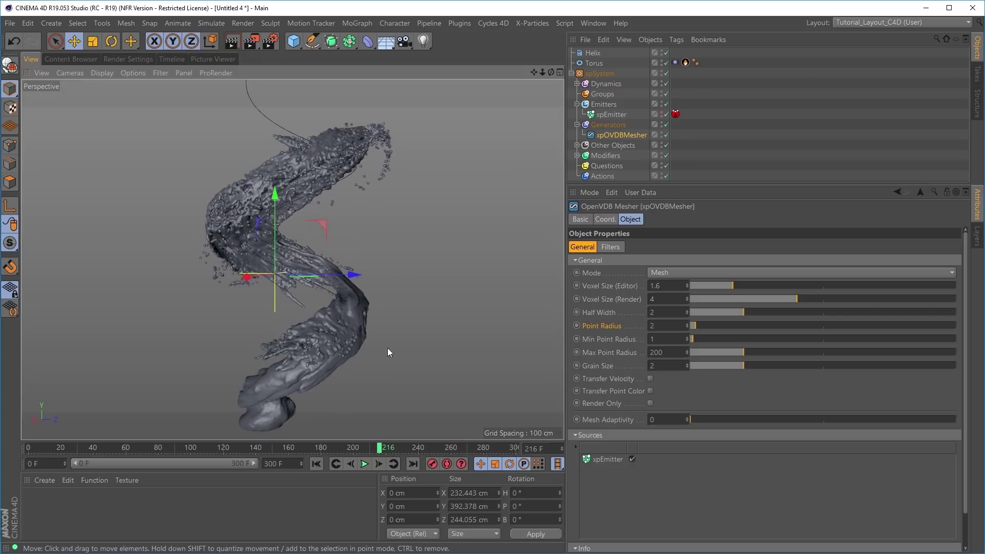
- Set both the Voxel Size (Editor) and the Point Radius to 1
left_click(661, 326)
left_click(664, 285)
type("1")
key("Return")
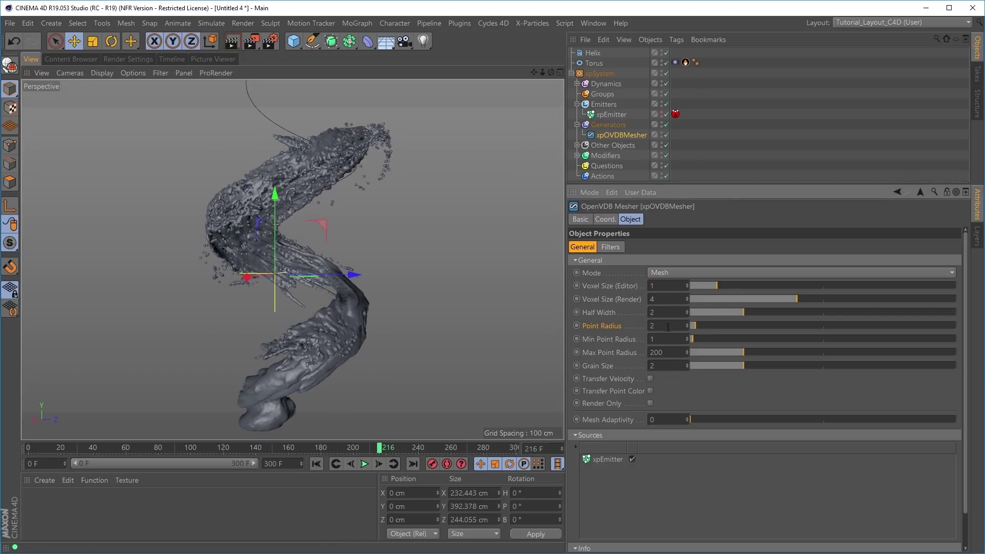
left_click(658, 326)
double_click(657, 327)
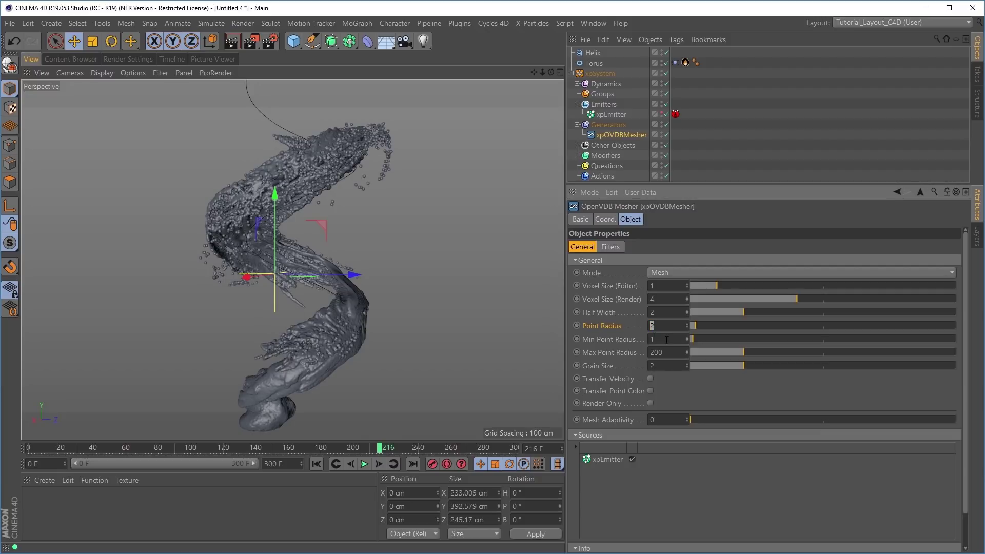
type("1")
key("Return")
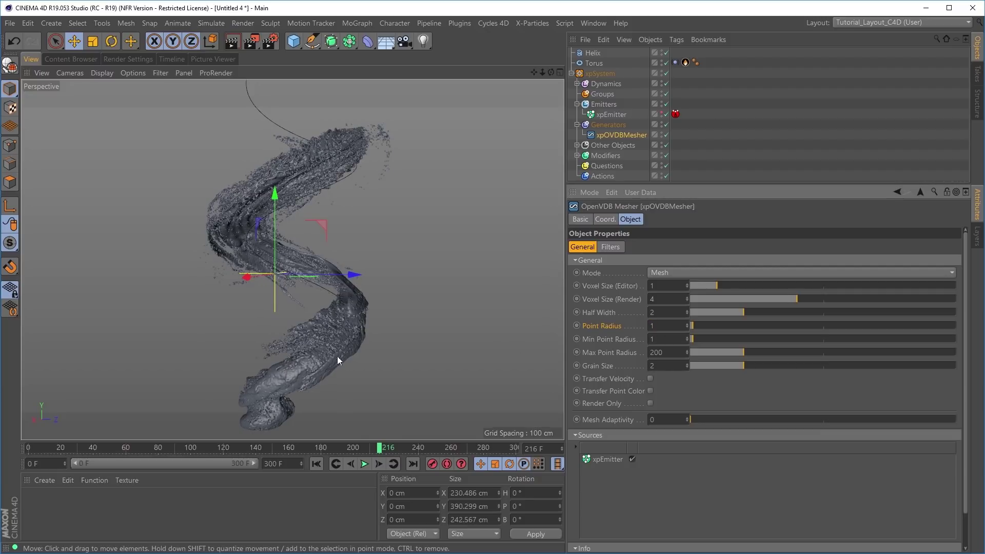
- Examine the broken-up surface close to its edge and set the Voxel Size (Editor) to 0.5
left_click_drag(311, 322, 371, 310, "alt")
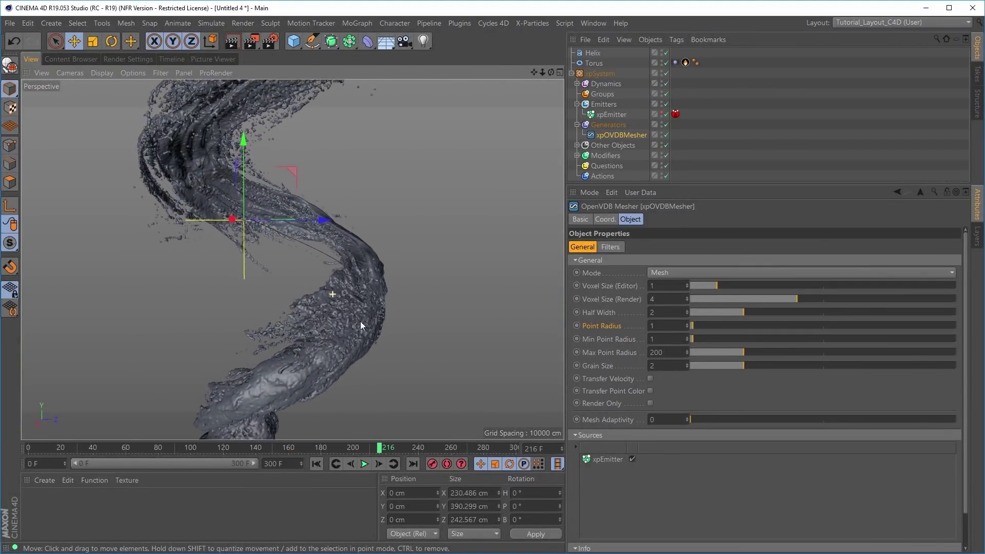
right_click_drag(312, 332, 431, 307, "alt")
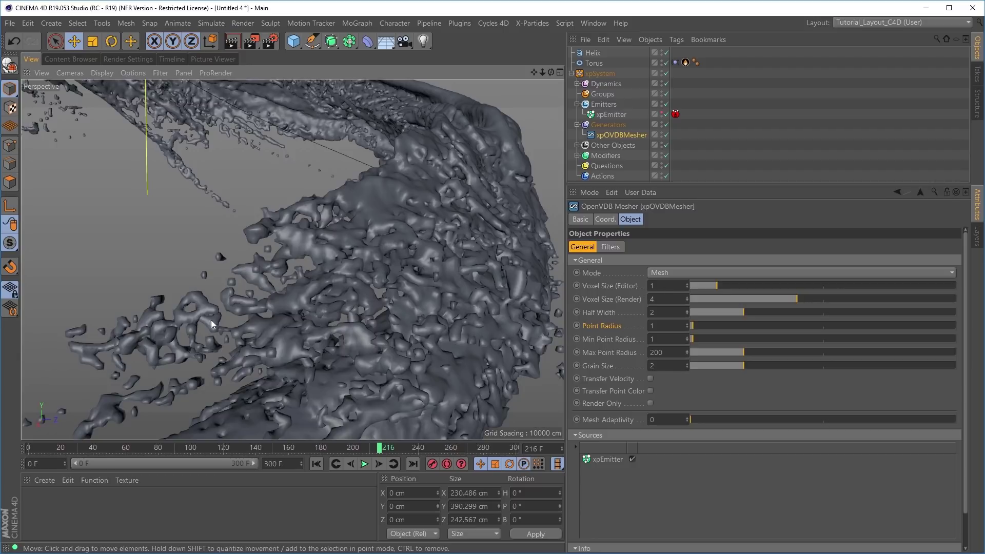
double_click(660, 286)
type("0.5")
key("Return")
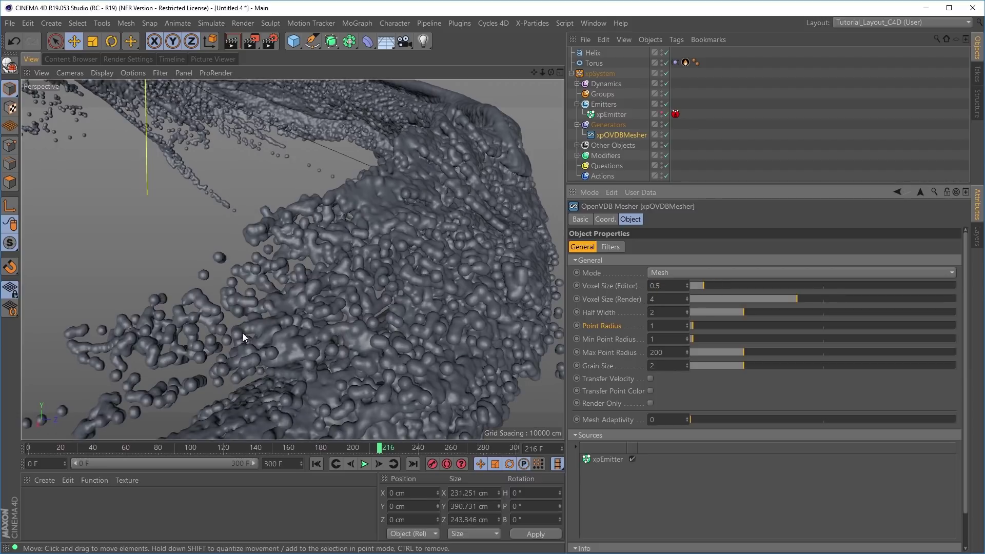
- Inspect the fine mesh's individual droplets and the overall helix stream from several sides
right_click_drag(427, 281, 364, 293, "alt")
mouse_move(407, 303)
left_mouse_down("alt")
mouse_move(381, 309)
mouse_move(403, 293)
mouse_move(384, 275)
mouse_move(384, 330)
mouse_move(424, 302)
mouse_move(469, 319)
mouse_move(472, 330)
left_mouse_up("alt")
right_click_drag(307, 170, 371, 189, "alt")
left_click_drag(372, 189, 273, 265, "alt")
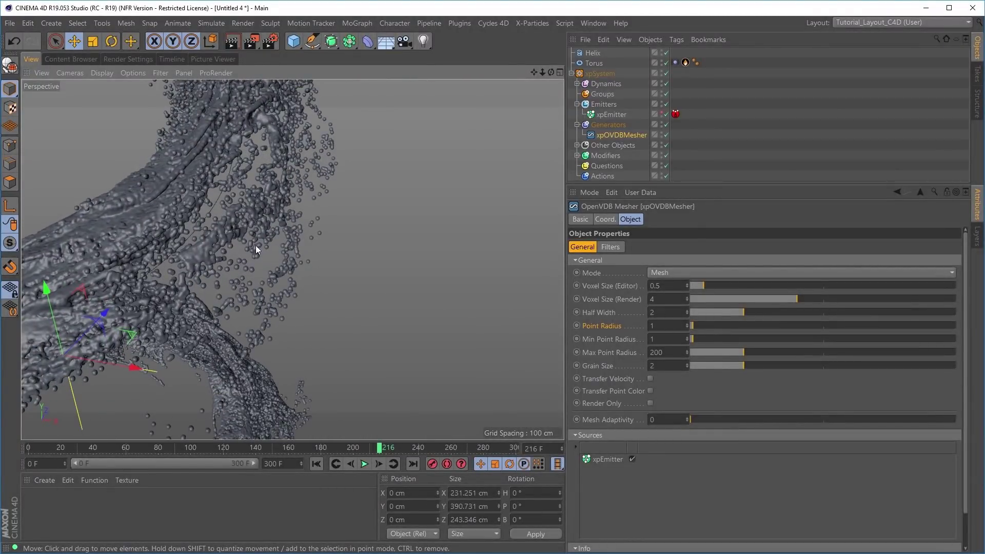
right_click_drag(254, 237, 198, 208, "alt")
left_click_drag(198, 208, 334, 211, "alt")
right_click_drag(334, 210, 380, 233, "alt")
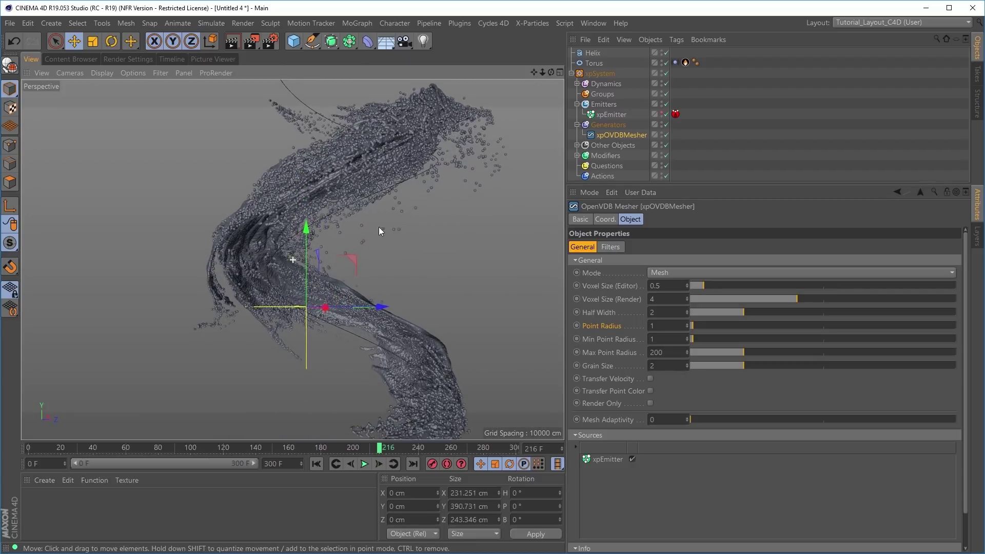
left_click_drag(380, 233, 363, 239, "alt")
mouse_move(384, 333)
left_mouse_down("alt")
mouse_move(378, 351)
mouse_move(402, 317)
mouse_move(392, 328)
left_mouse_up("alt")
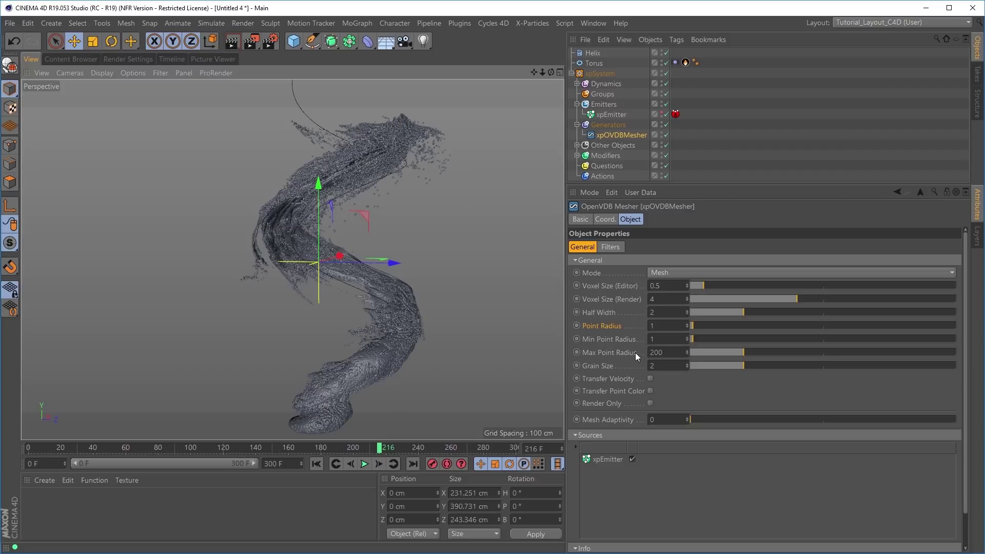
- Set the Voxel Size (Editor) to 2 and the Point Radius to 3, checking the mesh all around
left_click(659, 287)
type("2")
key("Return")
left_click(650, 325)
type("3")
key("Return")
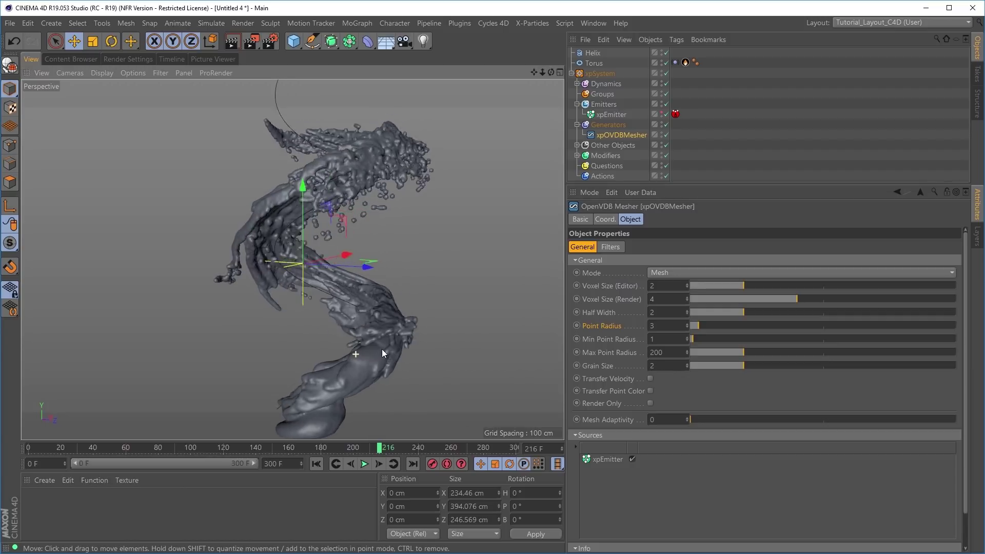
left_click_drag(379, 351, 381, 346, "alt")
left_click_drag(328, 291, 364, 343, "alt")
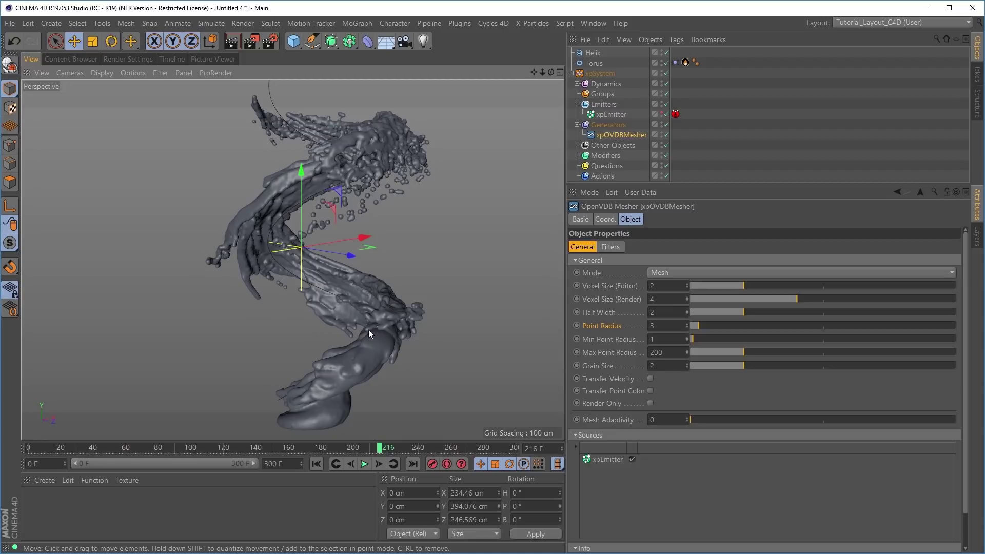
left_click_drag(350, 291, 499, 348, "alt")
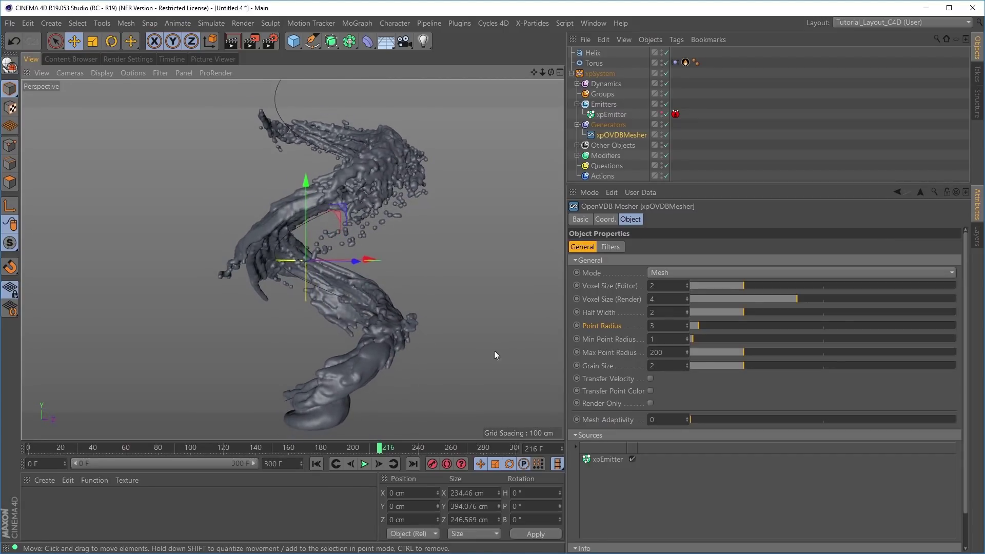
- Enable the mesher's filters and select the Median filter to show its settings
left_click(609, 246)
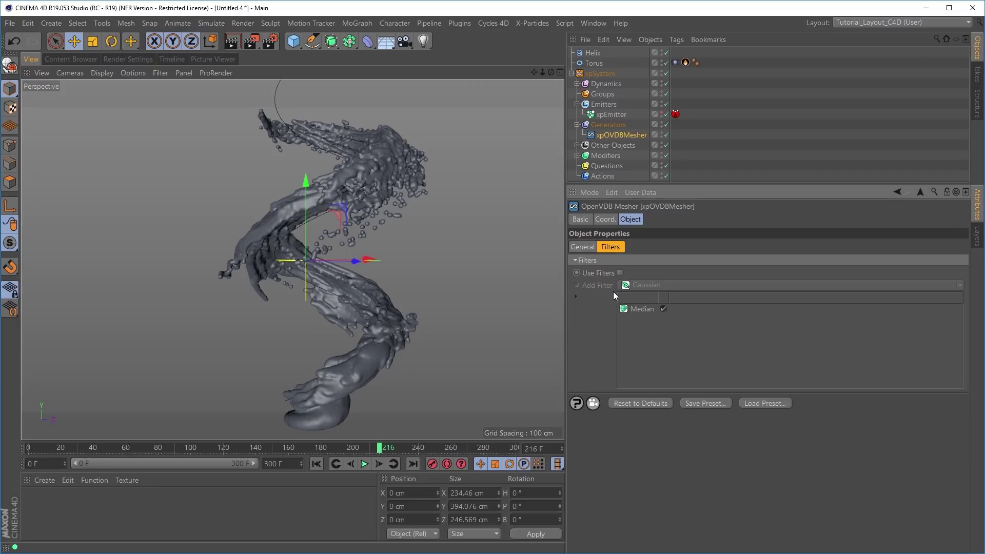
left_click(620, 273)
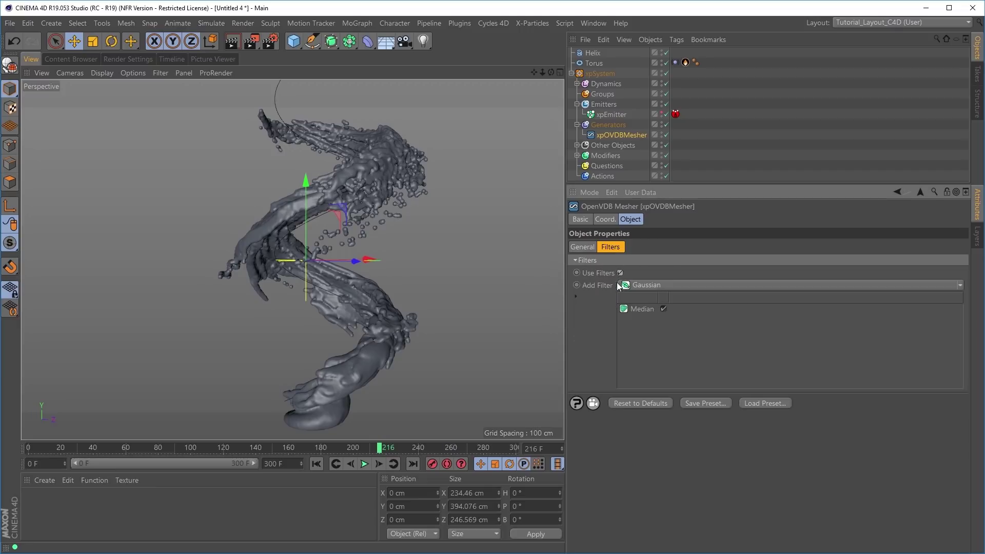
left_click(642, 310)
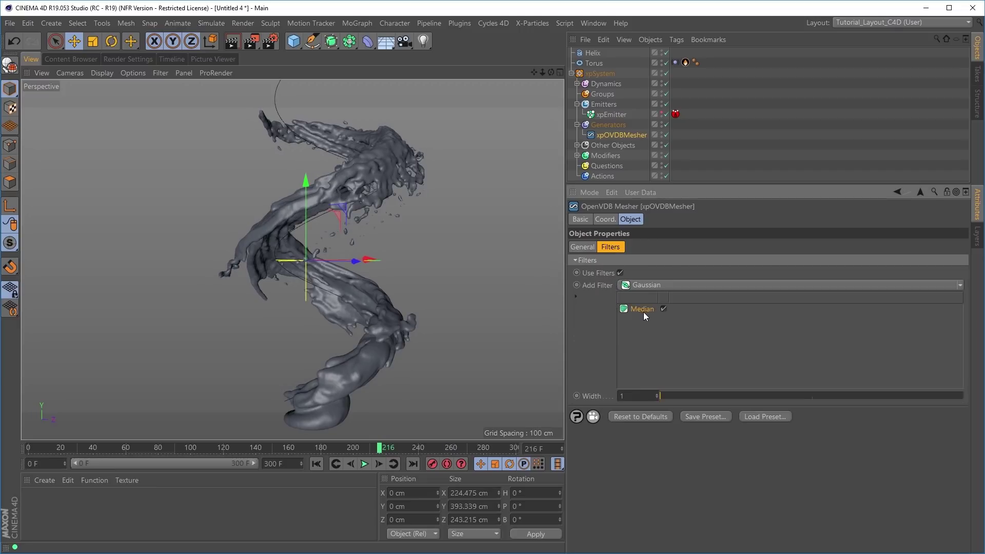
- Examine the Median-filtered water surface from several sides and distances
mouse_move(347, 299)
left_mouse_down("alt")
mouse_move(387, 318)
mouse_move(429, 313)
left_mouse_up("alt")
middle_click_drag(410, 232, 373, 226, "alt")
mouse_move(372, 226)
right_mouse_down("alt")
mouse_move(398, 226)
mouse_move(405, 247)
mouse_move(355, 221)
right_mouse_up("alt")
left_click_drag(355, 221, 440, 241, "alt")
middle_click_drag(440, 241, 393, 228, "alt")
right_click_drag(392, 228, 403, 229, "alt")
mouse_move(403, 229)
left_mouse_down("alt")
mouse_move(389, 219)
mouse_move(348, 222)
mouse_move(432, 222)
mouse_move(396, 233)
left_mouse_up("alt")
right_click_drag(414, 206, 379, 209, "alt")
middle_click_drag(418, 296, 374, 250, "alt")
right_click_drag(414, 281, 400, 287, "alt")
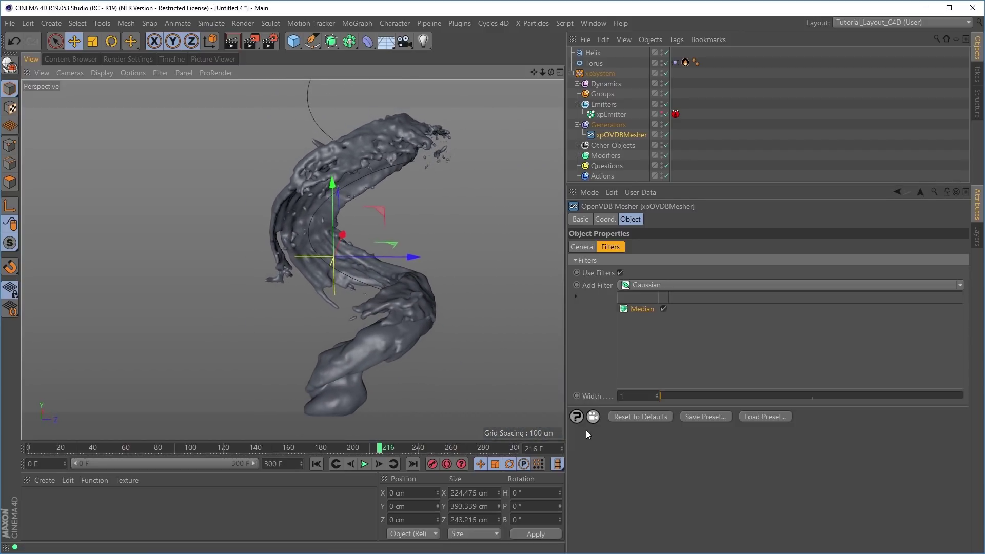
- Set the Median filter's Width to 2 and check the smoothed mesh from other sides
left_click(690, 396)
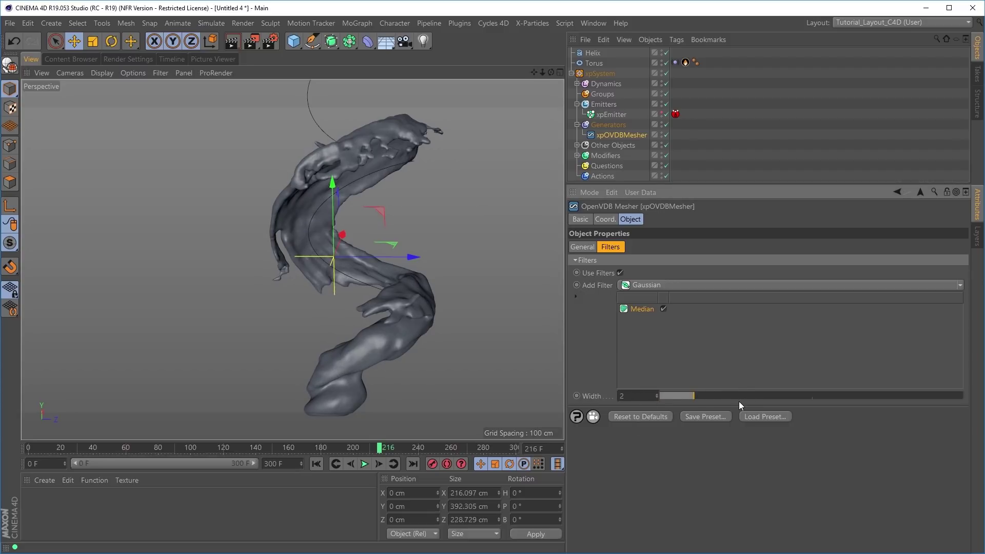
mouse_move(418, 310)
left_mouse_down("alt")
mouse_move(484, 339)
mouse_move(420, 297)
mouse_move(400, 303)
mouse_move(399, 318)
mouse_move(435, 325)
mouse_move(413, 343)
mouse_move(398, 330)
mouse_move(444, 328)
mouse_move(441, 306)
mouse_move(354, 305)
mouse_move(369, 297)
left_mouse_up("alt")
left_click_drag(366, 295, 407, 345, "alt")
middle_click_drag(407, 346, 383, 338, "alt")
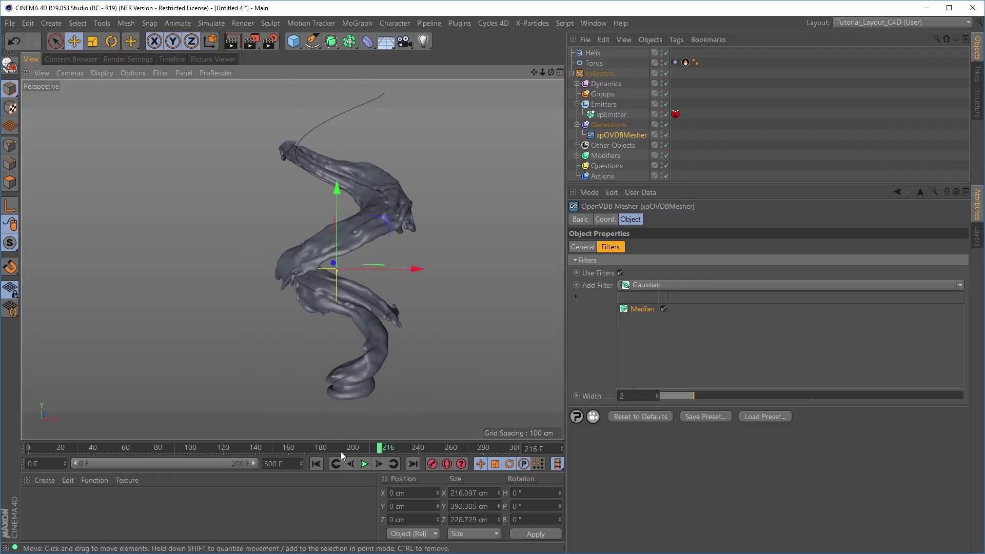
- Play the filtered water simulation forward from frame 216 and pause it at frame 232
left_click(364, 464)
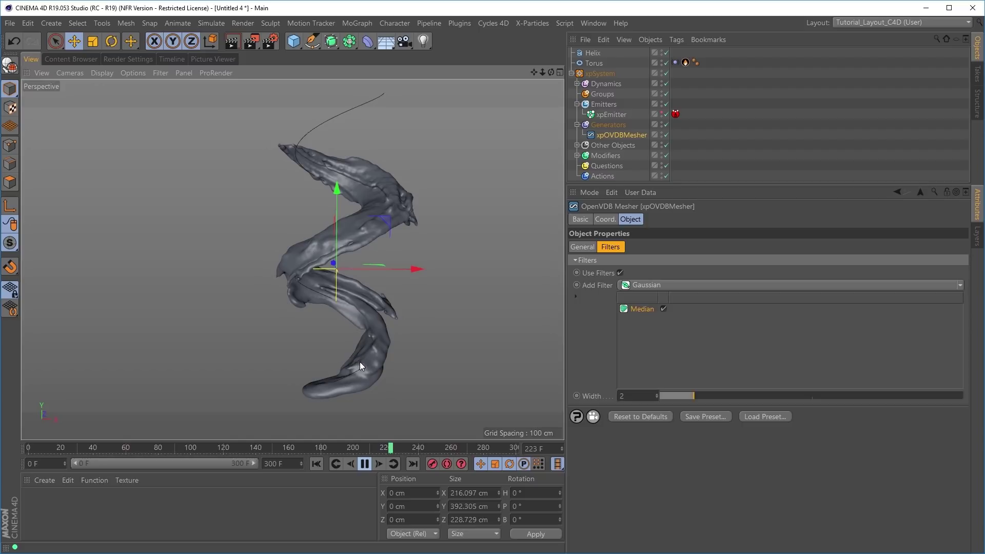
right_click_drag(394, 354, 435, 352, "alt")
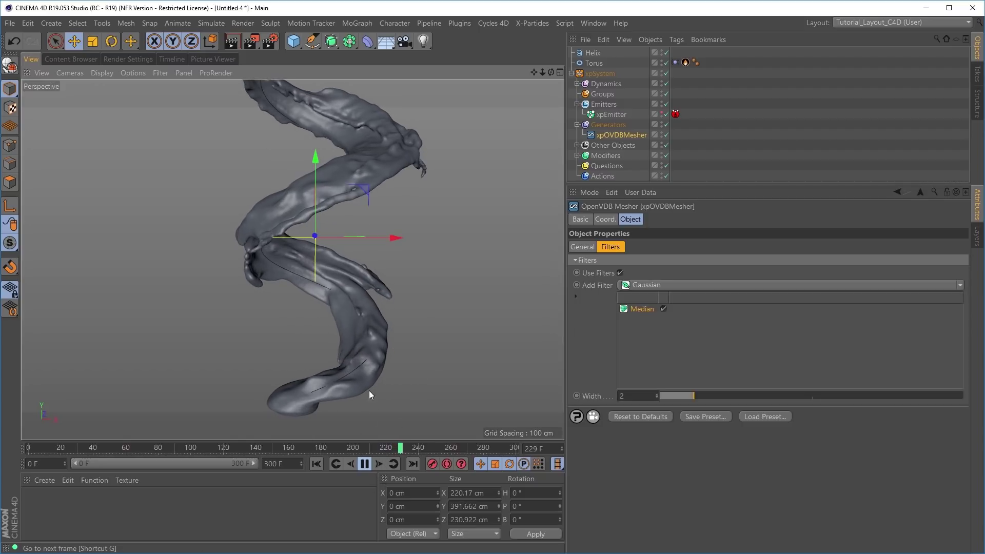
left_click(364, 463)
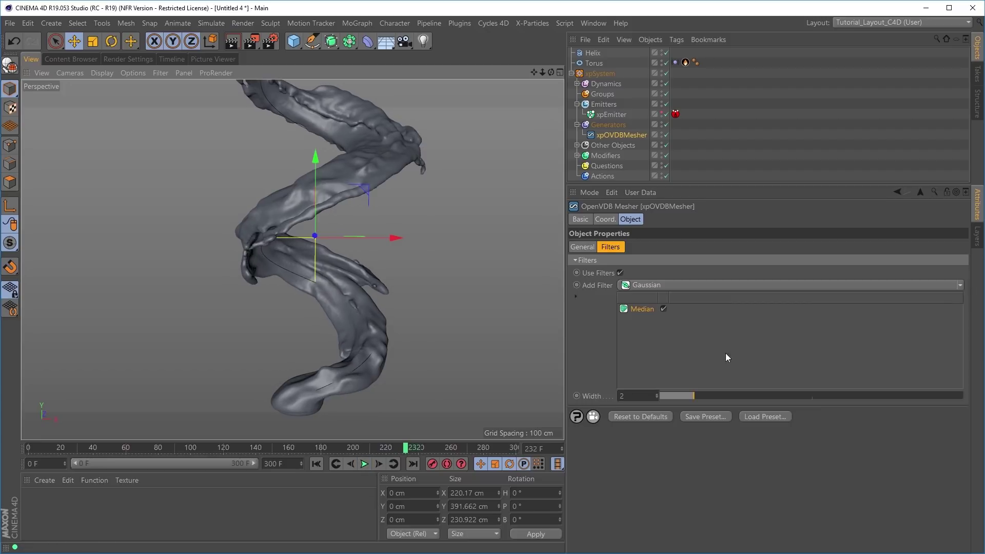
- Disable the Median filter while leaving Use Filters on, and view the whole unfiltered mesh
left_click(662, 309)
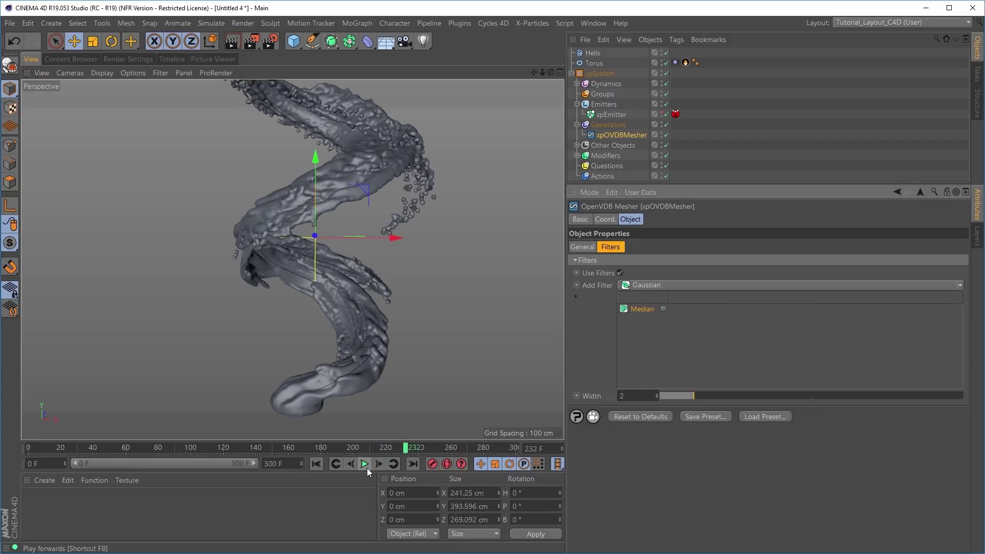
left_click_drag(386, 279, 408, 285, "alt")
right_click_drag(408, 284, 396, 297, "alt")
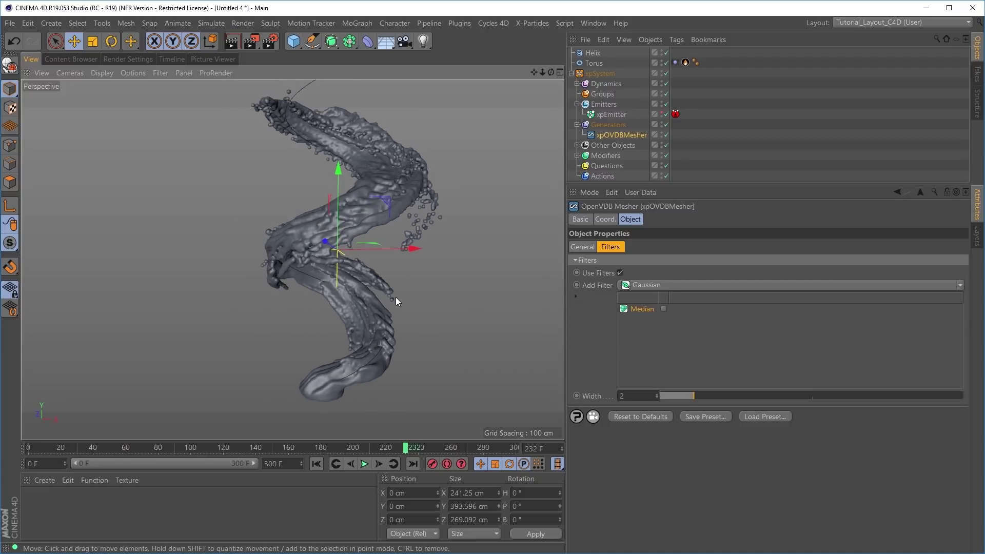
middle_click_drag(395, 297, 375, 303, "alt")
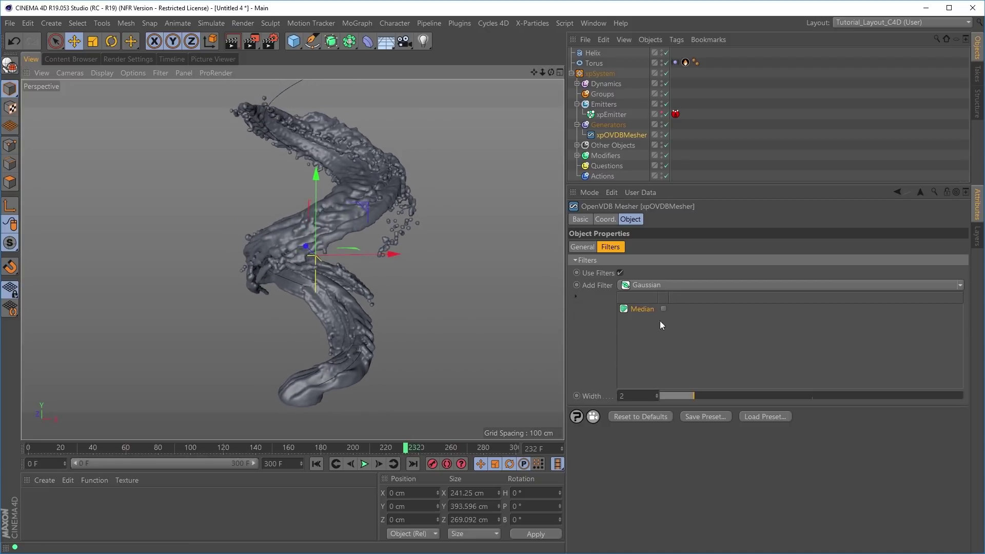
- Add a Gaussian filter to the xpOVDBMesher, set its Width to 3 and check the smoothed mesh
left_click(654, 285)
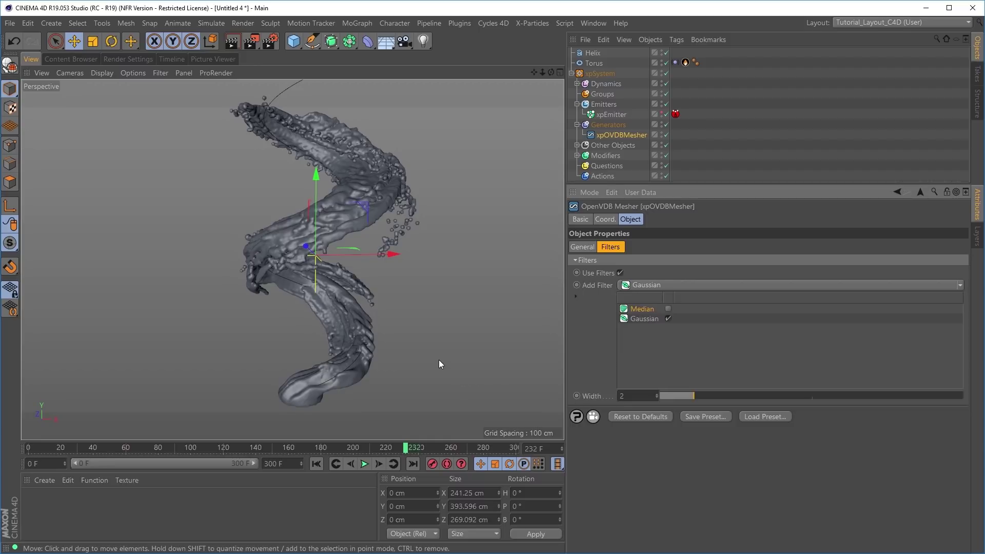
left_click(643, 318)
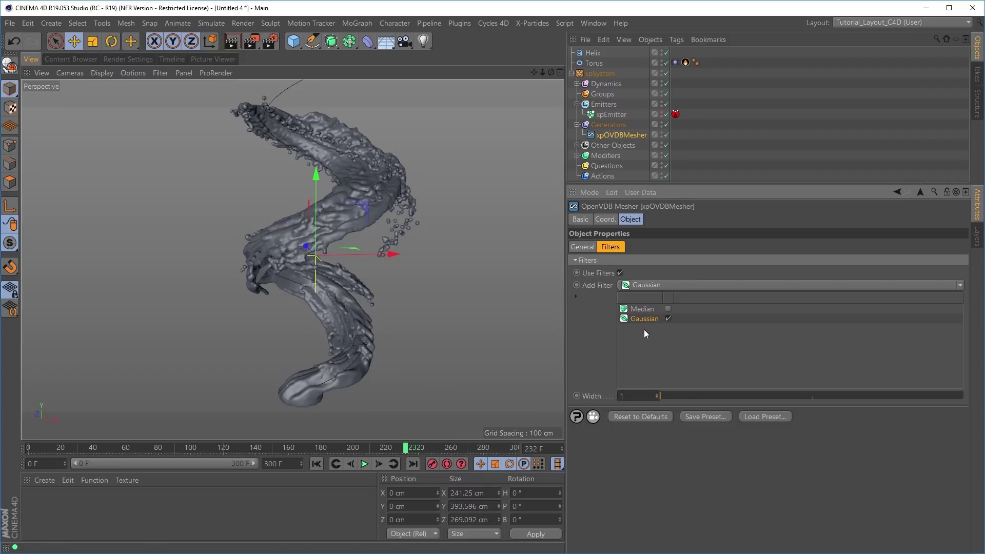
left_click_drag(345, 301, 365, 340, "alt")
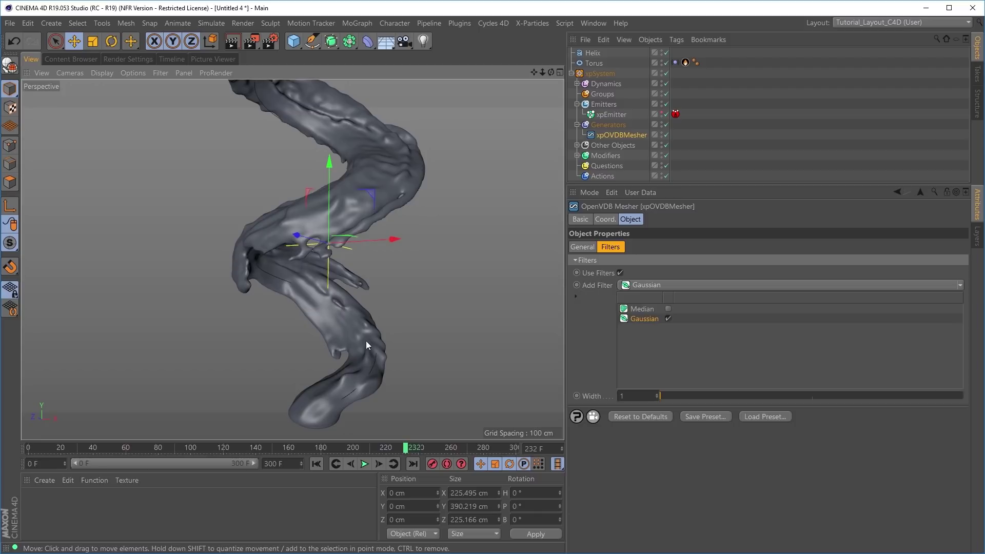
left_click(694, 396)
left_click(744, 395)
left_click_drag(372, 328, 347, 333, "alt")
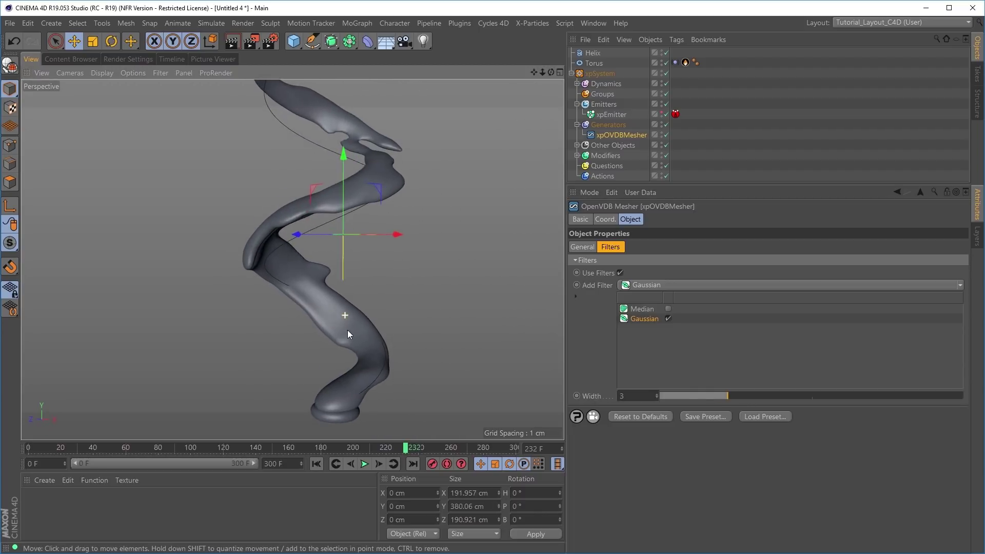
- Play the Gaussian-filtered simulation from the first frame and pause it at frame 68
left_click(316, 464)
left_click(364, 463)
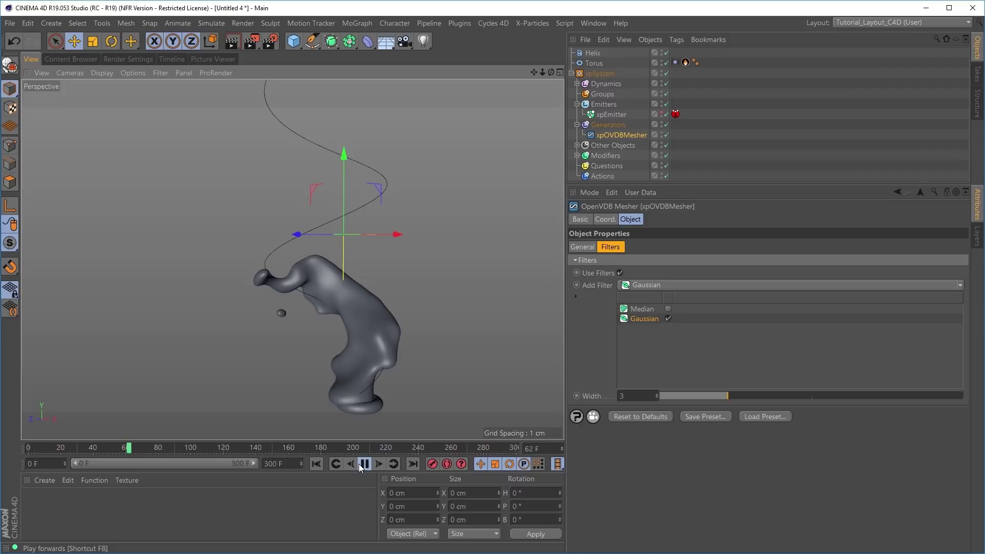
left_click(359, 468)
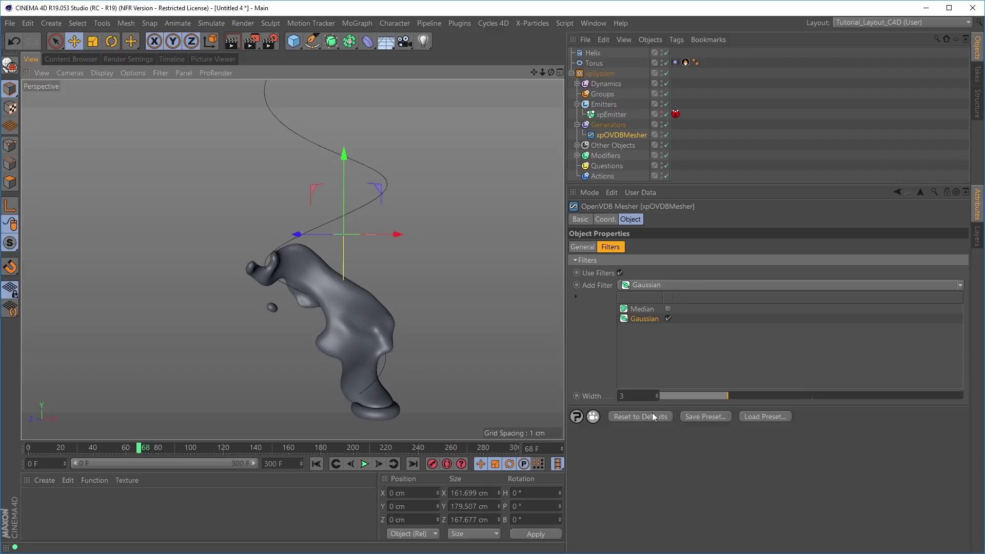
- Reduce the Gaussian filter's Width to 1, disable it and add an Offset filter to the mesher
left_click_drag(688, 395, 674, 396)
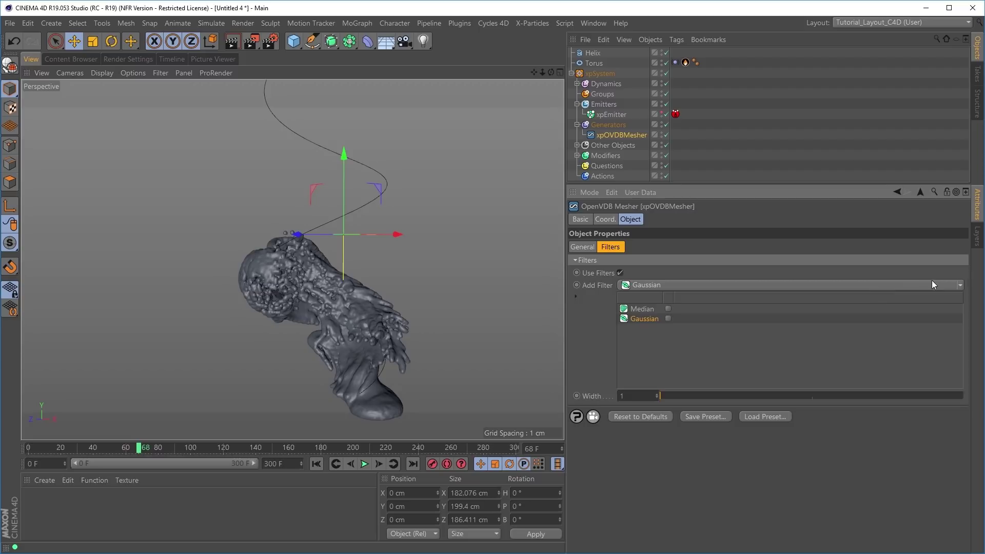
left_click(959, 284)
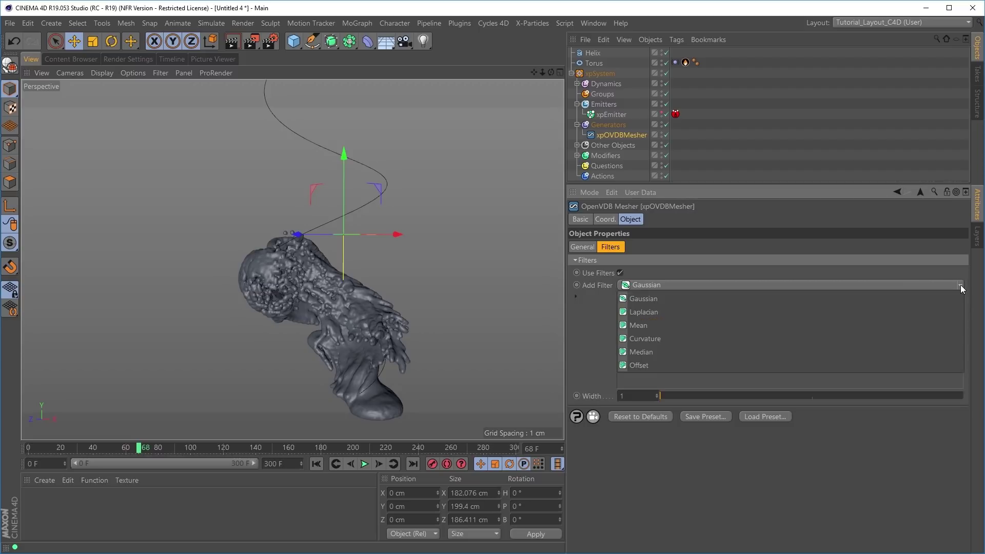
left_click(872, 365)
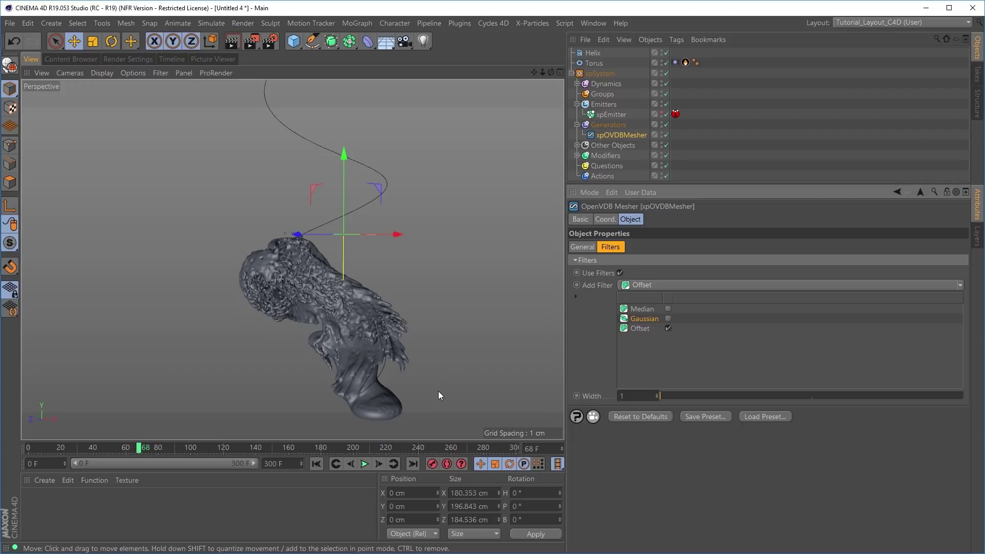
left_click_drag(378, 331, 410, 323, "alt")
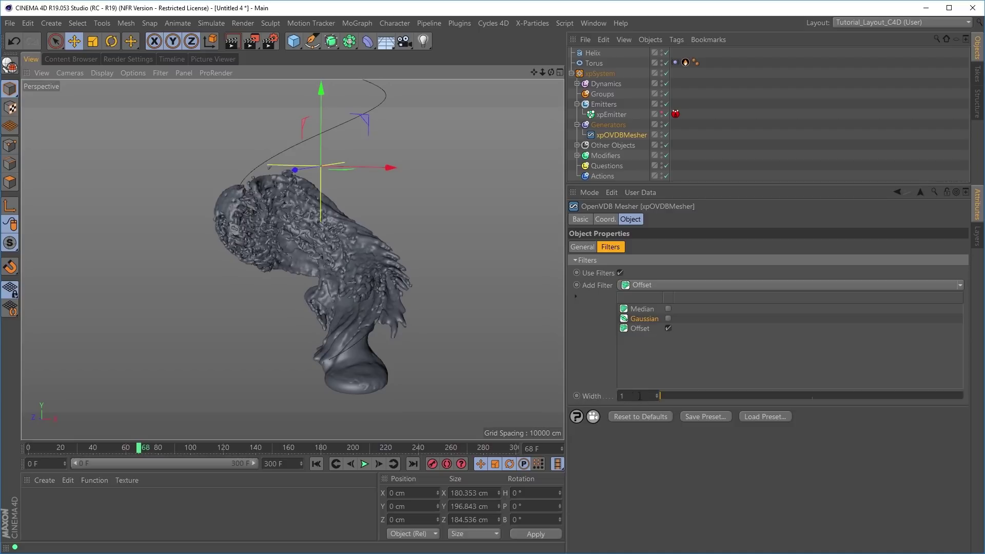
- Set the Offset filter's Width to 1.5 and inspect the mesh up close
left_click(623, 396)
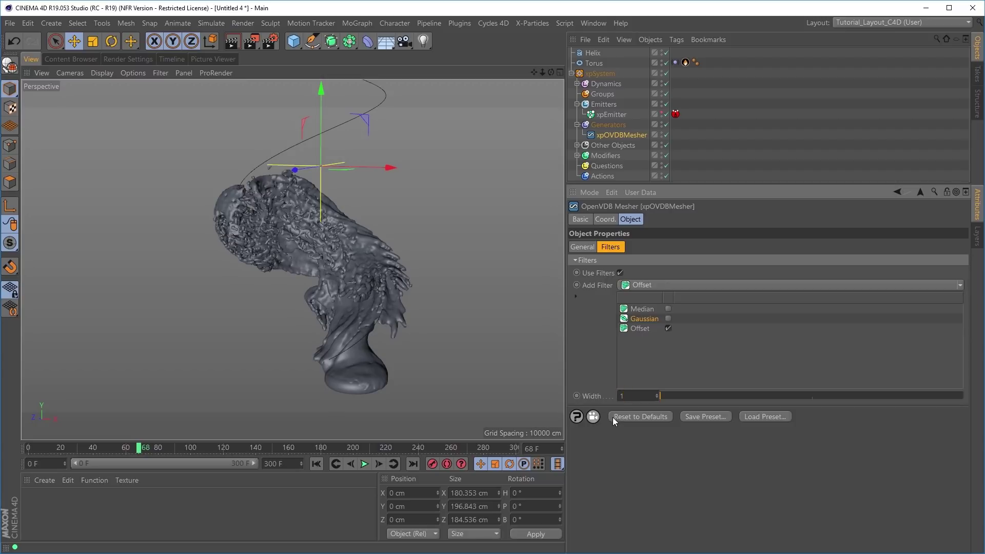
type("2")
key("Return")
left_click(639, 329)
left_click(634, 396)
type("1.5")
key("Return")
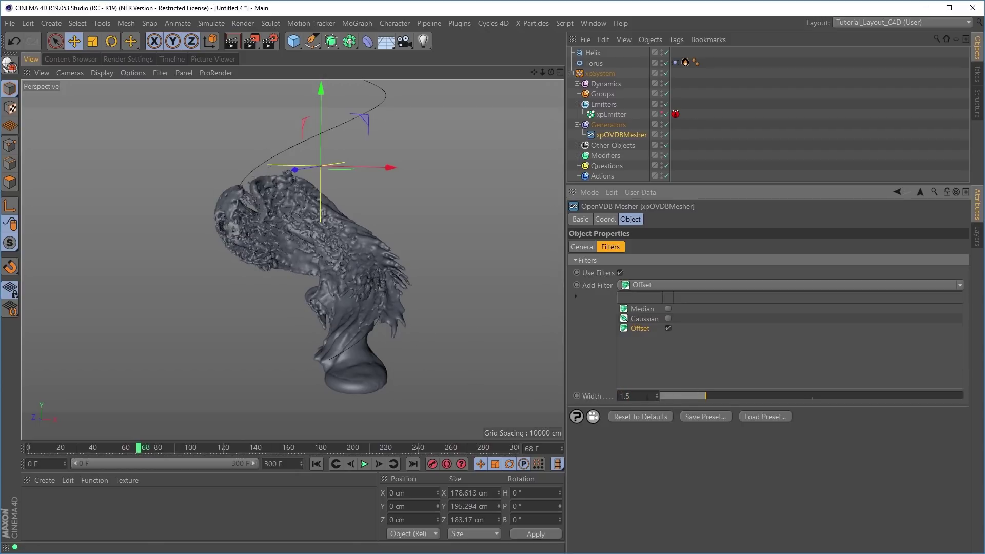
mouse_move(346, 290)
left_mouse_down("alt")
mouse_move(315, 286)
mouse_move(346, 287)
left_mouse_up("alt")
right_click_drag(346, 288, 365, 321, "alt")
middle_click_drag(365, 321, 339, 295, "alt")
left_click_drag(339, 296, 380, 294, "alt")
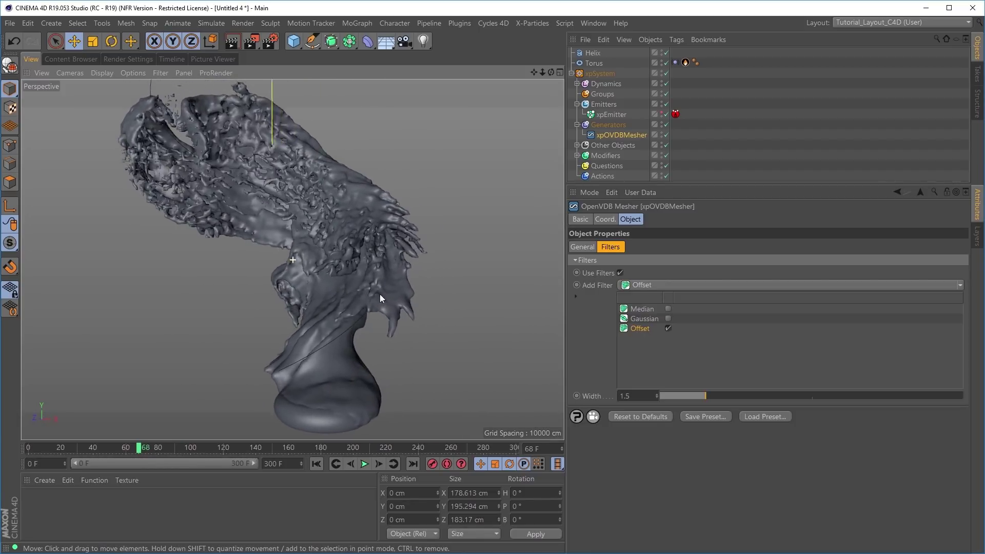
- Test the Offset filter with a Width of 6.1, and bring it down to 0.4
left_click(738, 395)
left_click_drag(760, 395, 846, 399)
left_click(800, 396)
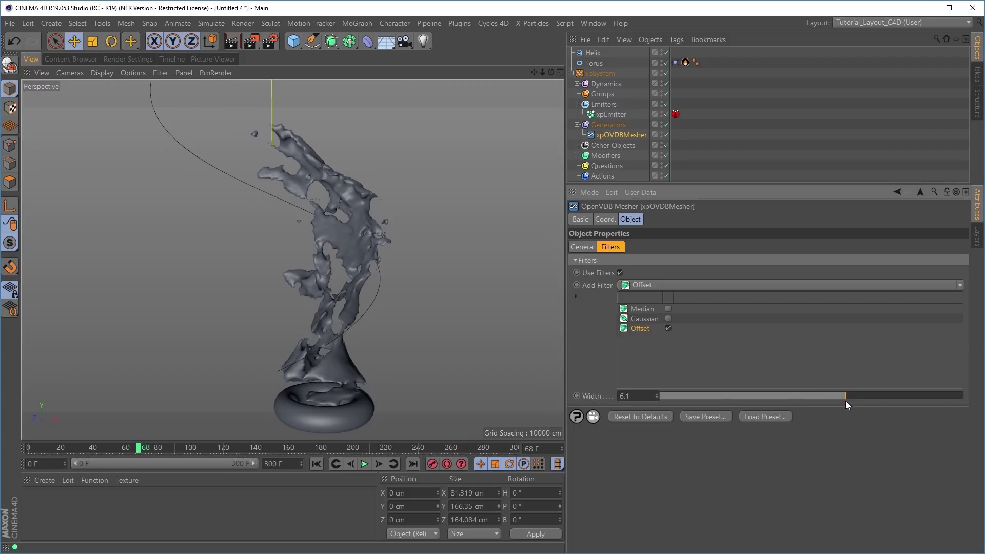
left_click(675, 396)
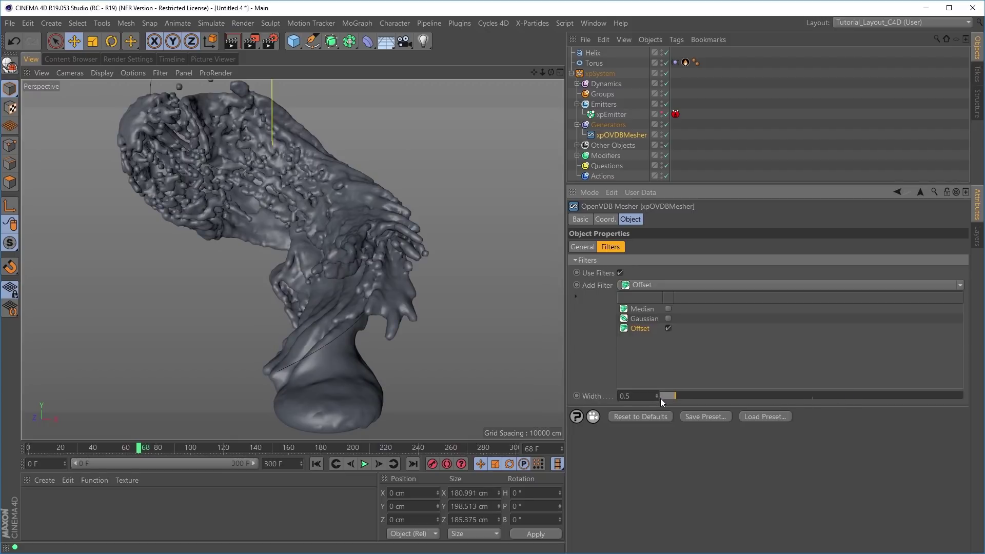
left_click_drag(660, 396, 684, 396)
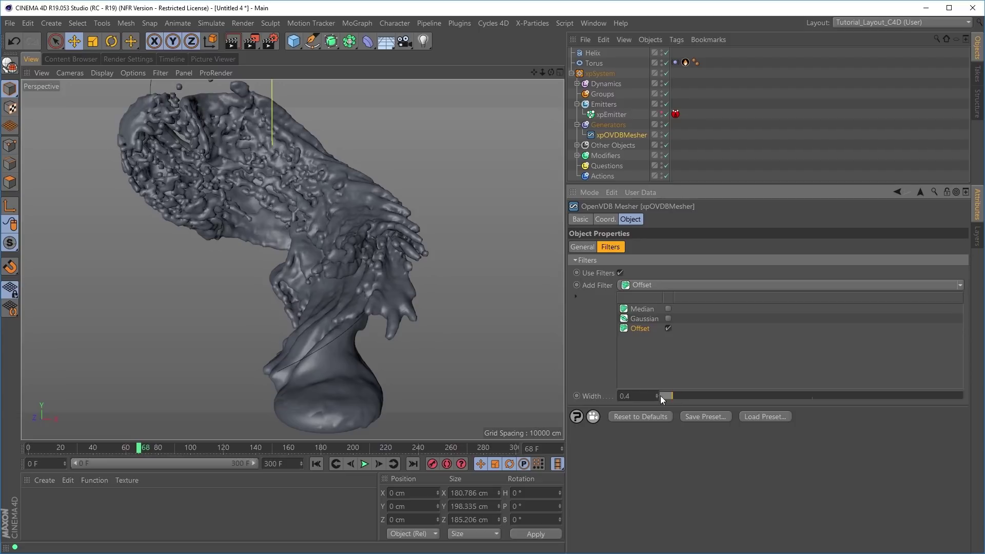
mouse_move(342, 324)
right_mouse_down("alt")
mouse_move(341, 283)
mouse_move(326, 328)
right_mouse_up("alt")
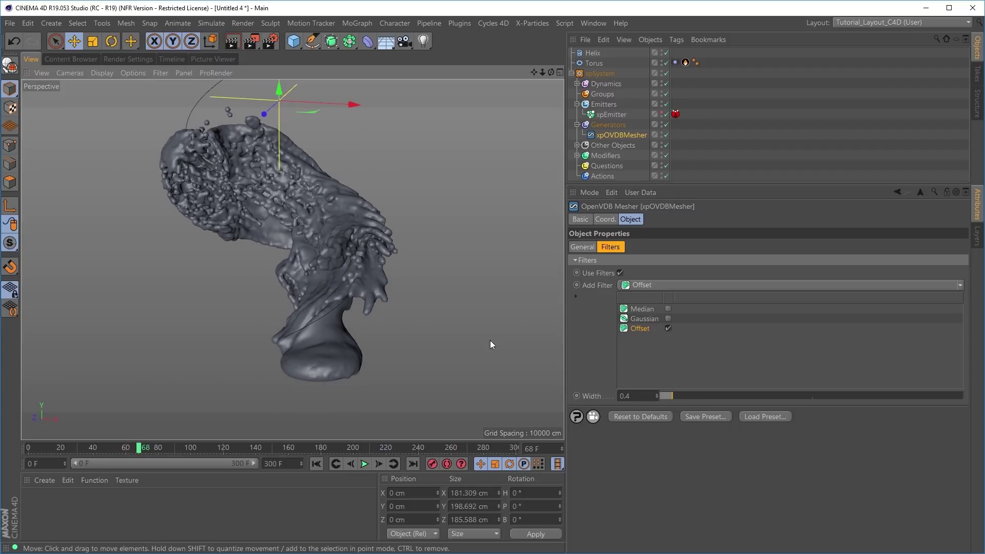
- Turn off Use Filters and set the mesher's Point Radius to 10
left_click(579, 248)
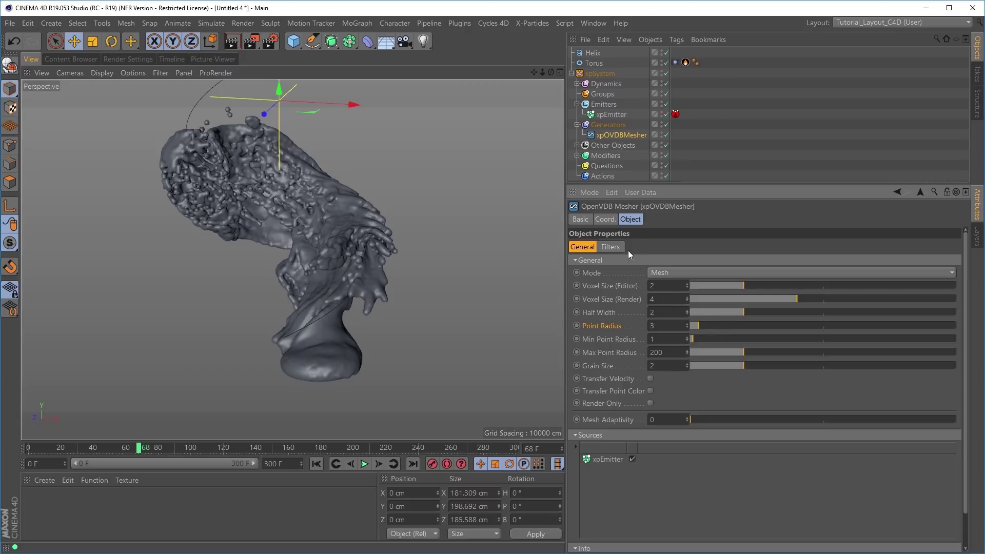
left_click(611, 247)
left_click(620, 279)
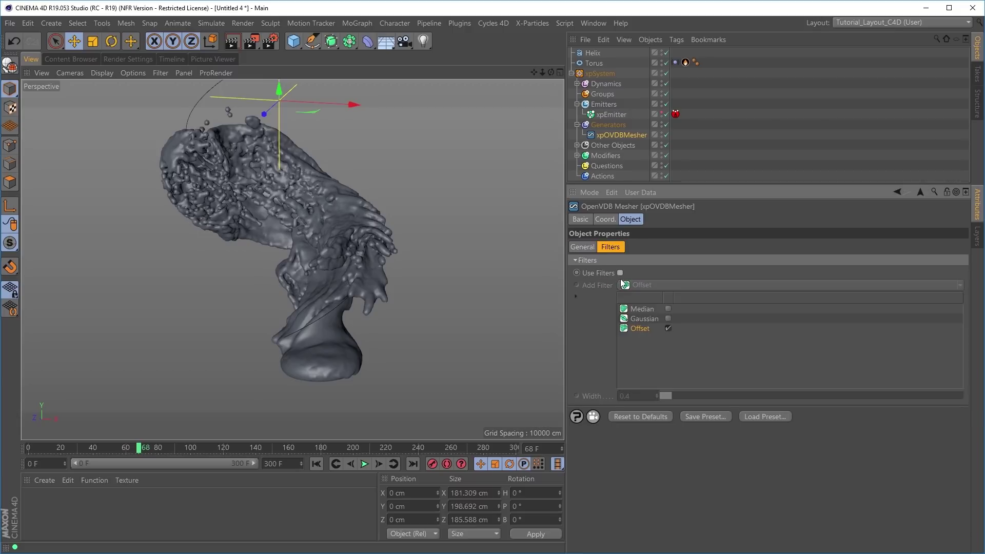
left_click(583, 246)
left_click(716, 325)
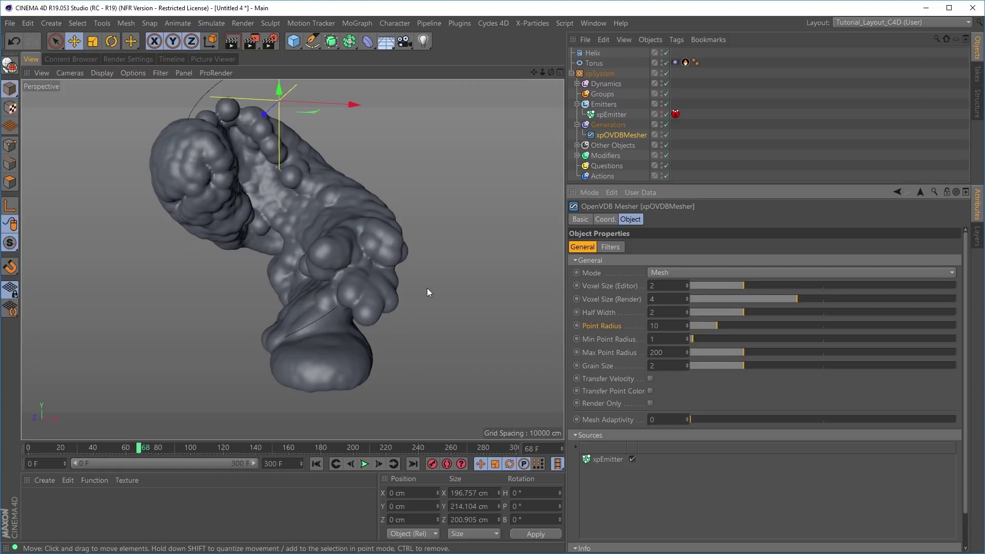
- Re-enable Use Filters, set the Offset filter's Width to 8.4 and inspect the mesh from inside and outside
left_click(610, 247)
left_click(640, 329)
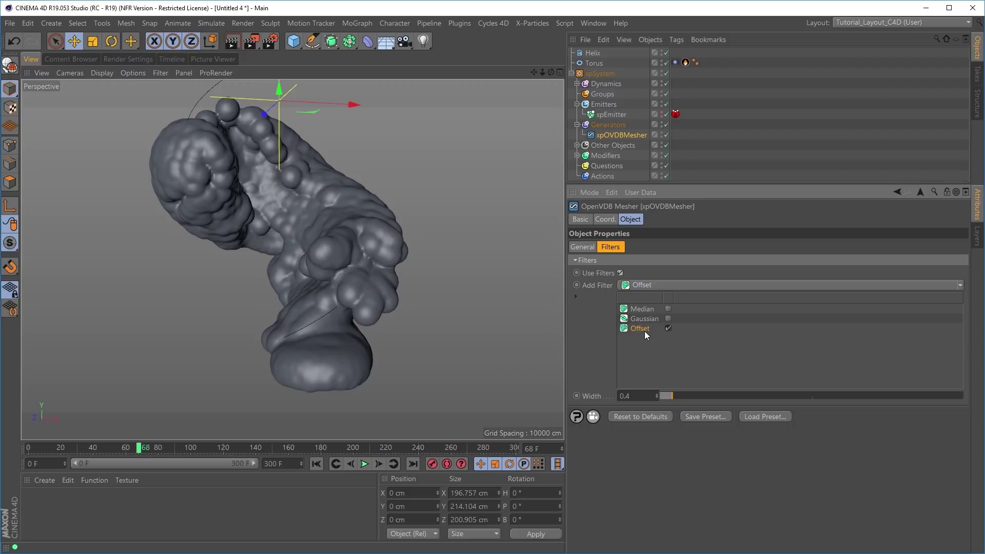
left_click_drag(703, 392, 917, 397)
left_click_drag(297, 215, 353, 154, "alt")
right_click_drag(273, 221, 387, 211, "alt")
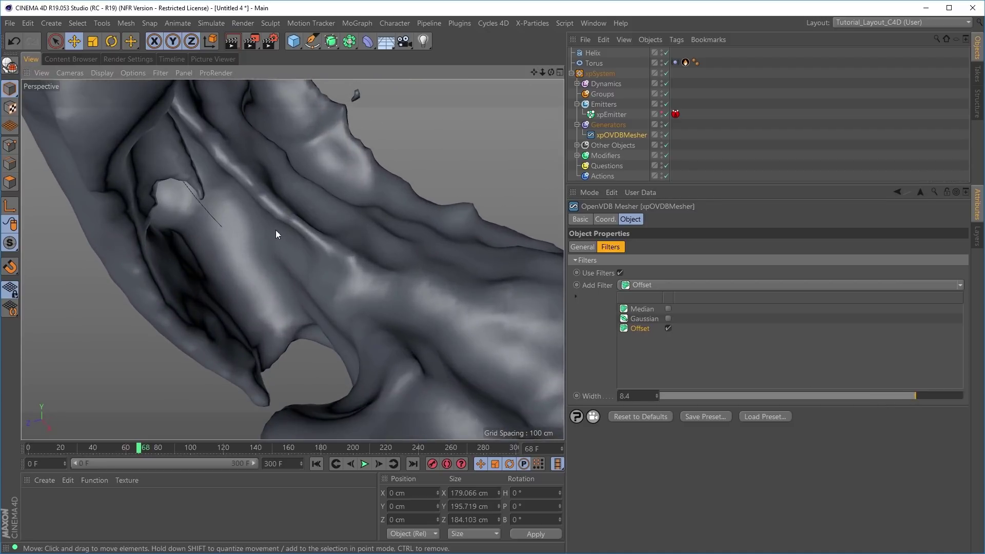
left_click_drag(276, 219, 254, 176, "alt")
right_click_drag(344, 237, 293, 257, "alt")
left_click_drag(293, 260, 318, 288, "alt")
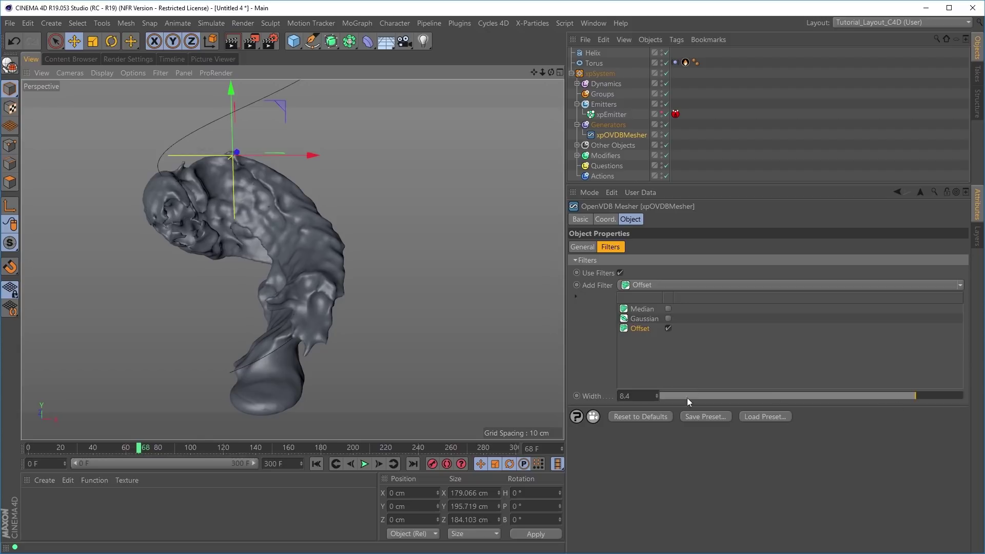
- Disable the Offset filter and set the mesher's Point Radius back to 3
left_click(668, 328)
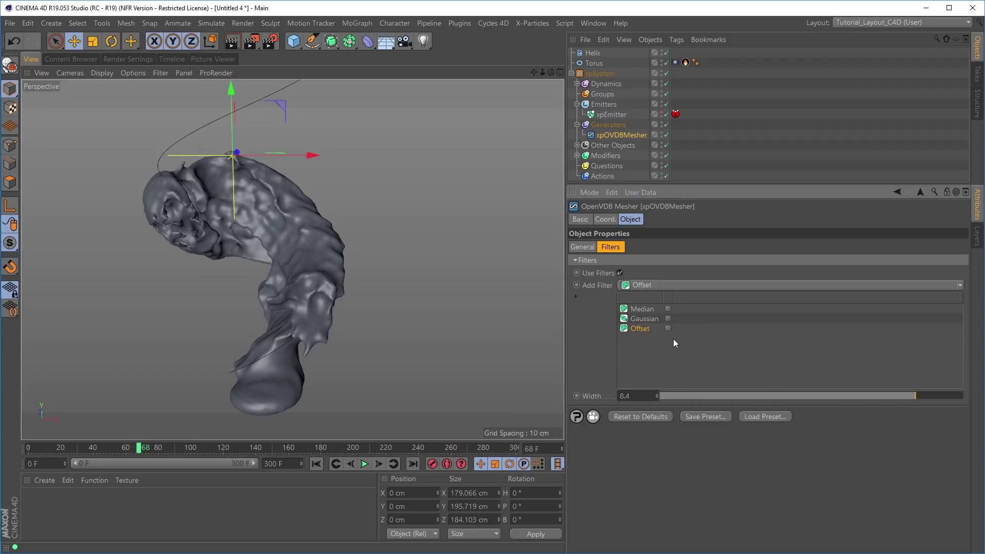
left_click(578, 247)
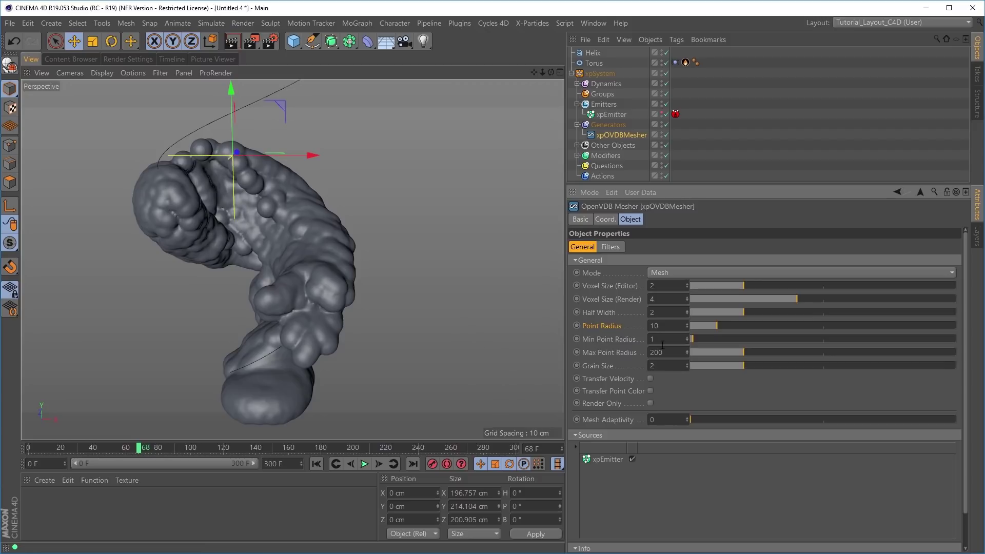
type("3")
key("Return")
mouse_move(304, 271)
left_mouse_down("alt")
mouse_move(288, 266)
mouse_move(347, 265)
mouse_move(322, 266)
left_mouse_up("alt")
- Enable the Median filter and set its Width to 1
left_click(619, 246)
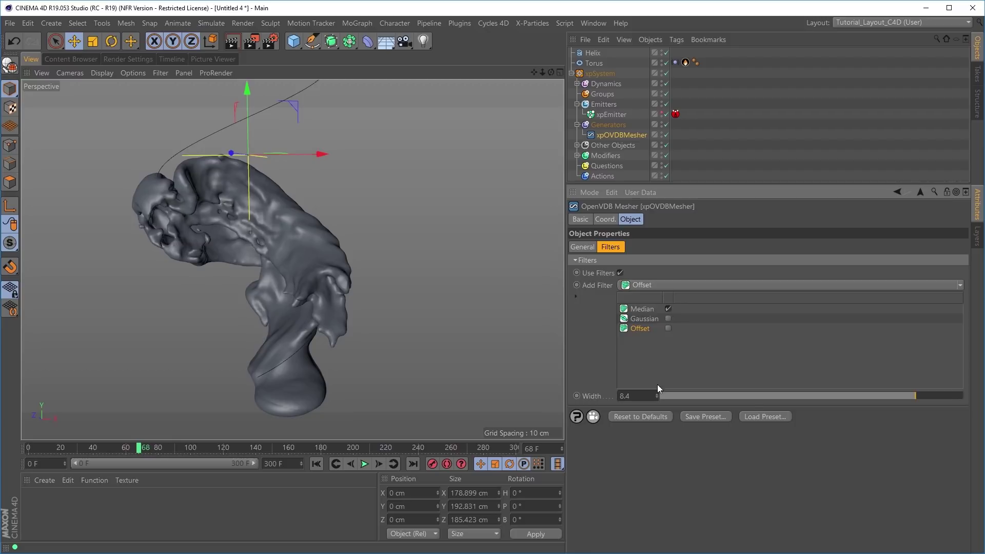
left_click(640, 309)
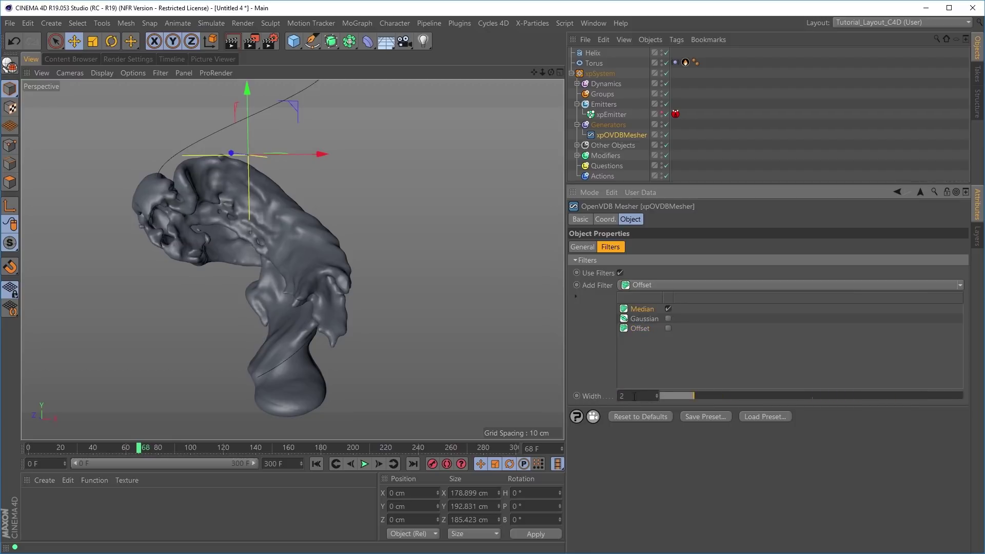
type("1")
key("Return")
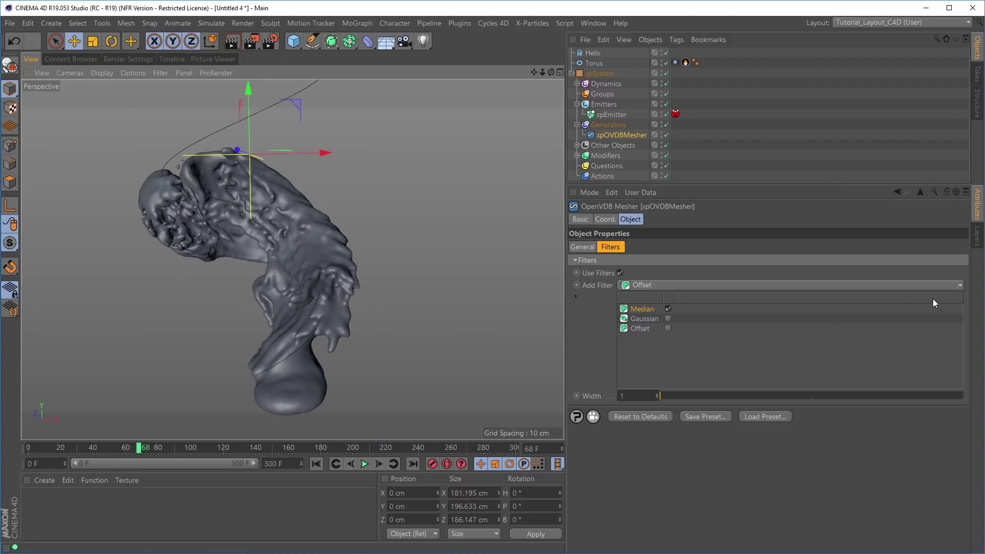
- Add a Curvature filter and a Mean filter to the mesher's filter list
left_click(959, 286)
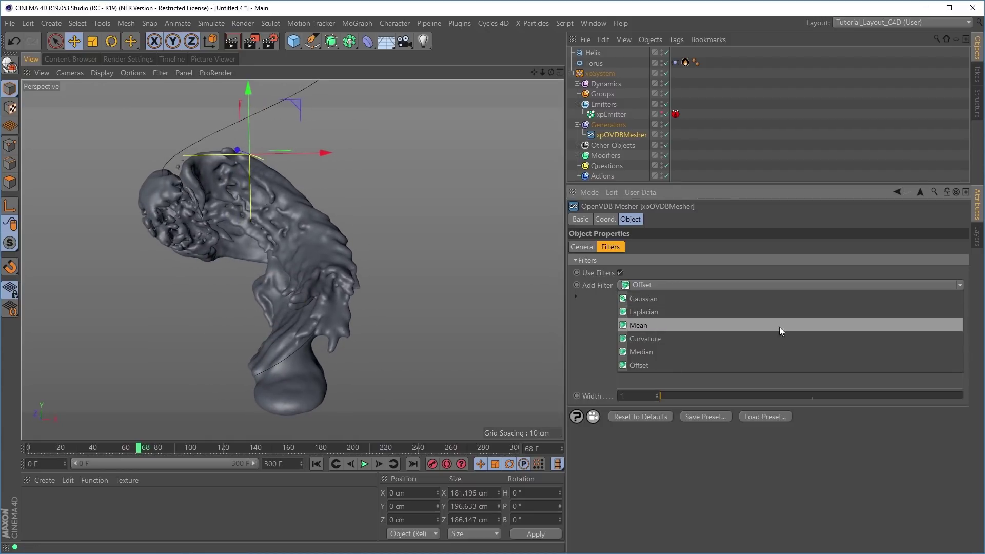
left_click(694, 340)
left_click(647, 338)
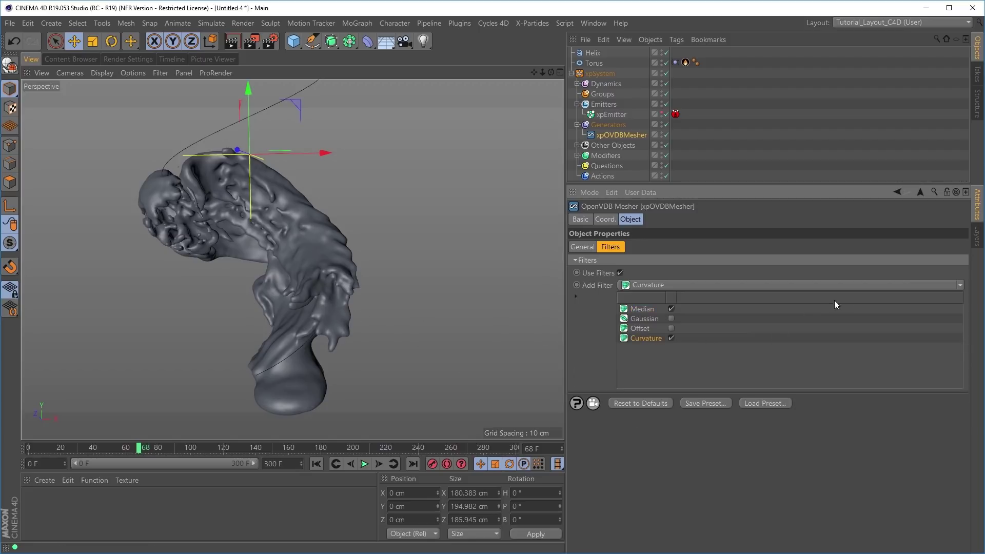
left_click(960, 286)
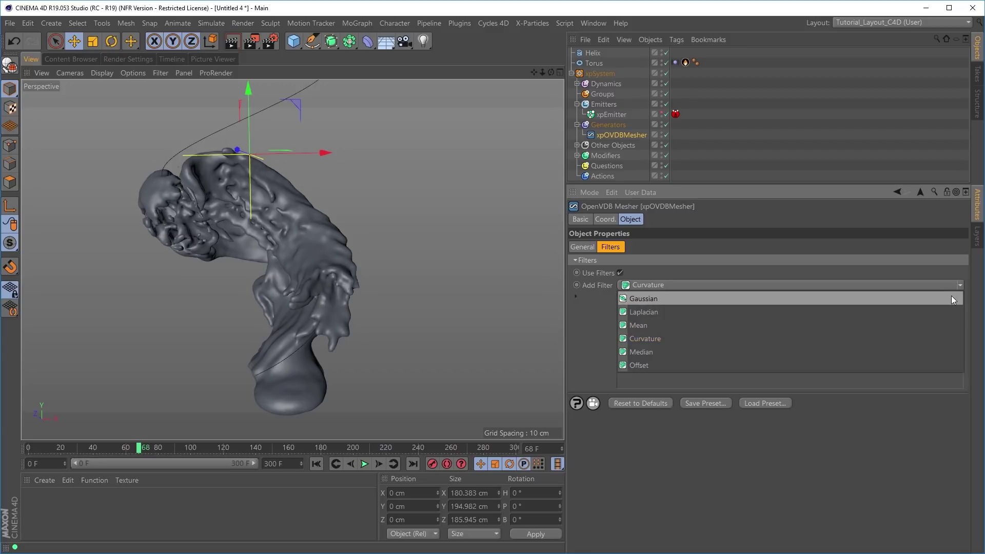
left_click(940, 325)
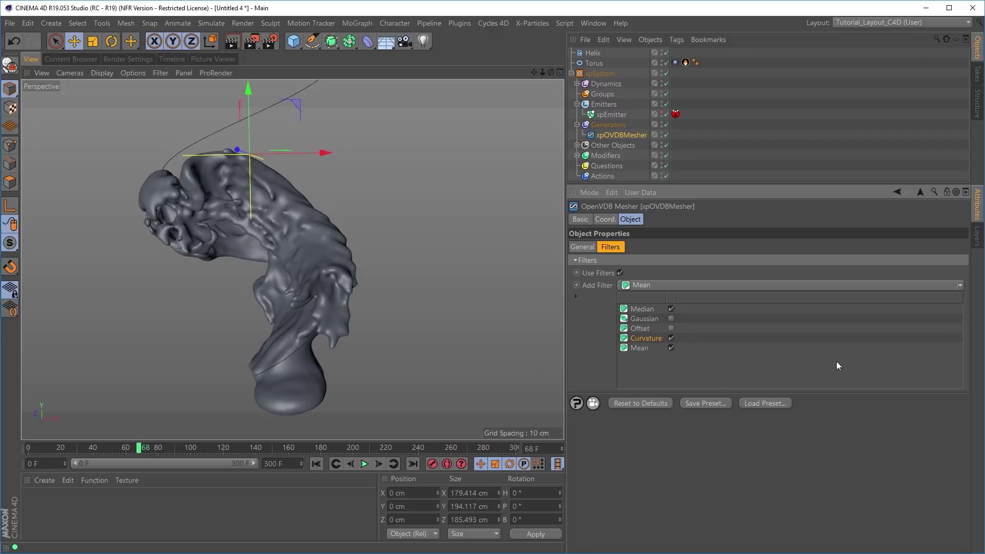
- Remove the disabled Gaussian and Offset filters and play the simulation forward, pausing at frame 89
left_click(643, 320)
mouse_move(298, 323)
left_mouse_down("alt")
mouse_move(305, 288)
mouse_move(358, 242)
mouse_move(294, 268)
left_mouse_up("alt")
left_click(365, 464)
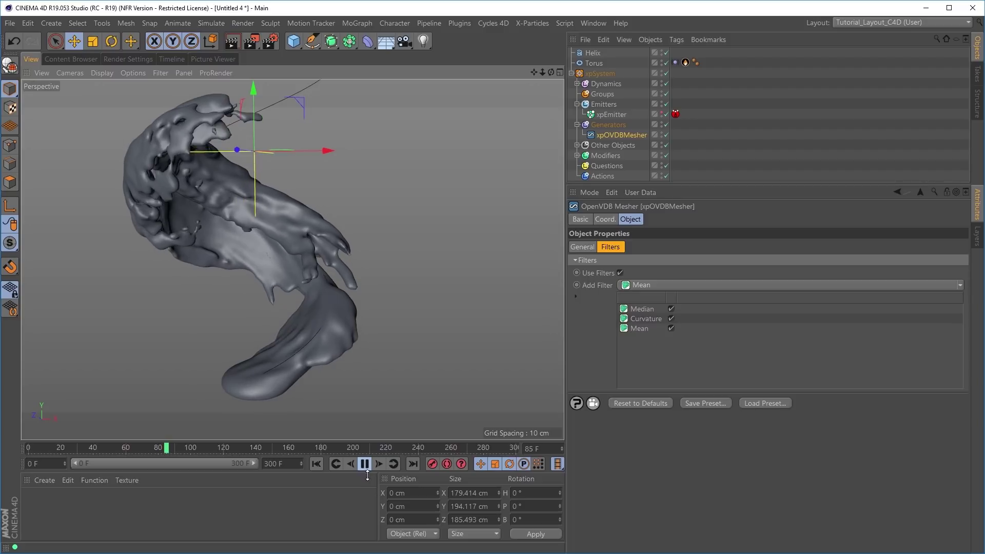
left_click(365, 464)
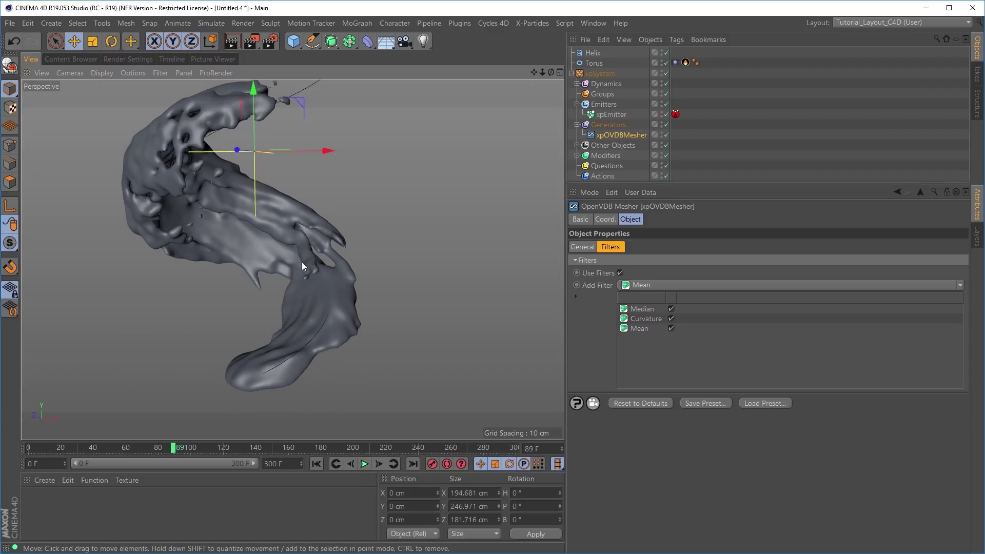
- Set the mesher's Voxel Size (Editor) to 1 and its Point Radius to 2
left_click(585, 247)
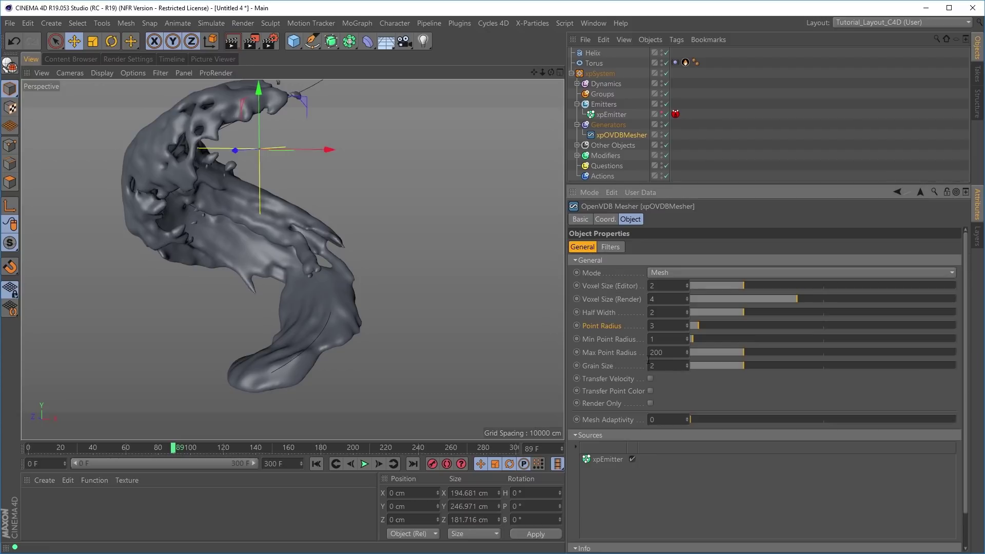
left_click(656, 325)
key("Return")
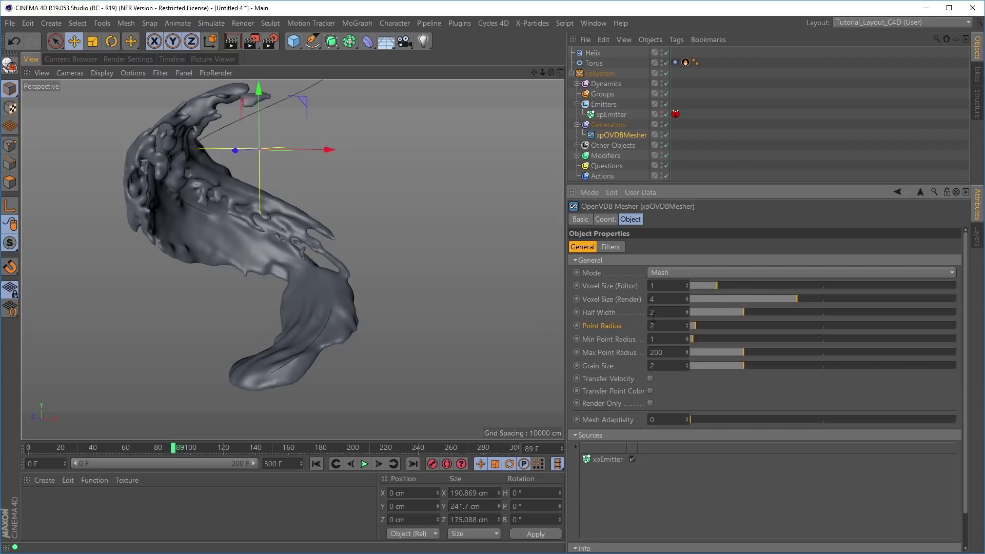
- Play the simulation forward with the finer mesh, pausing at frame 98 to inspect the surface
left_click_drag(300, 267, 300, 294, "alt")
left_click_drag(338, 350, 301, 333, "alt")
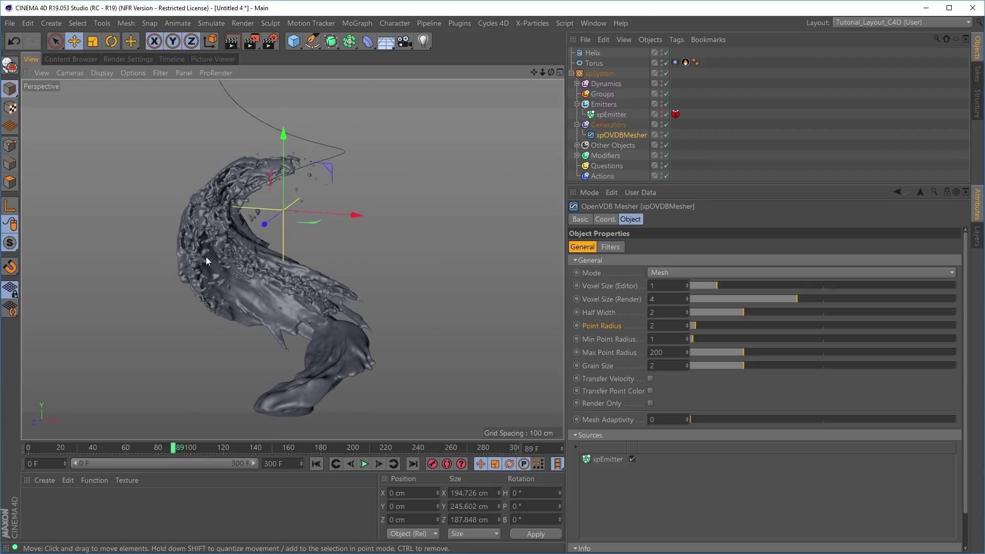
left_click(366, 464)
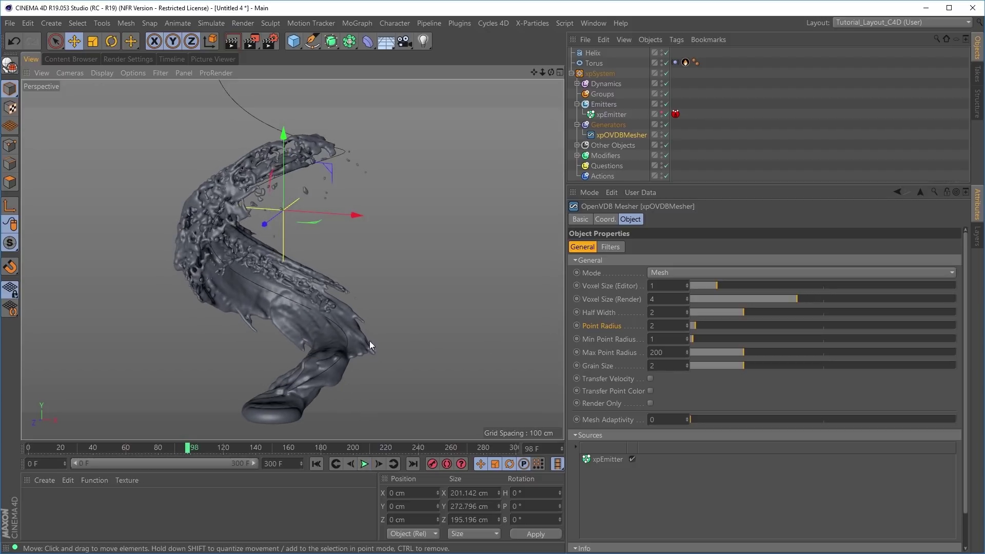
left_click_drag(222, 259, 350, 275, "alt")
- Switch all of the mesher's filters off and back on to compare the raw and the smoothed surface
left_click(611, 247)
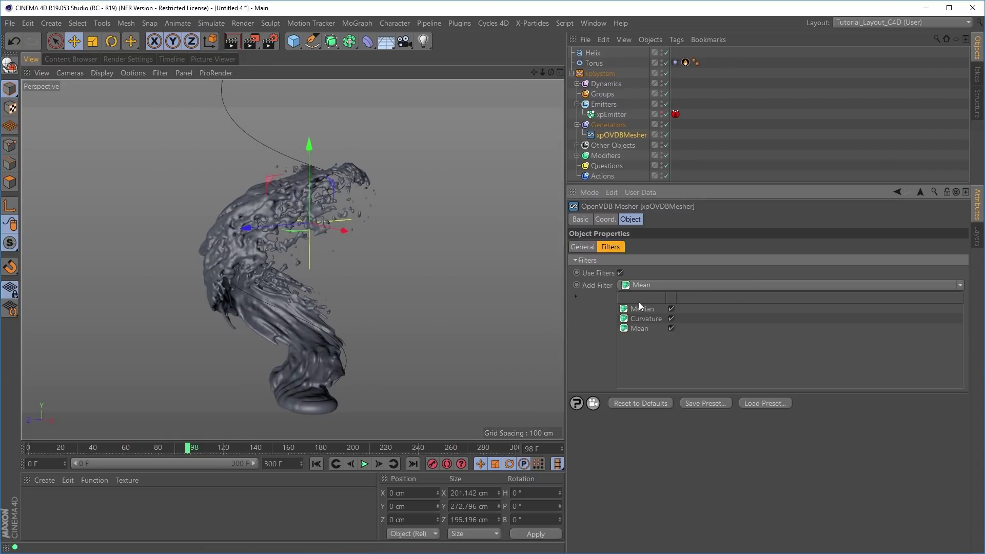
left_click(620, 273)
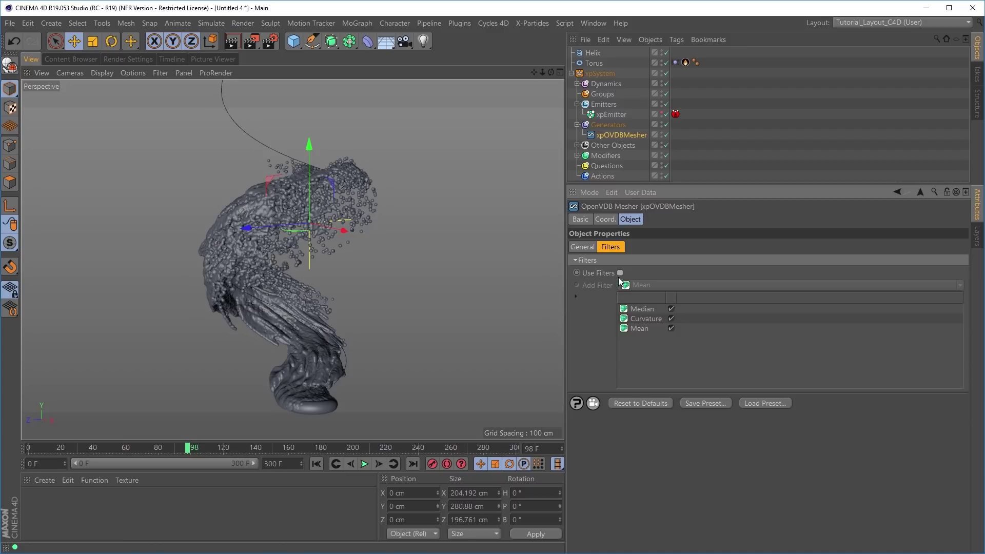
left_click(620, 272)
left_click_drag(321, 238, 305, 311, "alt")
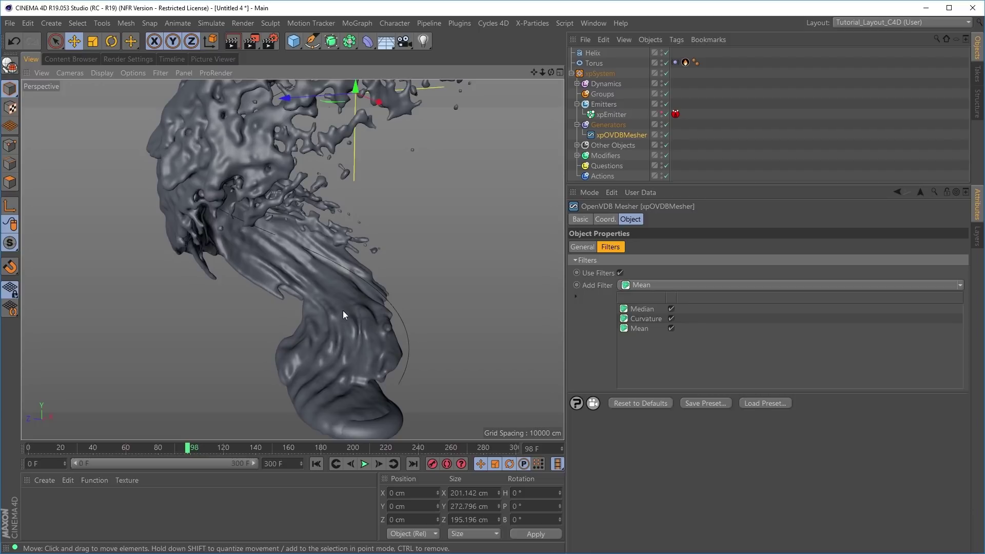
left_click_drag(348, 297, 330, 318, "alt")
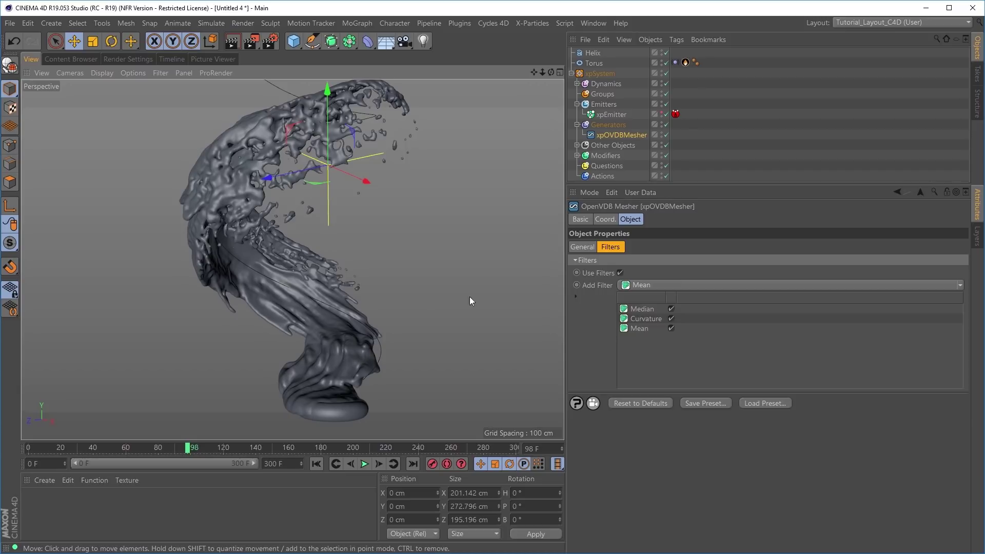
- Set the mesher's Voxel Size (Render) to 1, matching the editor resolution
left_click(579, 247)
left_click_drag(354, 365, 332, 341, "alt")
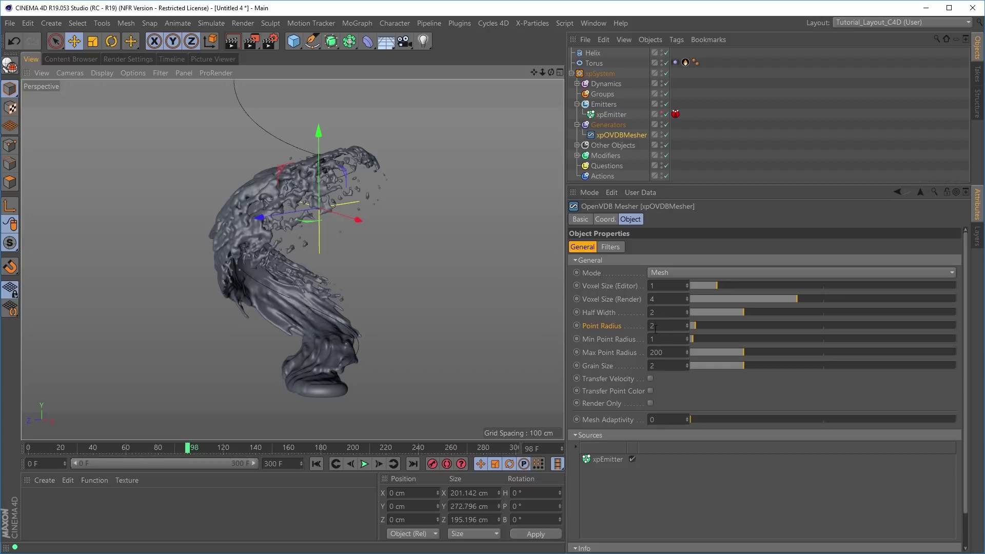
left_click_drag(659, 300, 644, 302)
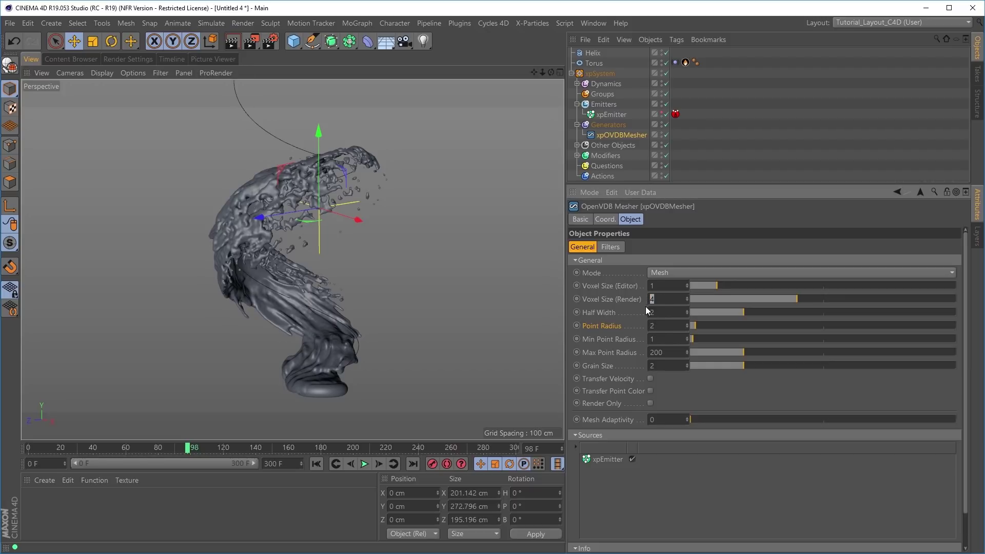
type("1")
key("Return")
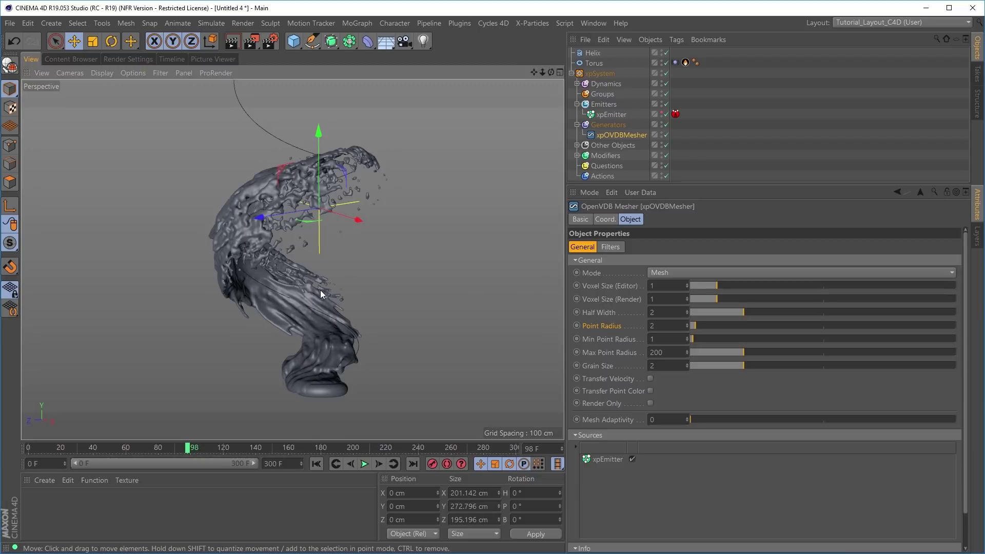
right_click_drag(318, 290, 354, 287, "alt")
mouse_move(322, 283)
left_mouse_down("alt")
mouse_move(412, 318)
mouse_move(309, 282)
left_mouse_up("alt")
right_click_drag(309, 282, 289, 292, "alt")
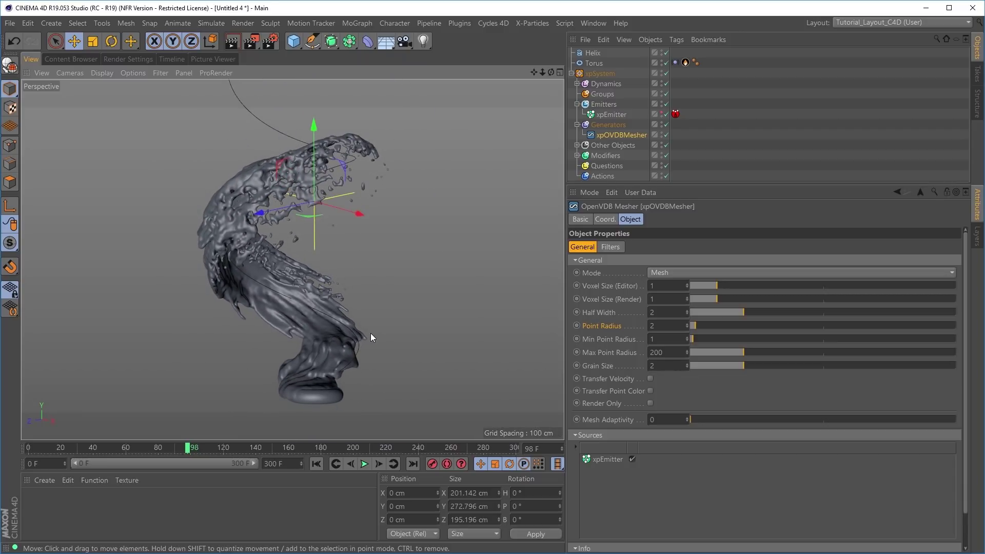